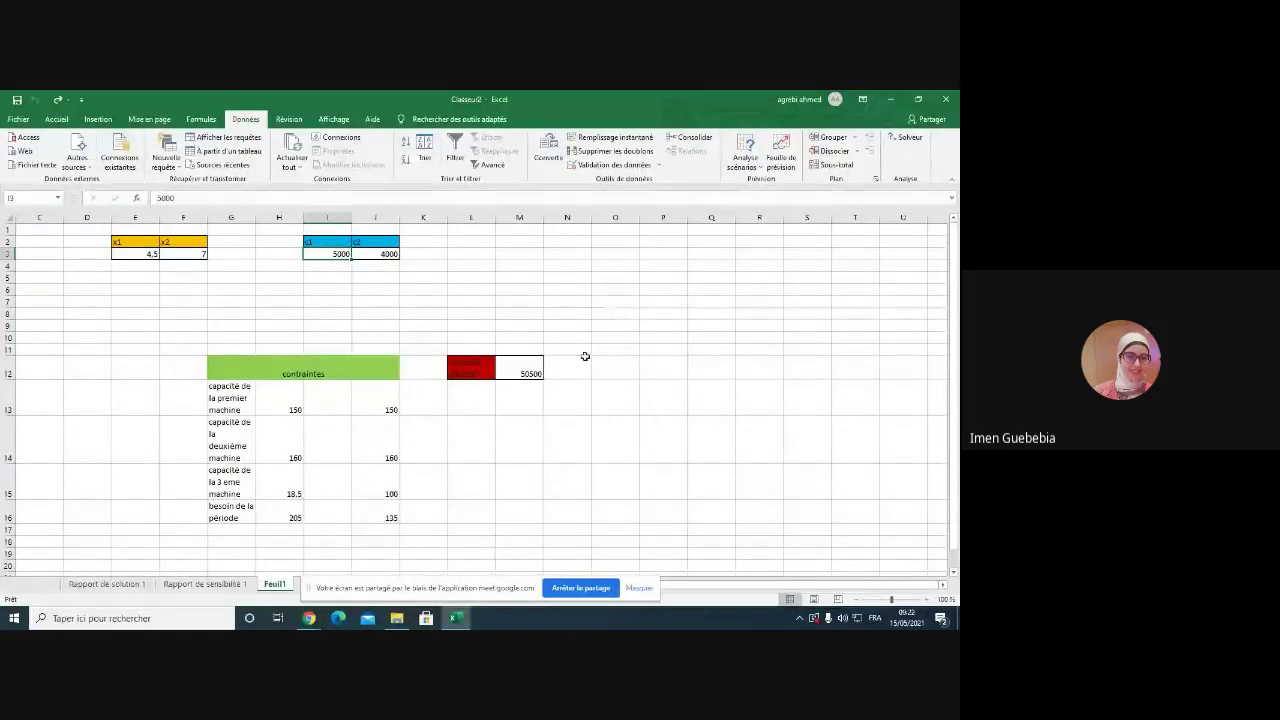
# - Switch to the Google Meet call to check the participants, and return to the Excel workbook
pyautogui.click(305, 625)
pyautogui.click(296, 560)
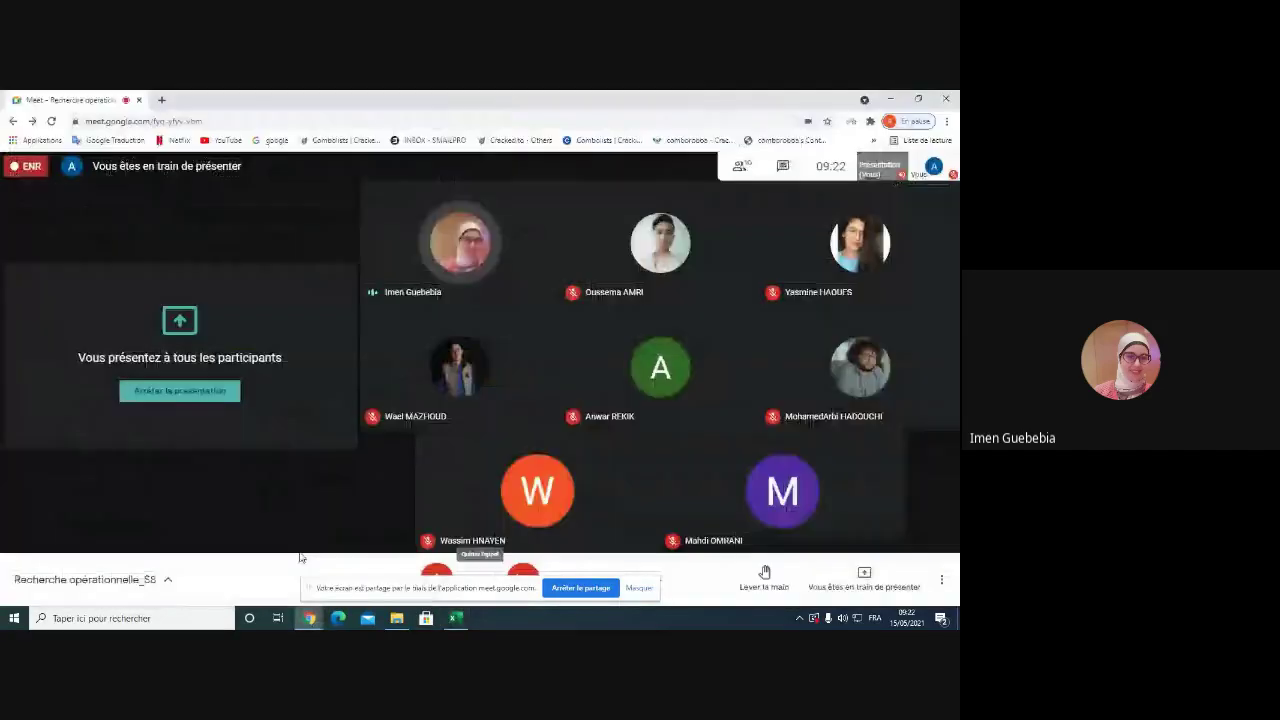
pyautogui.click(455, 620)
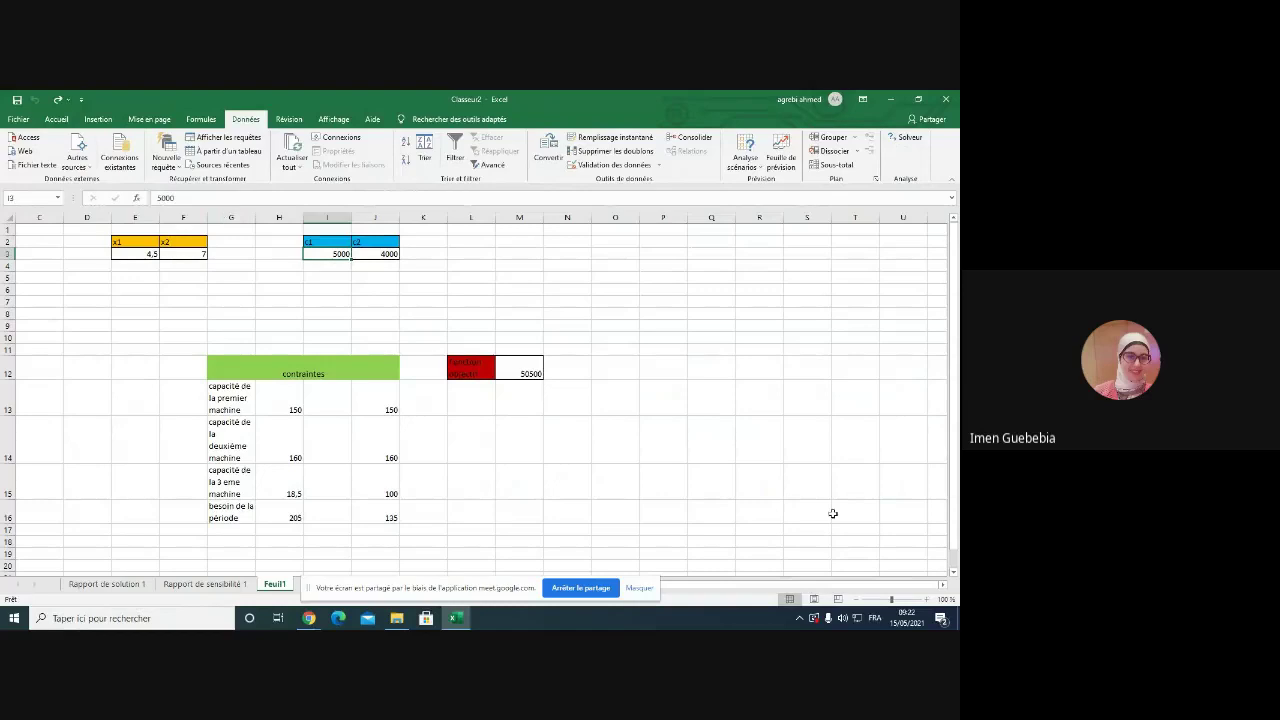
# - Enlarge Feuil1 to 120 % and review its optimisation model along with the existing solution and sensitivity reports
pyautogui.click(926, 599)
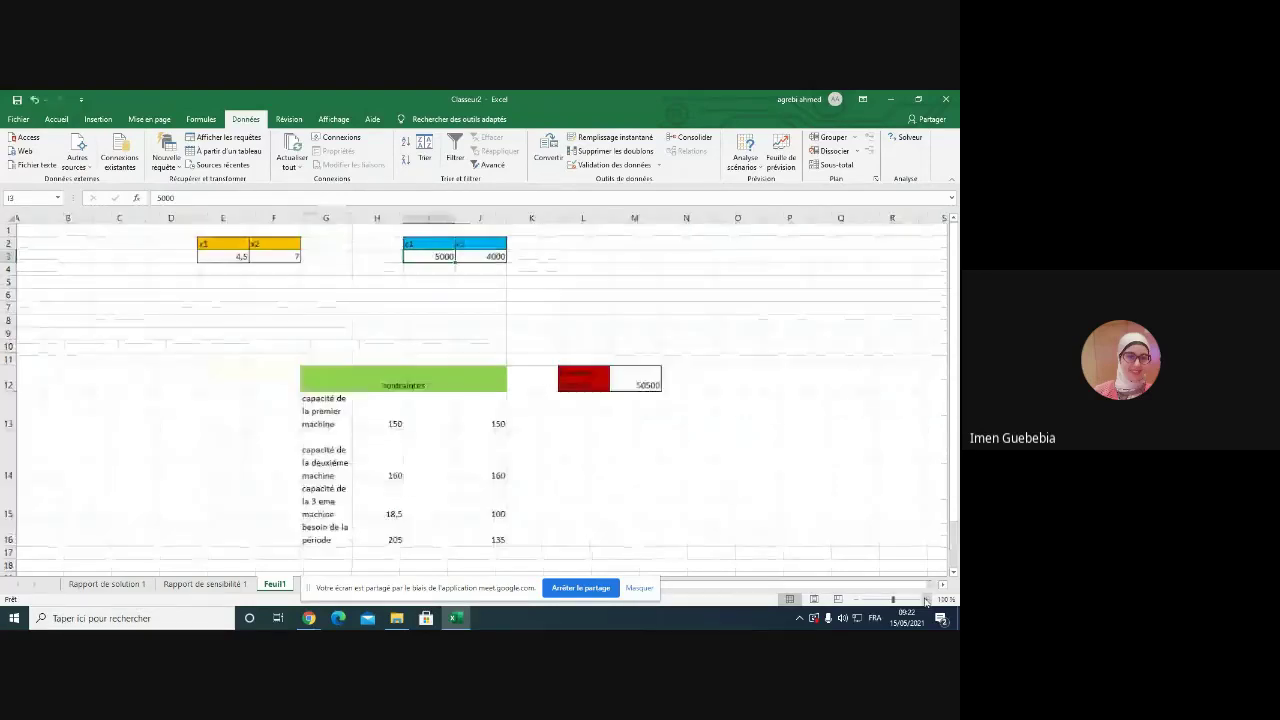
pyautogui.click(926, 599)
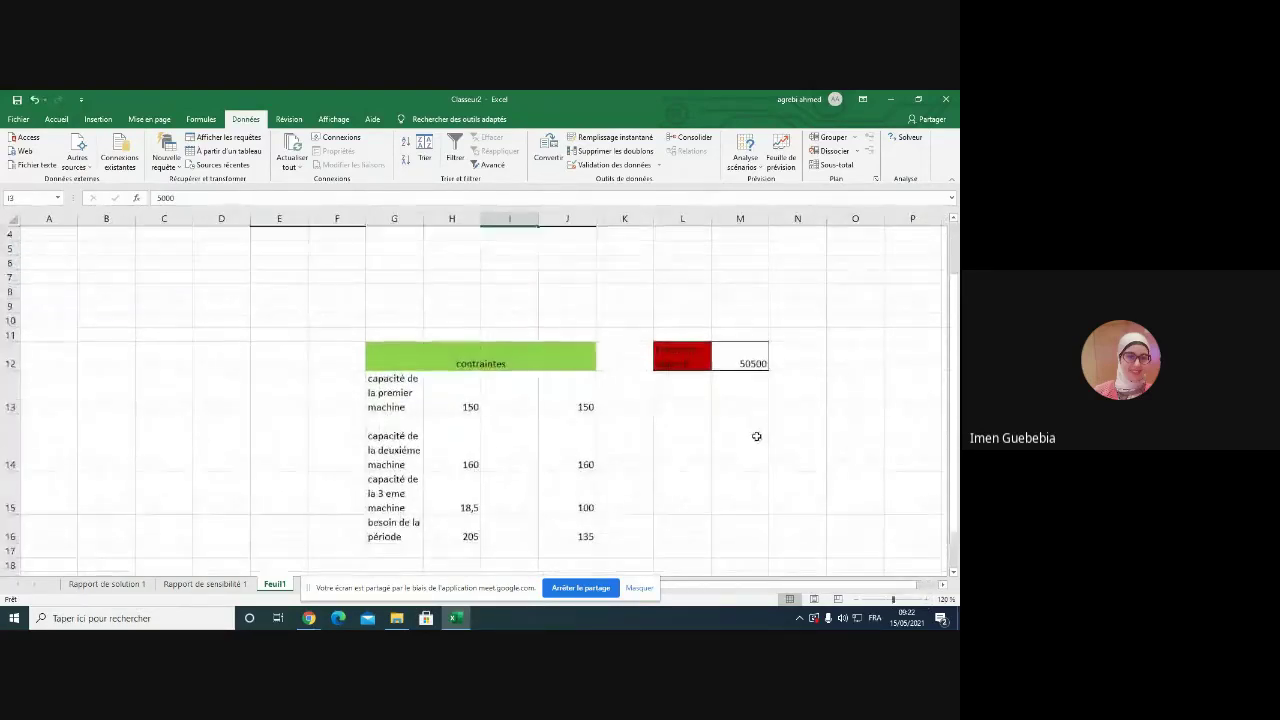
pyautogui.scroll(1, 767, 444)
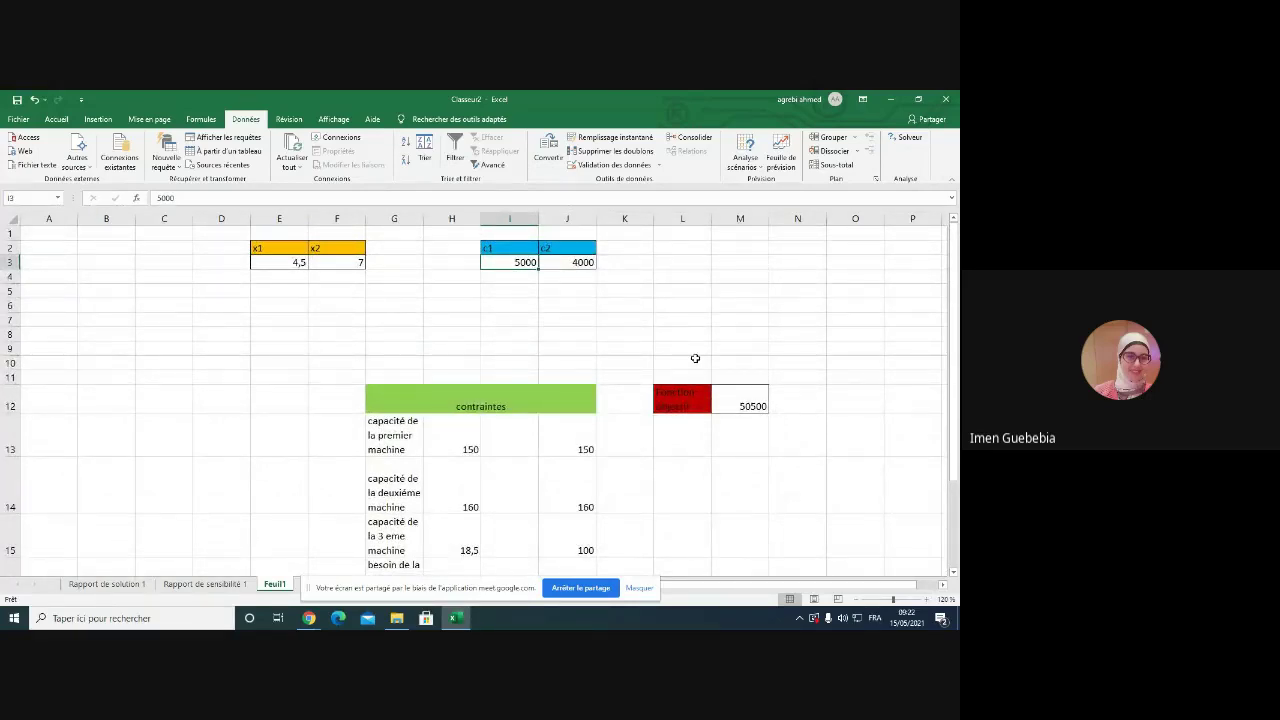
pyautogui.scroll(-1, 646, 350)
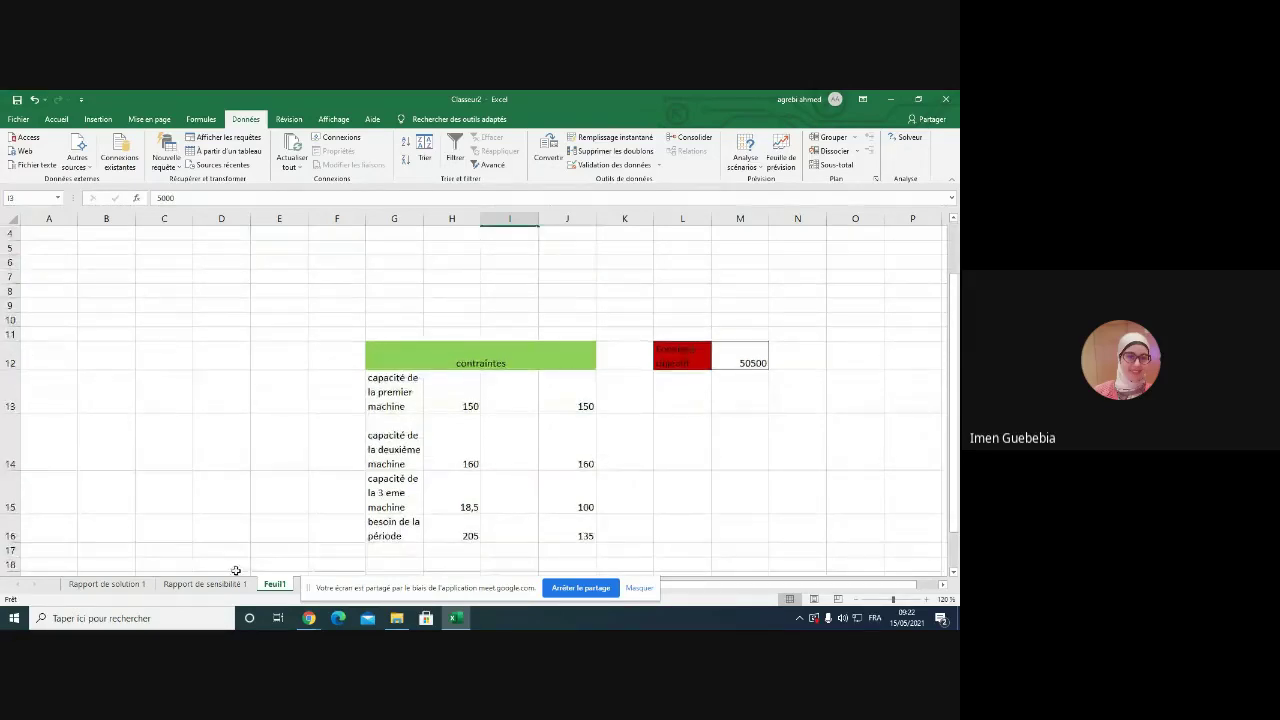
pyautogui.click(205, 584)
pyautogui.click(106, 584)
pyautogui.click(170, 585)
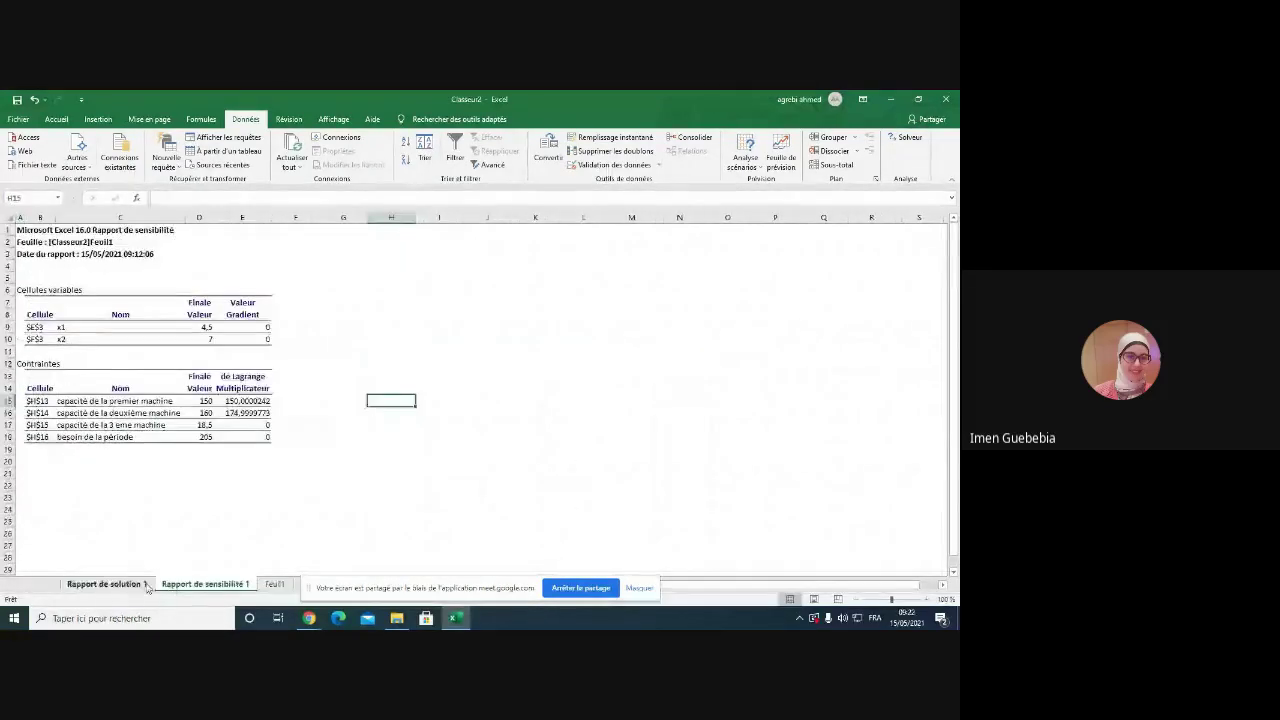
pyautogui.click(272, 584)
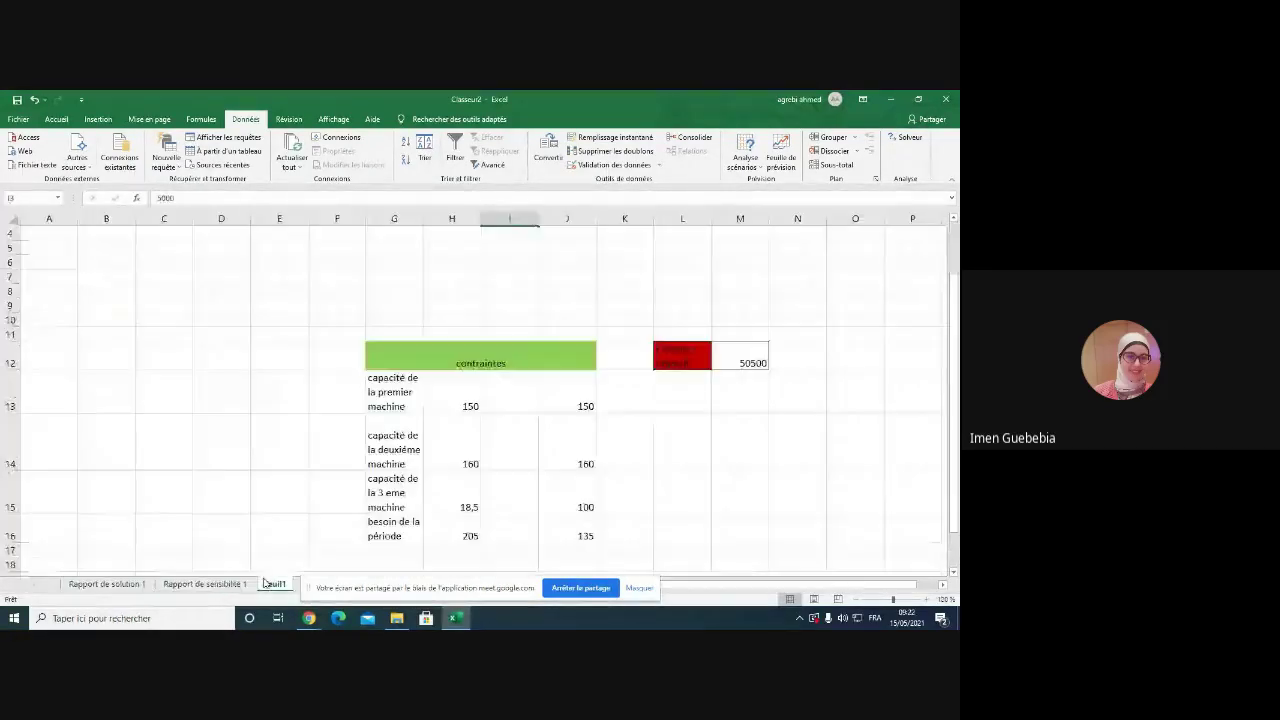
# - Move the Feuil1 sheet between Rapport de solution 1 and Rapport de sensibilité 1
pyautogui.click(212, 585)
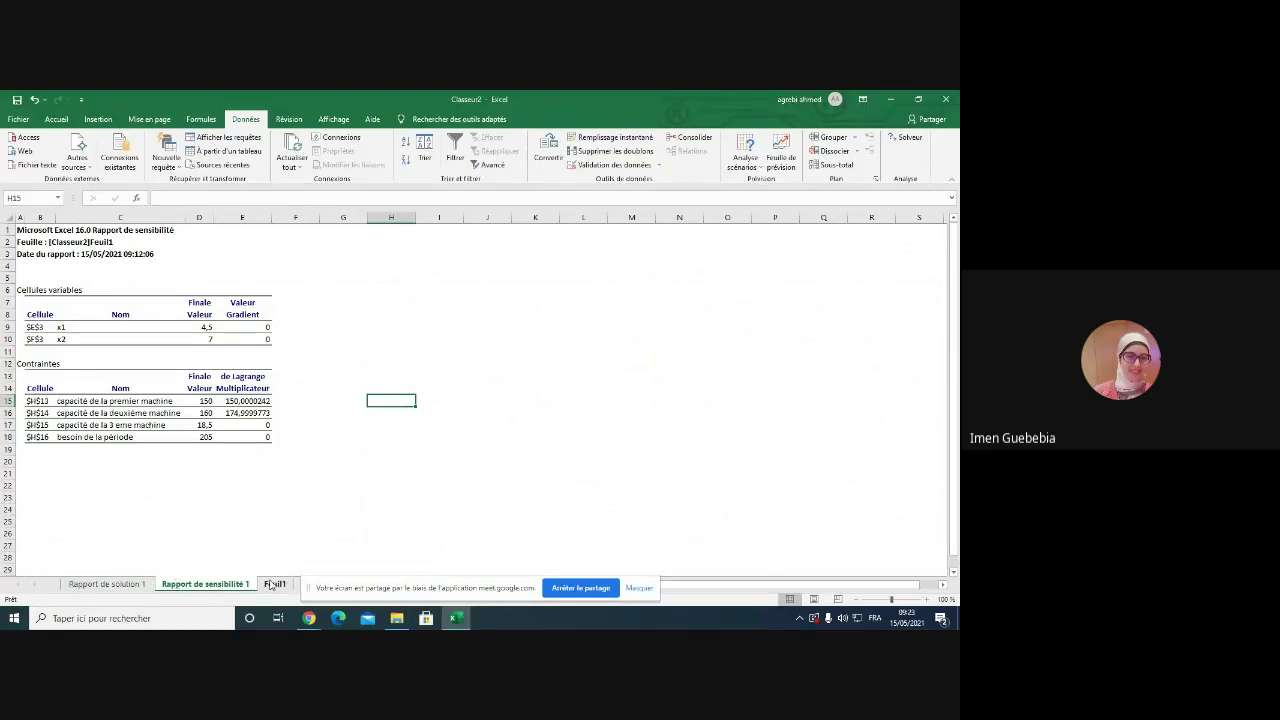
pyautogui.moveTo(270, 585); pyautogui.dragTo(184, 588)
pyautogui.click(174, 585)
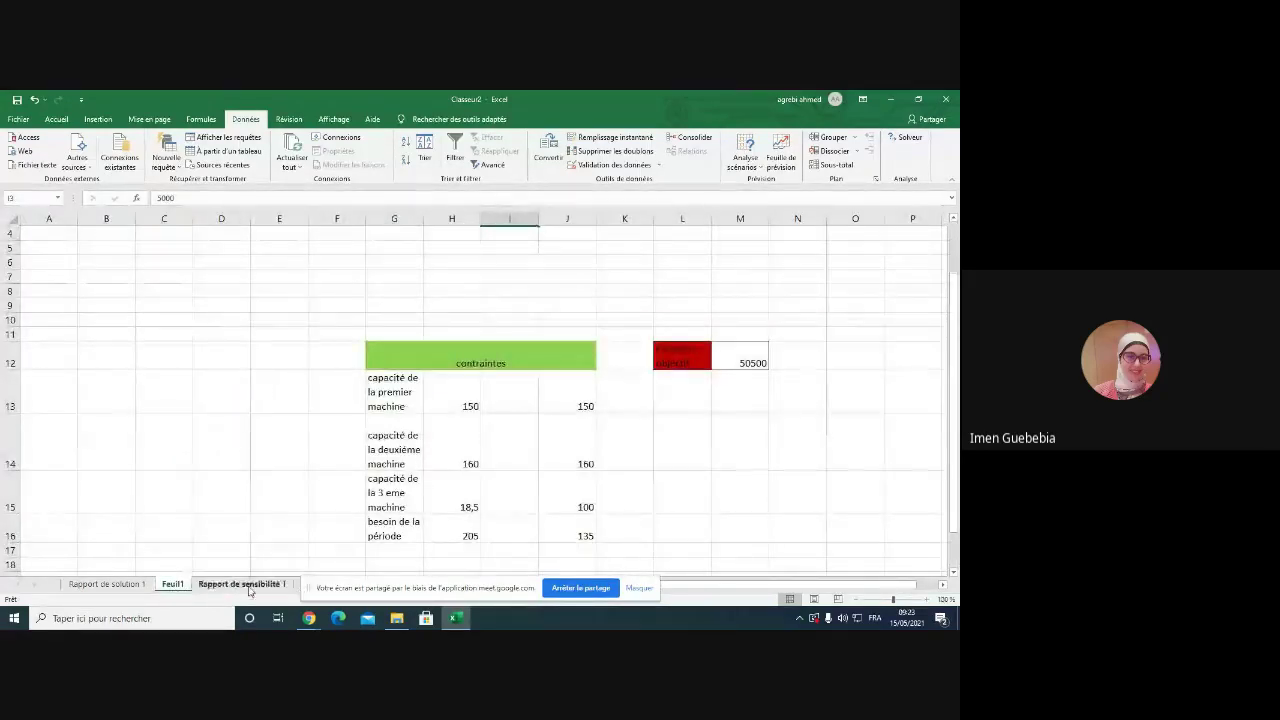
# - Run the Solver on the Feuil1 model with Simplex PL as the solving method
pyautogui.scroll(-2, 595, 430)
pyautogui.scroll(3, 595, 430)
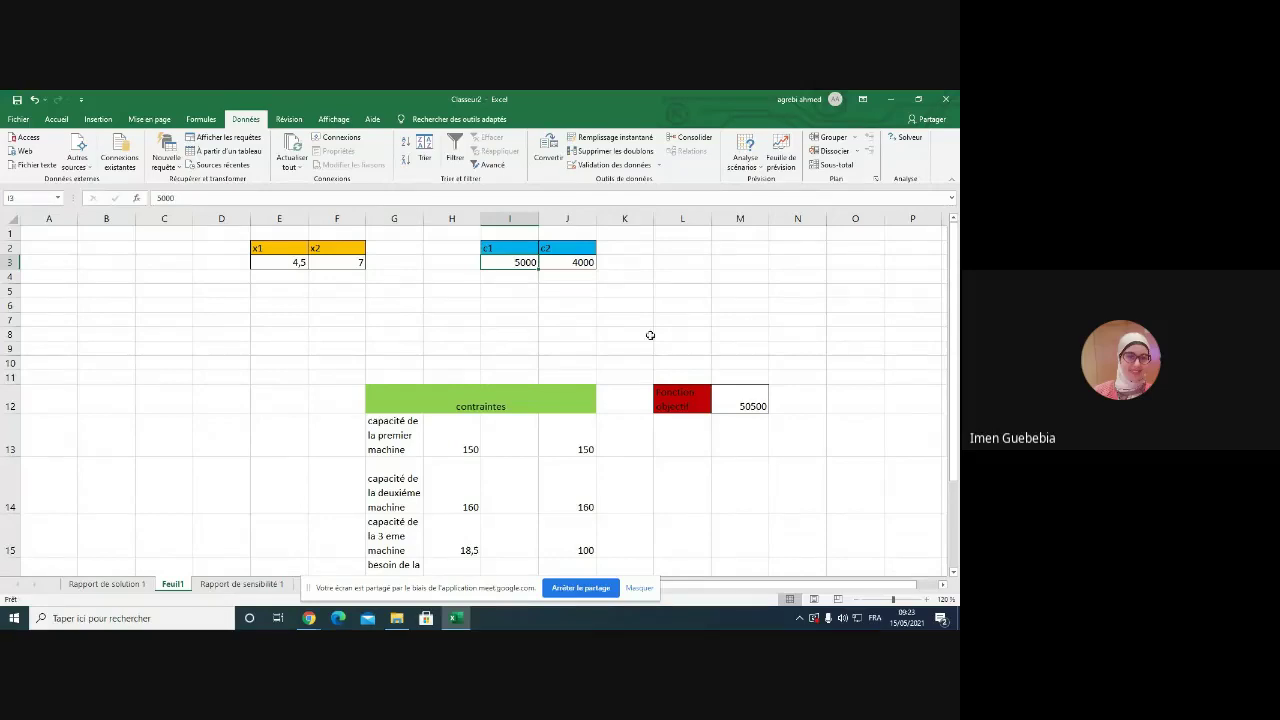
pyautogui.click(910, 138)
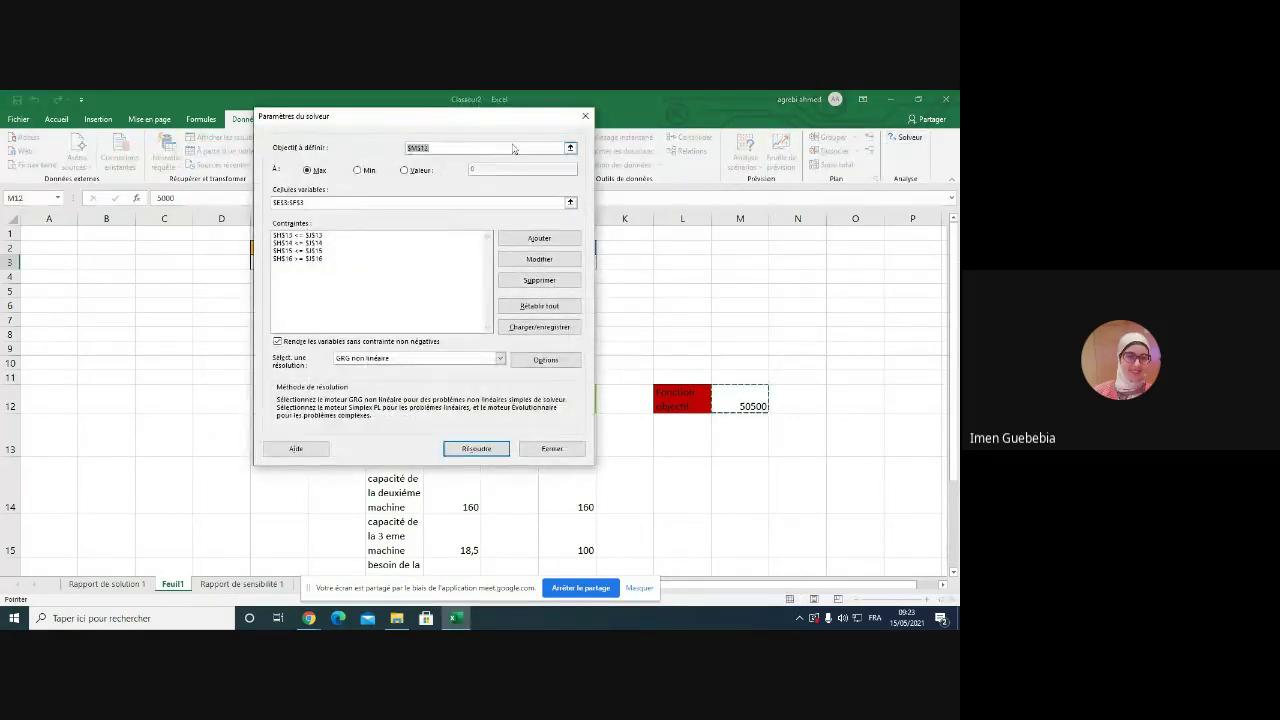
pyautogui.click(500, 358)
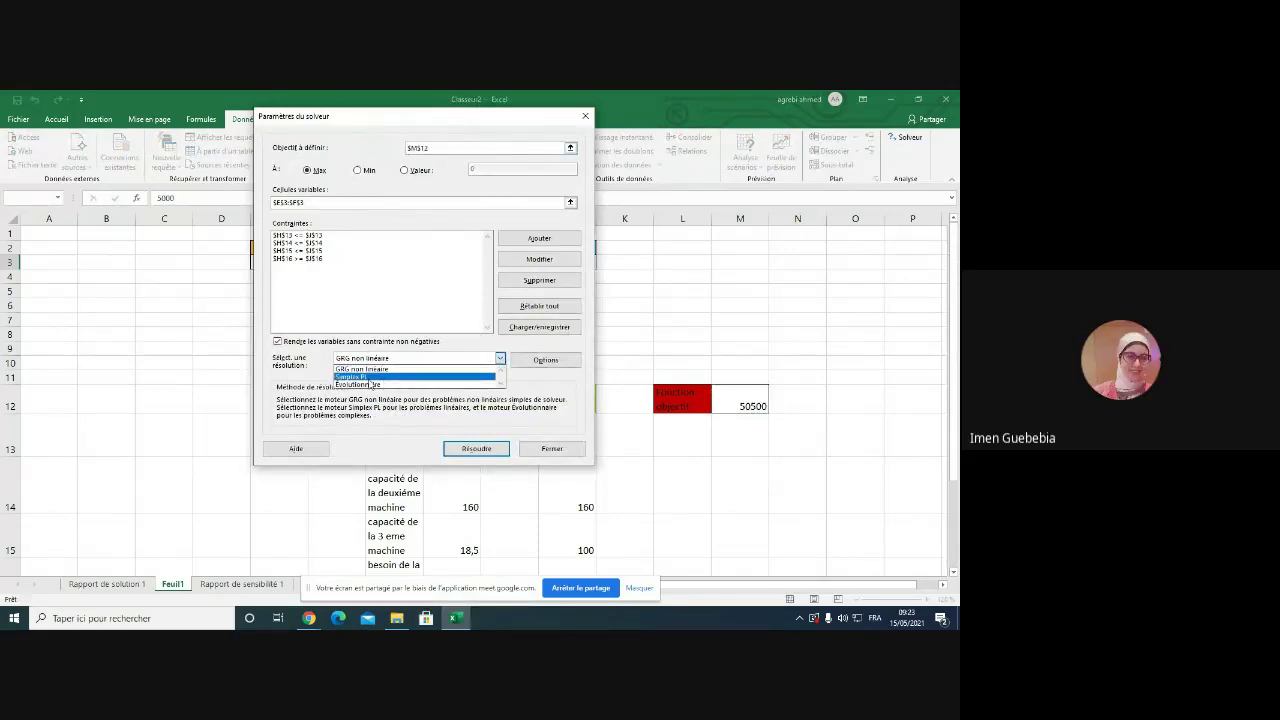
pyautogui.click(372, 376)
pyautogui.click(497, 450)
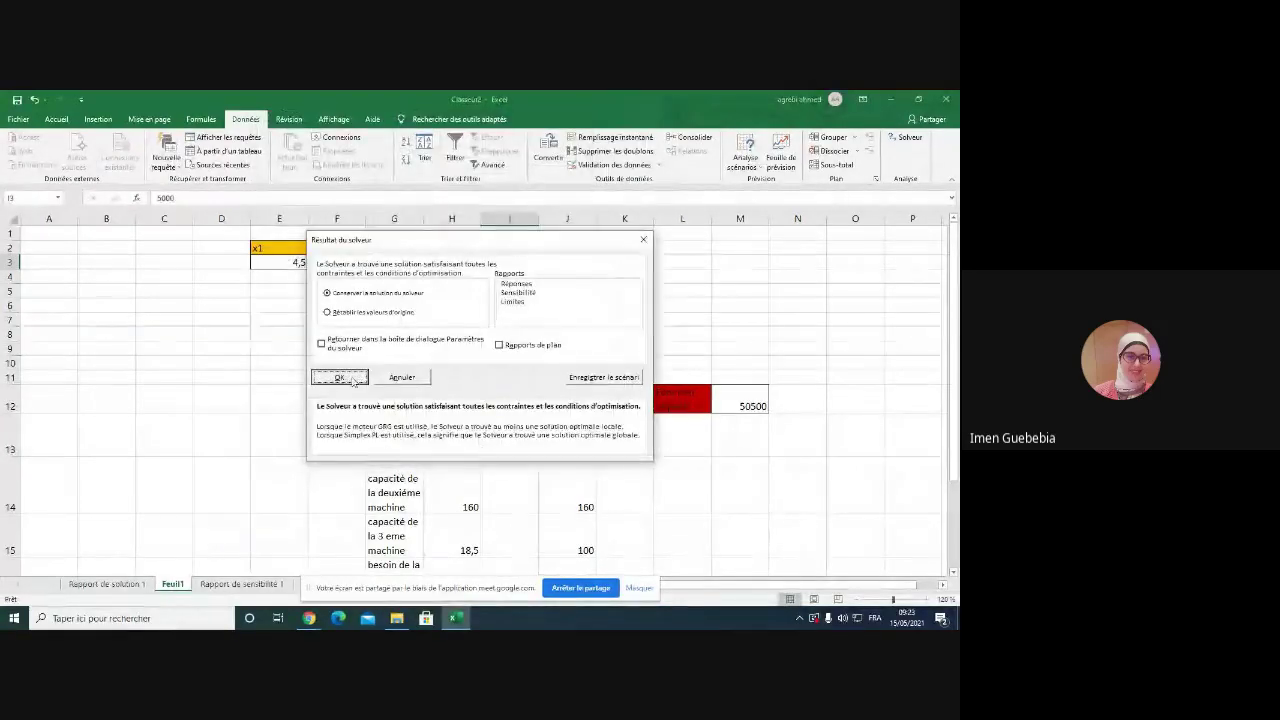
# - Keep the Solver solution and generate the Réponses and Sensibilité reports
pyautogui.click(516, 284)
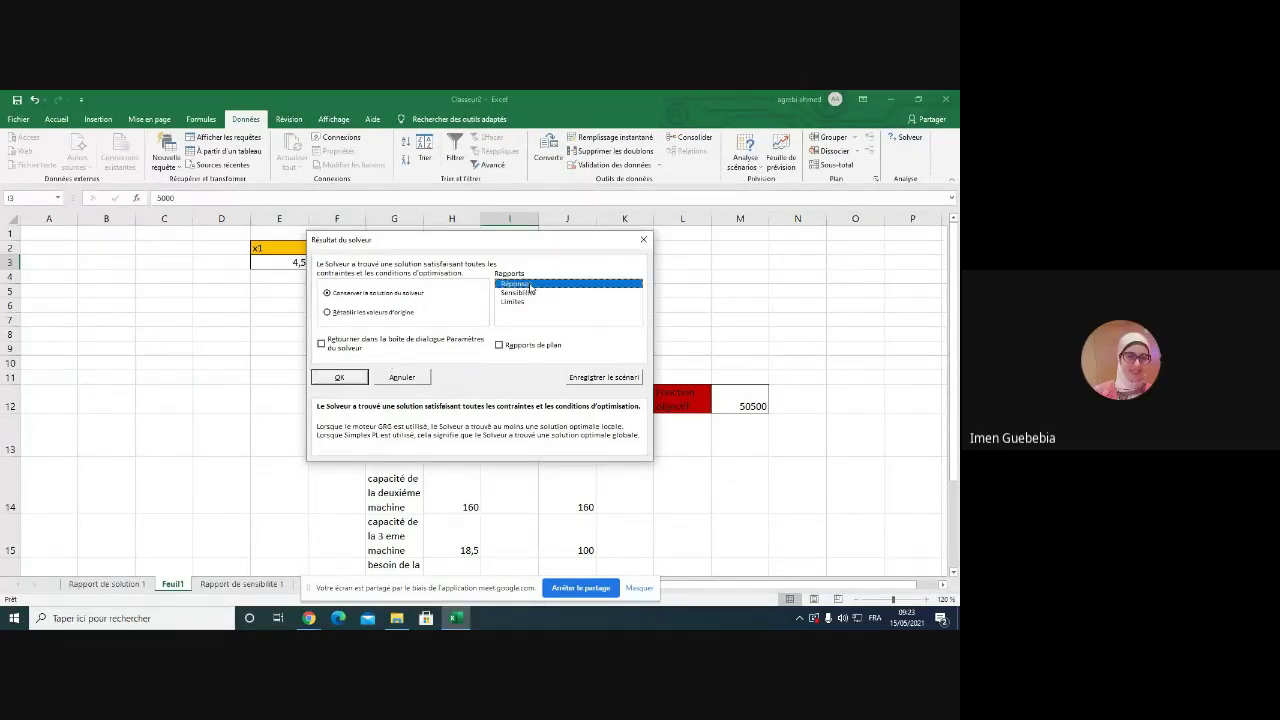
pyautogui.click(529, 294)
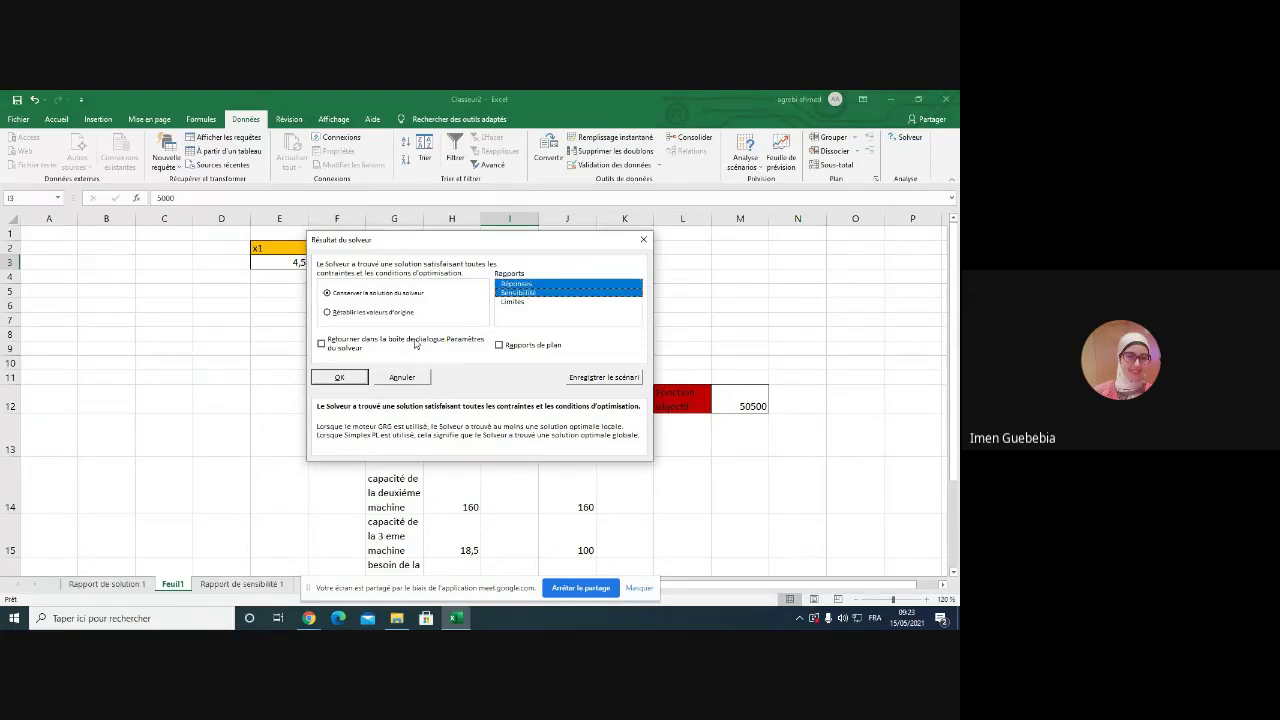
pyautogui.click(353, 380)
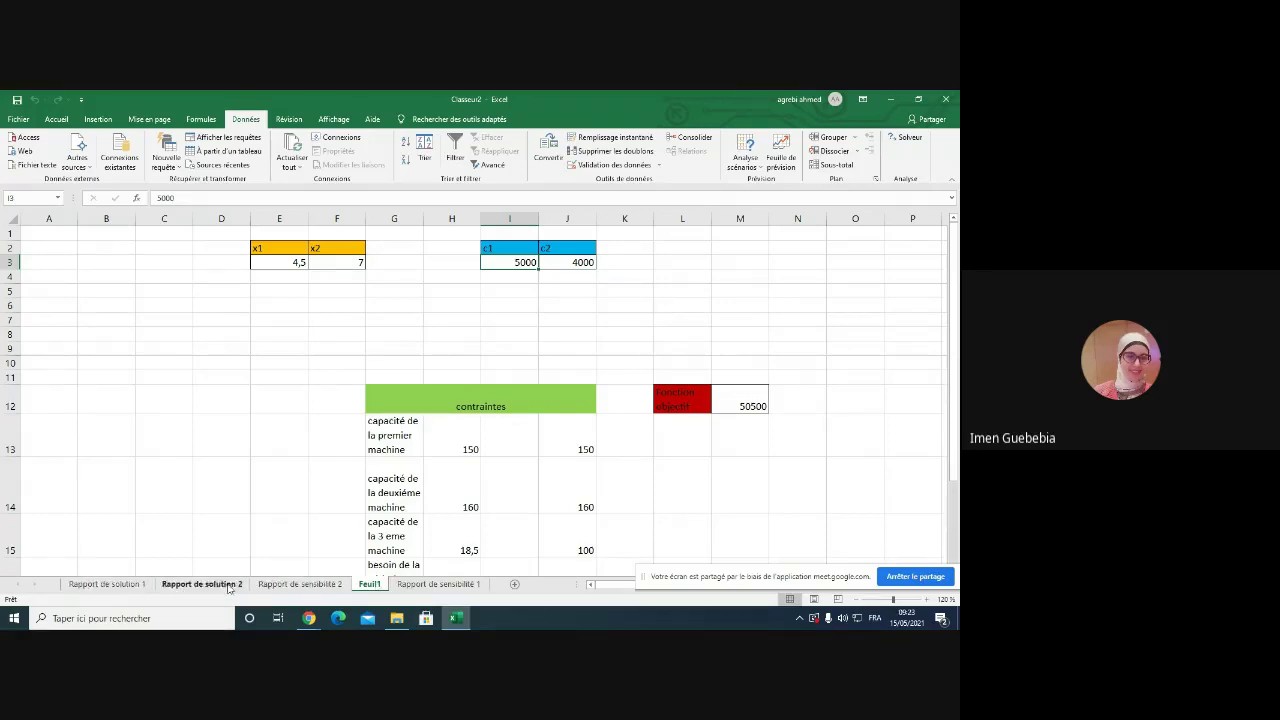
# - Delete the outdated report sheets Rapport de solution 1 and Rapport de sensibilité 1
pyautogui.click(147, 585)
pyautogui.rightClick(138, 586)
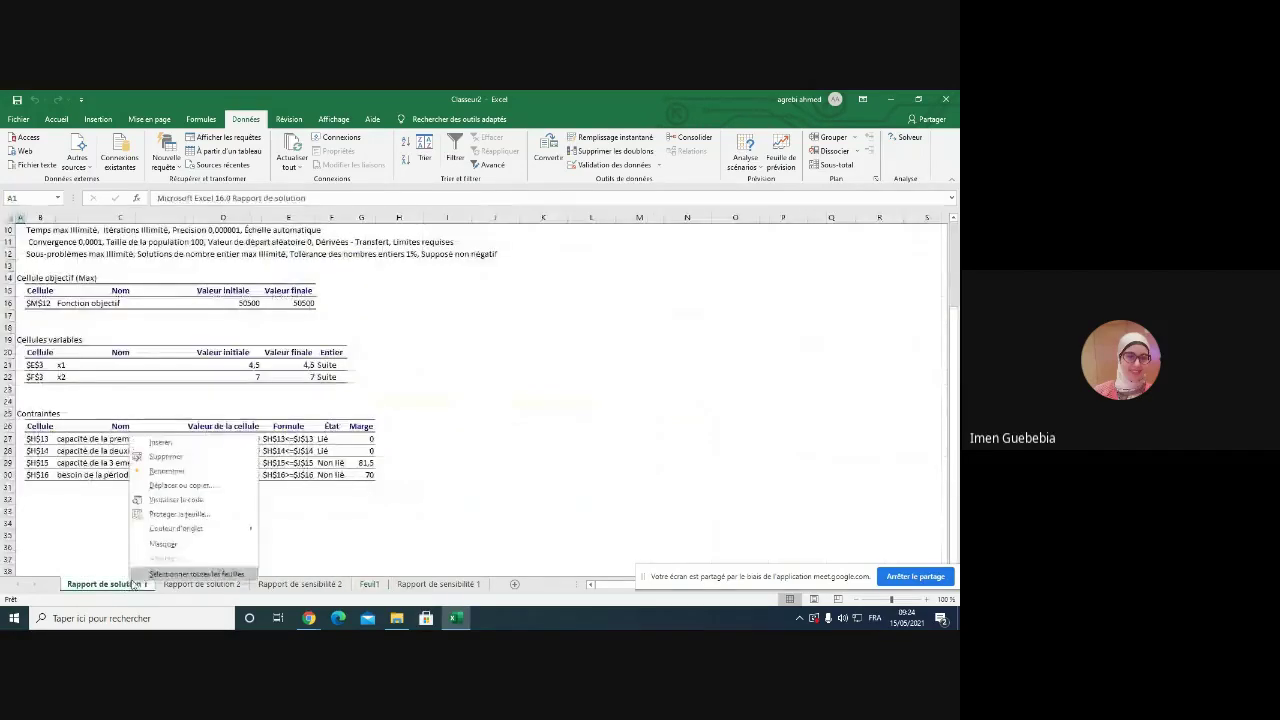
pyautogui.click(165, 456)
pyautogui.click(455, 388)
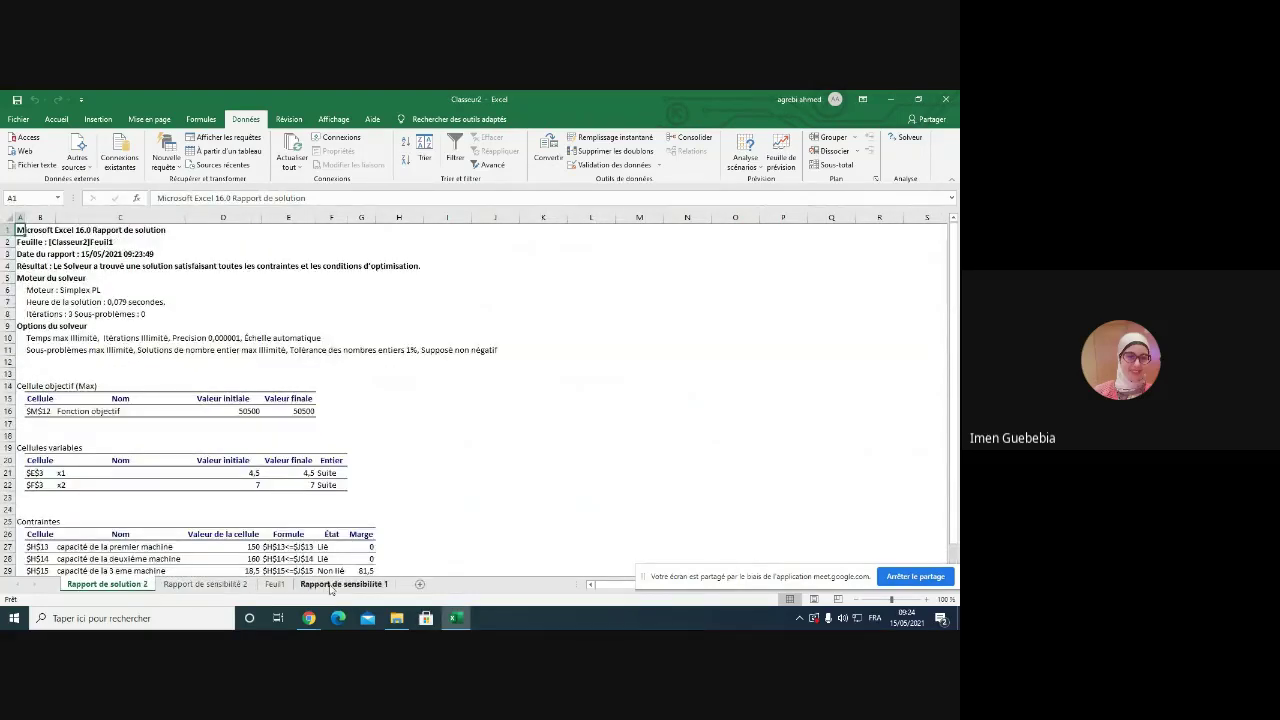
pyautogui.rightClick(330, 588)
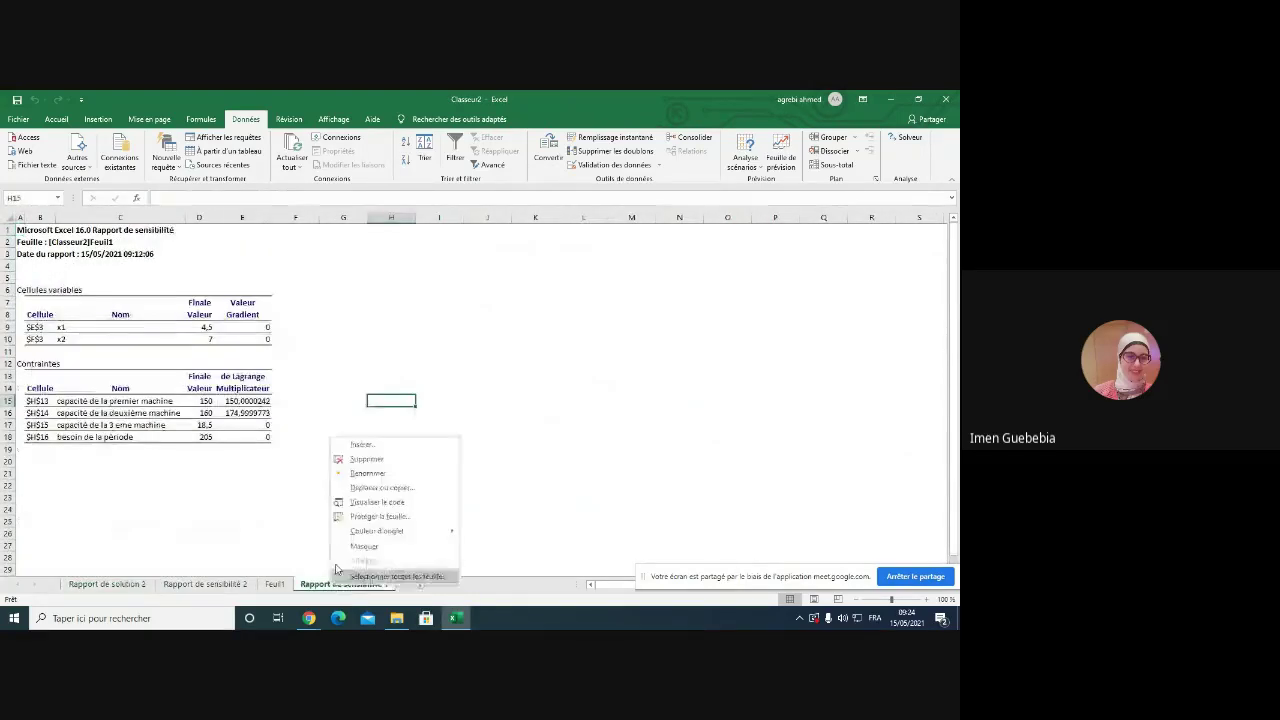
pyautogui.click(366, 462)
pyautogui.click(450, 388)
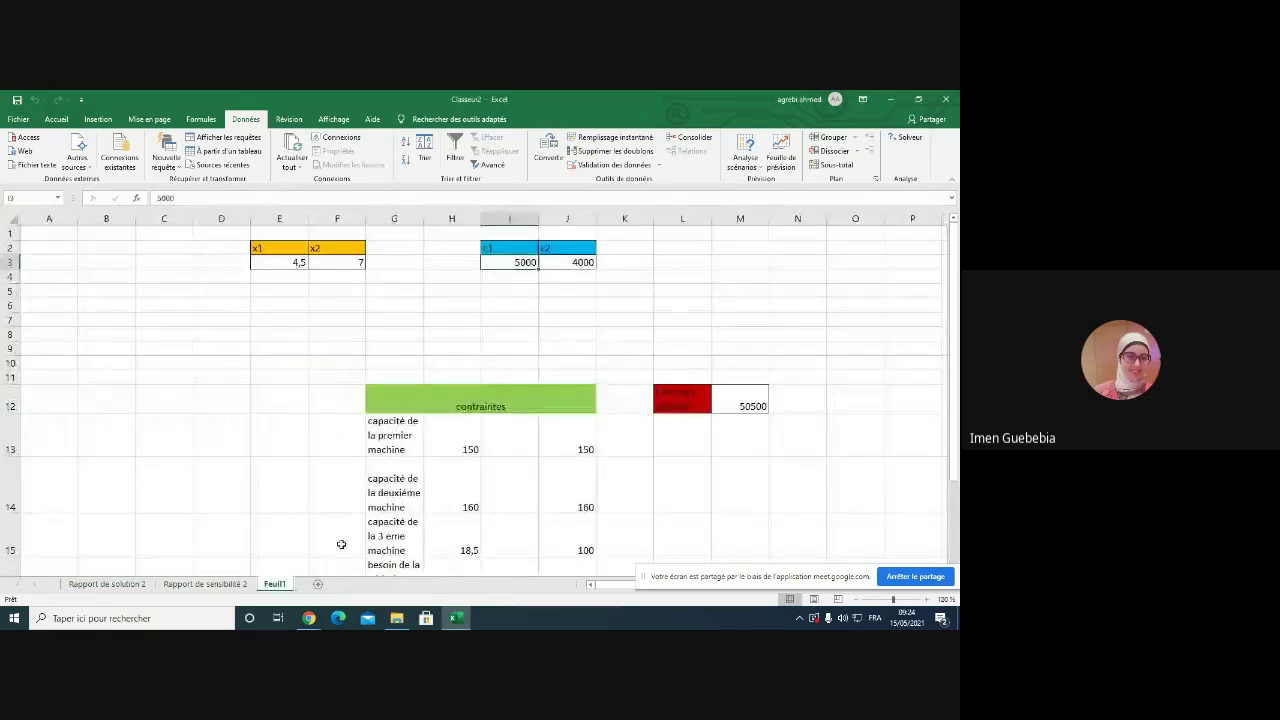
# - Examine the variable cells and constraints in Rapport de sensibilité 2, and return to Feuil1
pyautogui.click(218, 585)
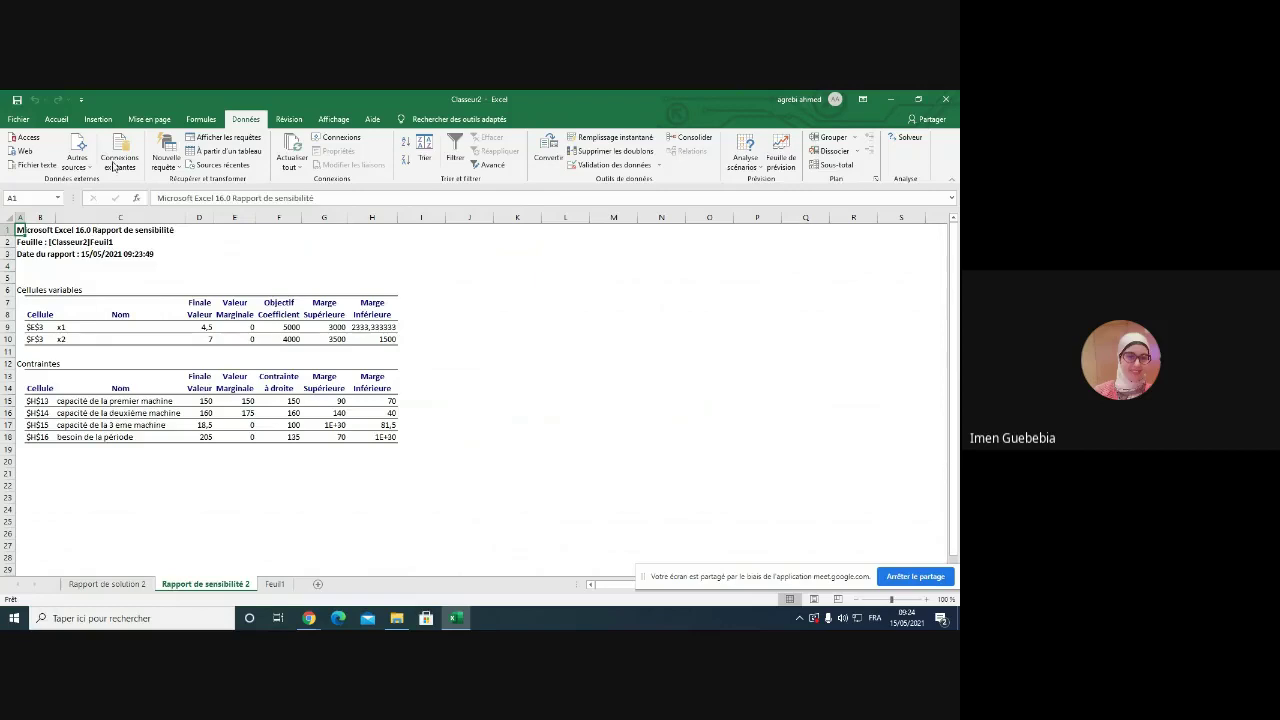
pyautogui.click(18, 119)
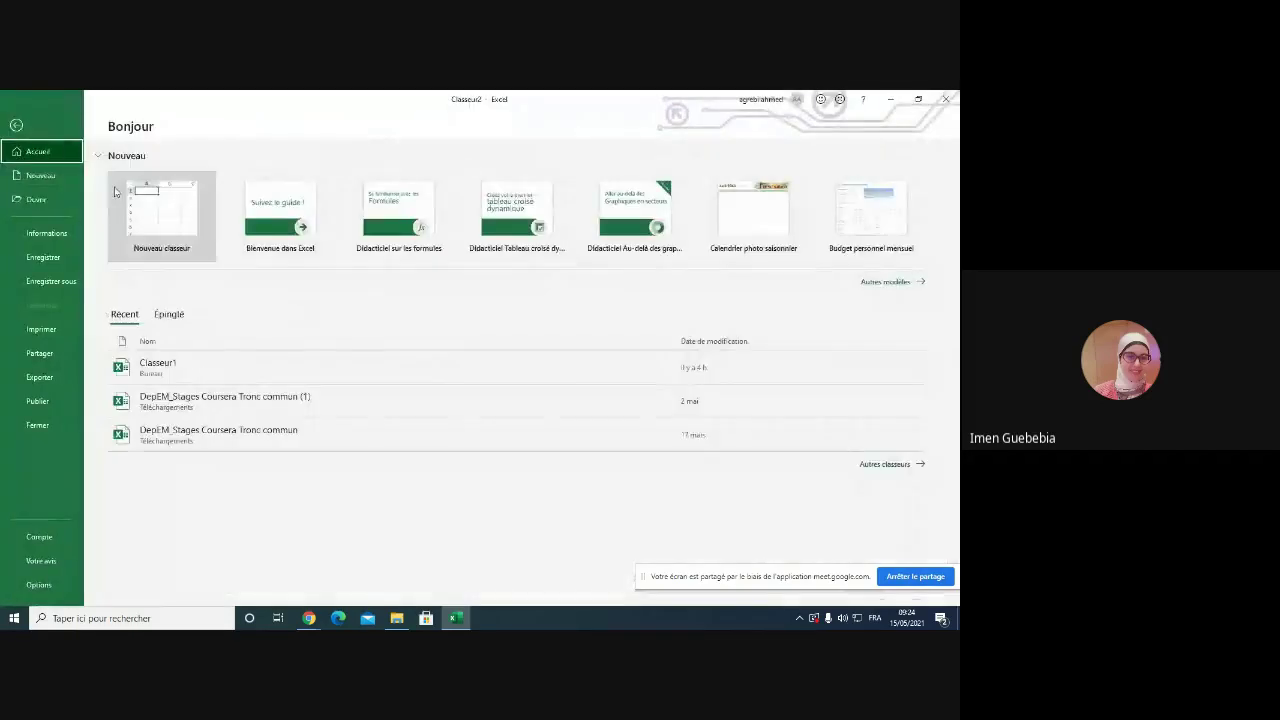
pyautogui.click(8, 125)
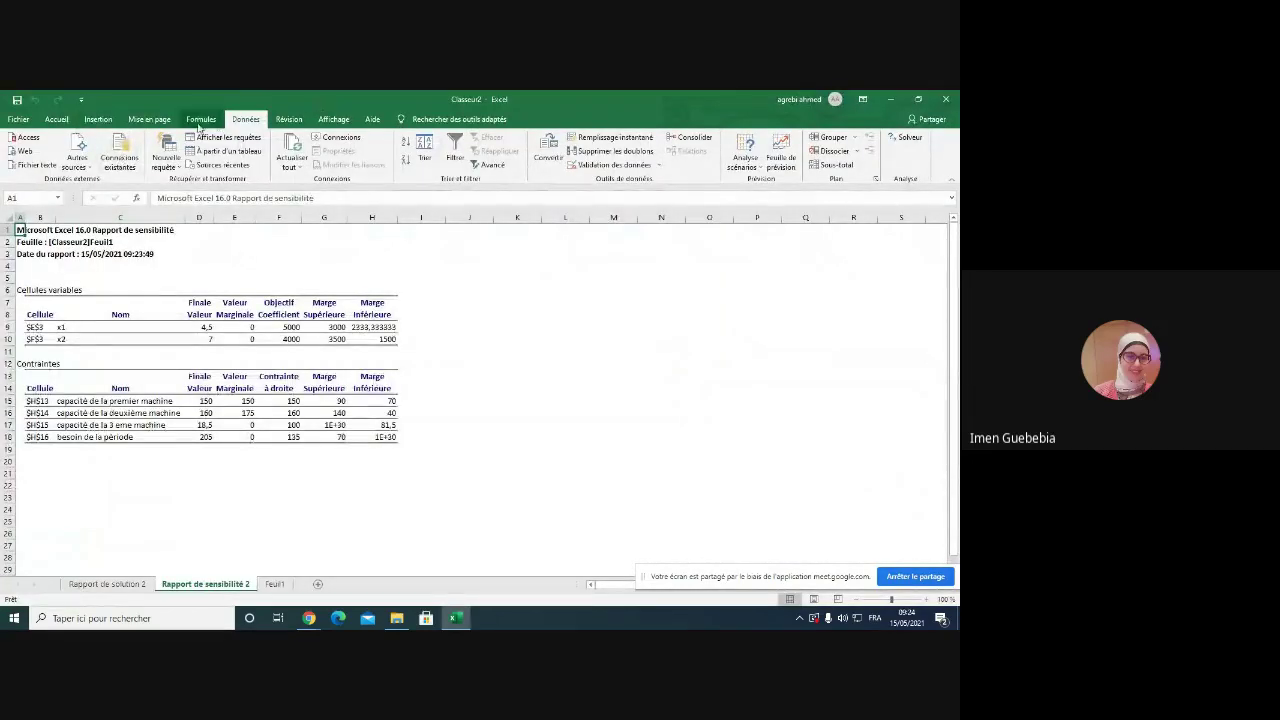
pyautogui.click(274, 583)
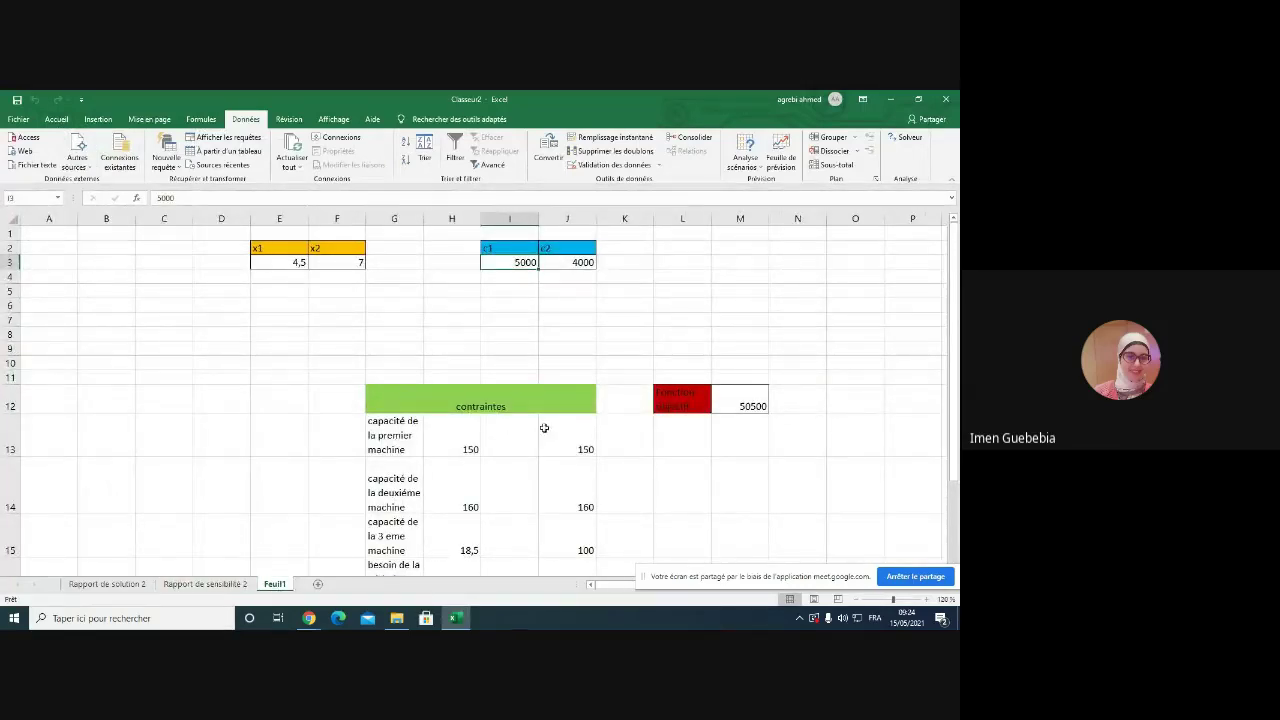
pyautogui.scroll(-3, 657, 430)
pyautogui.scroll(3, 657, 430)
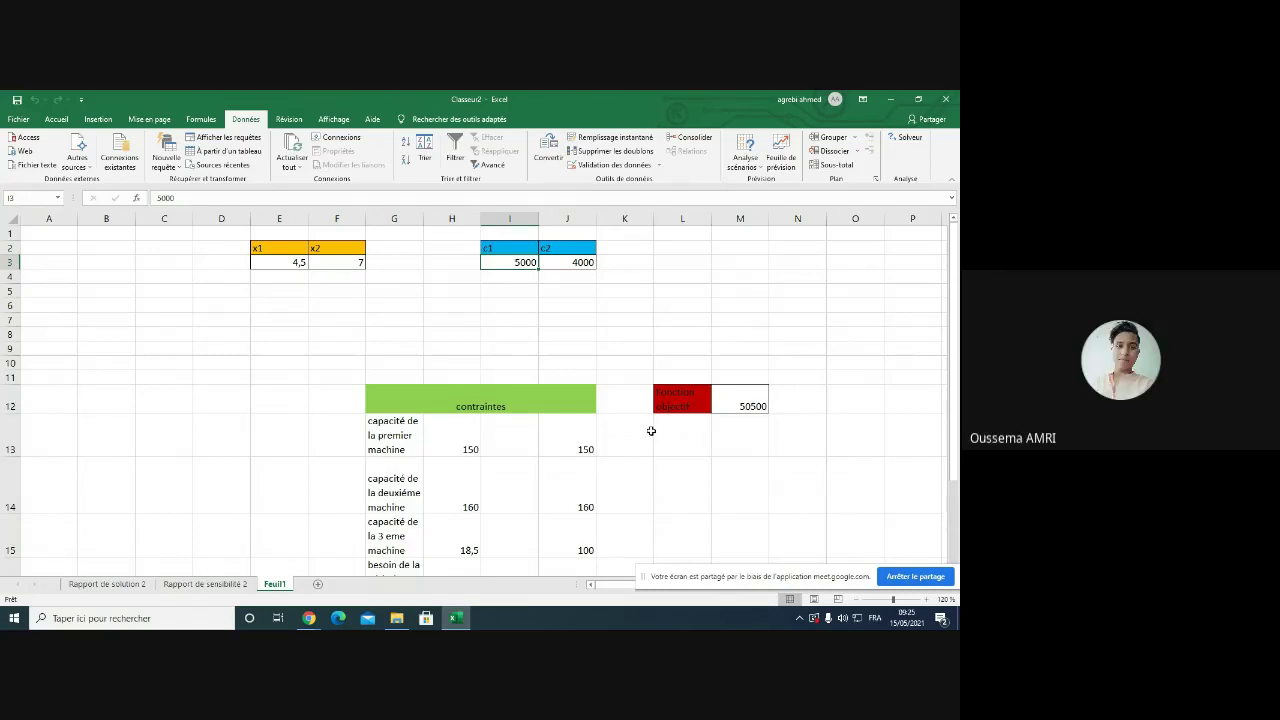
pyautogui.scroll(-2, 651, 431)
pyautogui.scroll(2, 651, 431)
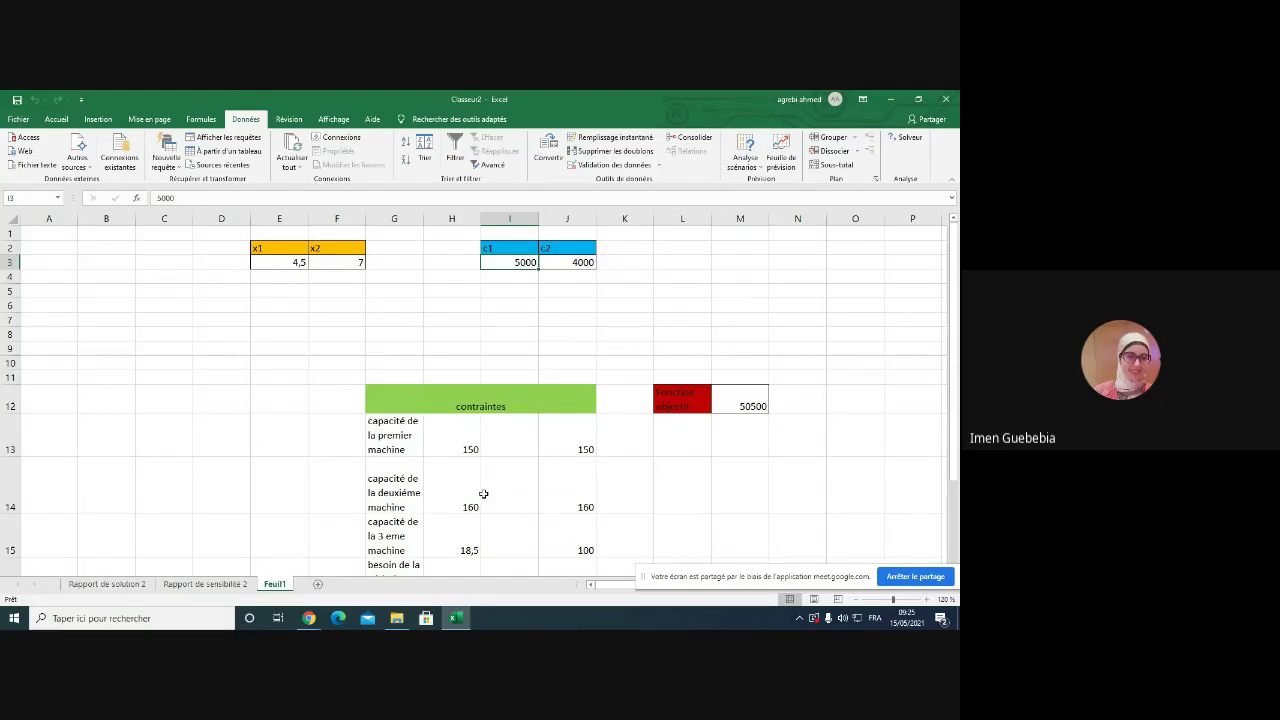
pyautogui.scroll(-2, 483, 494)
pyautogui.scroll(2, 465, 508)
# - Switch to the Google Meet call and stop presenting the screen
pyautogui.moveTo(320, 622)
pyautogui.click(245, 560)
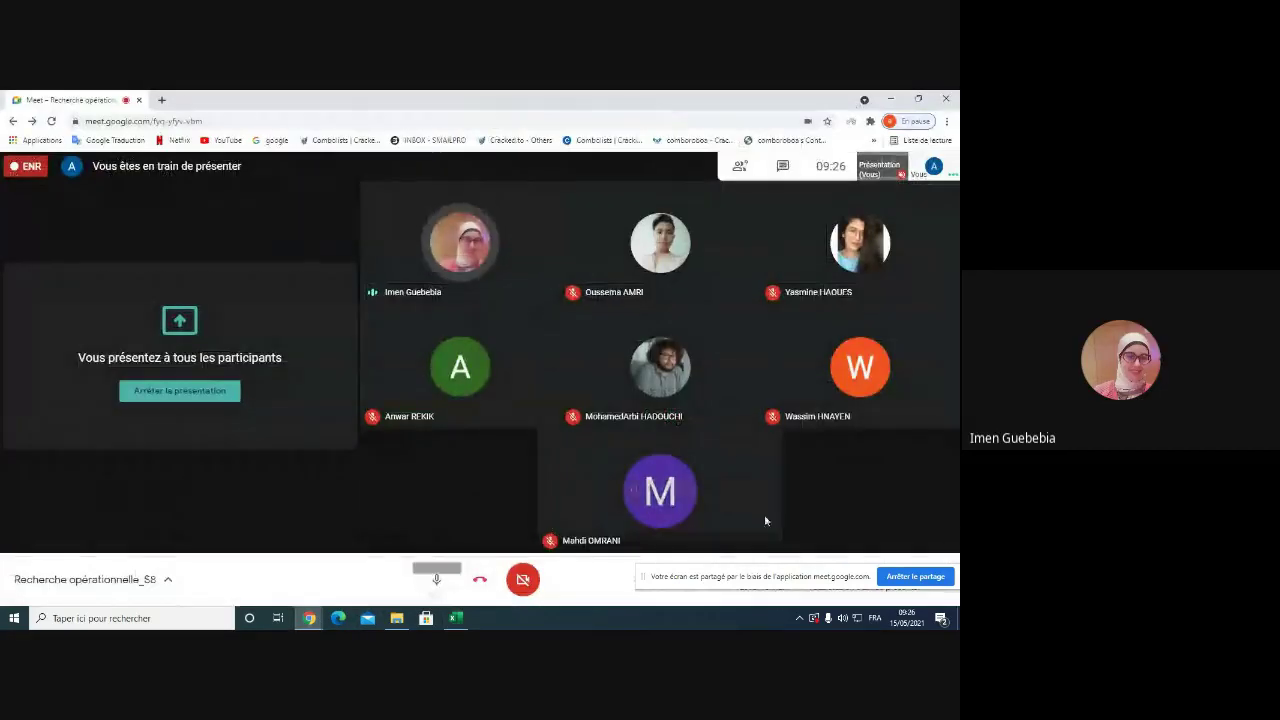
pyautogui.click(915, 577)
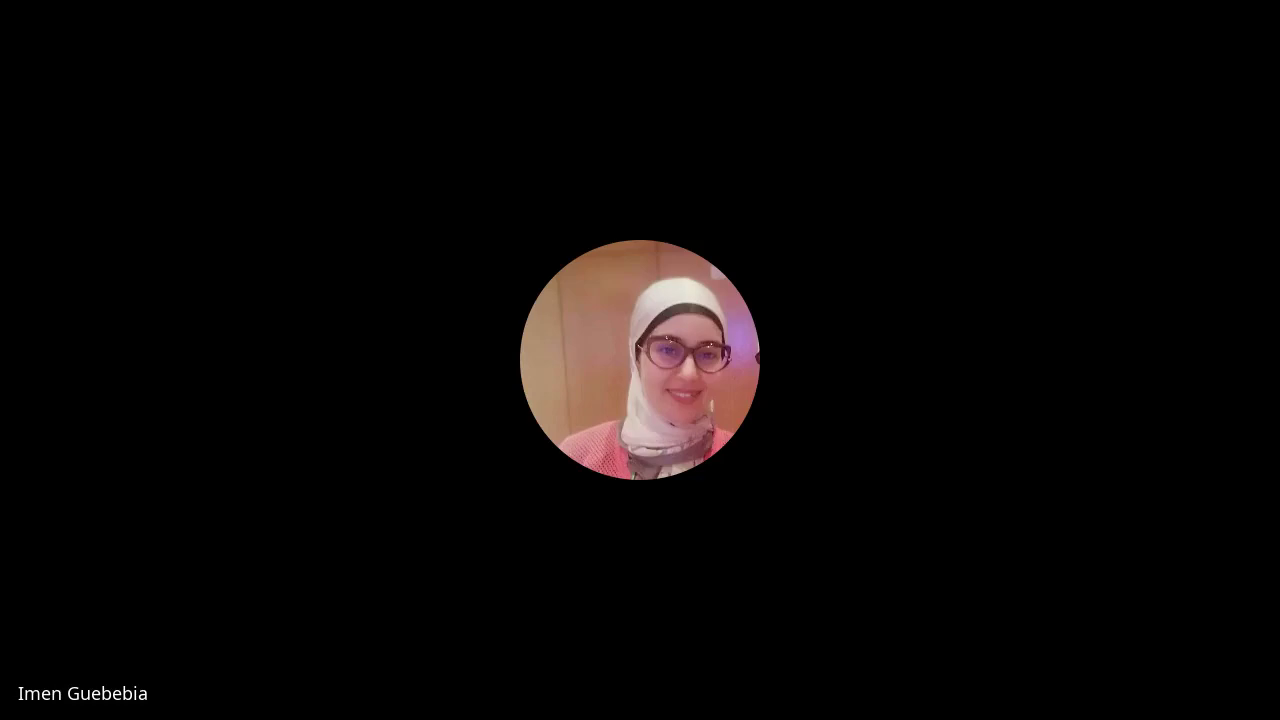
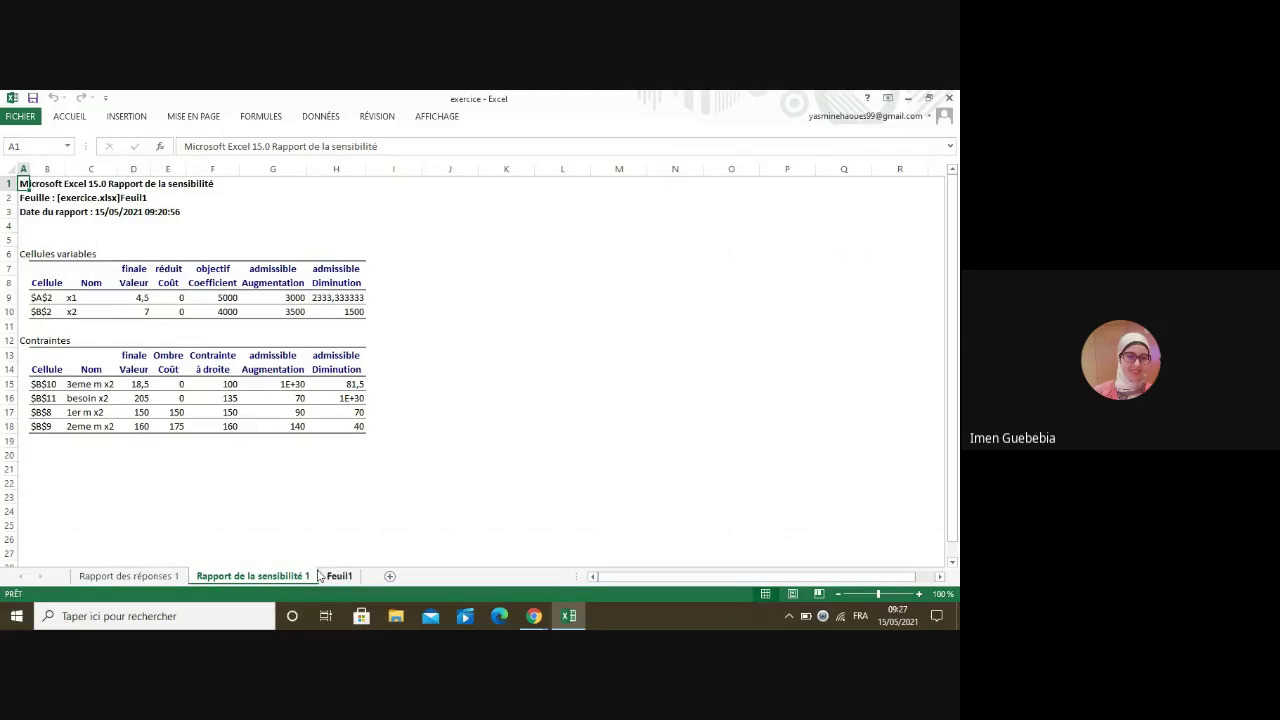
# - Review the exercice workbook's model on Feuil1 and its response and sensitivity reports
pyautogui.click(338, 577)
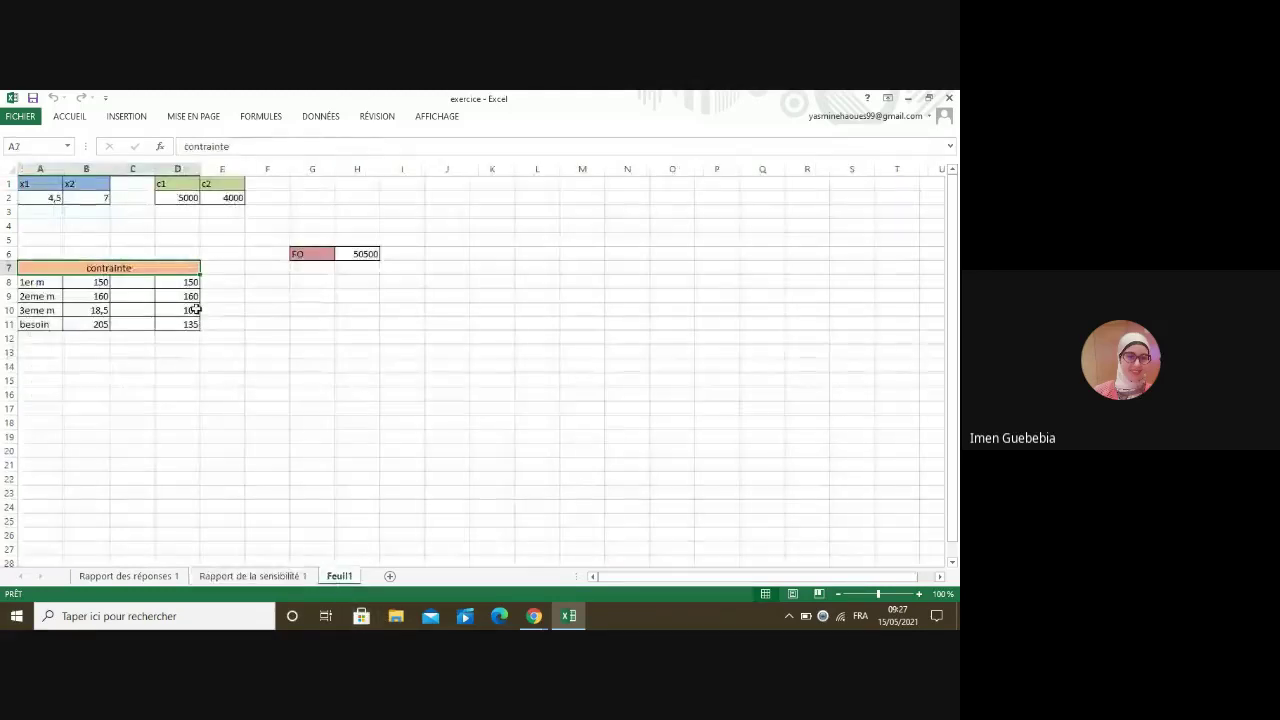
pyautogui.scroll(2, 196, 310)
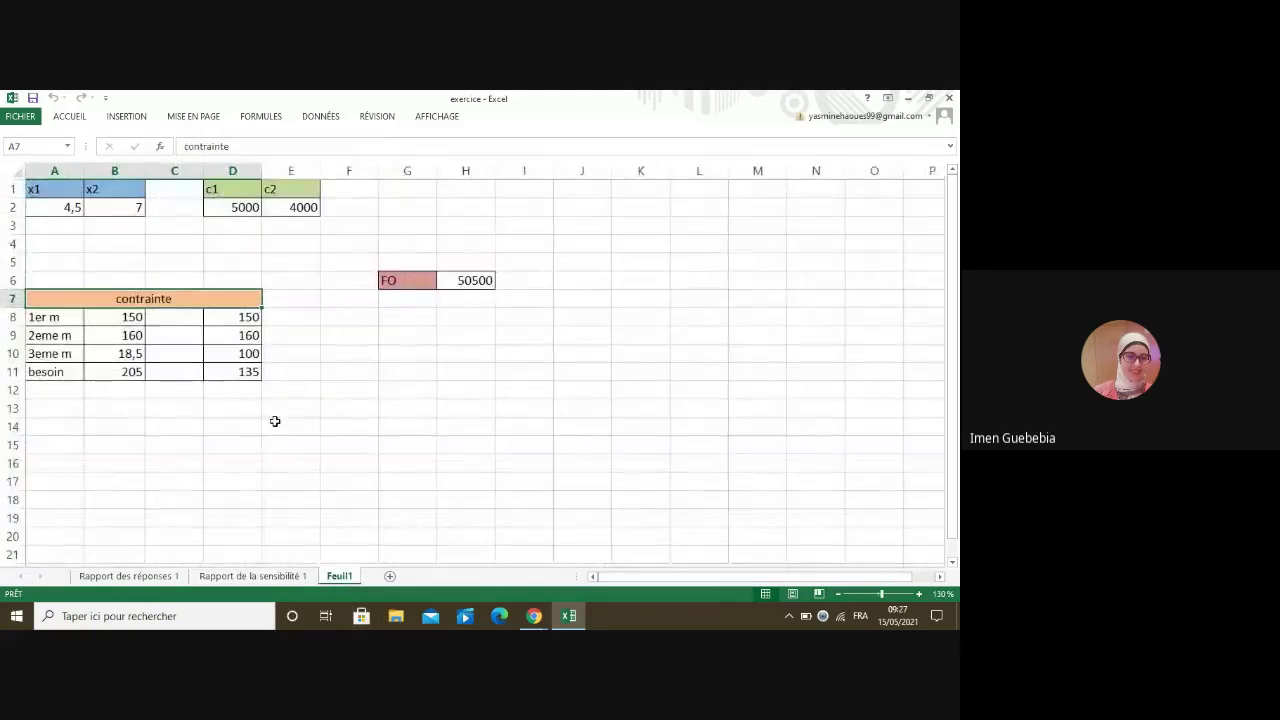
pyautogui.click(264, 580)
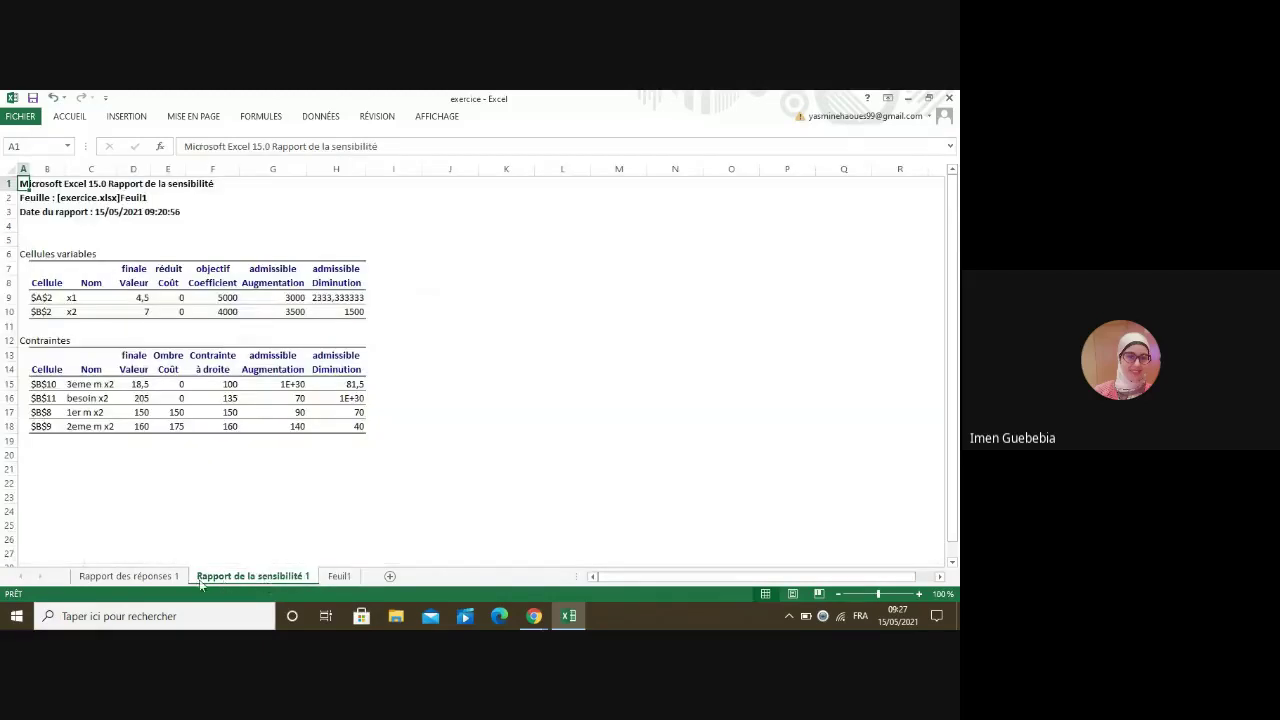
pyautogui.click(143, 582)
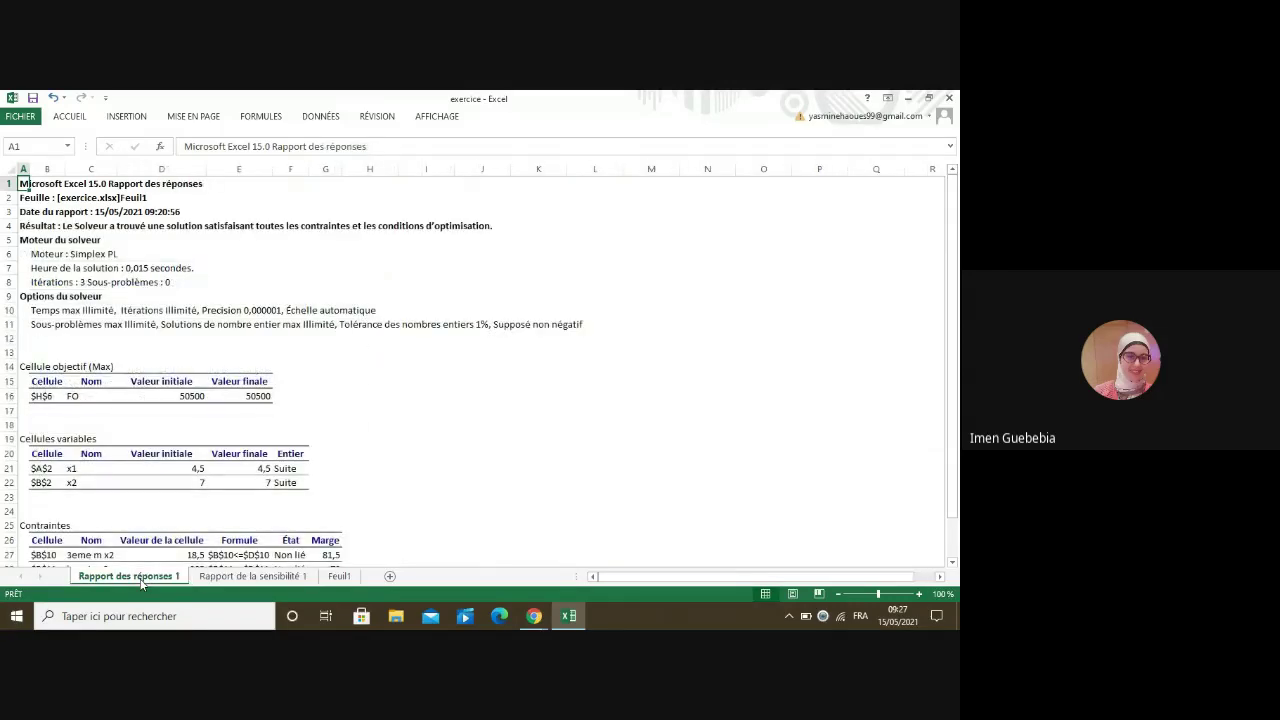
pyautogui.click(335, 578)
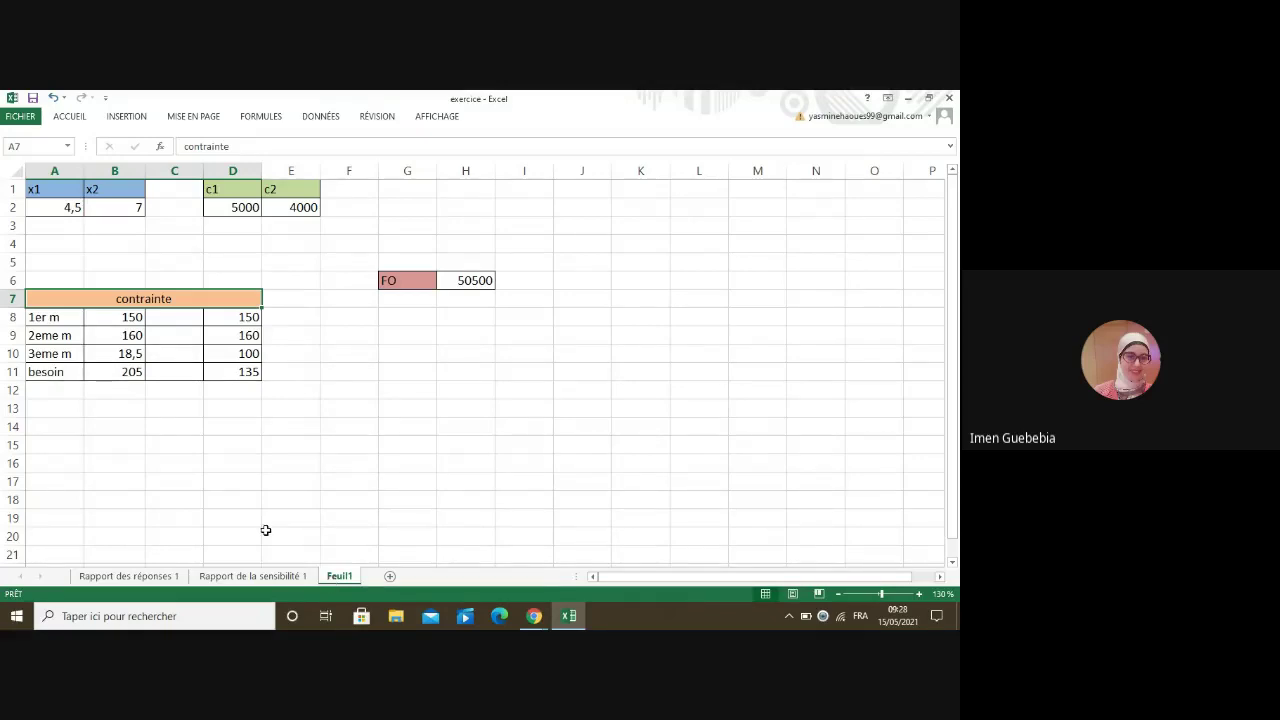
# - Check the formula of the 1er m constraint in B8 and review the model's Solver parameters
pyautogui.click(116, 318)
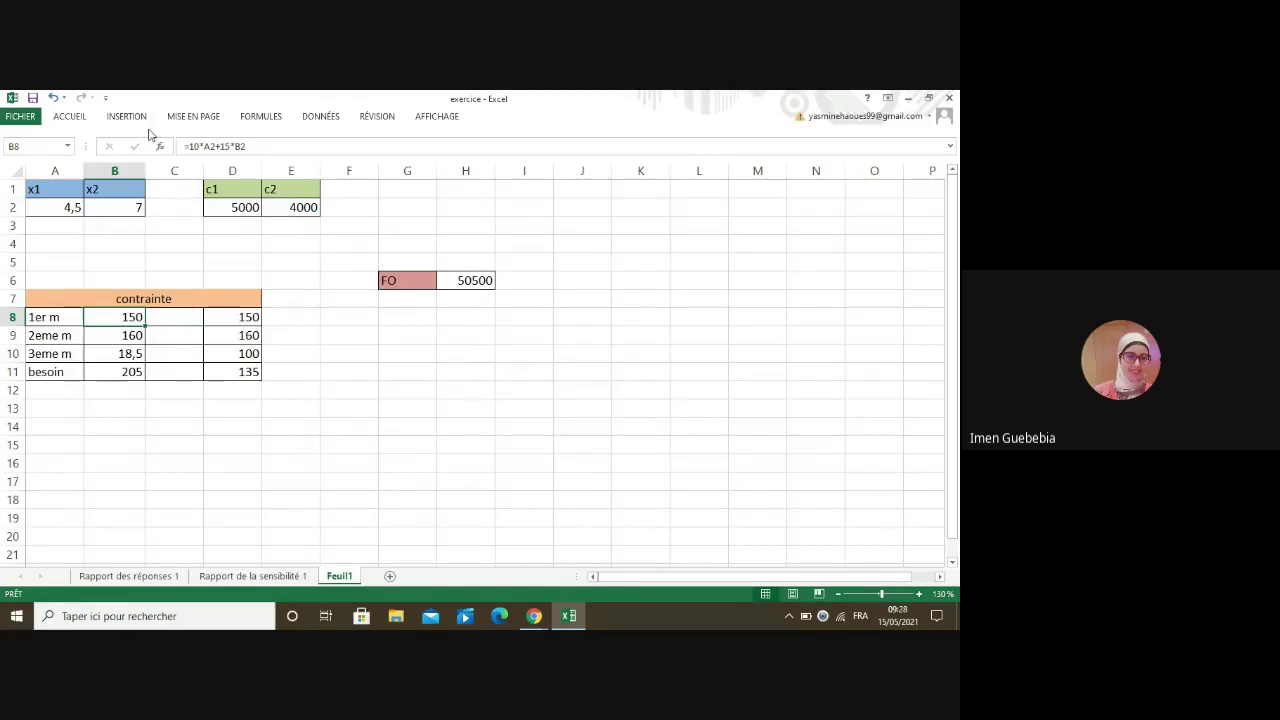
pyautogui.click(322, 114)
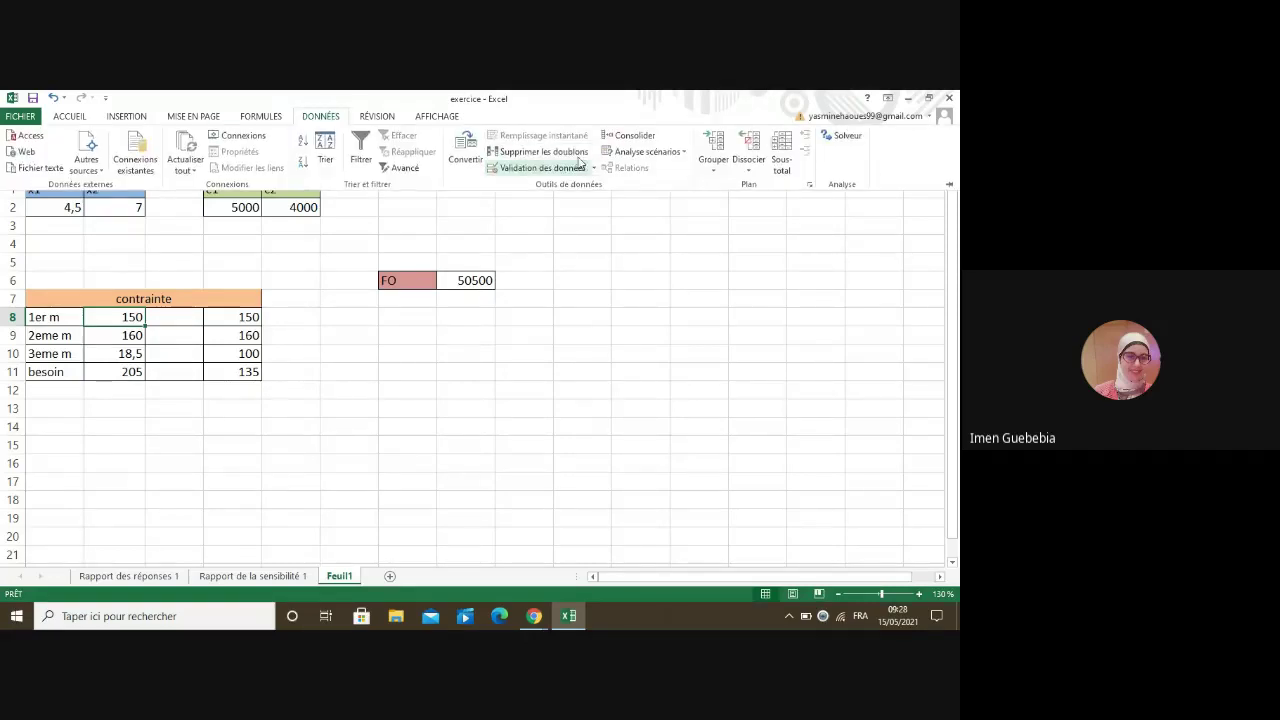
pyautogui.click(833, 143)
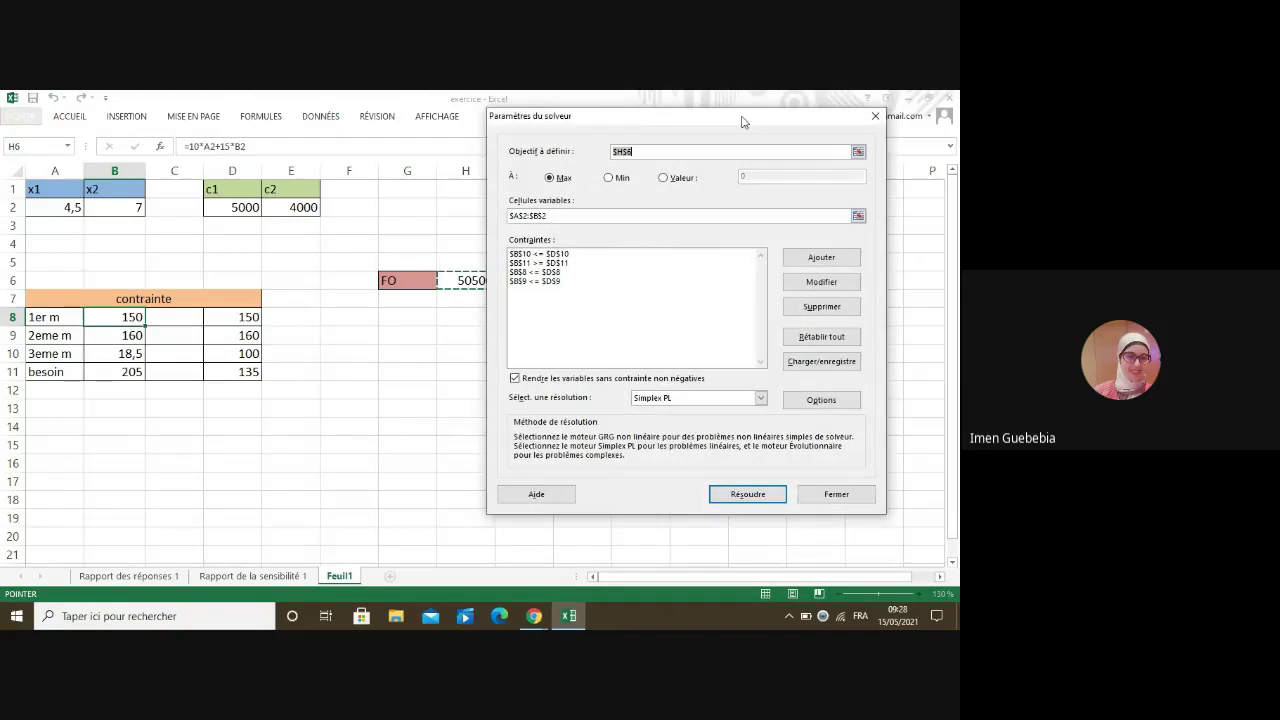
pyautogui.moveTo(742, 122); pyautogui.dragTo(815, 111)
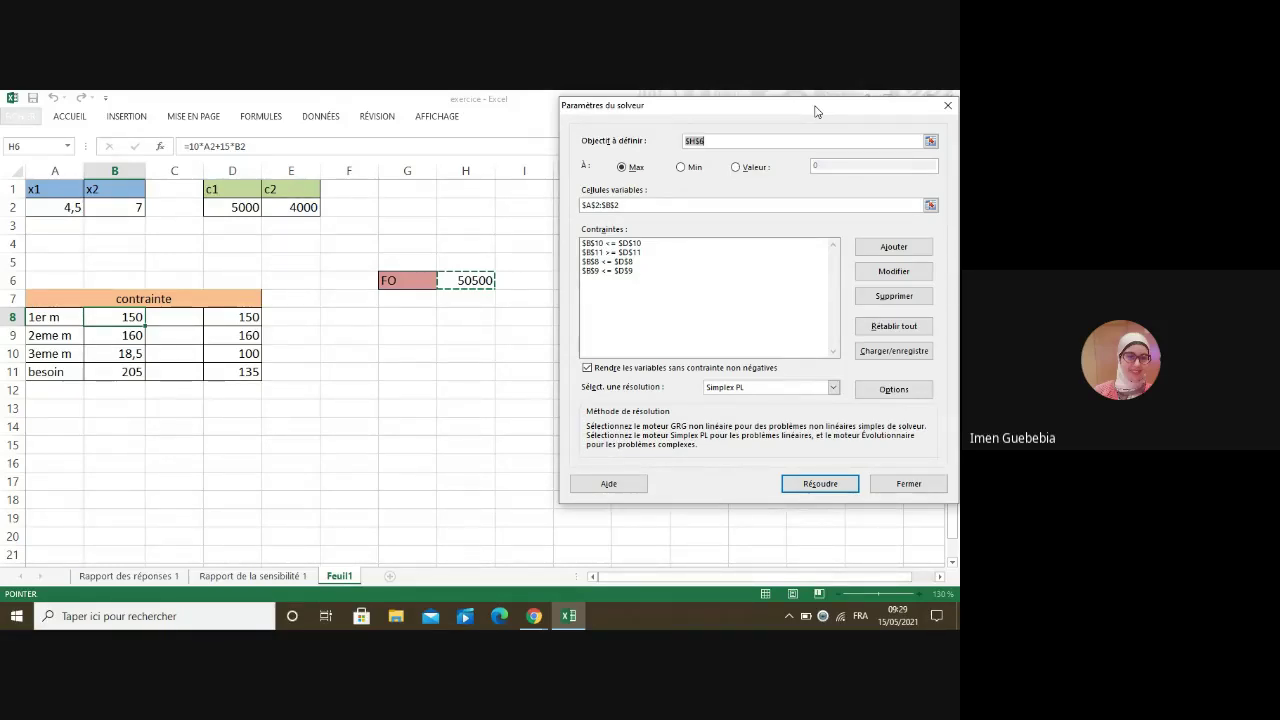
# - Inspect the definition of the besoin constraint $B$11 >= $D$11 and close the Solver without changing it
pyautogui.click(916, 271)
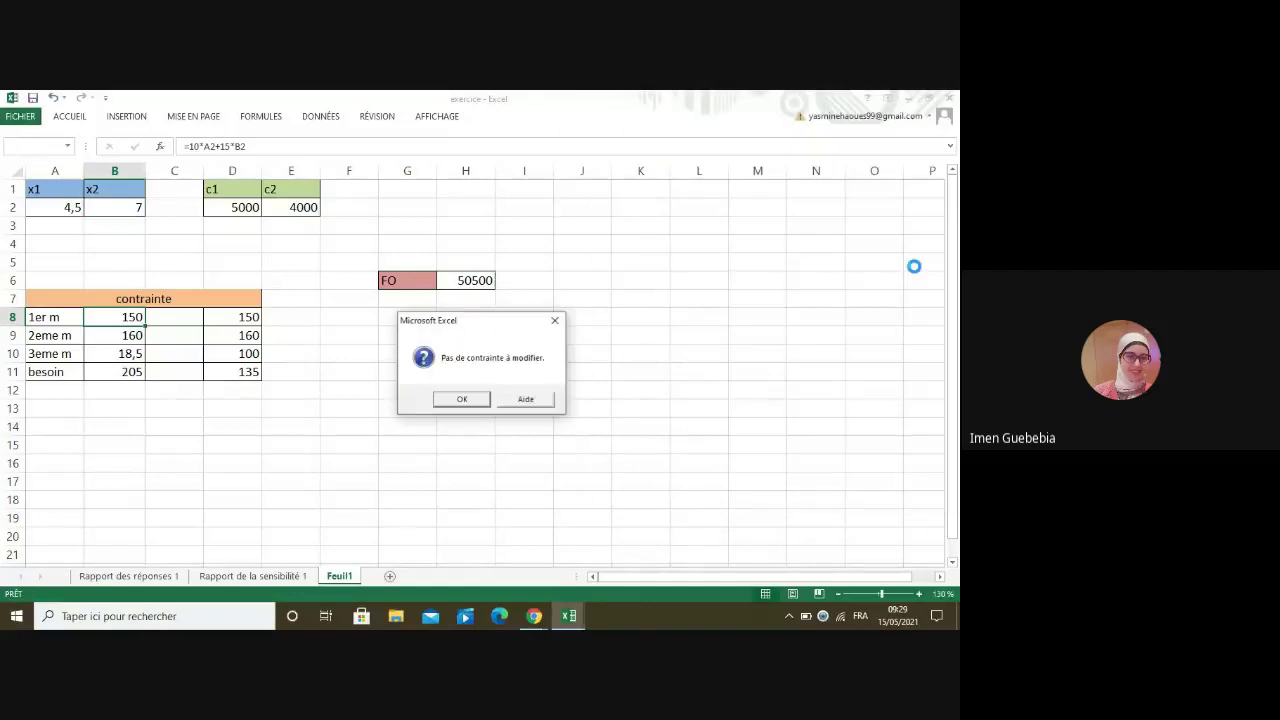
pyautogui.click(458, 400)
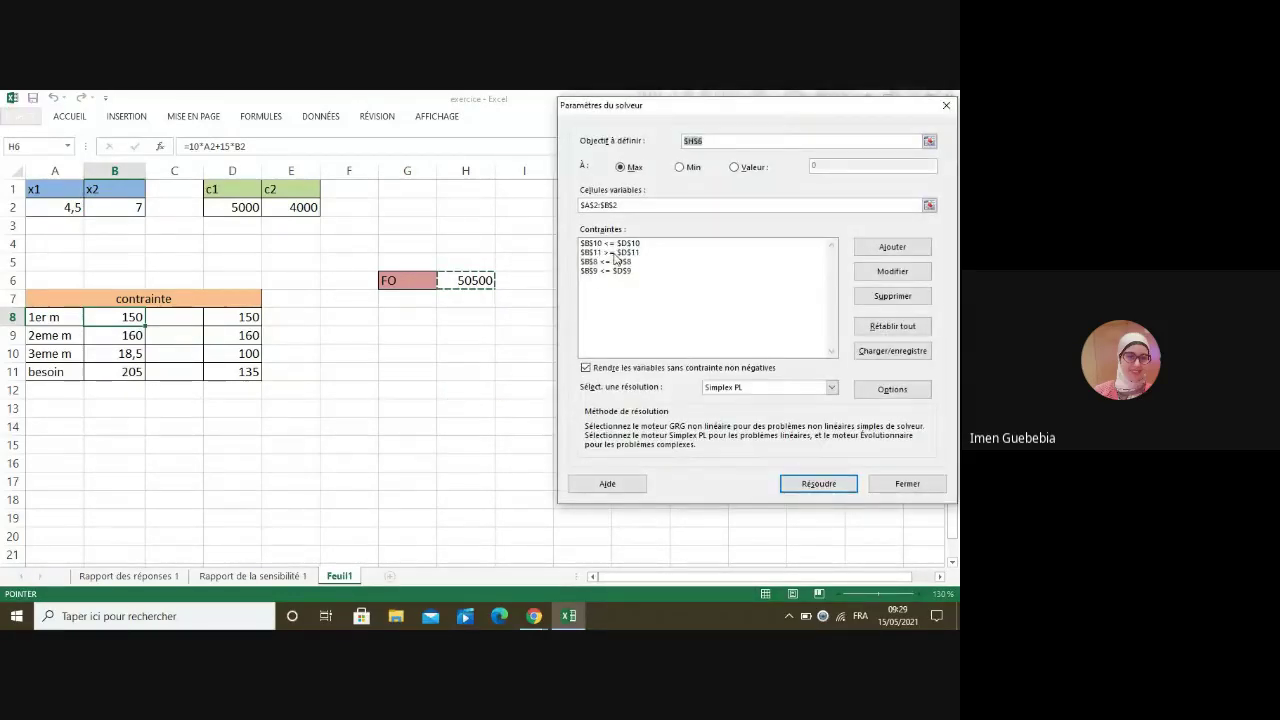
pyautogui.click(615, 253)
pyautogui.click(892, 271)
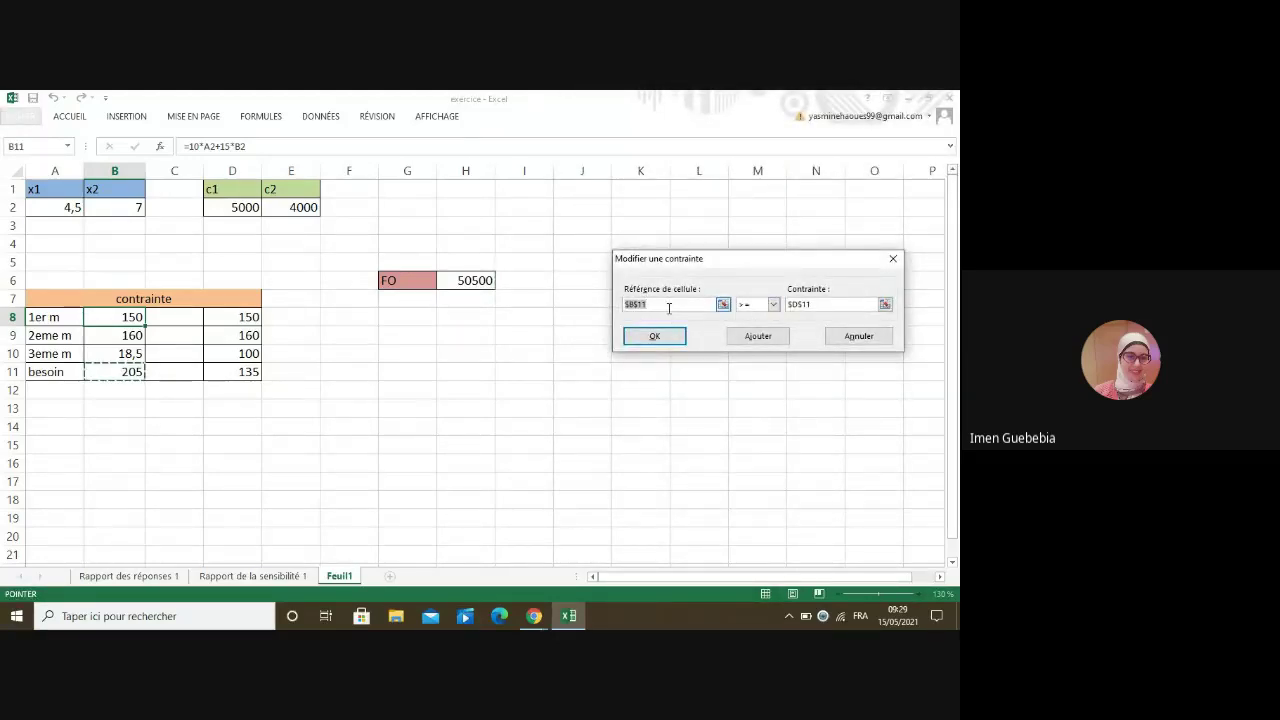
pyautogui.click(893, 258)
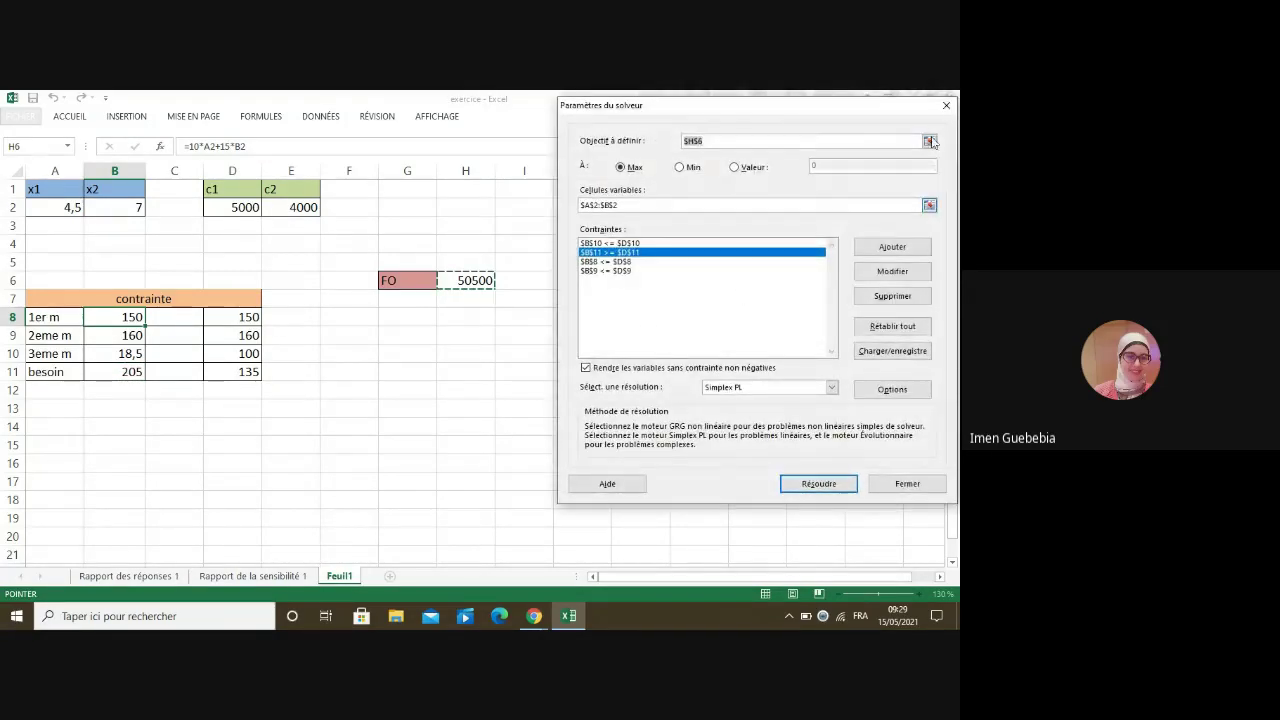
pyautogui.click(945, 106)
pyautogui.click(682, 393)
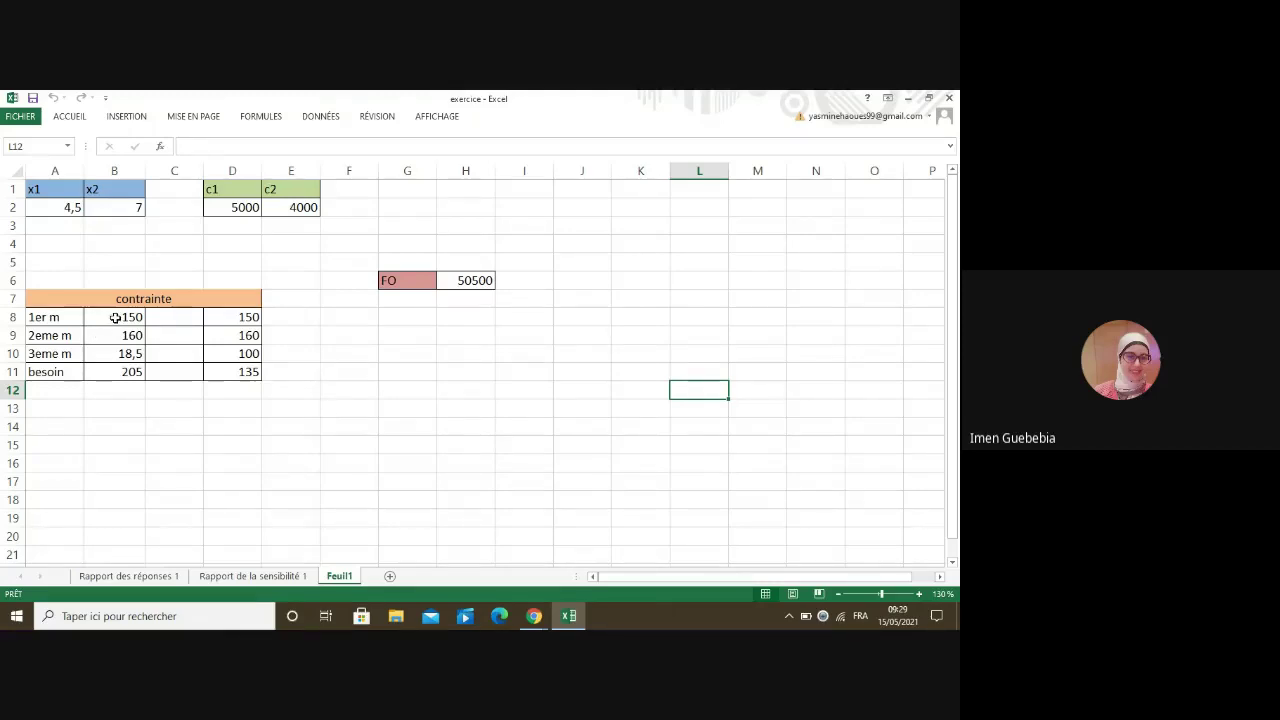
# - Solve the Feuil1 model with the Solver using Simplex PL, keeping the solution and generating the Réponses and Sensibilité reports
pyautogui.click(320, 116)
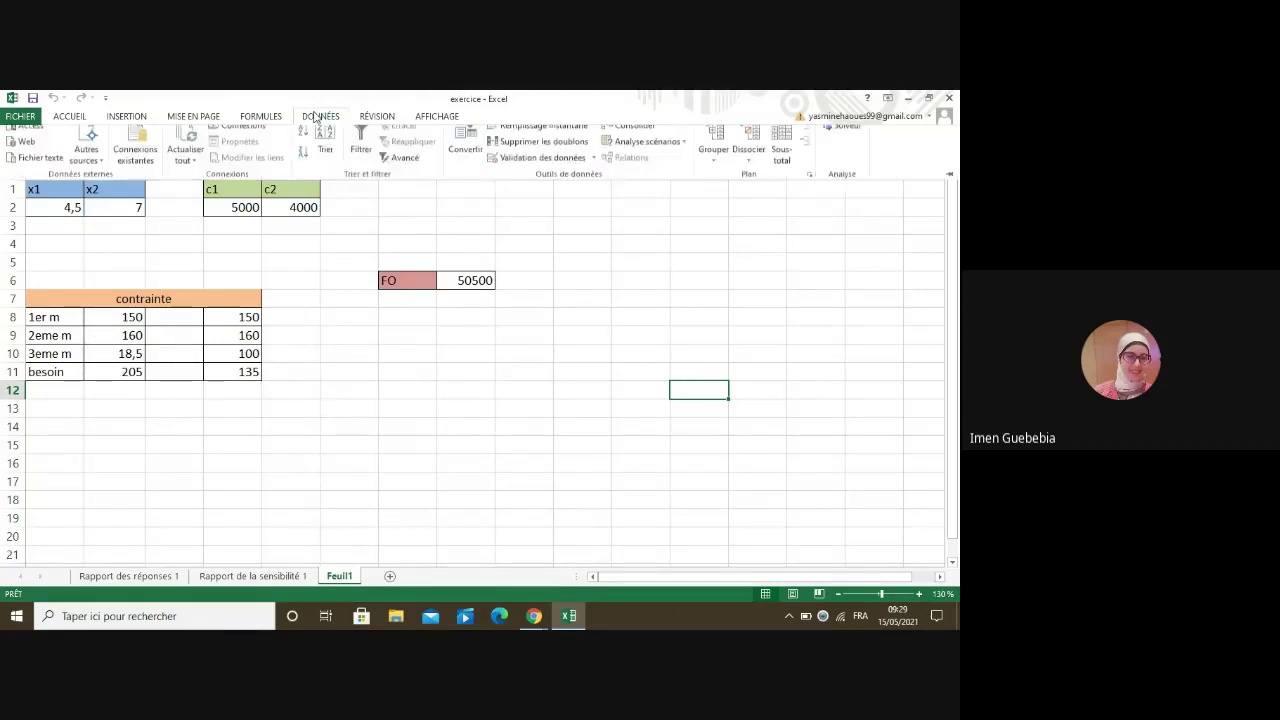
pyautogui.click(840, 137)
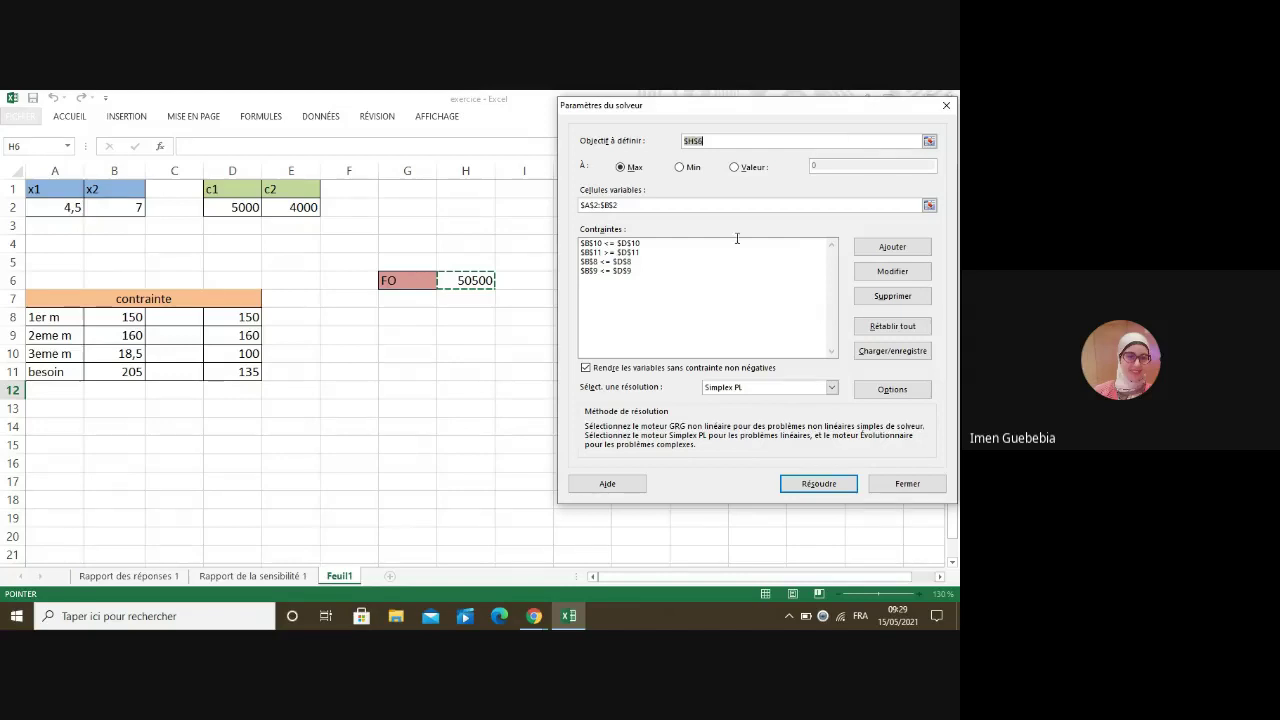
pyautogui.moveTo(536, 625)
pyautogui.click(818, 484)
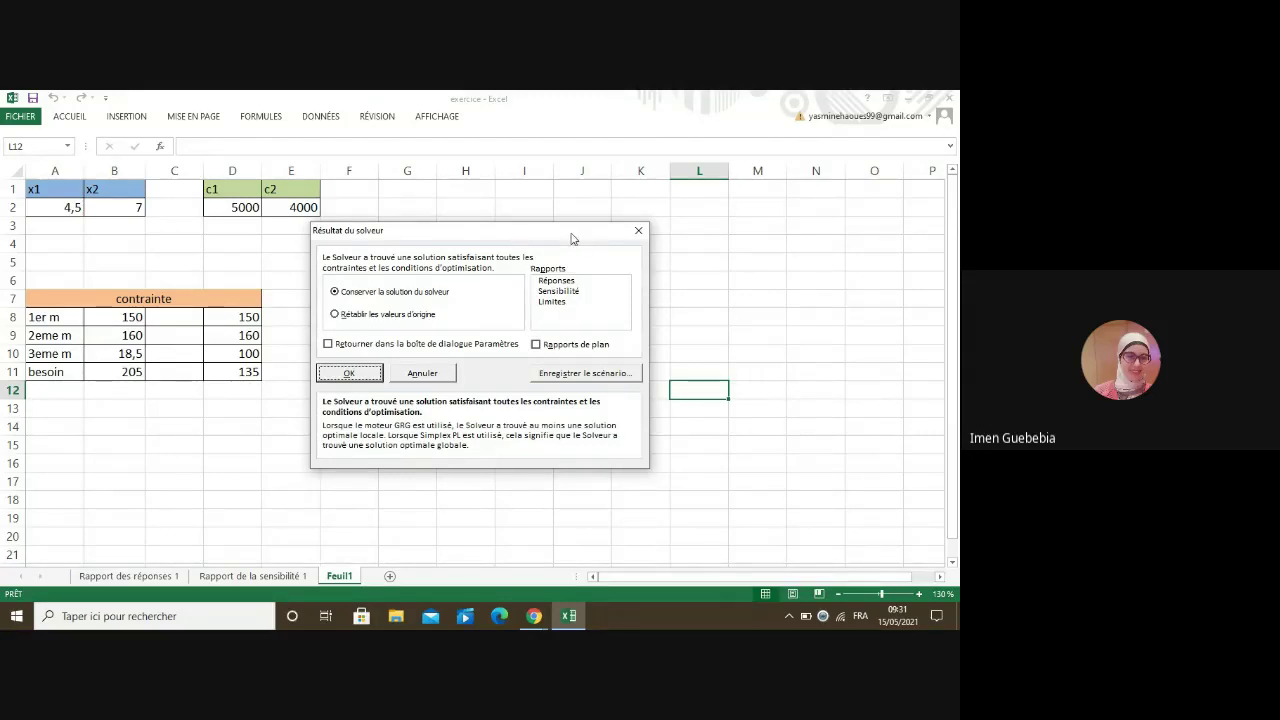
pyautogui.moveTo(573, 238); pyautogui.dragTo(765, 236)
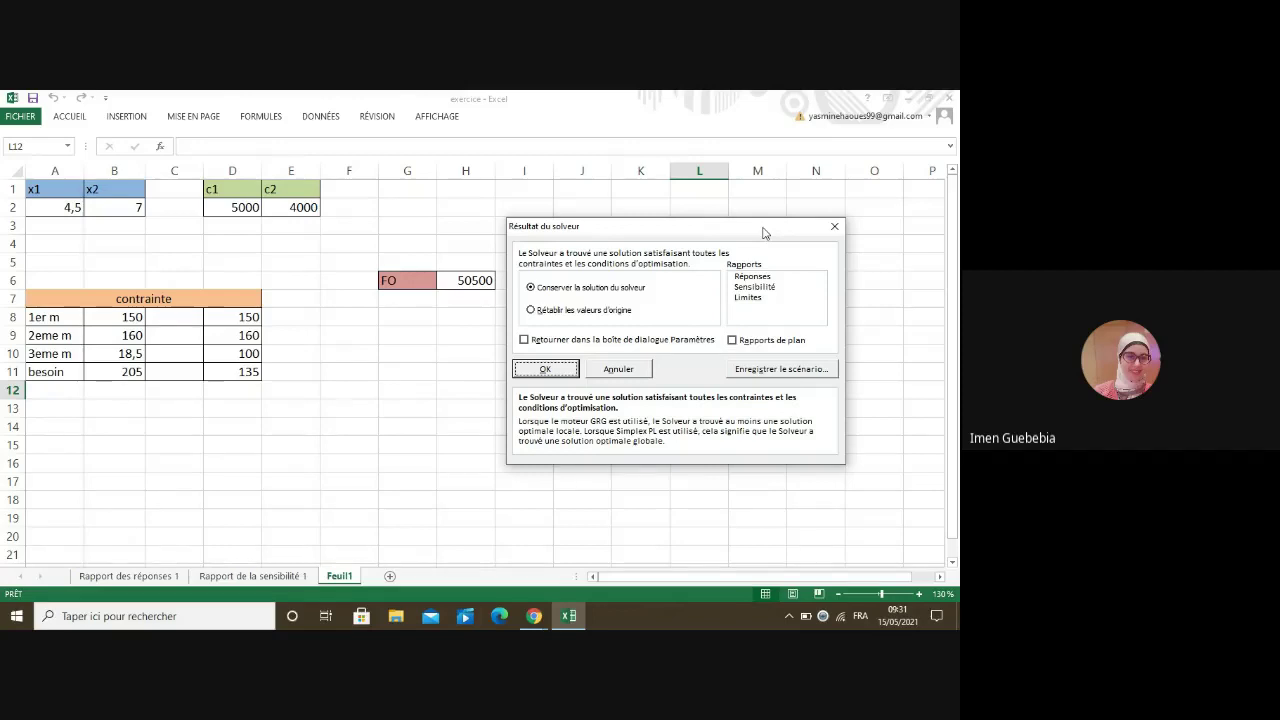
pyautogui.click(751, 277)
pyautogui.click(751, 287)
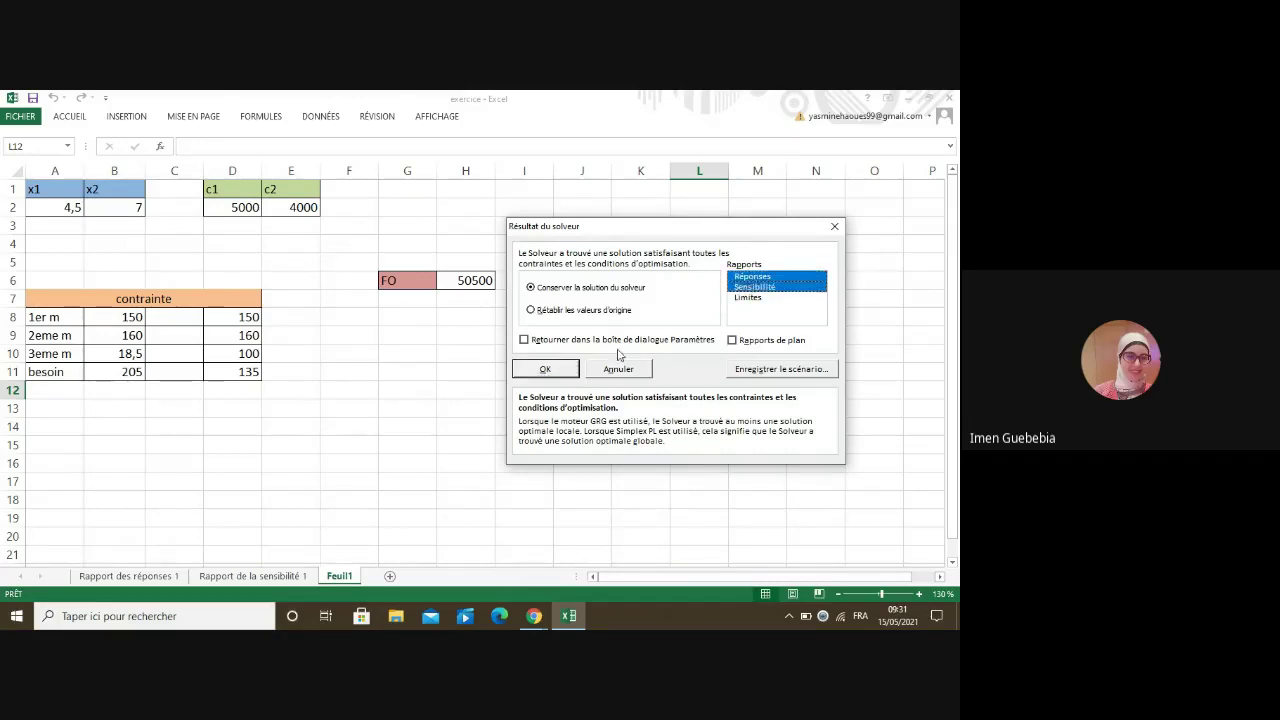
pyautogui.click(548, 373)
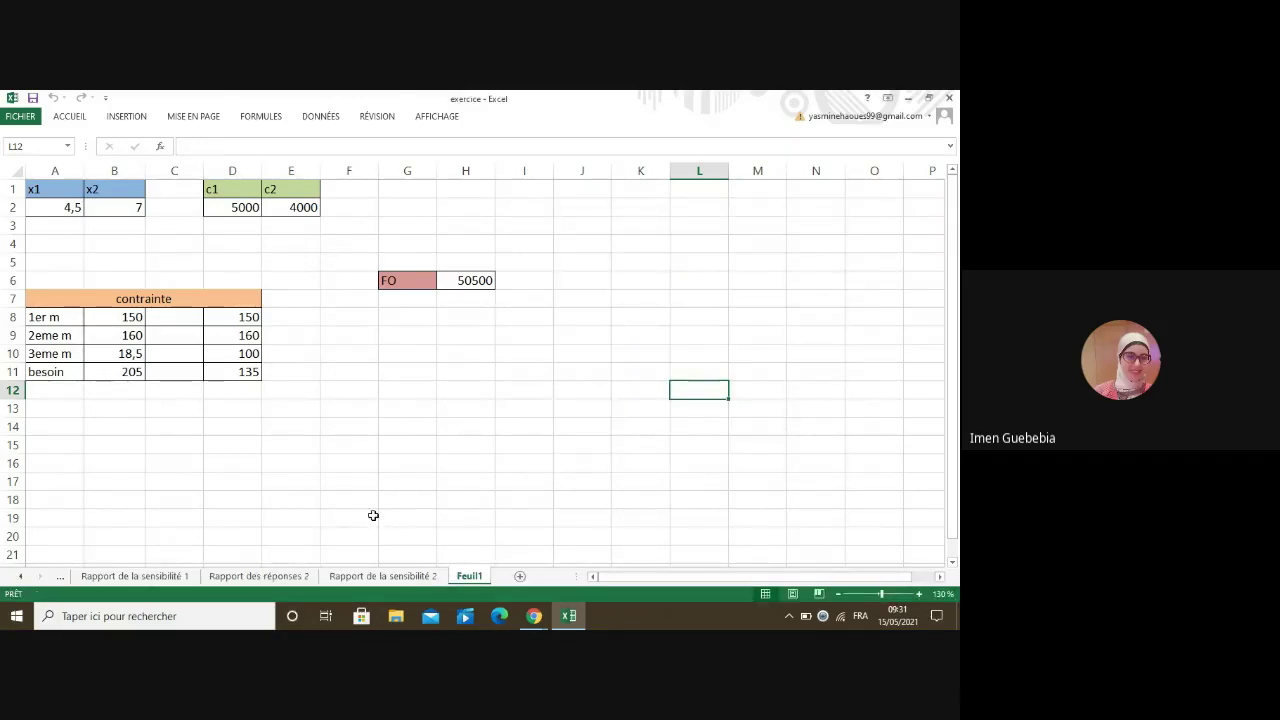
# - Review the new sensitivity report and the first pair of reports, examining the constraints table in Rapport des réponses 1
pyautogui.click(364, 578)
pyautogui.click(62, 575)
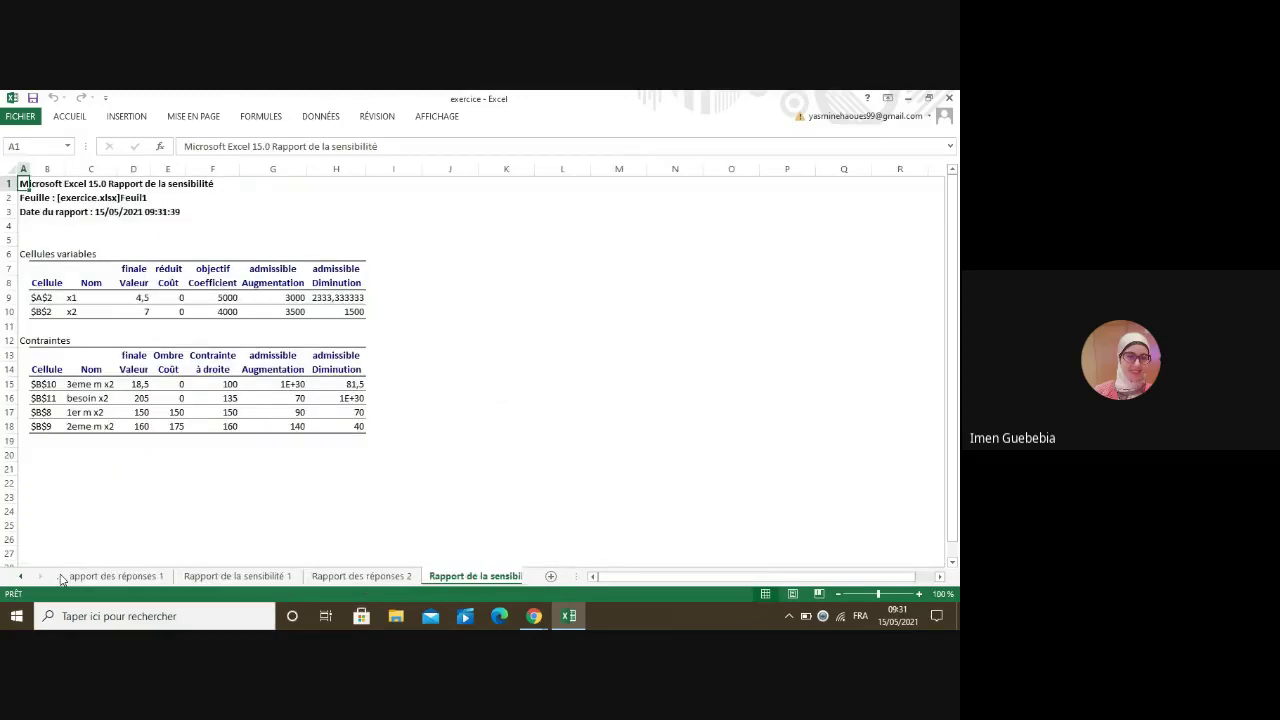
pyautogui.click(128, 576)
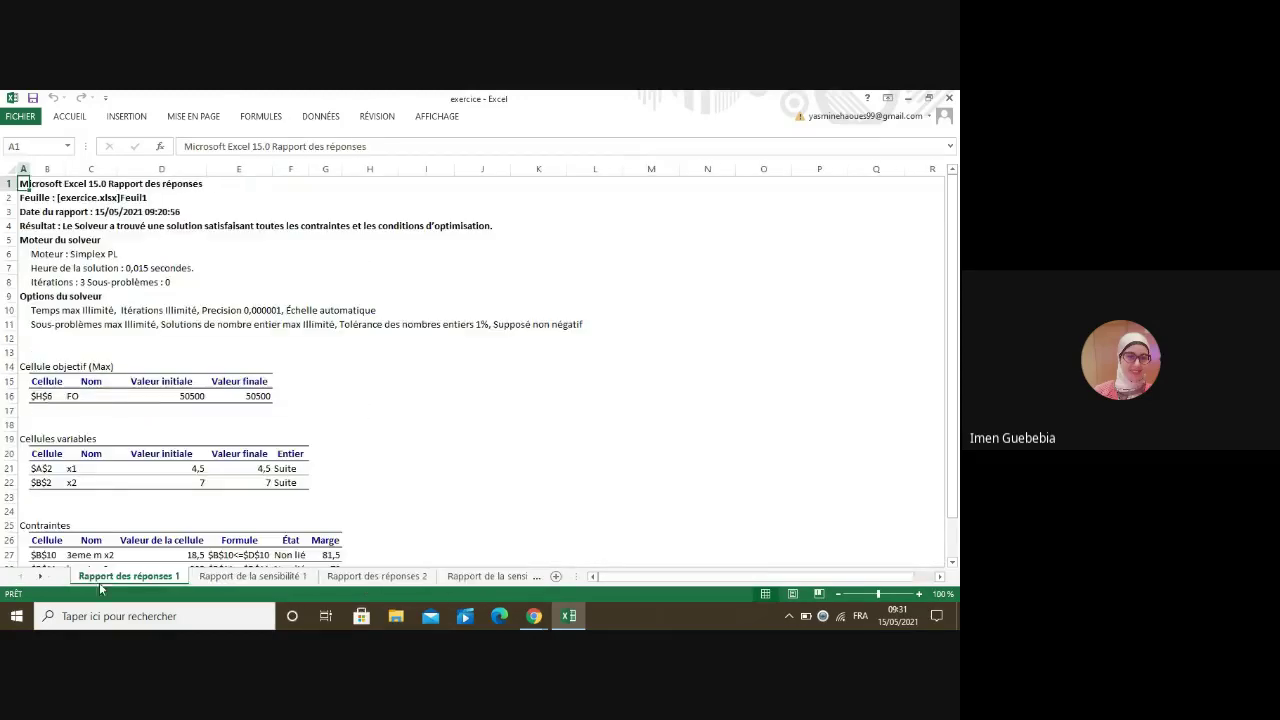
pyautogui.click(238, 578)
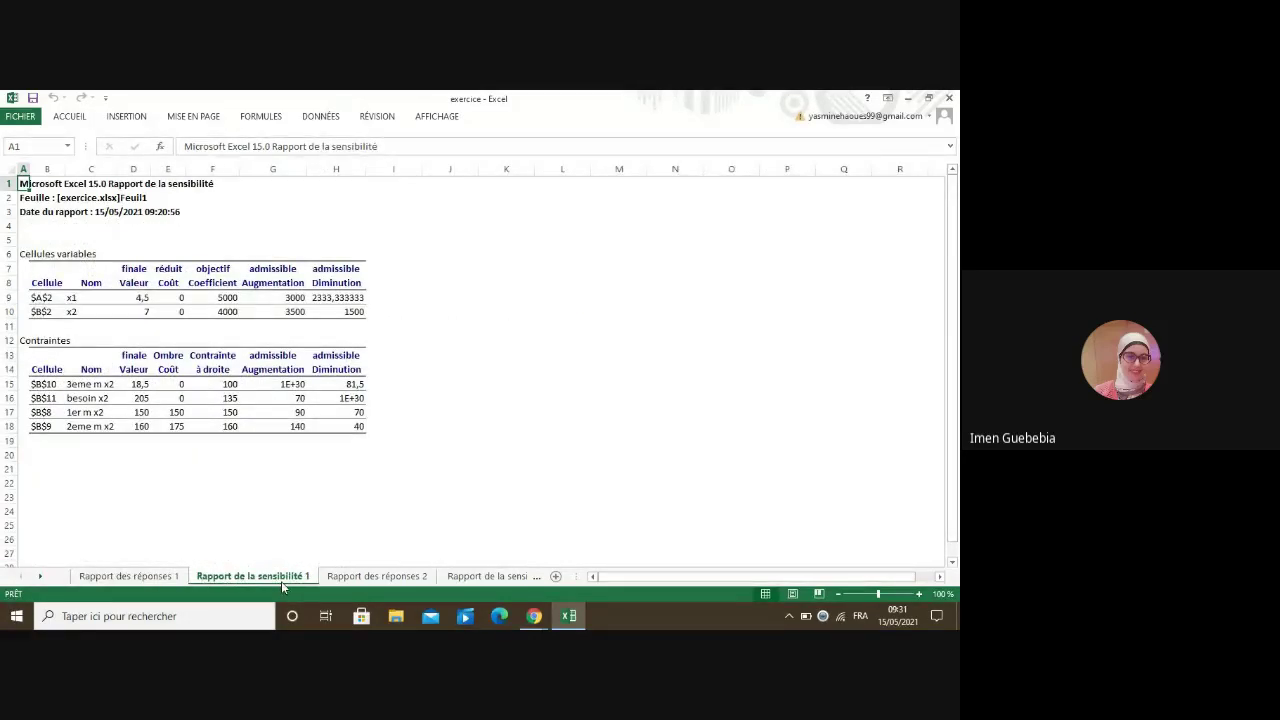
pyautogui.click(140, 577)
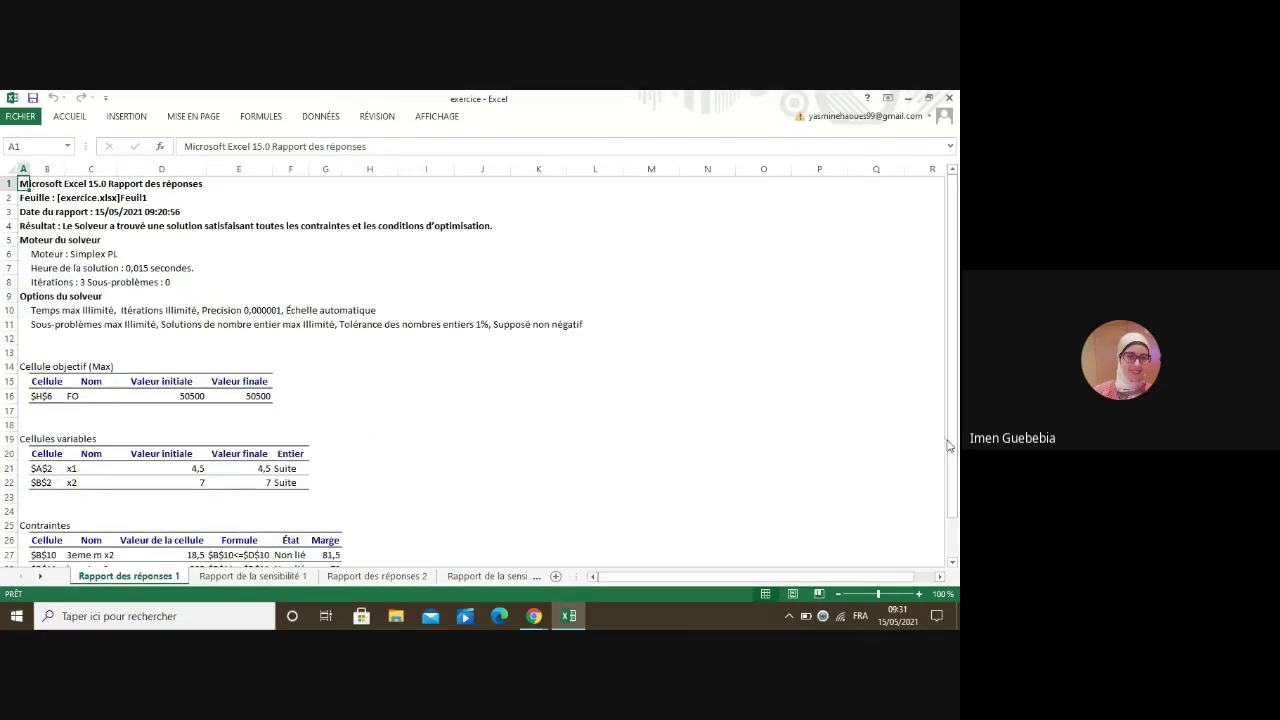
pyautogui.moveTo(955, 444); pyautogui.dragTo(958, 460)
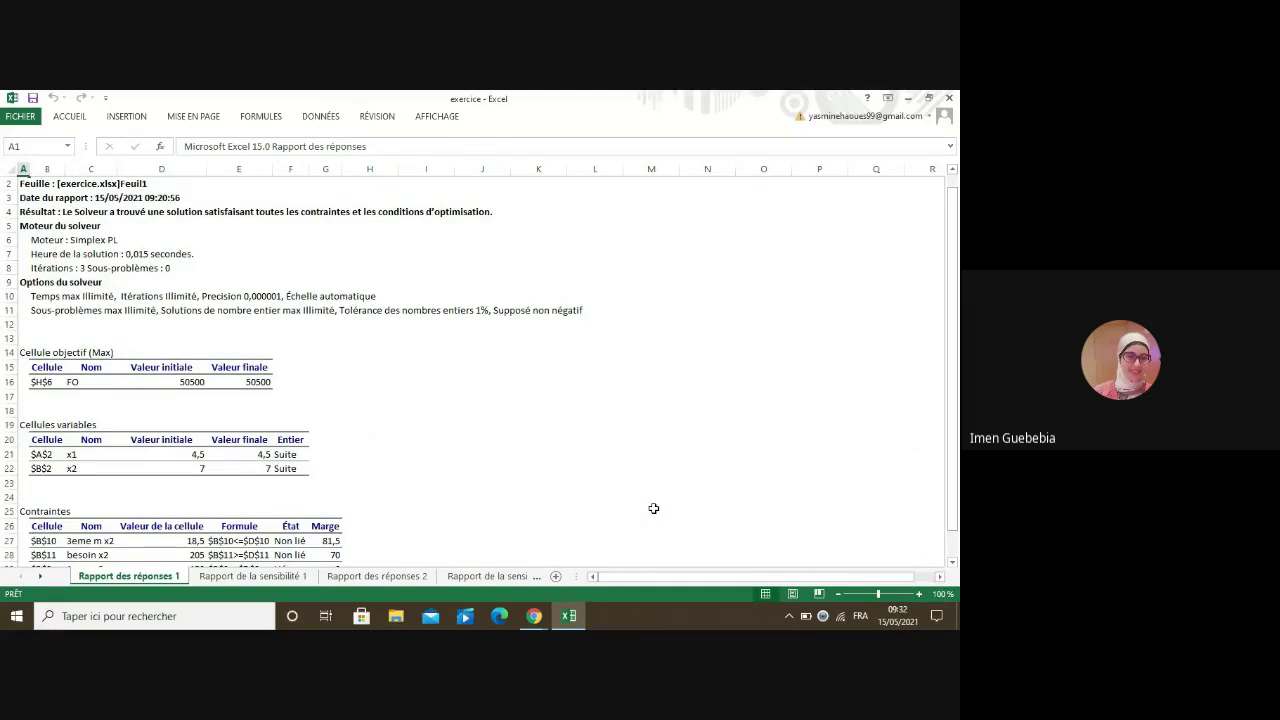
pyautogui.press('XF86AudioLowerVolume')
pyautogui.moveTo(953, 448); pyautogui.dragTo(958, 493)
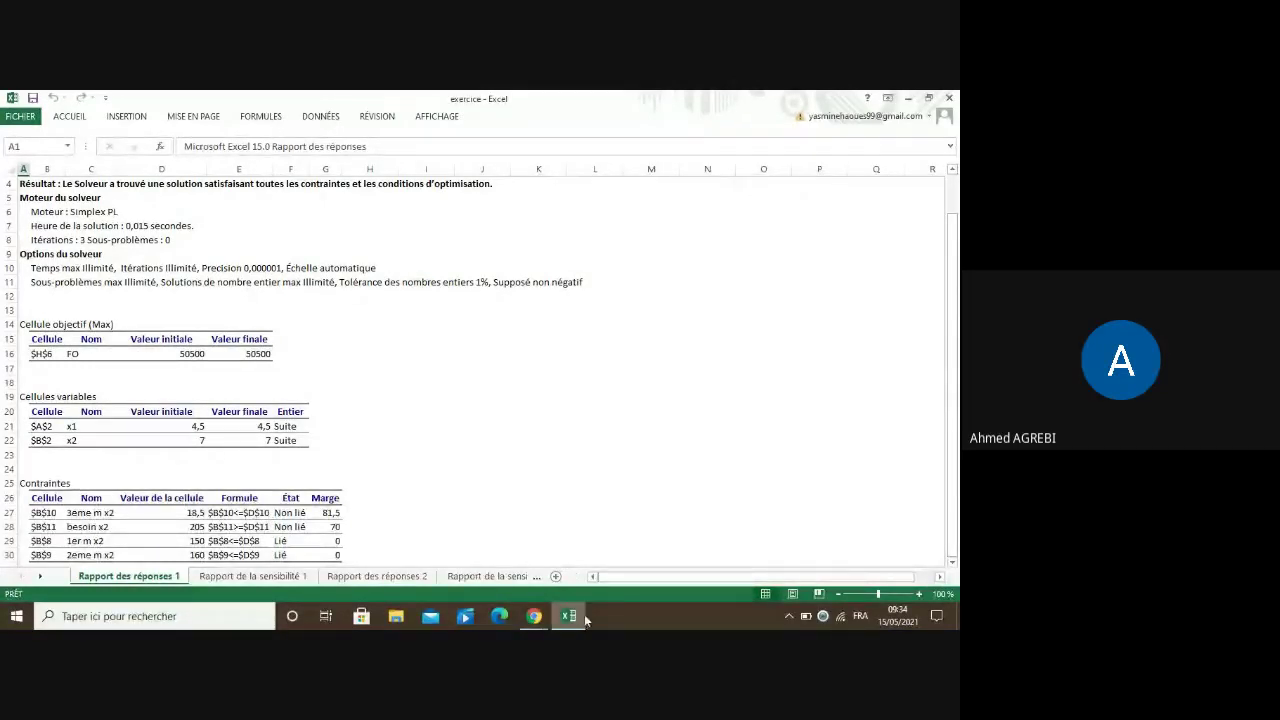
# - Switch to the Google Meet call to check on it, and return to the exercice workbook in Excel
pyautogui.moveTo(587, 625)
pyautogui.moveTo(534, 616)
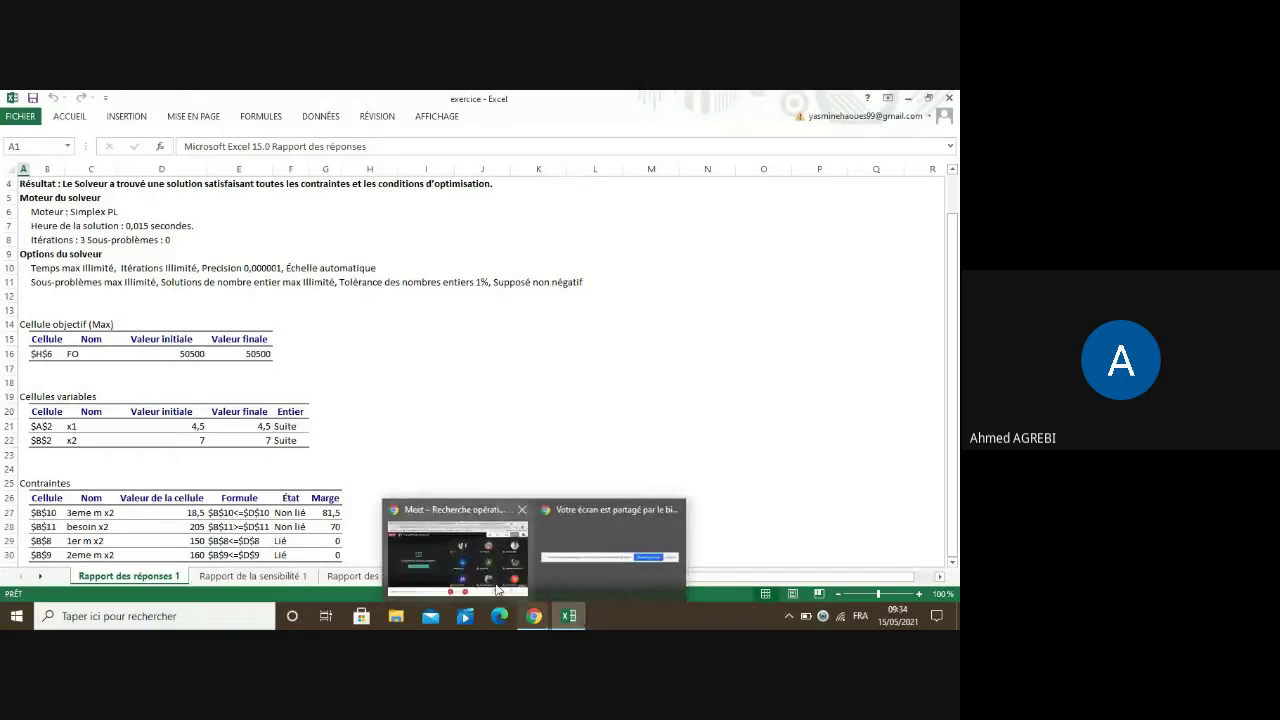
pyautogui.click(495, 588)
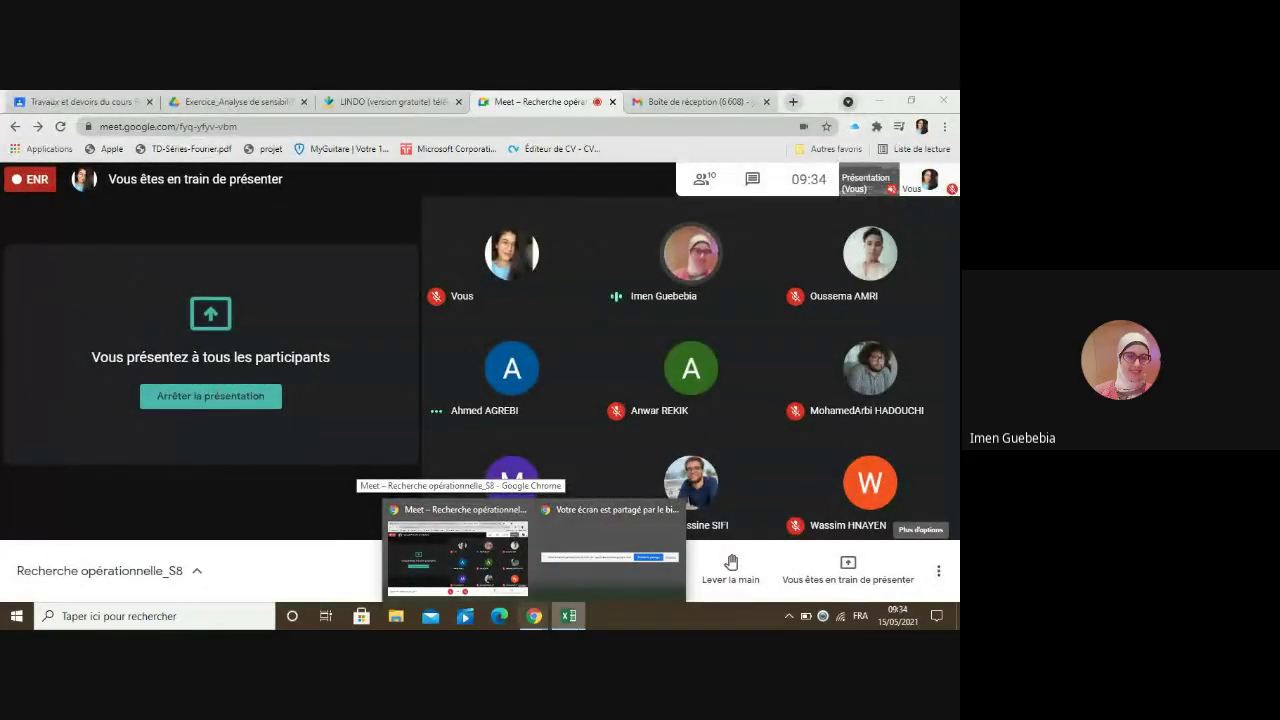
pyautogui.click(568, 616)
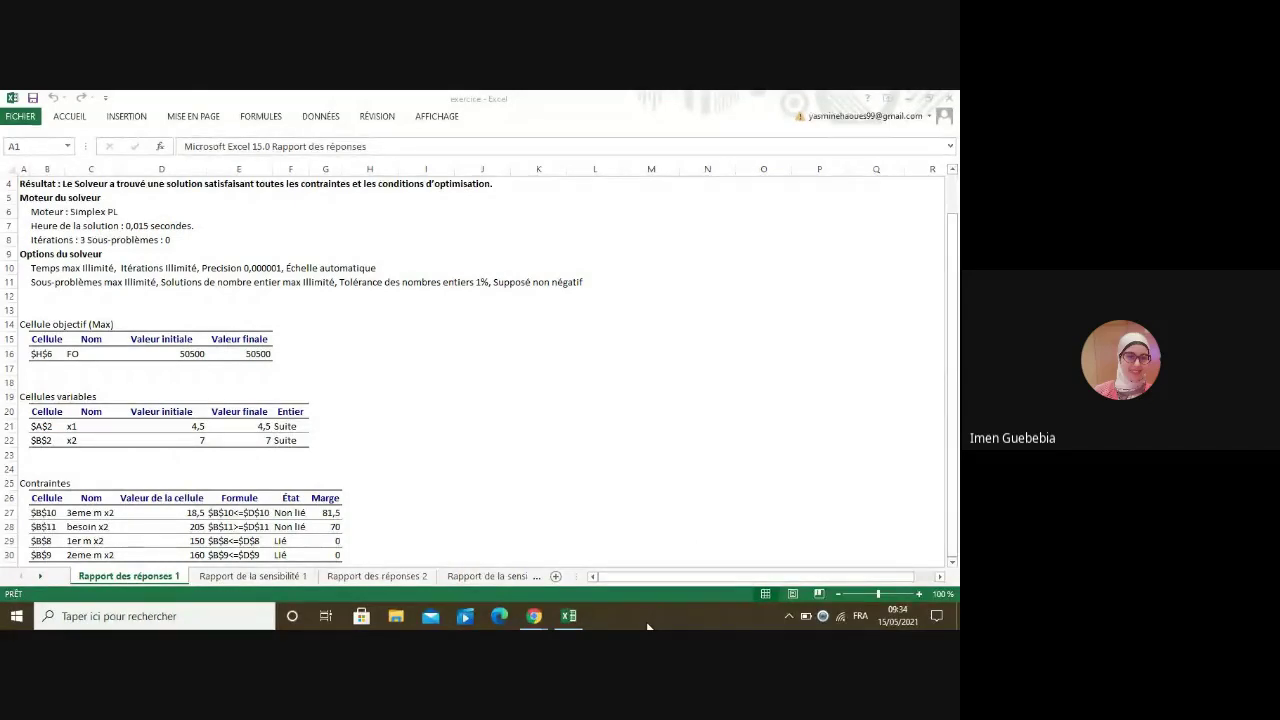
# - Look over the model on Feuil1 and examine the constraints table in Rapport des réponses 2
pyautogui.click(514, 578)
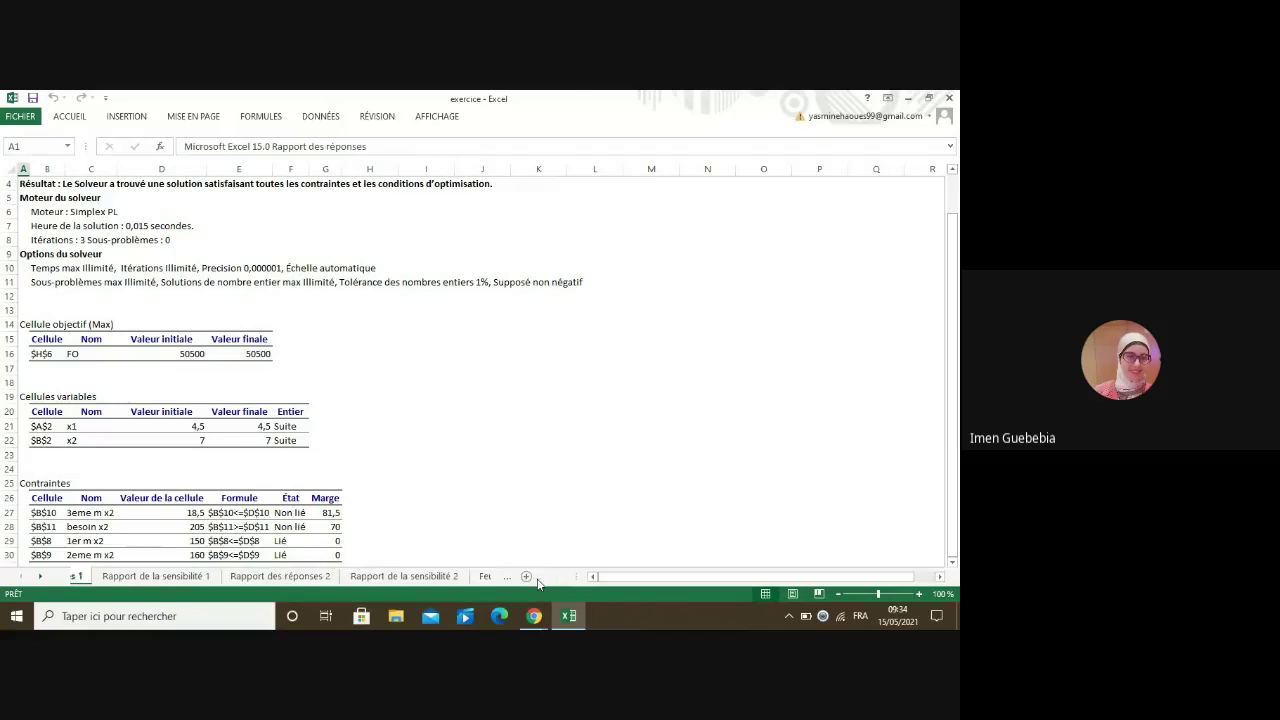
pyautogui.click(452, 577)
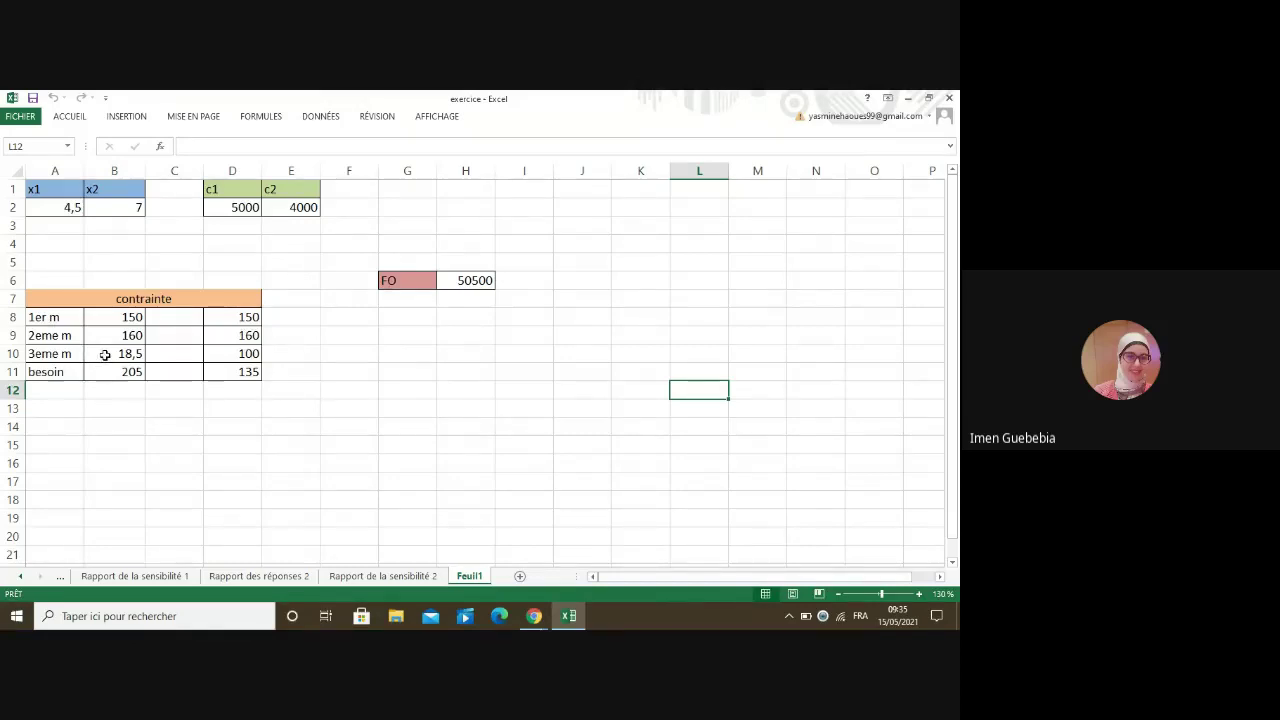
pyautogui.click(212, 577)
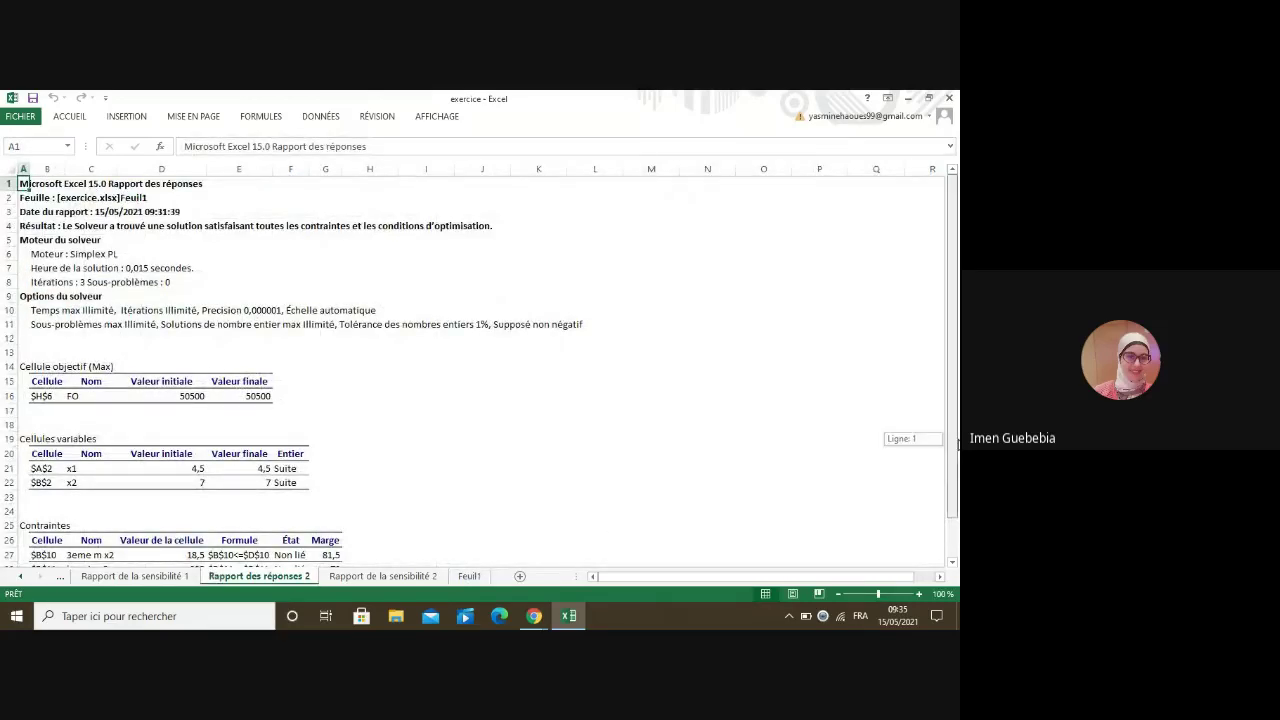
pyautogui.moveTo(958, 445); pyautogui.dragTo(958, 505)
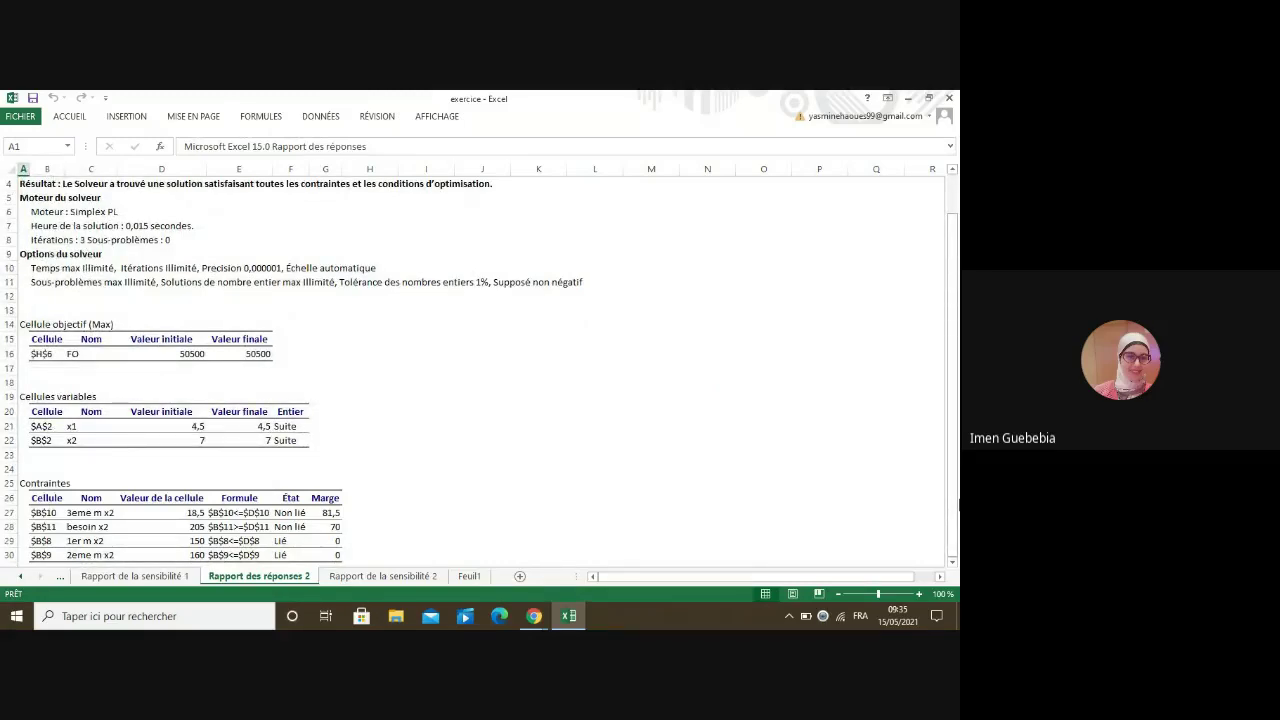
# - Switch to the Google Meet call, mute the microphone and return to the exercice workbook in Excel
pyautogui.click(536, 619)
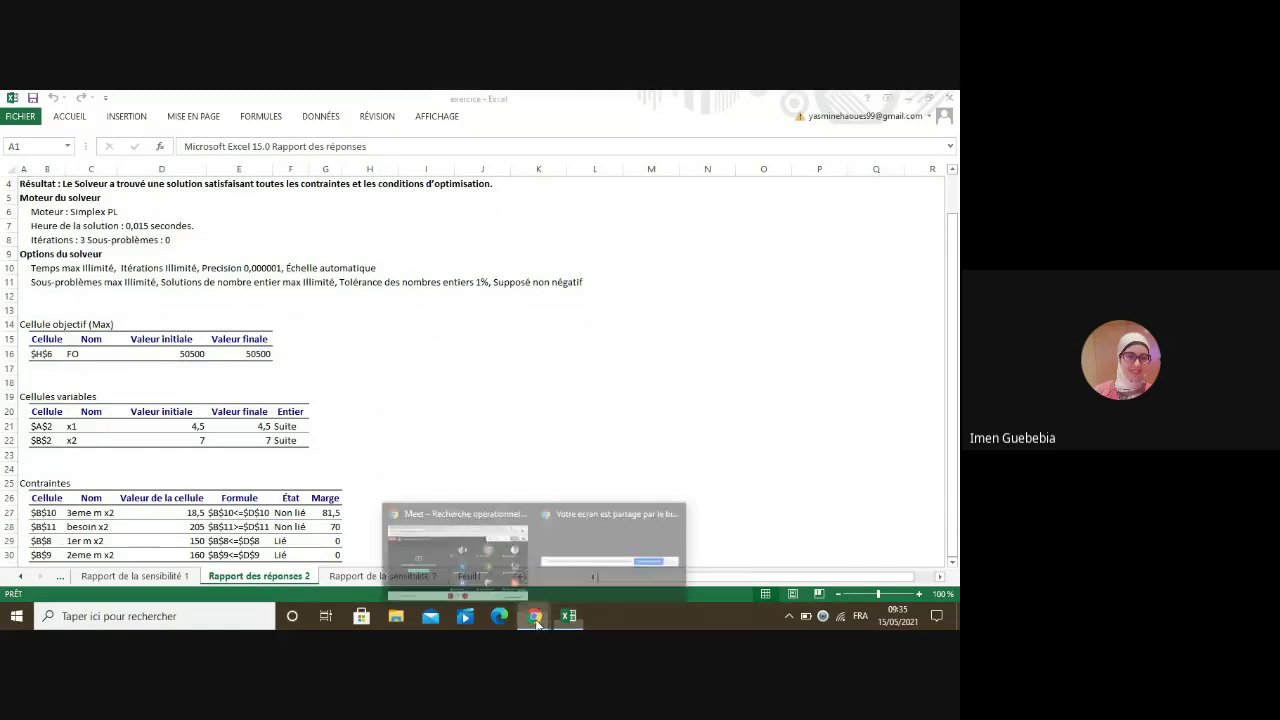
pyautogui.click(457, 545)
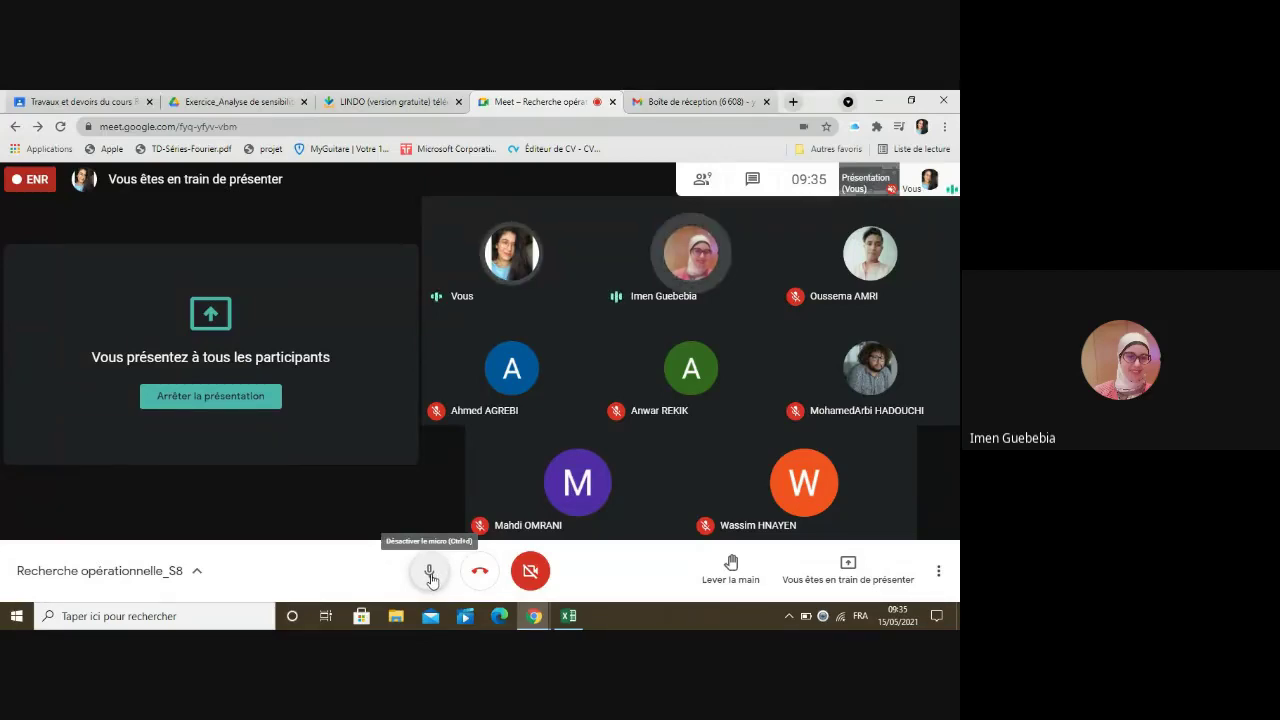
pyautogui.click(430, 576)
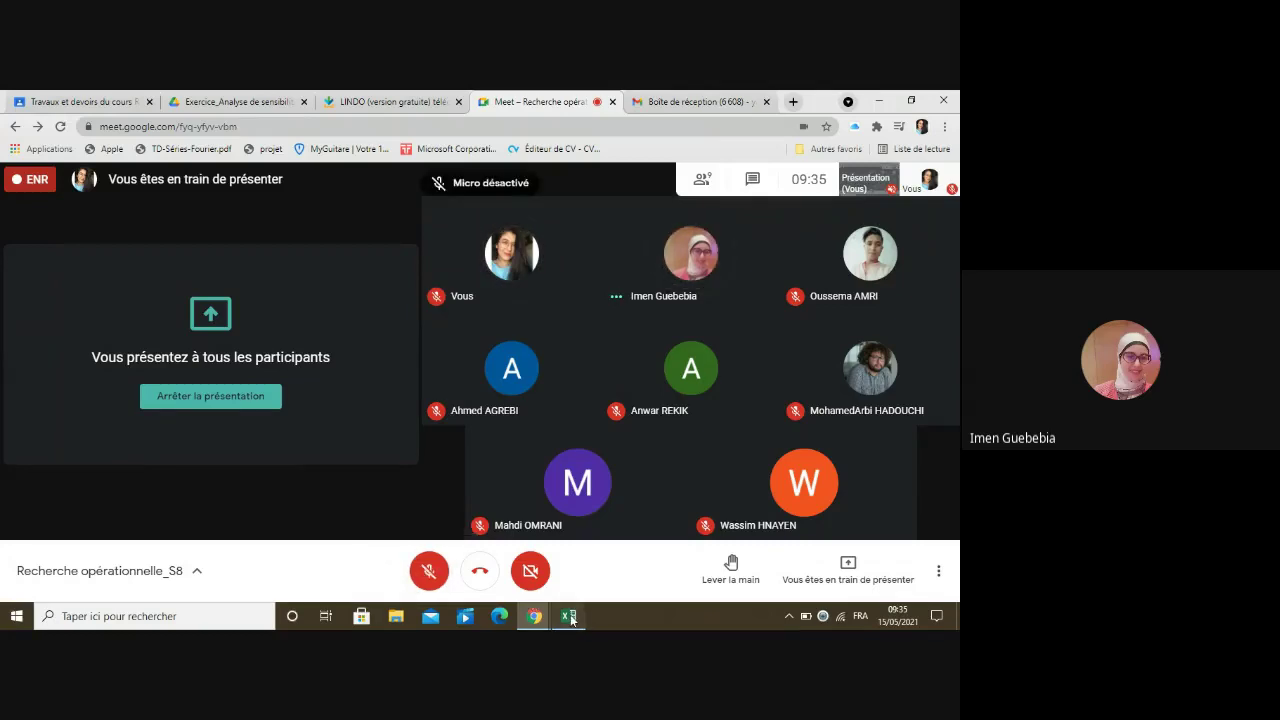
pyautogui.click(570, 616)
# - Run the Solver again on the Feuil1 model and keep its solution without generating any reports
pyautogui.click(469, 576)
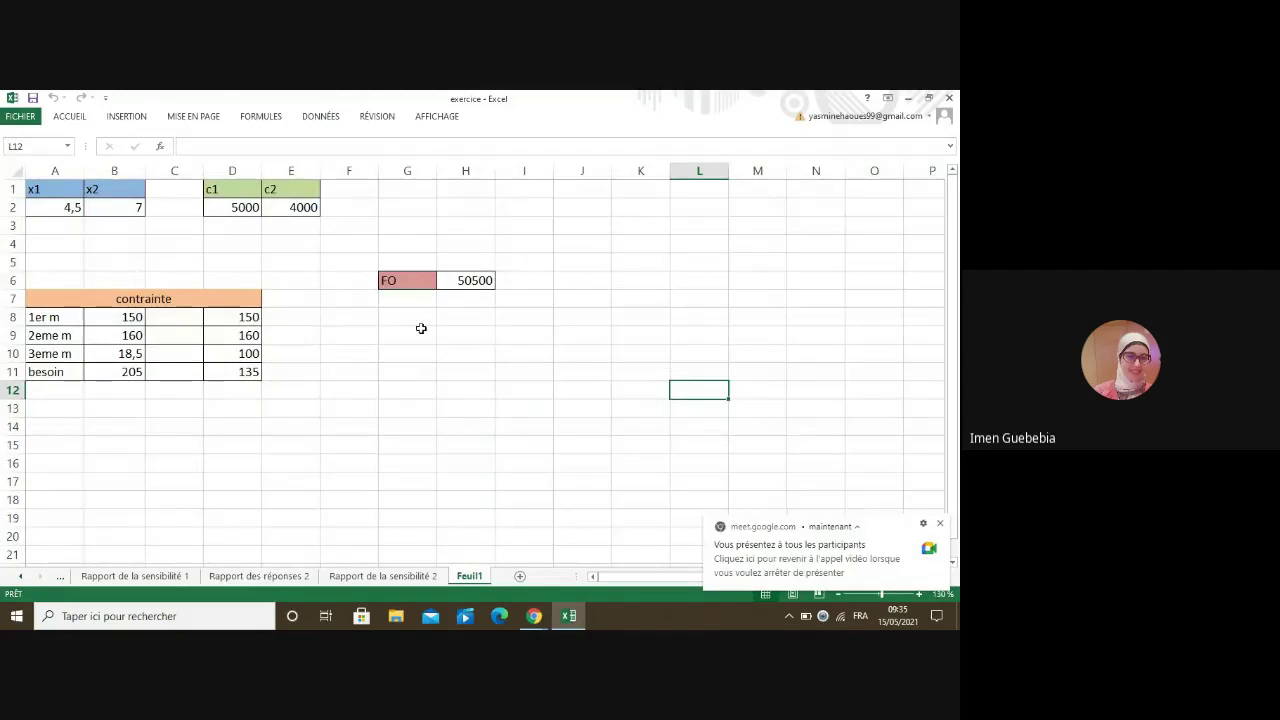
pyautogui.click(312, 118)
pyautogui.click(846, 135)
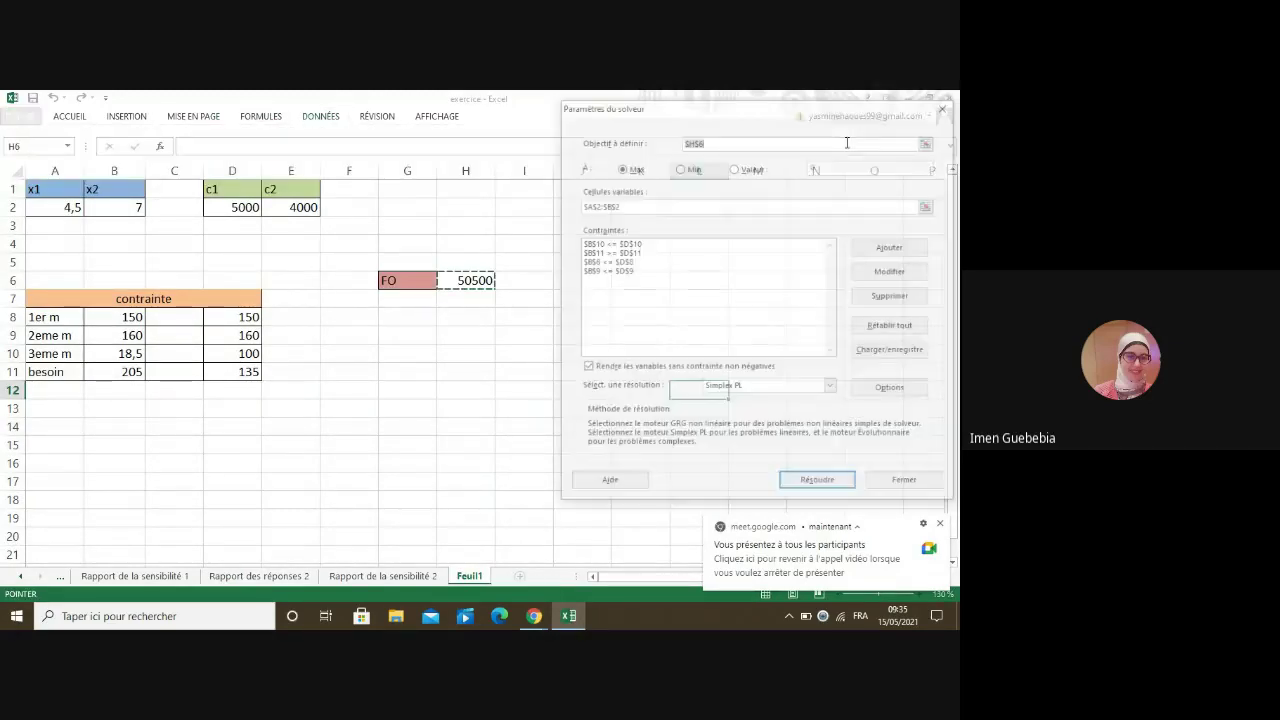
pyautogui.click(818, 483)
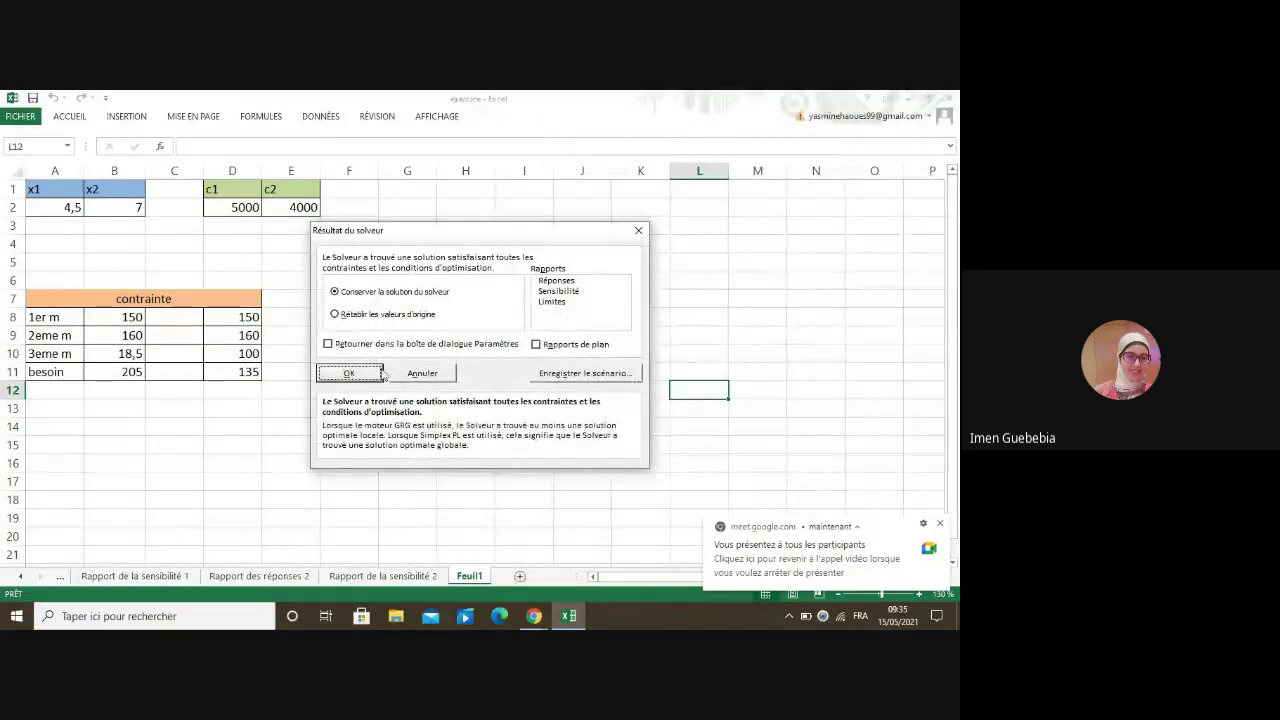
pyautogui.click(349, 373)
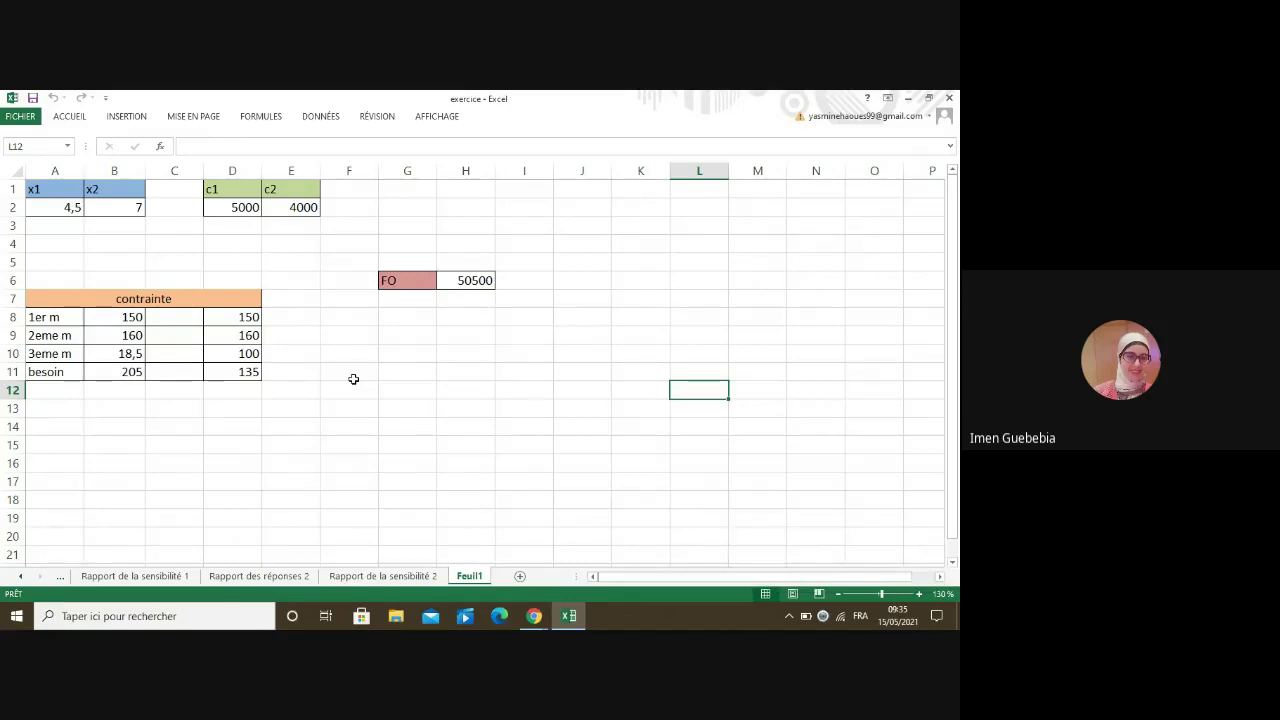
# - Switch to the Google Meet call, return to the exercice workbook in Excel and dismiss the presentation notification
pyautogui.rightClick(353, 379)
pyautogui.press('Escape')
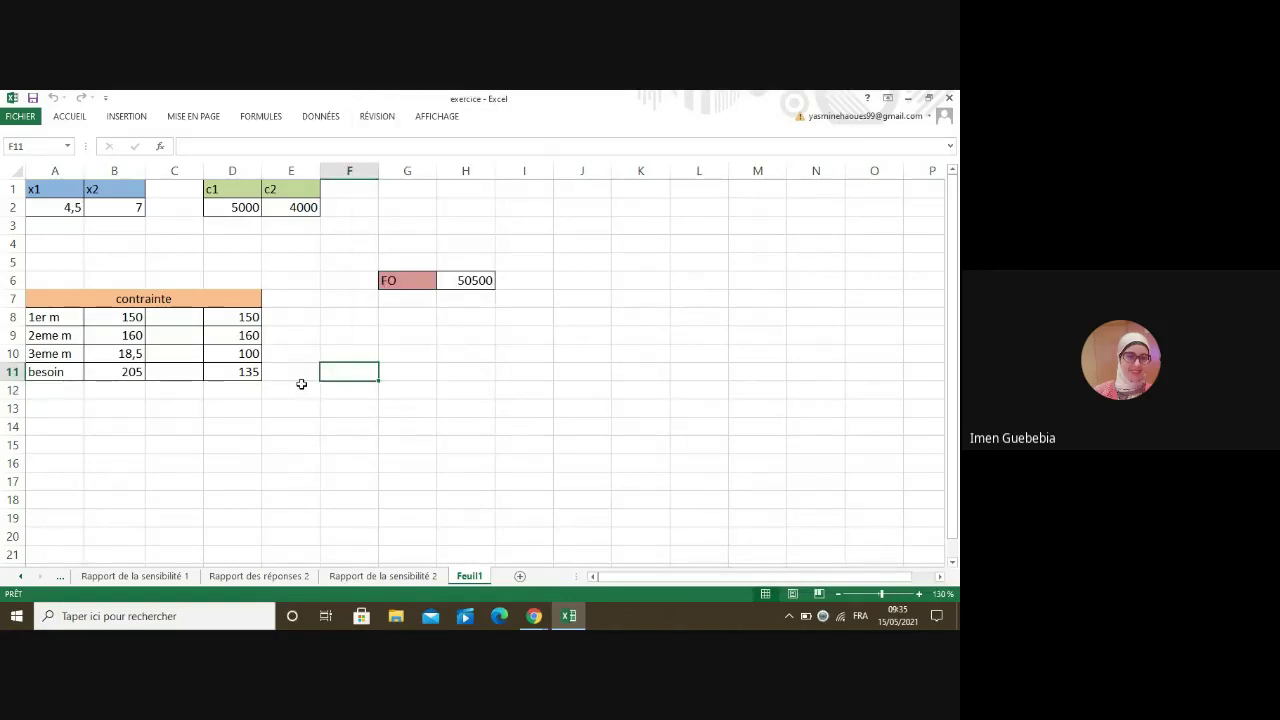
pyautogui.click(536, 620)
pyautogui.click(458, 552)
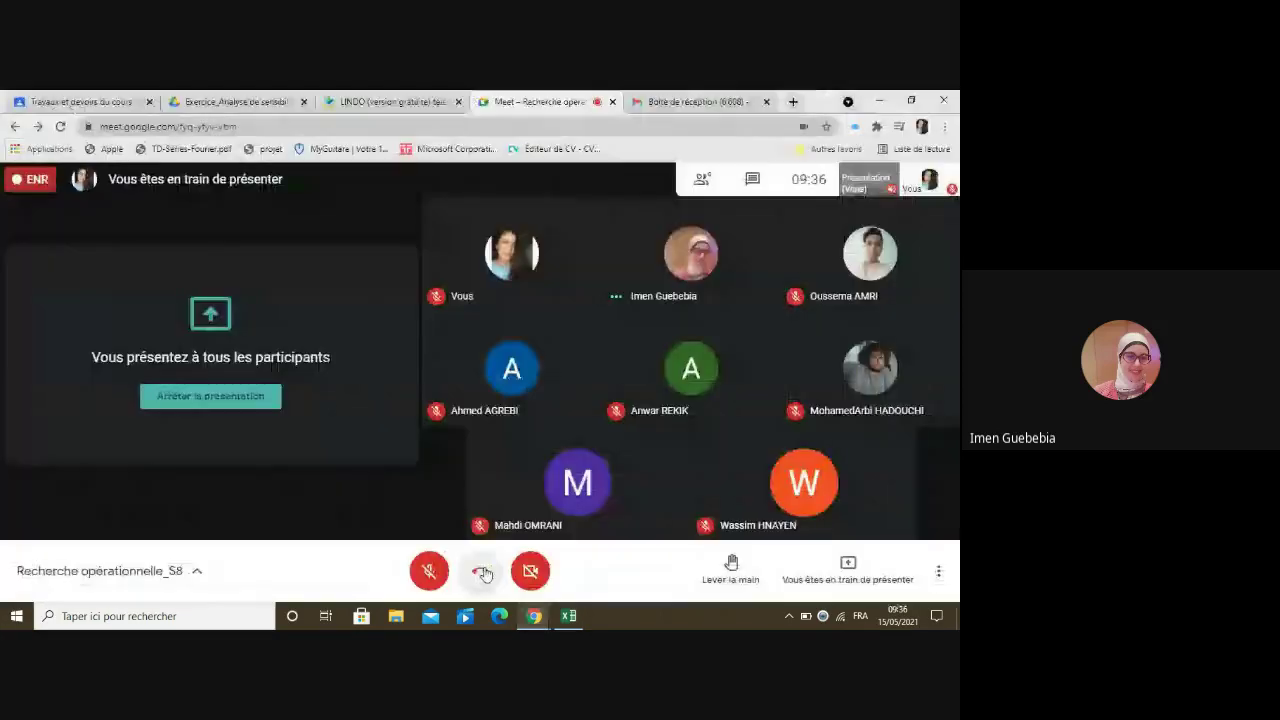
pyautogui.click(575, 617)
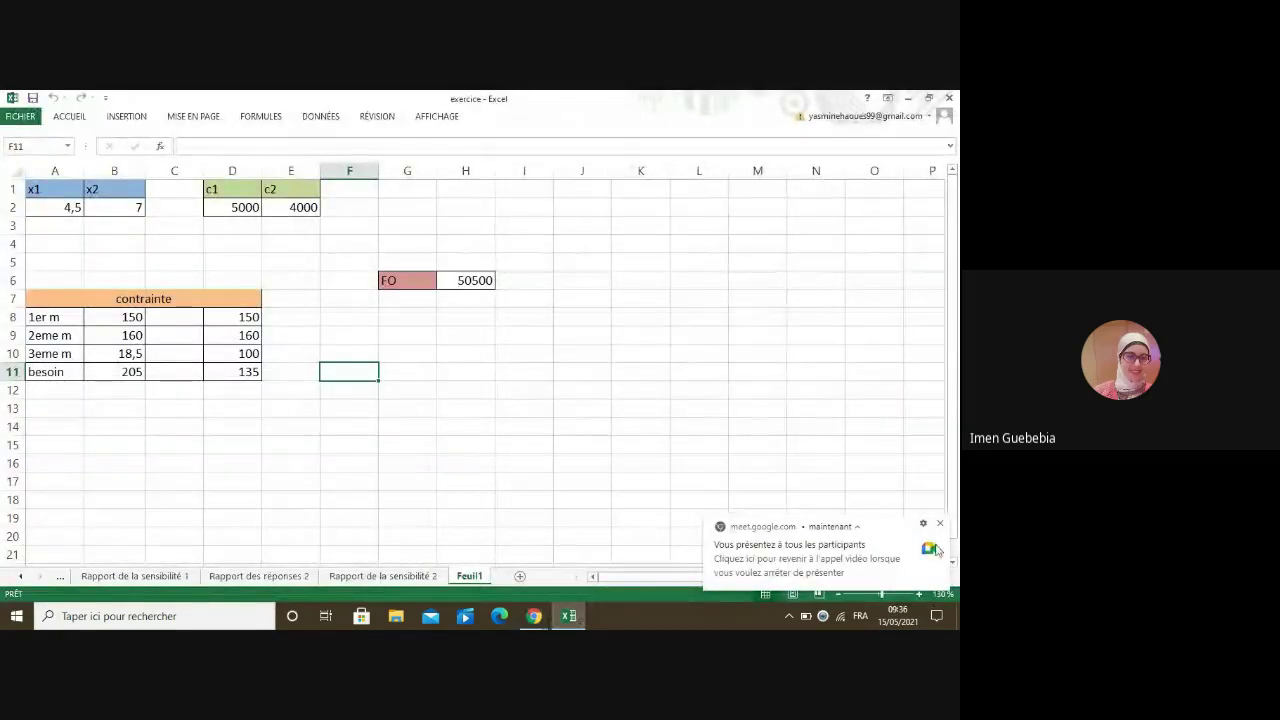
pyautogui.click(940, 523)
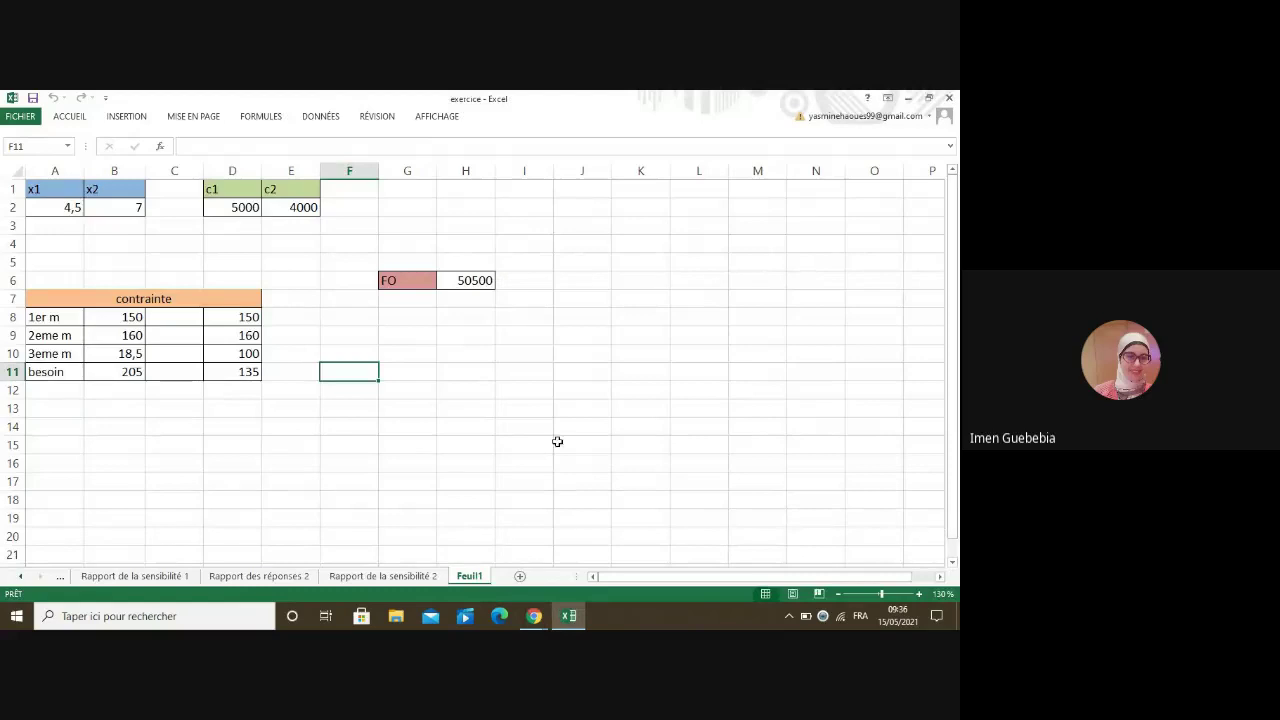
# - Examine the formula of the besoin constraint in B11 on Feuil1 and the constraints table in Rapport des réponses 2
pyautogui.click(115, 374)
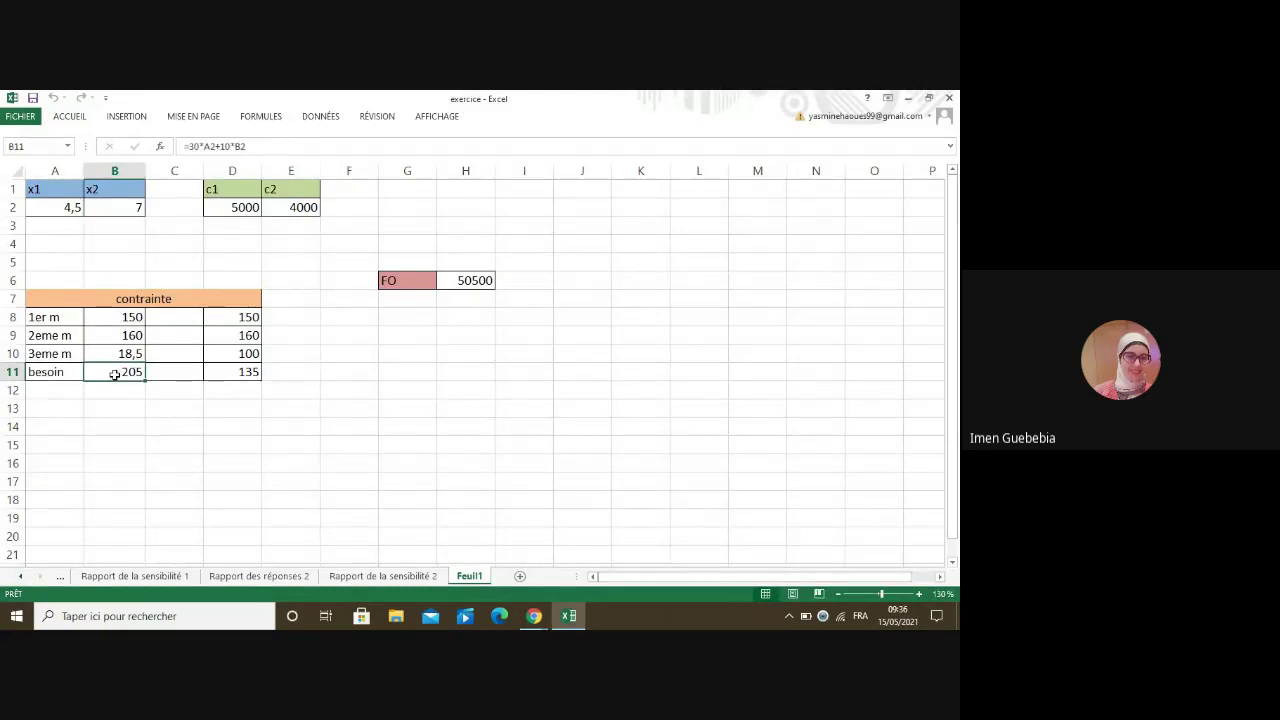
pyautogui.click(534, 616)
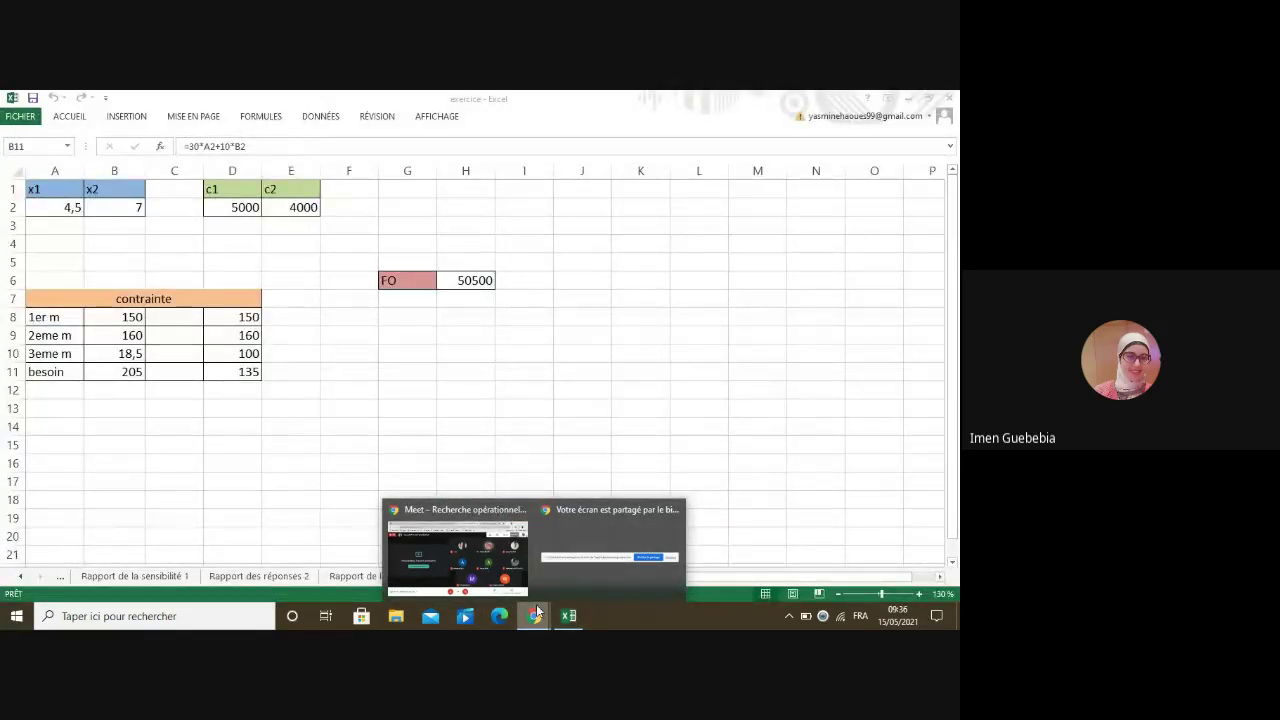
pyautogui.moveTo(487, 558)
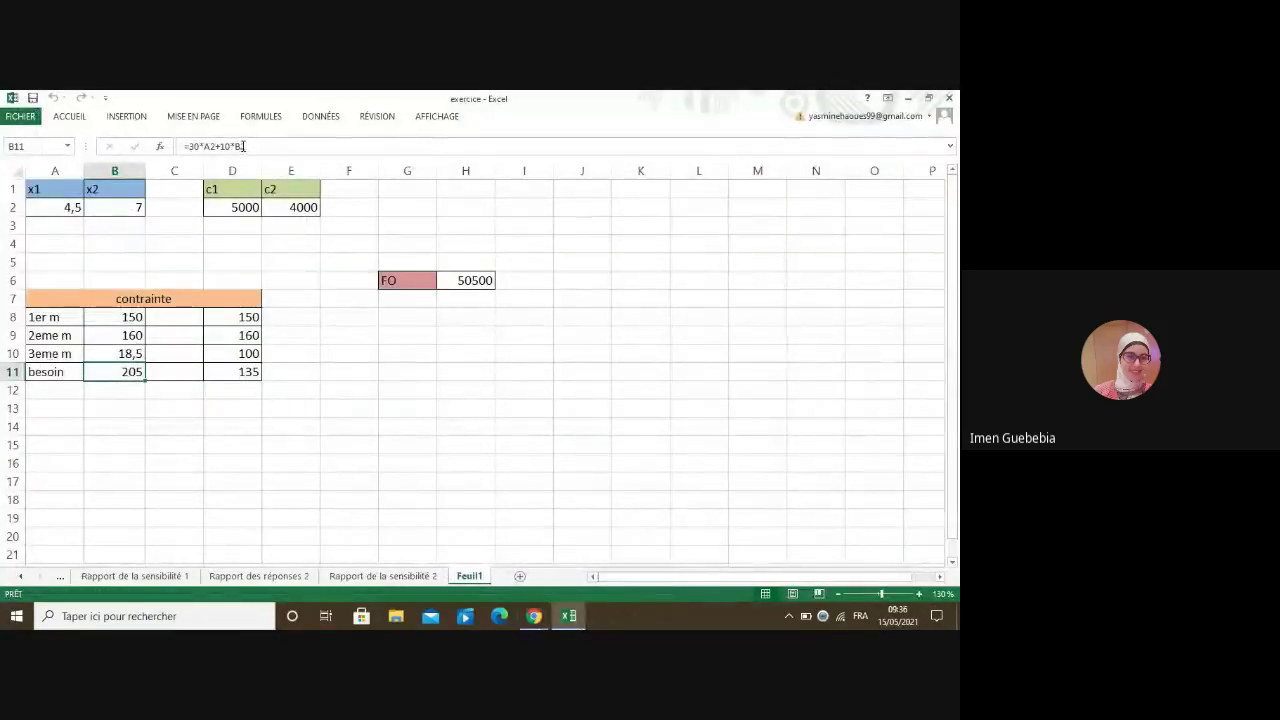
pyautogui.click(250, 146)
pyautogui.moveTo(248, 146); pyautogui.dragTo(183, 146)
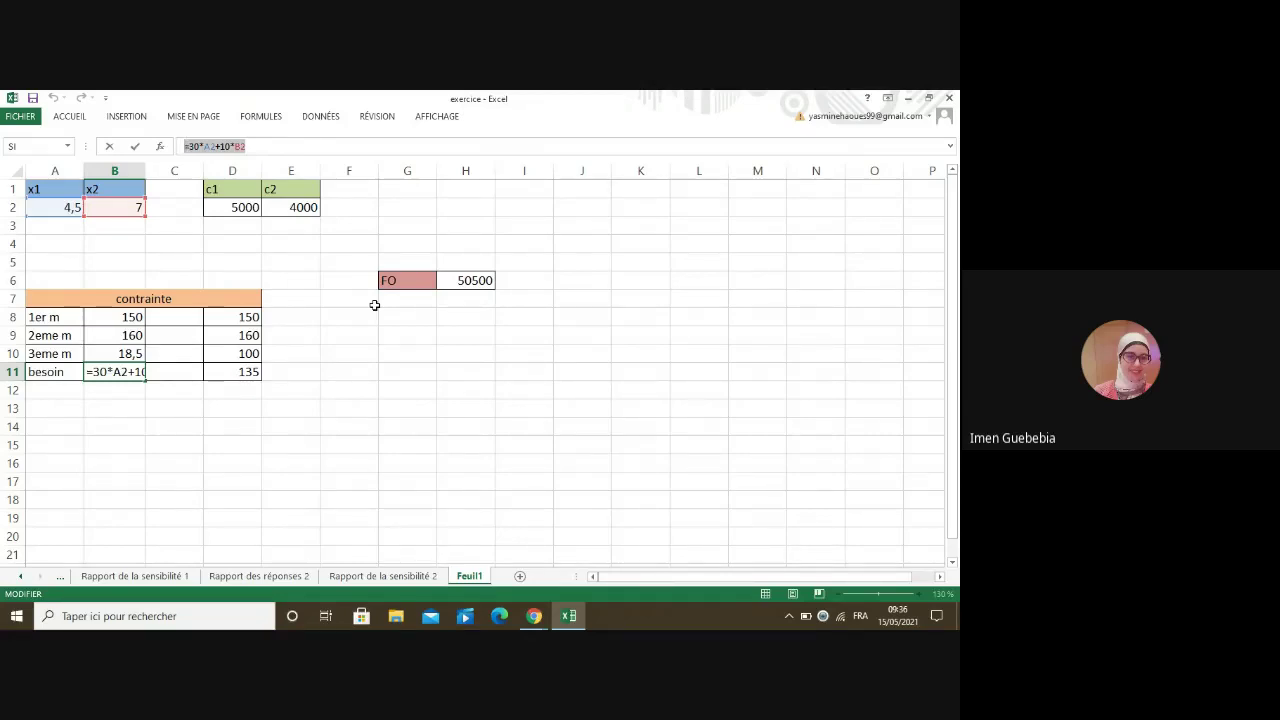
pyautogui.click(313, 147)
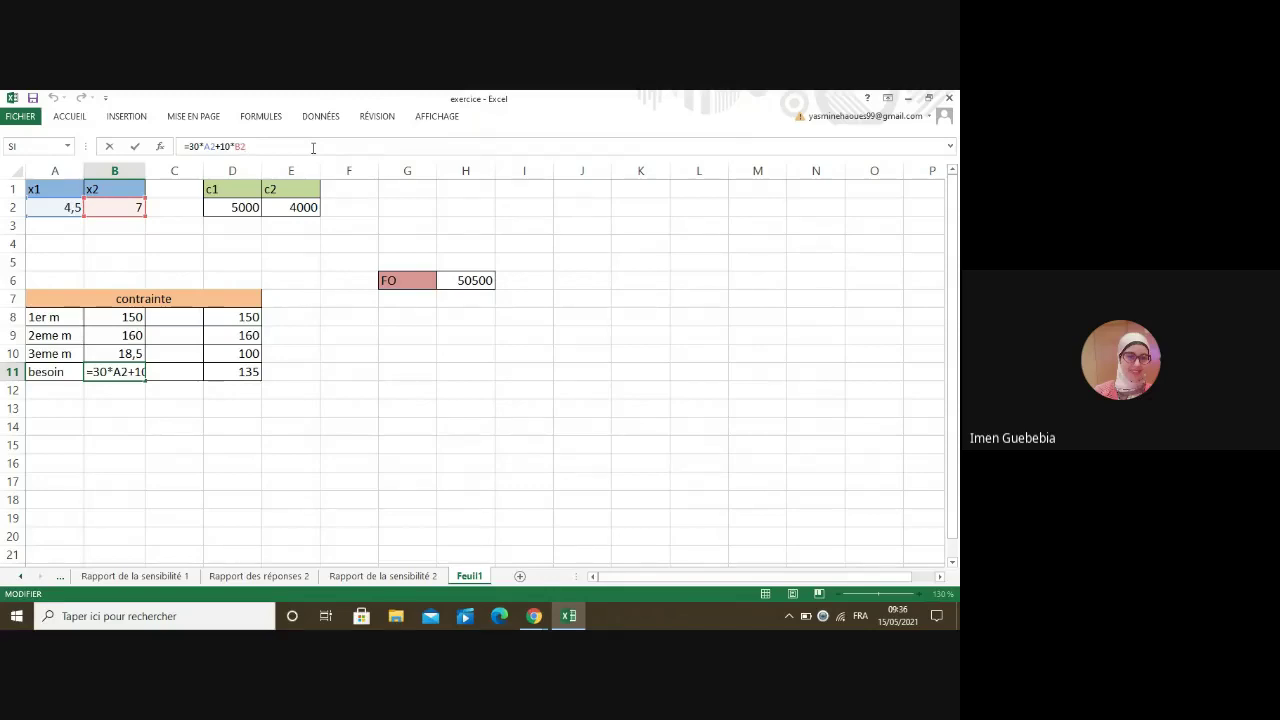
pyautogui.click(328, 345)
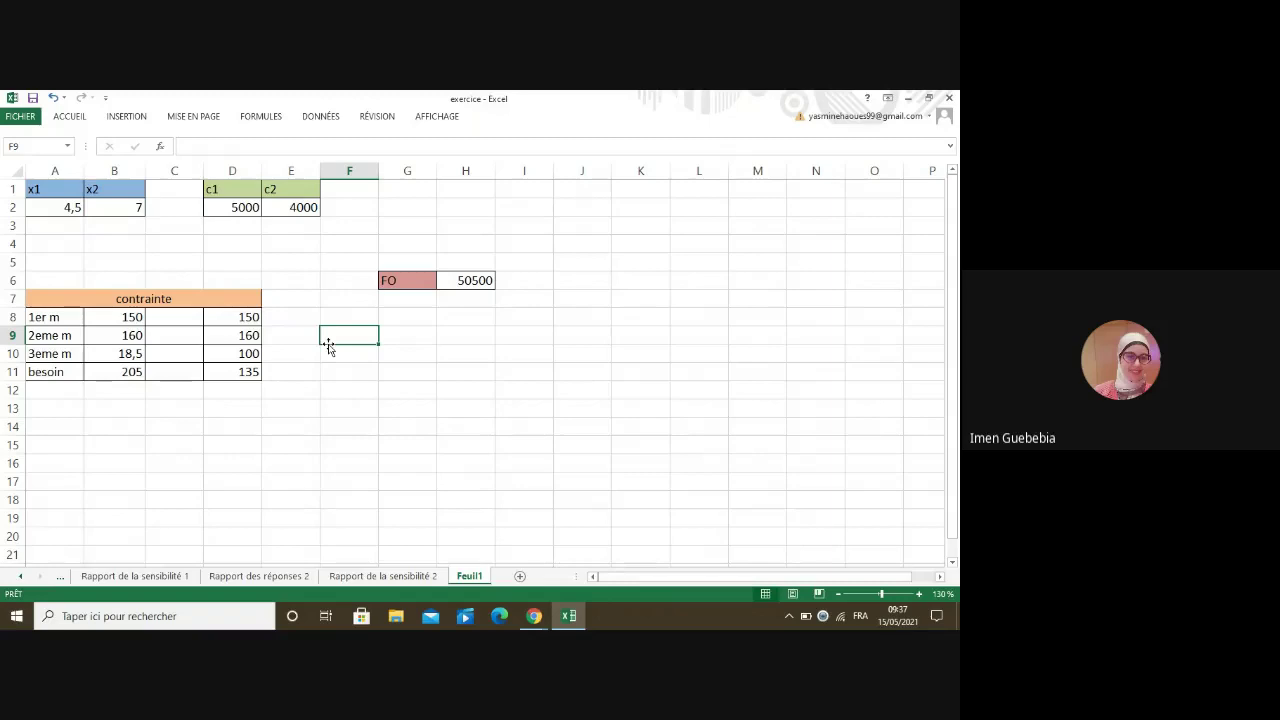
pyautogui.click(270, 578)
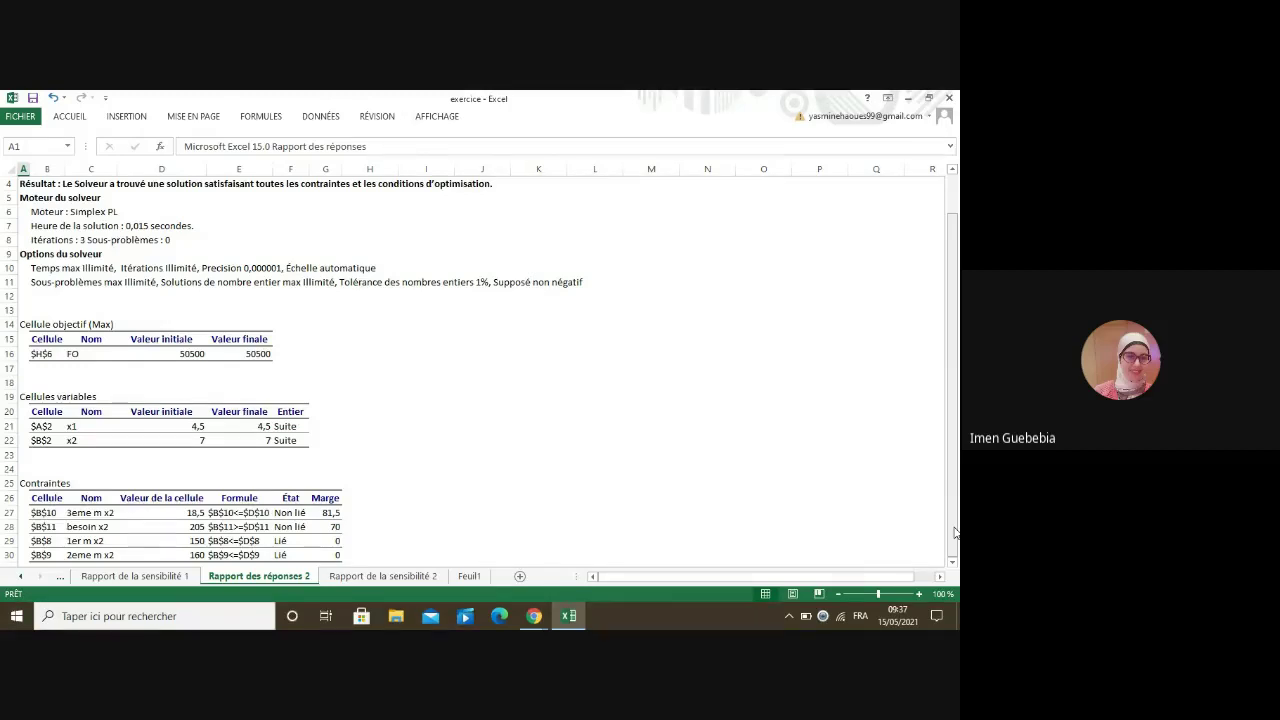
pyautogui.click(470, 578)
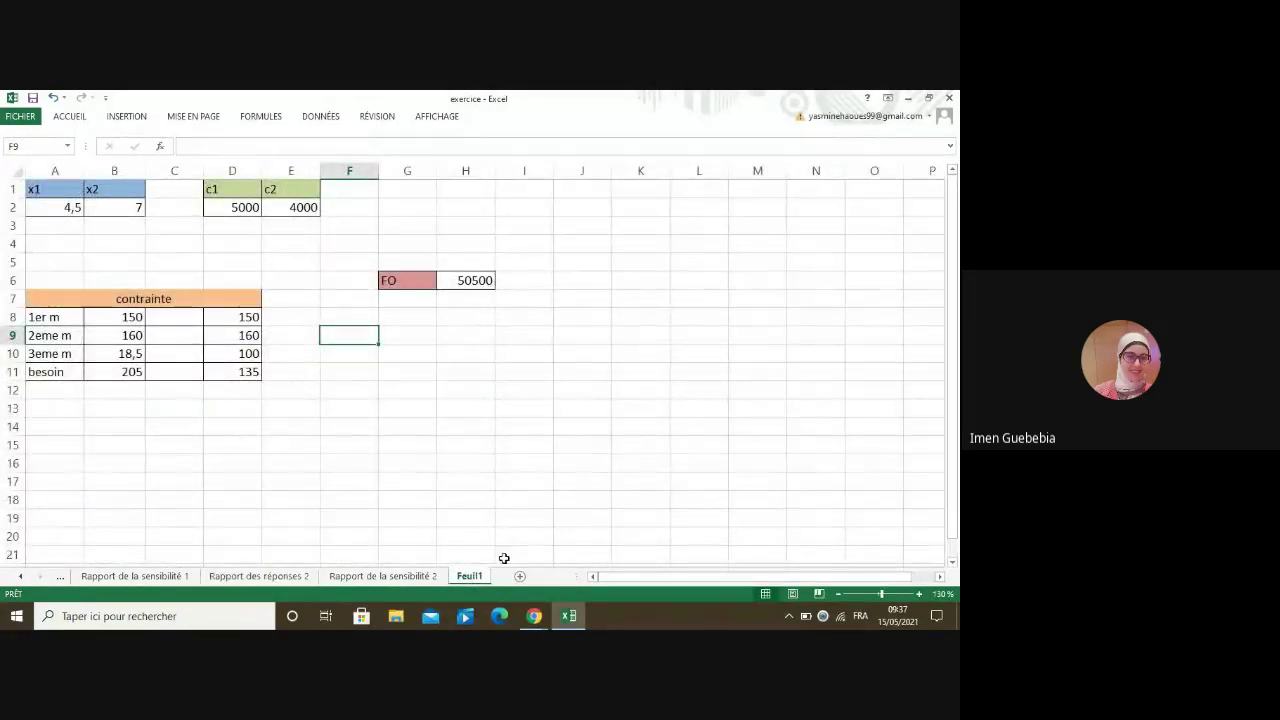
# - Switch to the Google Meet call in Chrome and unmute the microphone
pyautogui.click(534, 616)
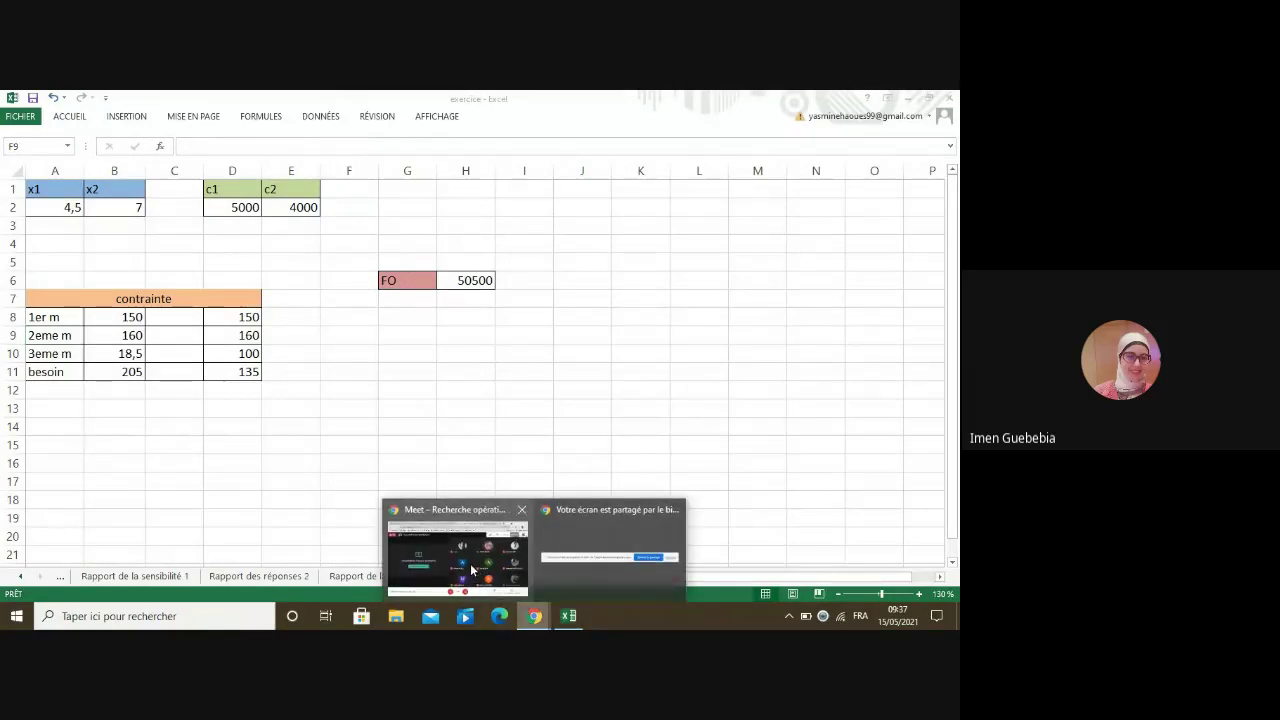
pyautogui.click(472, 569)
pyautogui.click(428, 570)
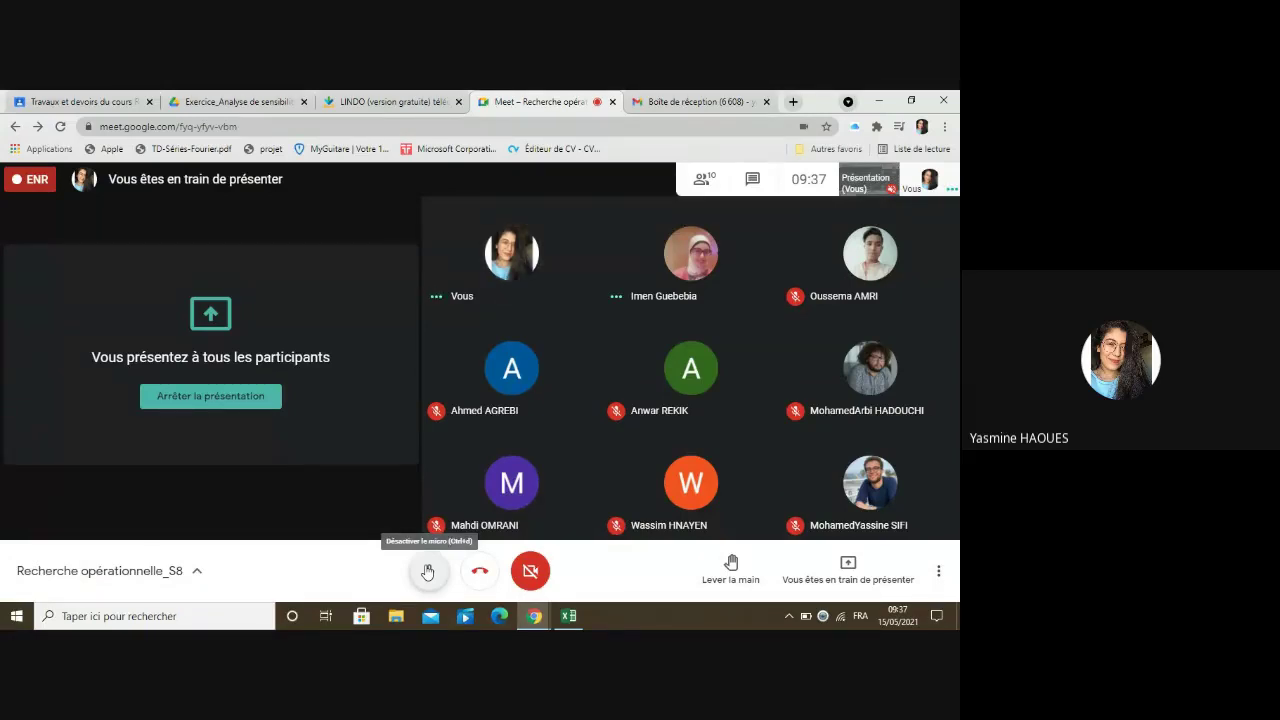
# - Read the linear programme in the Exercice_Analyse de sensibilité_V2 PDF and return to the exercice workbook in Excel
pyautogui.click(221, 100)
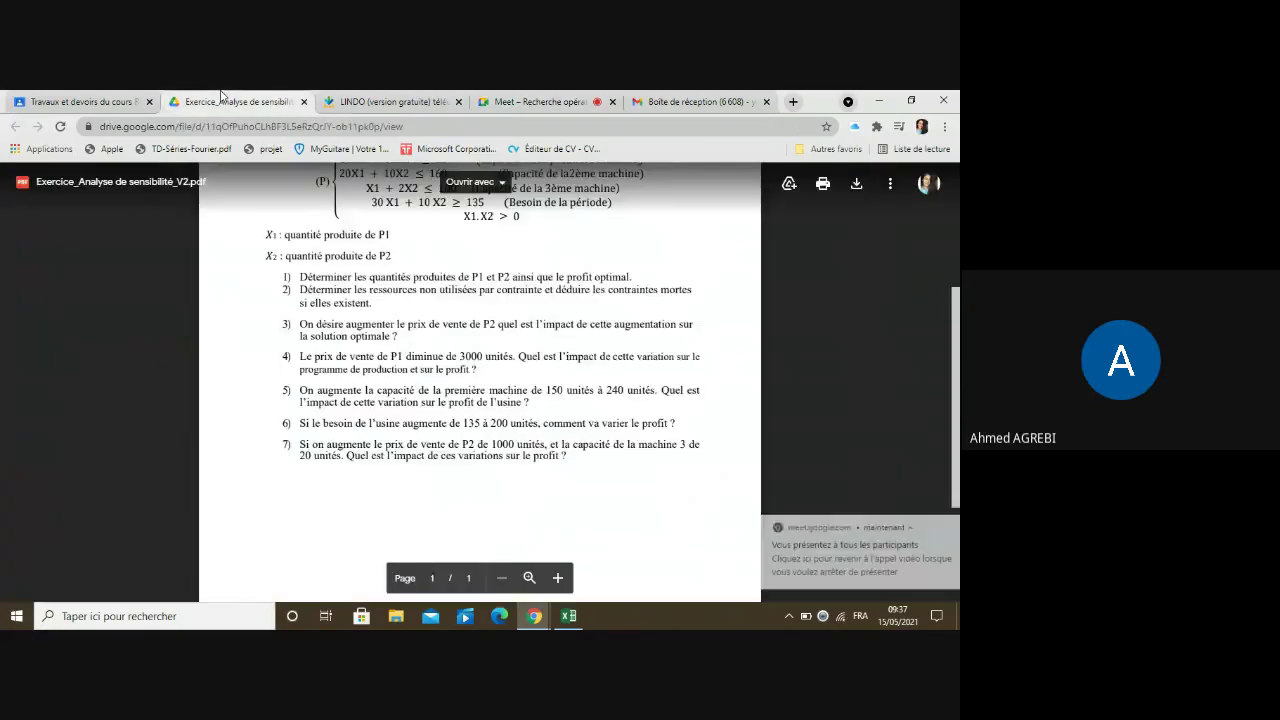
pyautogui.scroll(3, 516, 384)
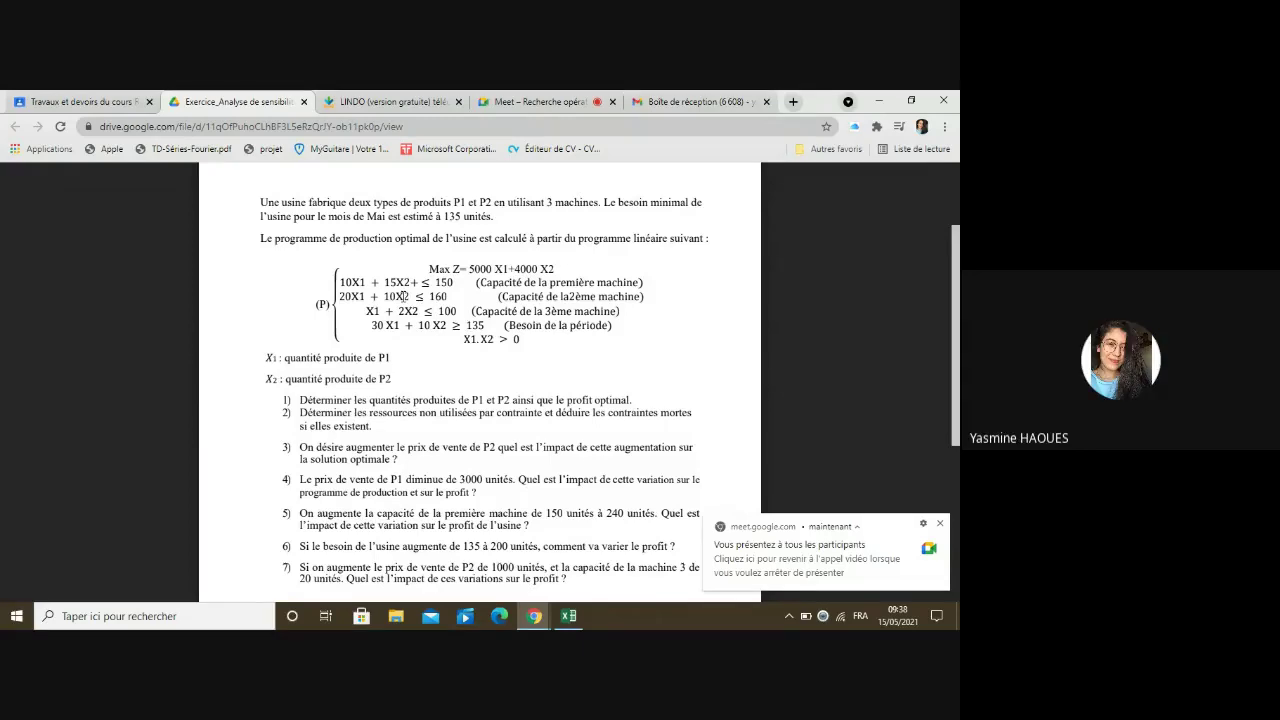
pyautogui.click(516, 96)
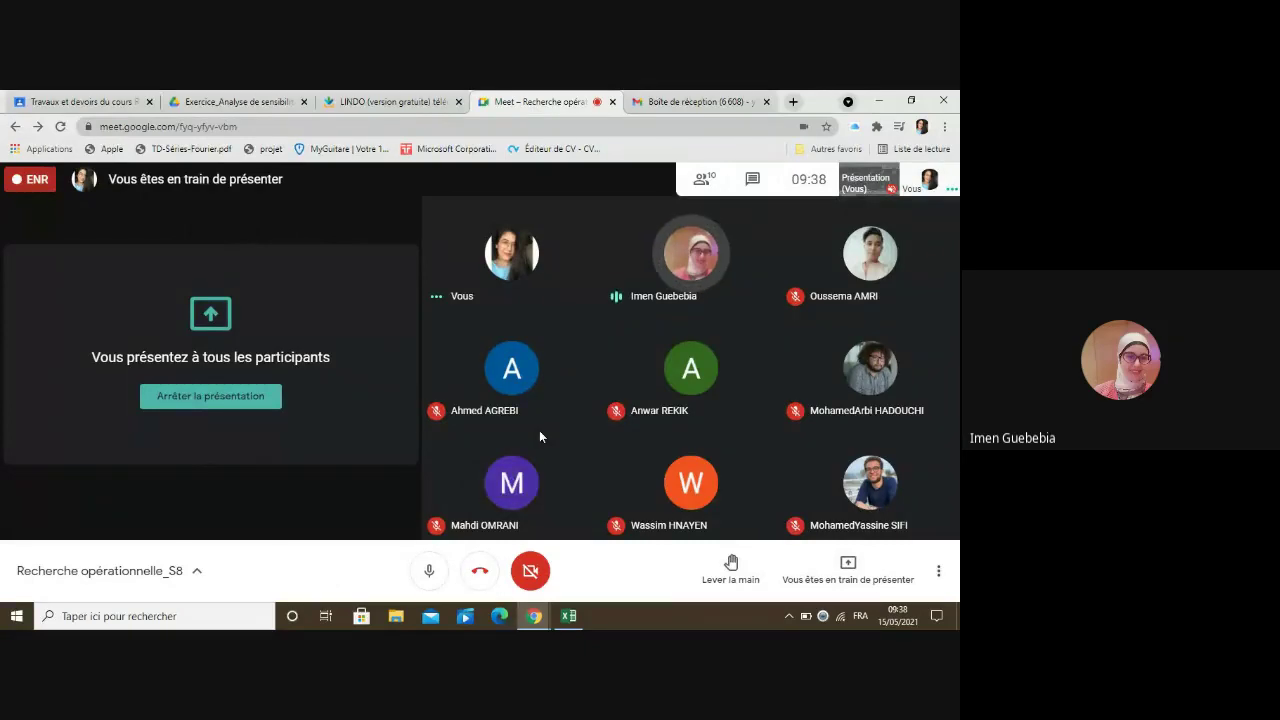
pyautogui.click(568, 616)
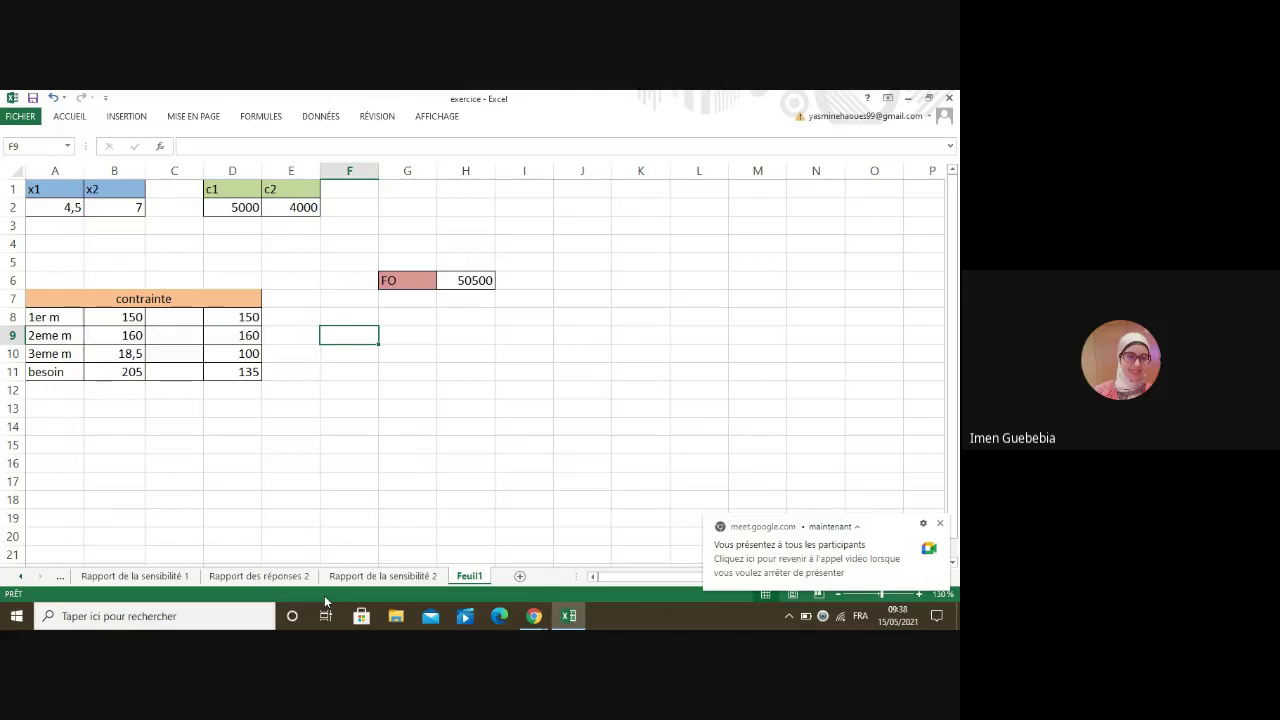
# - Mute the microphone in the Google Meet call, and return to the exercice workbook with its notification dismissed
pyautogui.moveTo(535, 619)
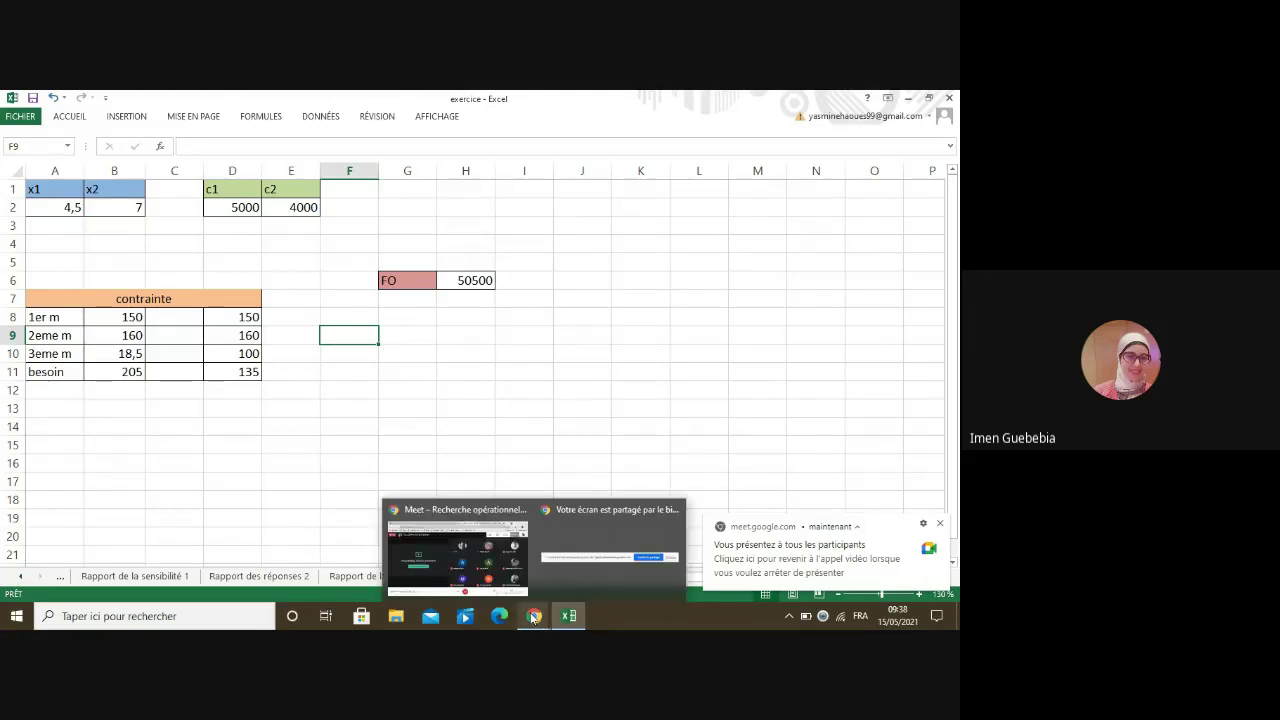
pyautogui.click(480, 580)
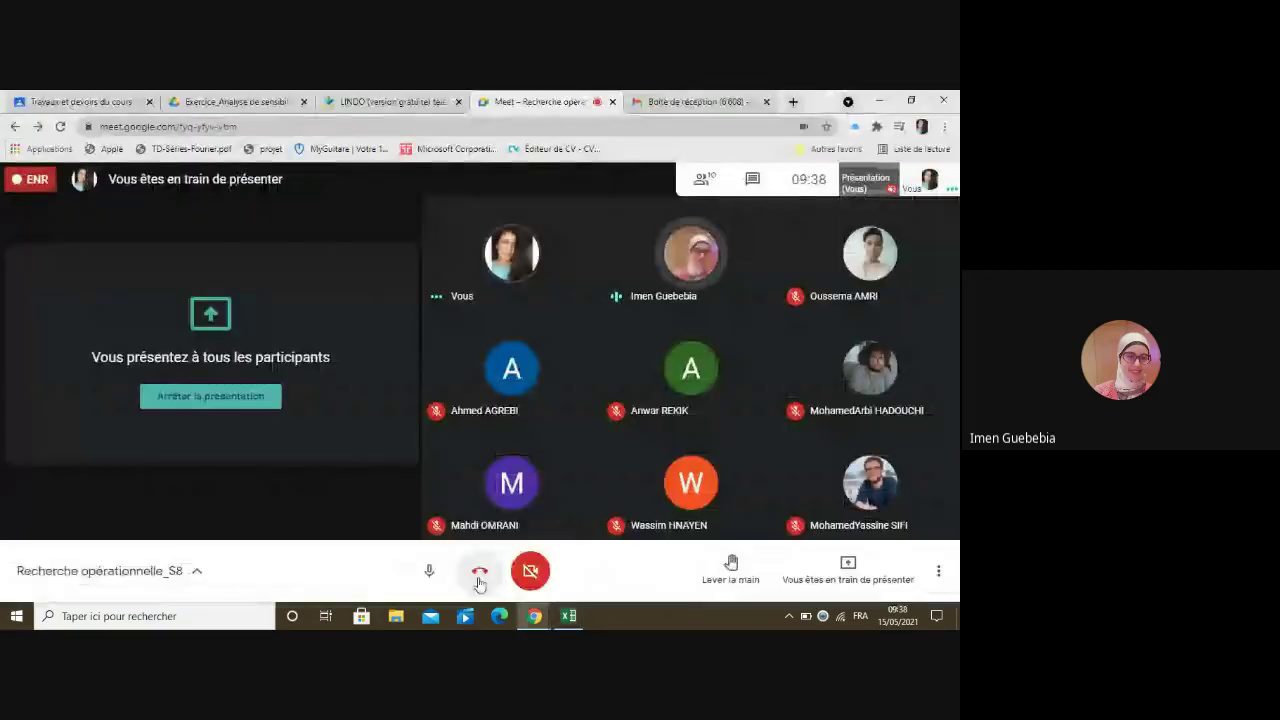
pyautogui.click(419, 580)
pyautogui.click(569, 617)
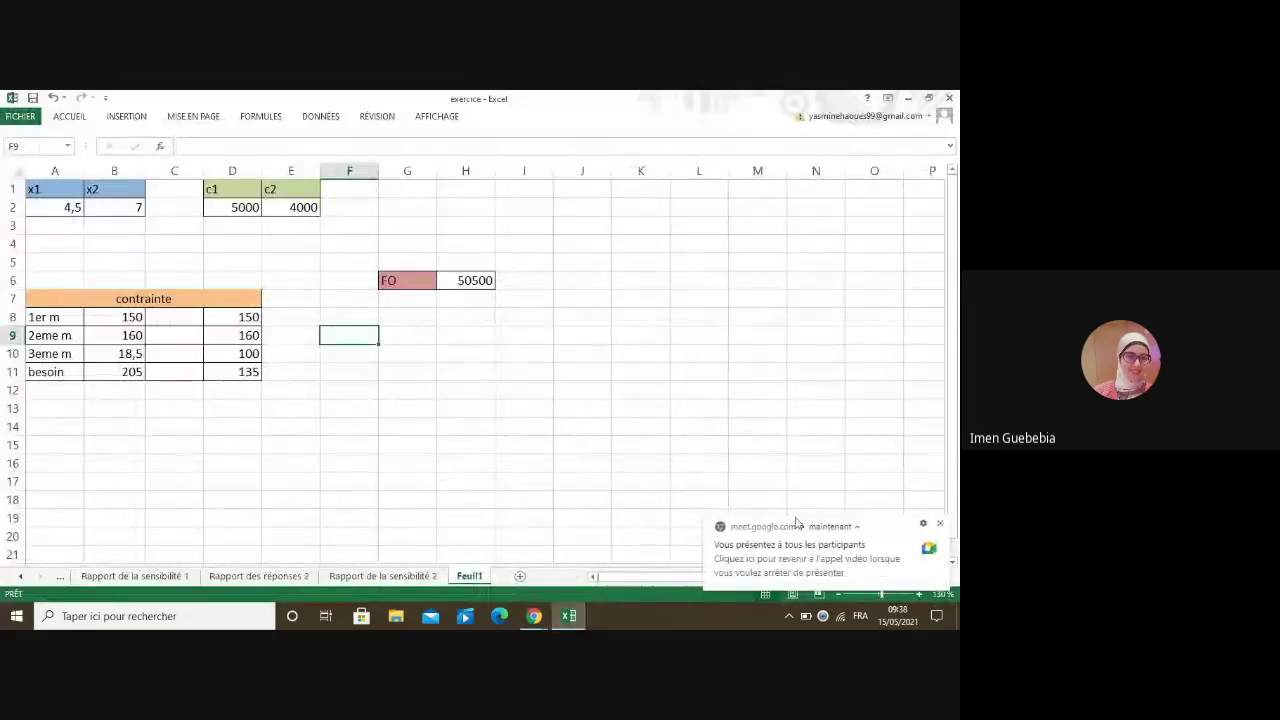
pyautogui.click(941, 523)
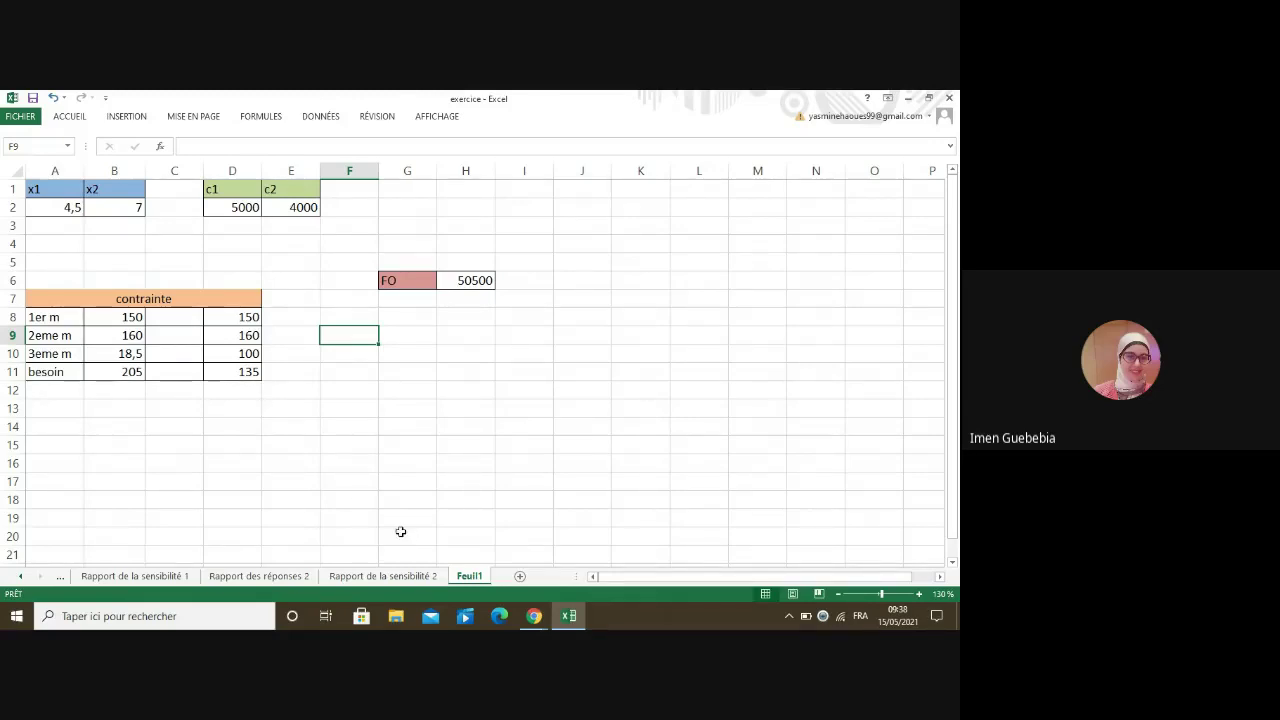
# - Unmute and re-mute the microphone in the Google Meet call, and return to the exercice workbook in Excel
pyautogui.click(534, 616)
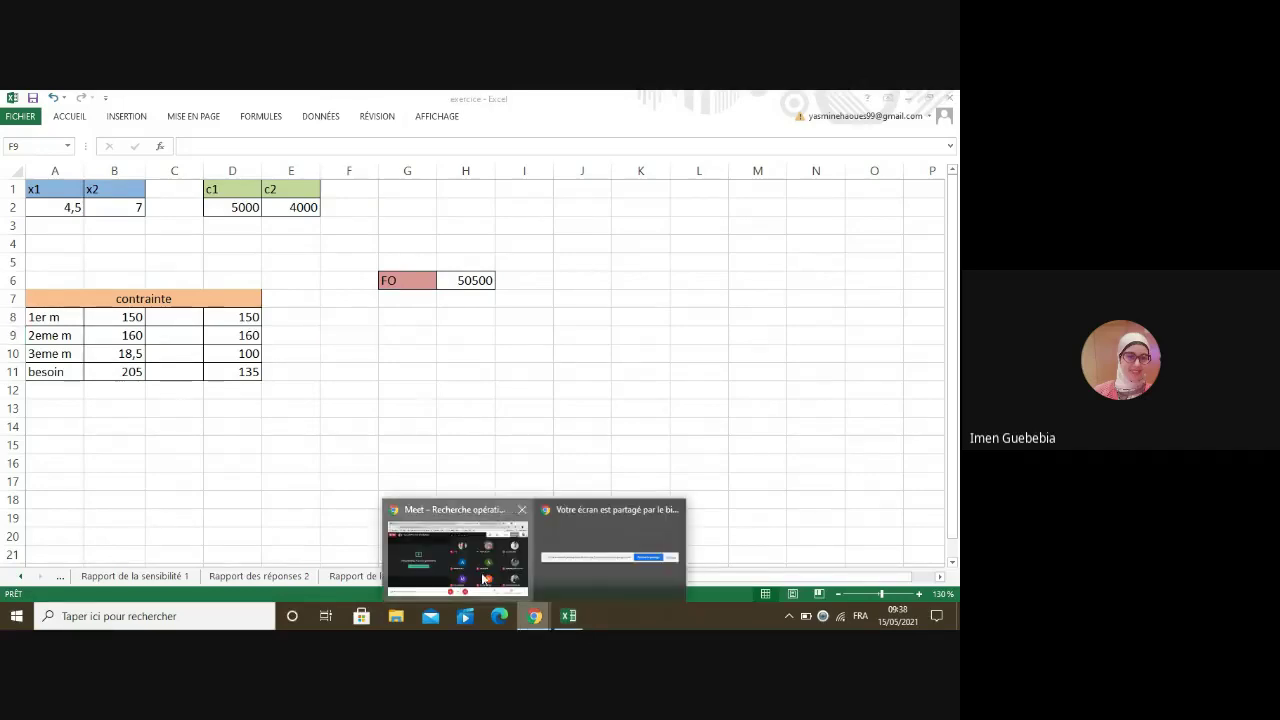
pyautogui.click(483, 578)
pyautogui.click(427, 571)
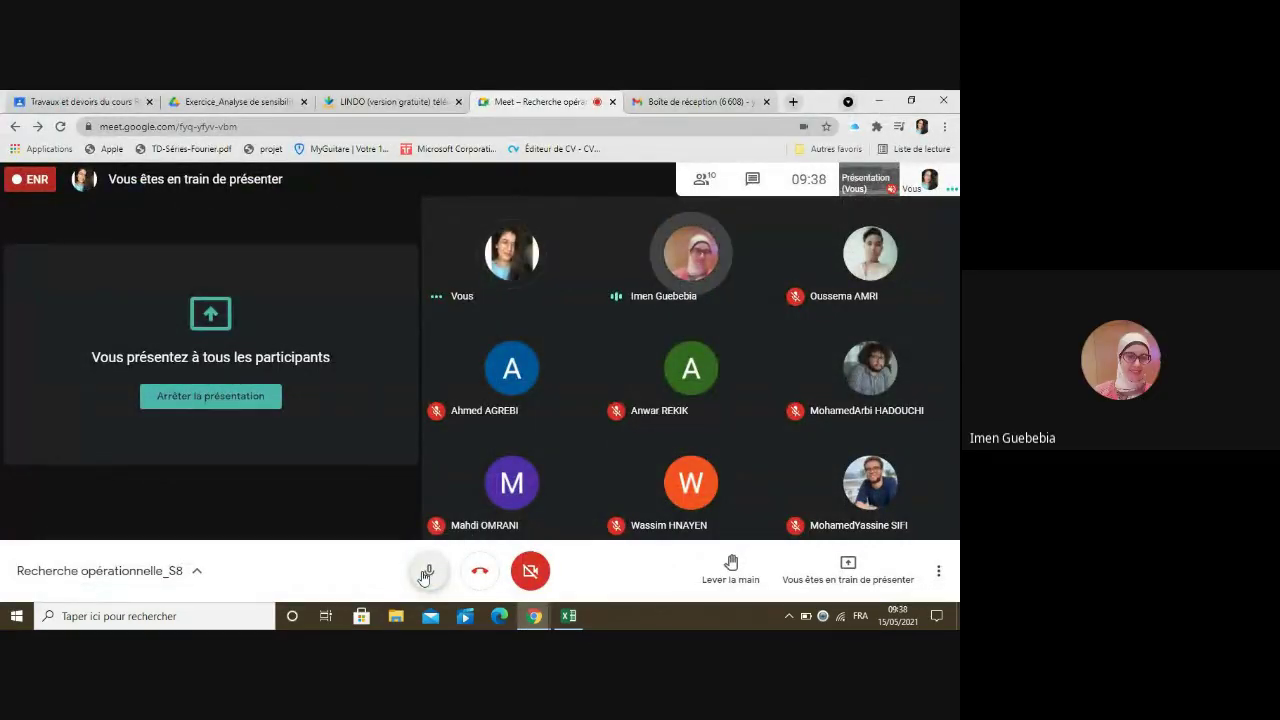
pyautogui.click(427, 571)
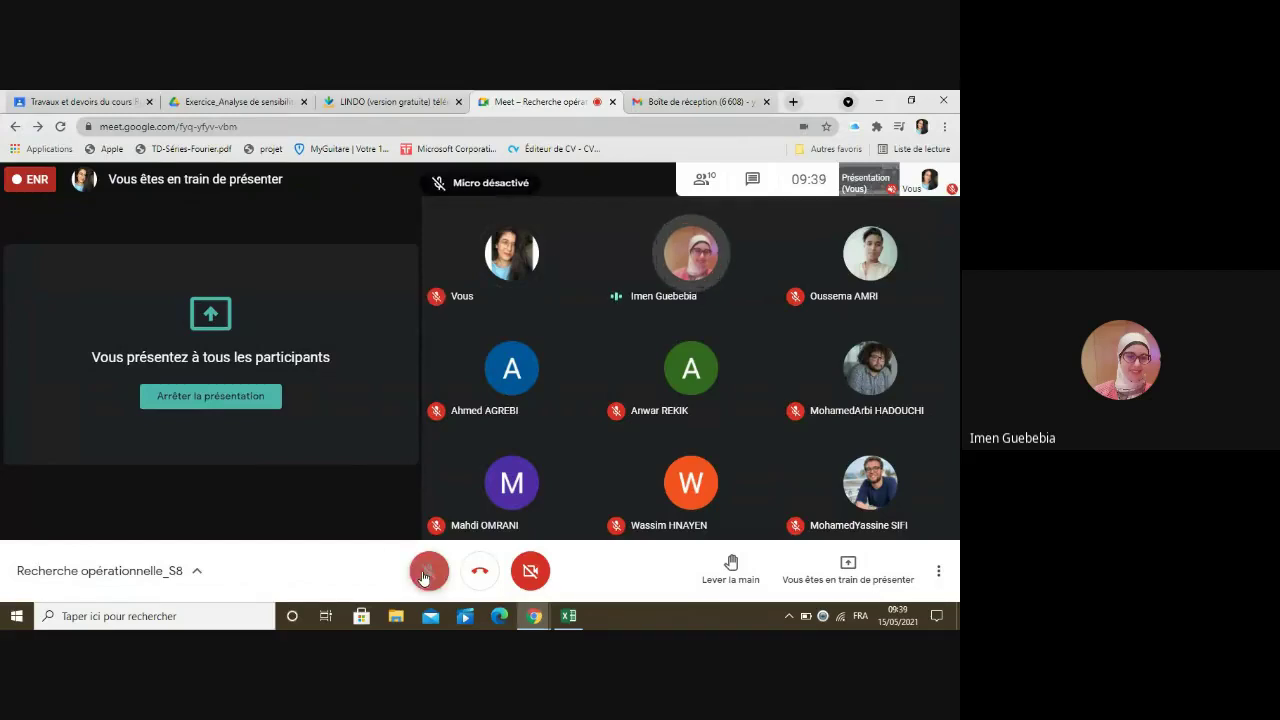
pyautogui.click(578, 627)
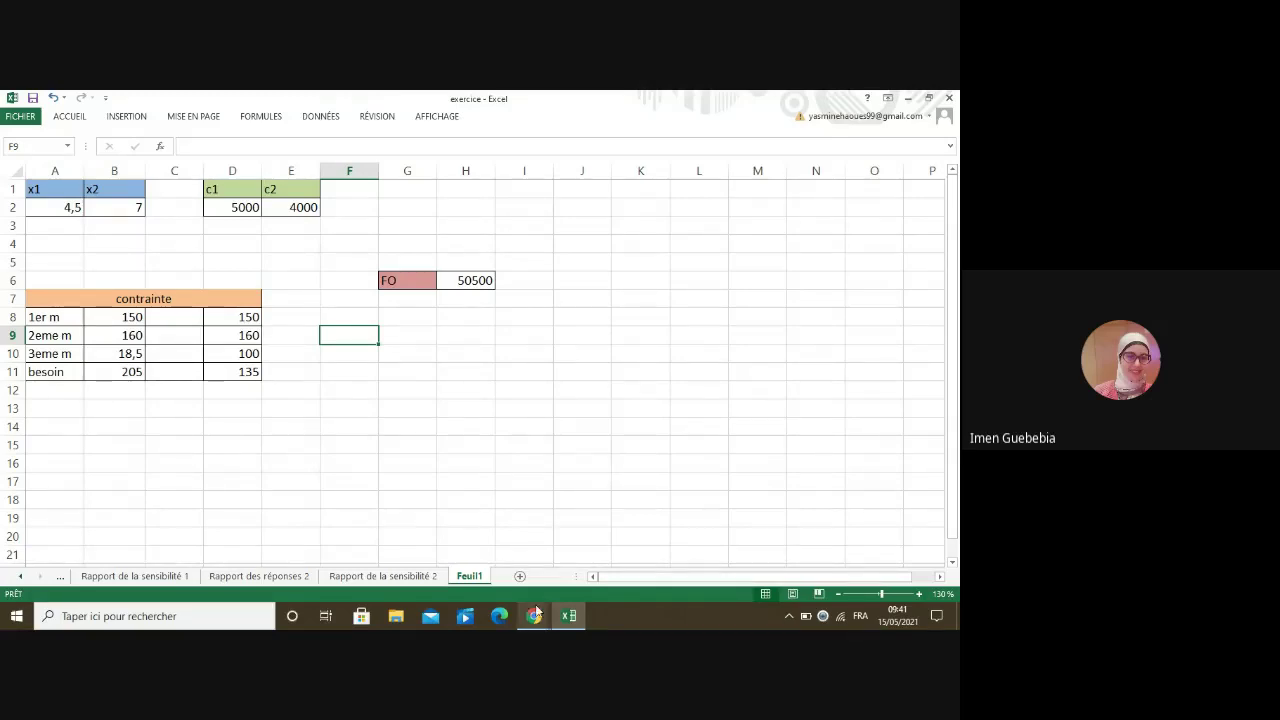
# - Bring up the Exercice_Analyse de sensibilité_V2 PDF in Chrome and read the linear programme and its questions
pyautogui.moveTo(535, 614)
pyautogui.click(477, 557)
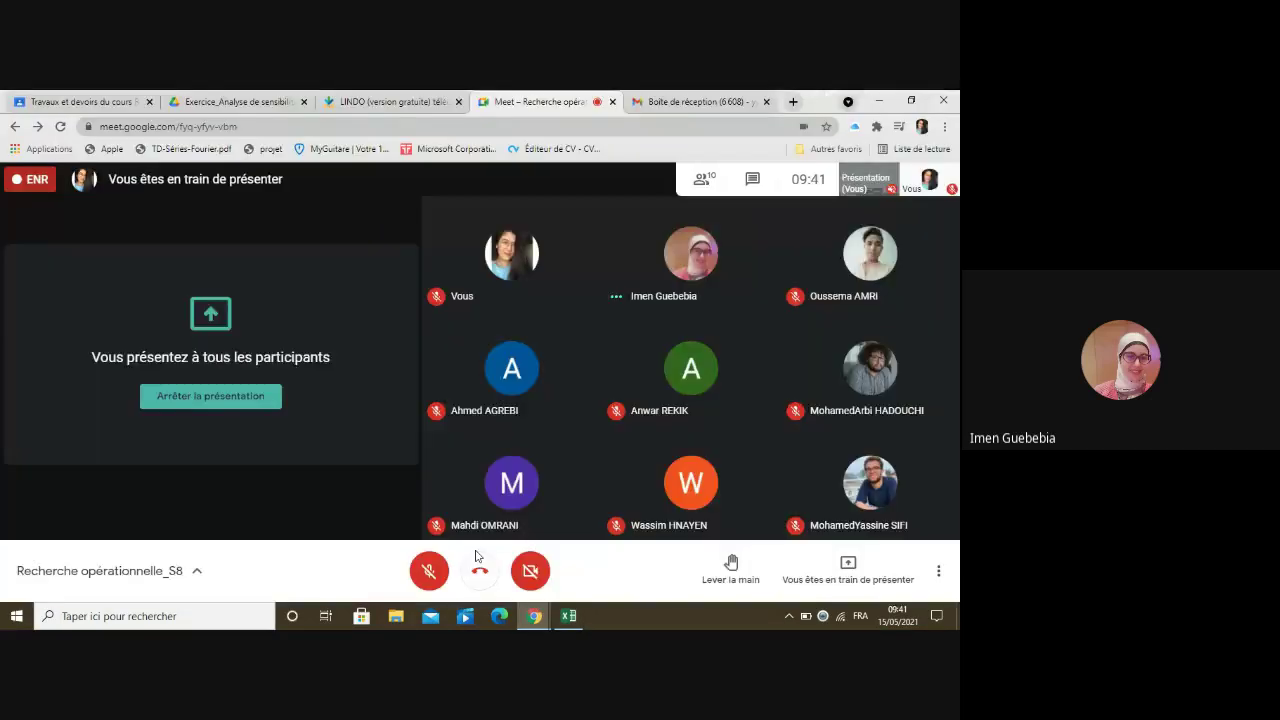
pyautogui.click(240, 102)
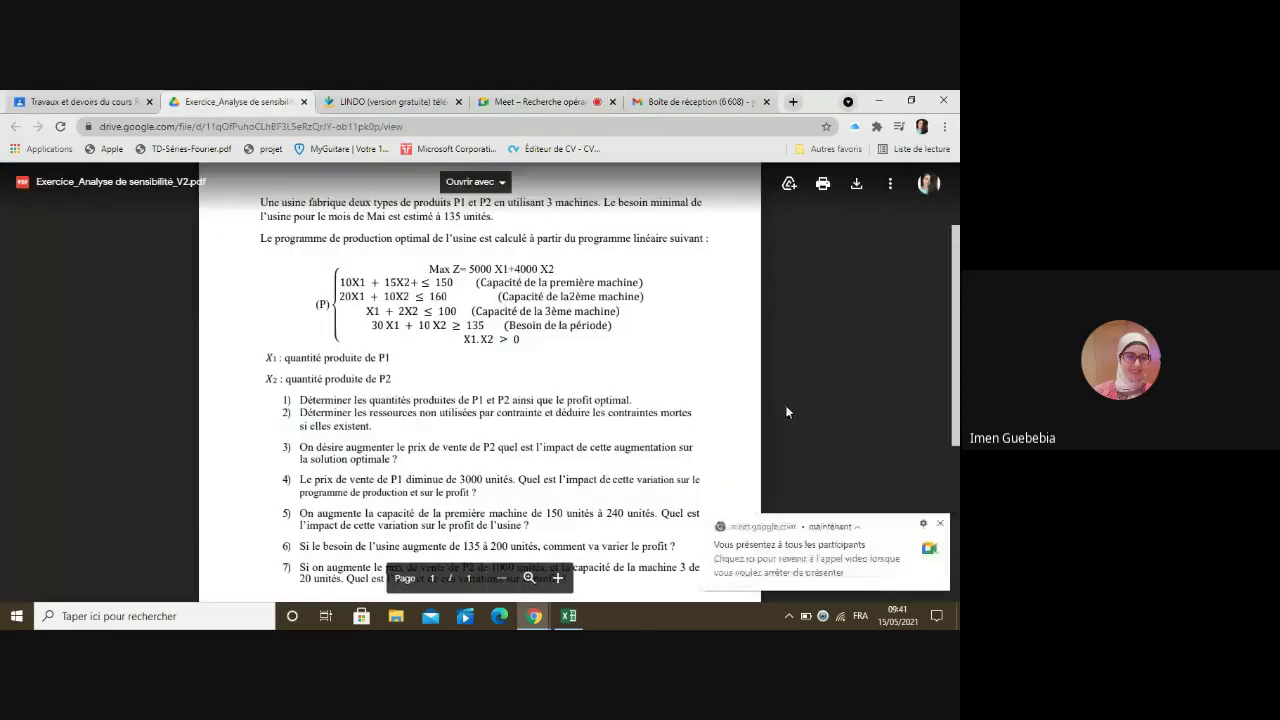
pyautogui.click(940, 523)
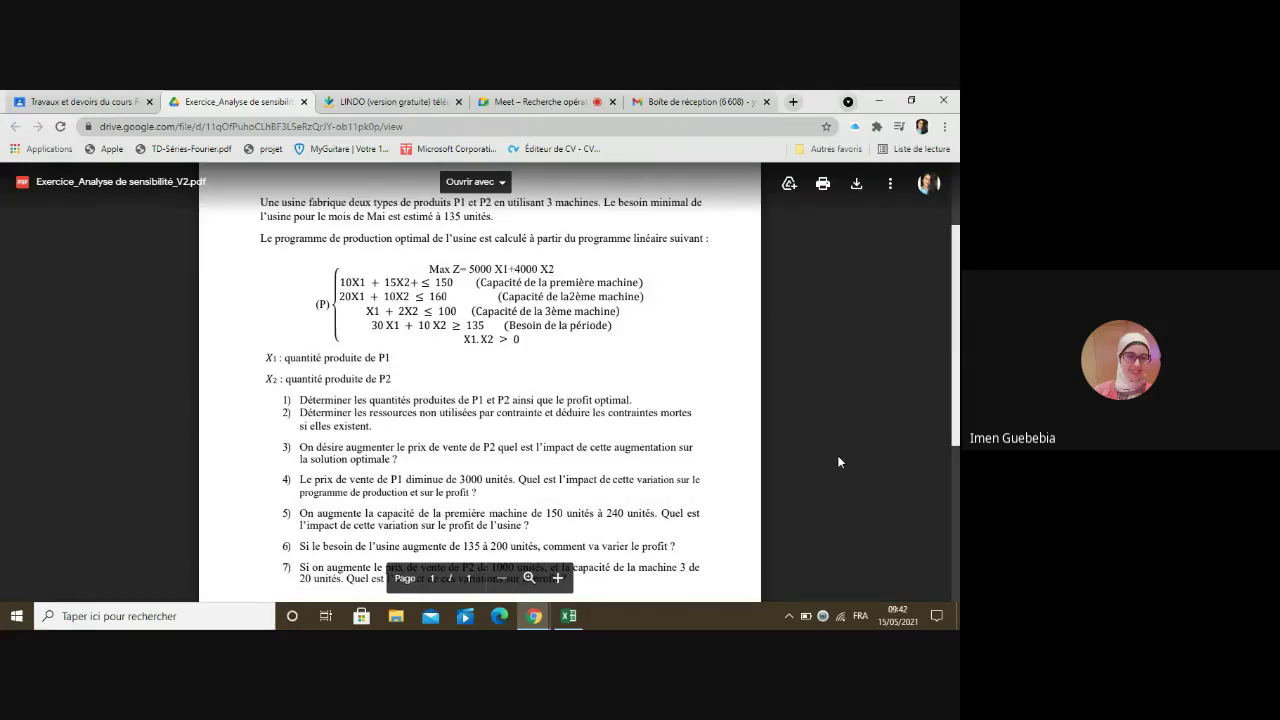
# - Check the Google Meet call and return to the Feuil1 model in the exercice workbook in Excel
pyautogui.click(530, 101)
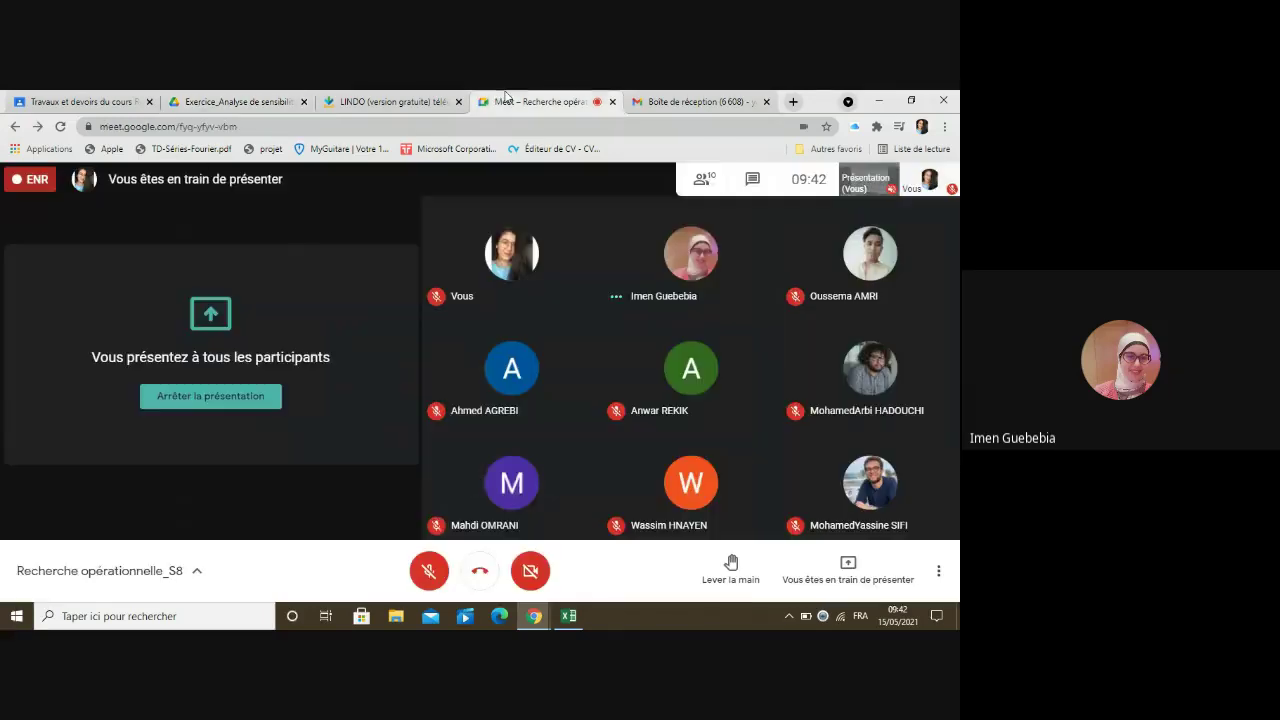
pyautogui.click(567, 617)
pyautogui.click(534, 616)
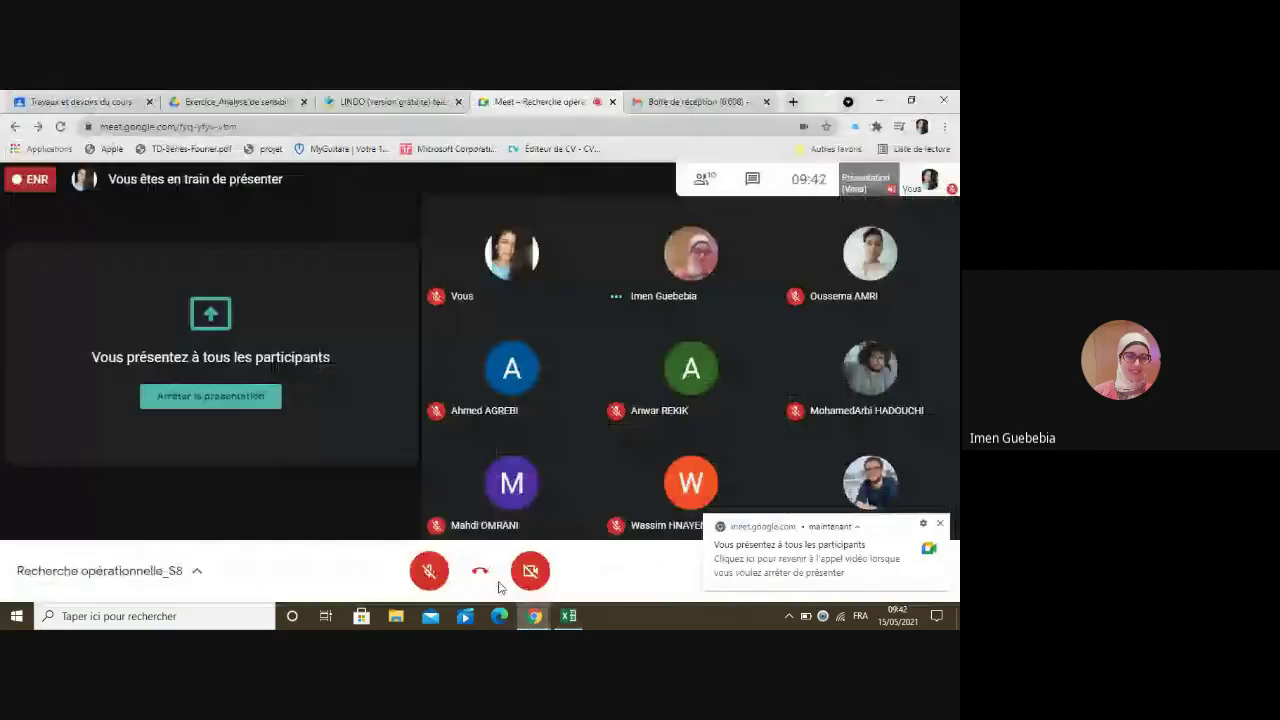
pyautogui.click(568, 616)
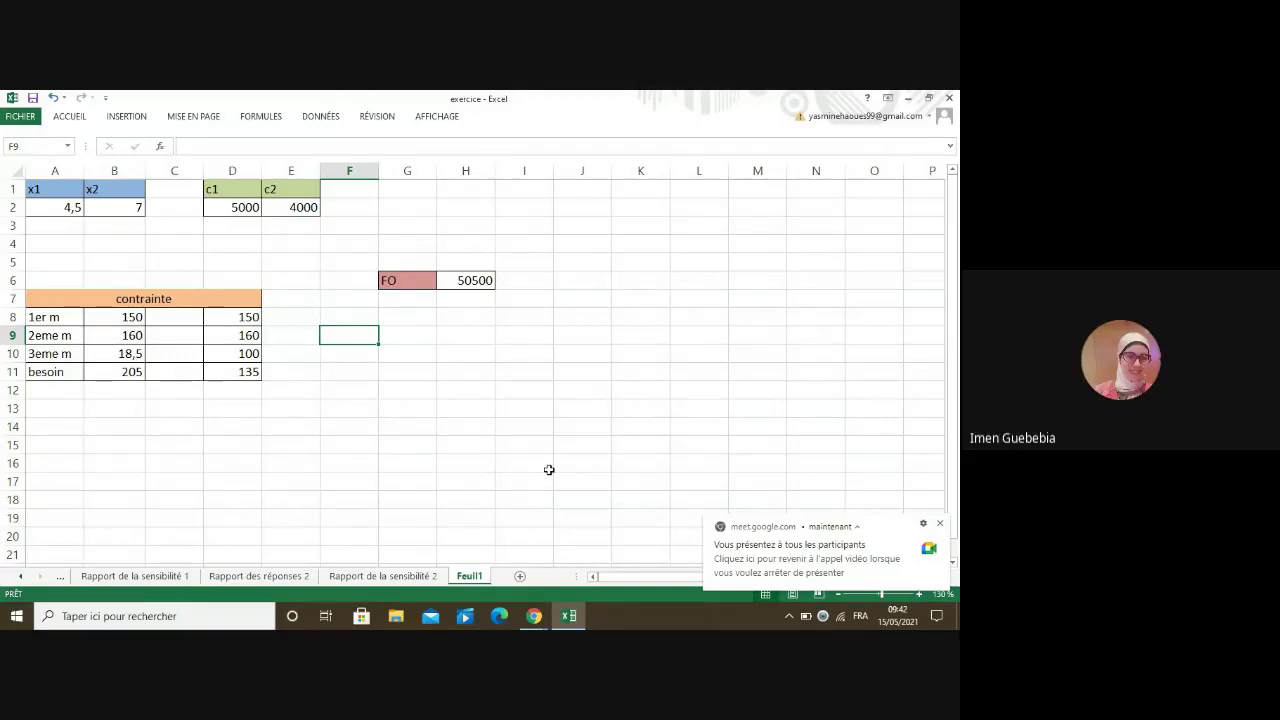
# - Mute the microphone in the Google Meet call and bring up the Exercice_Analyse de sensibilité_V2 PDF
pyautogui.click(527, 613)
pyautogui.click(457, 545)
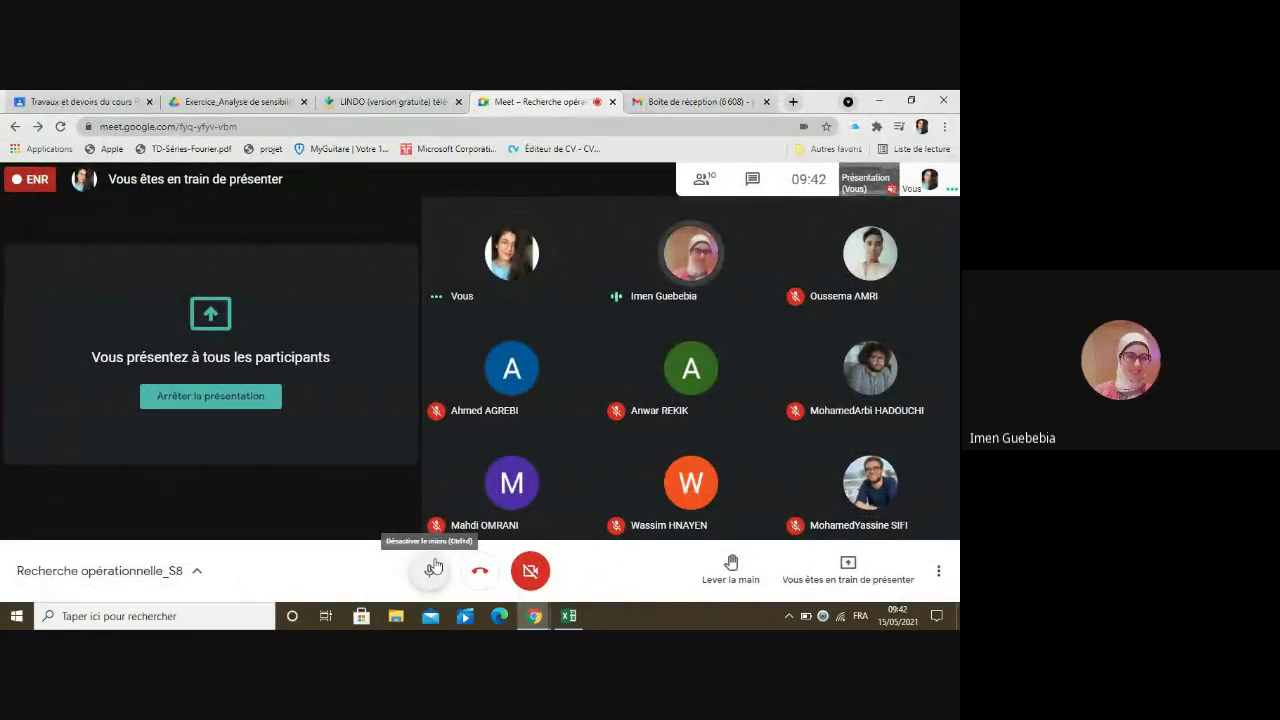
pyautogui.click(436, 567)
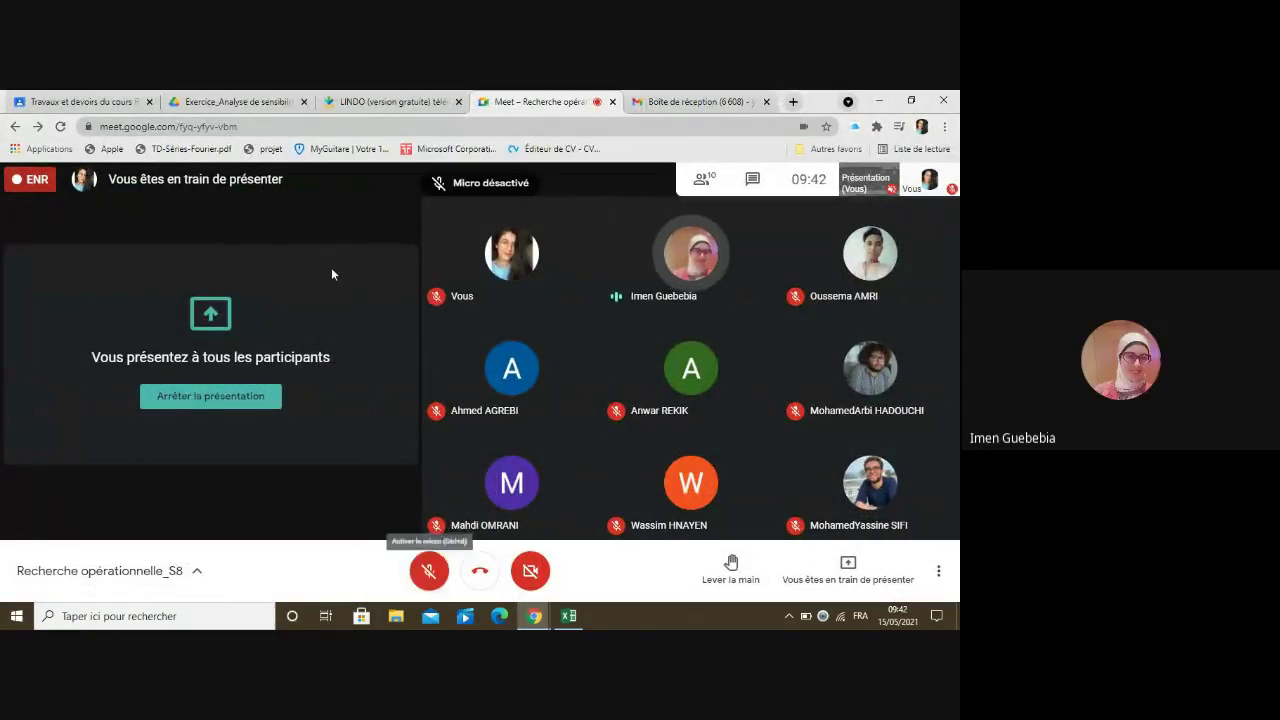
pyautogui.click(239, 98)
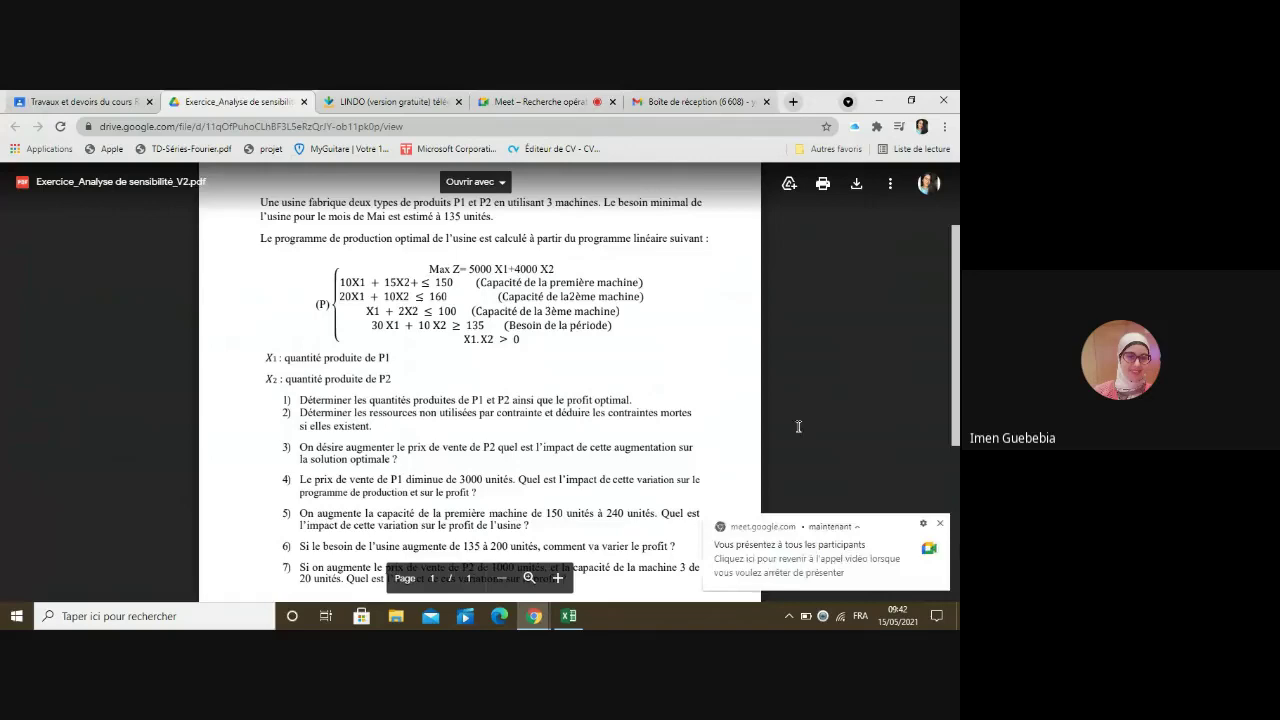
# - Dismiss the Meet notification, glance at the Excel model, and return to the PDF in Chrome to read its sensitivity questions
pyautogui.click(940, 525)
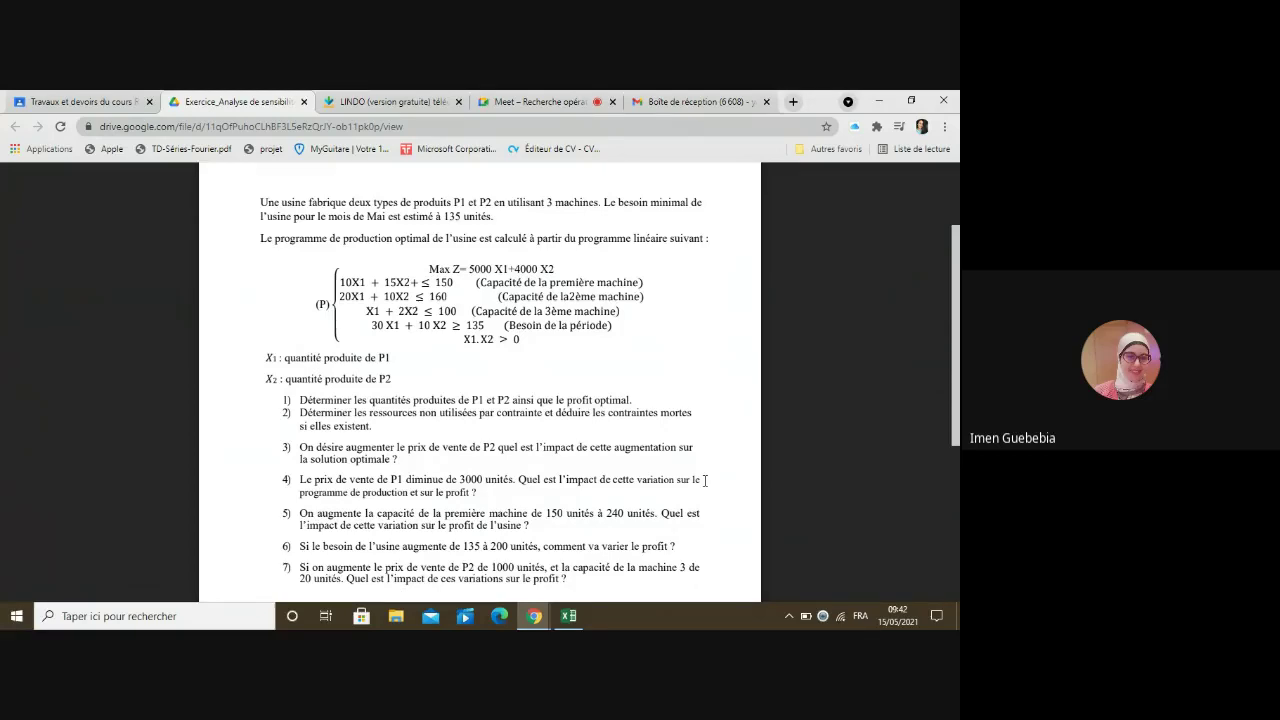
pyautogui.click(569, 616)
pyautogui.click(535, 617)
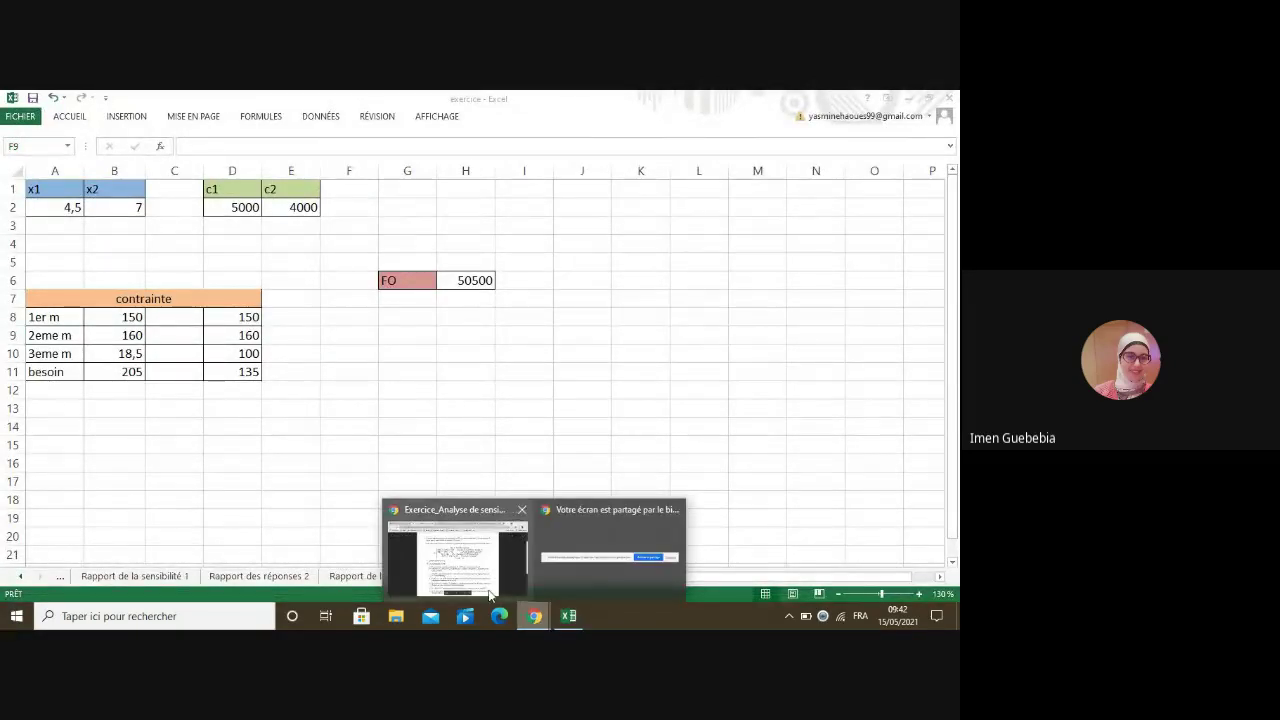
pyautogui.moveTo(490, 596)
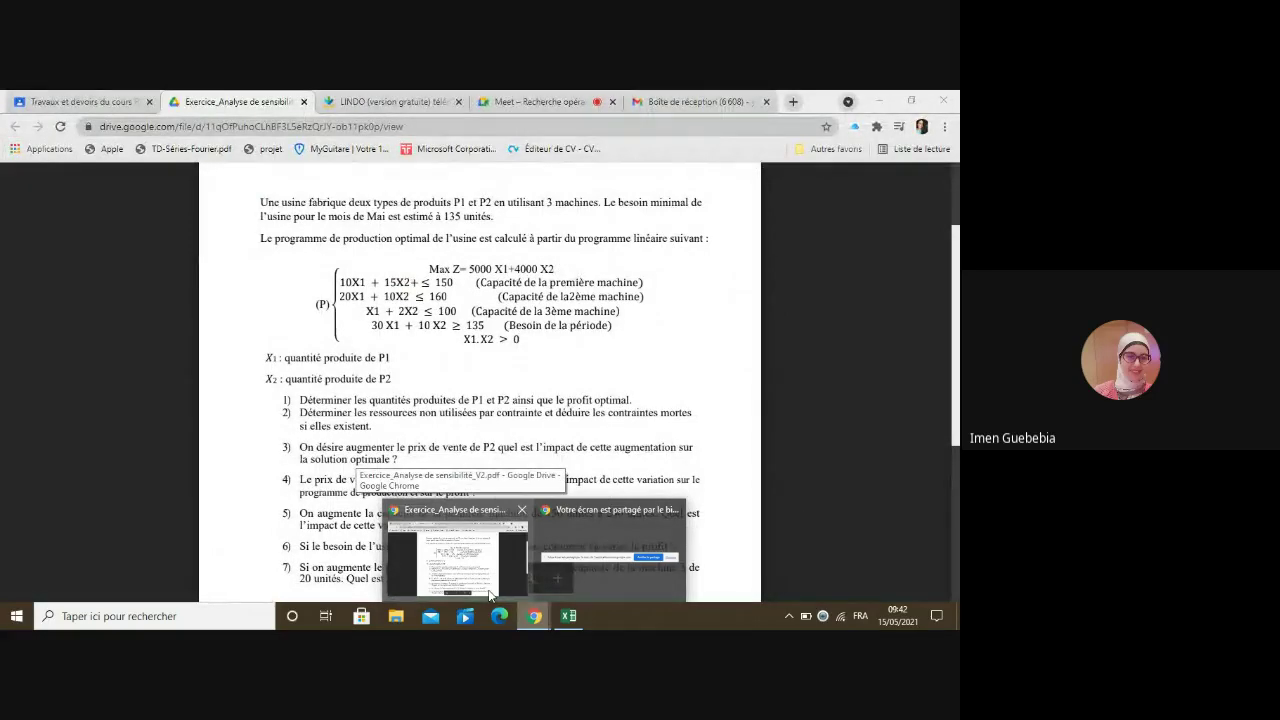
pyautogui.click(490, 590)
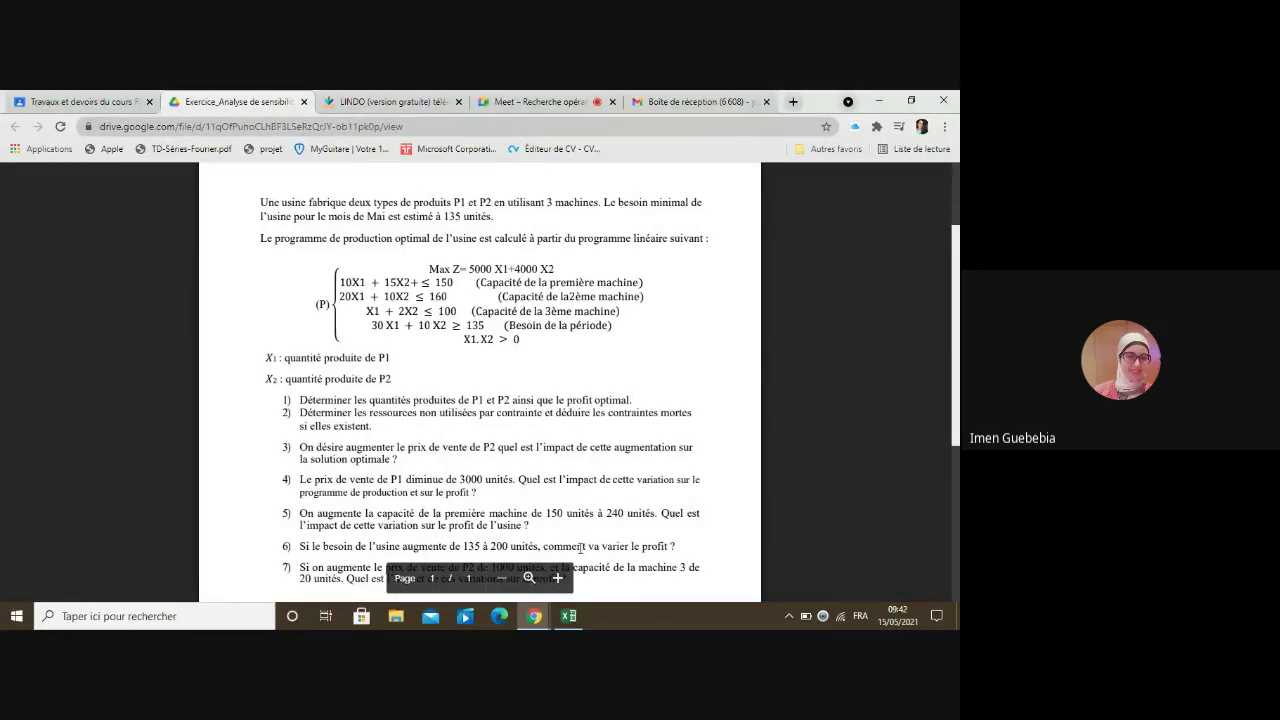
pyautogui.moveTo(540, 623)
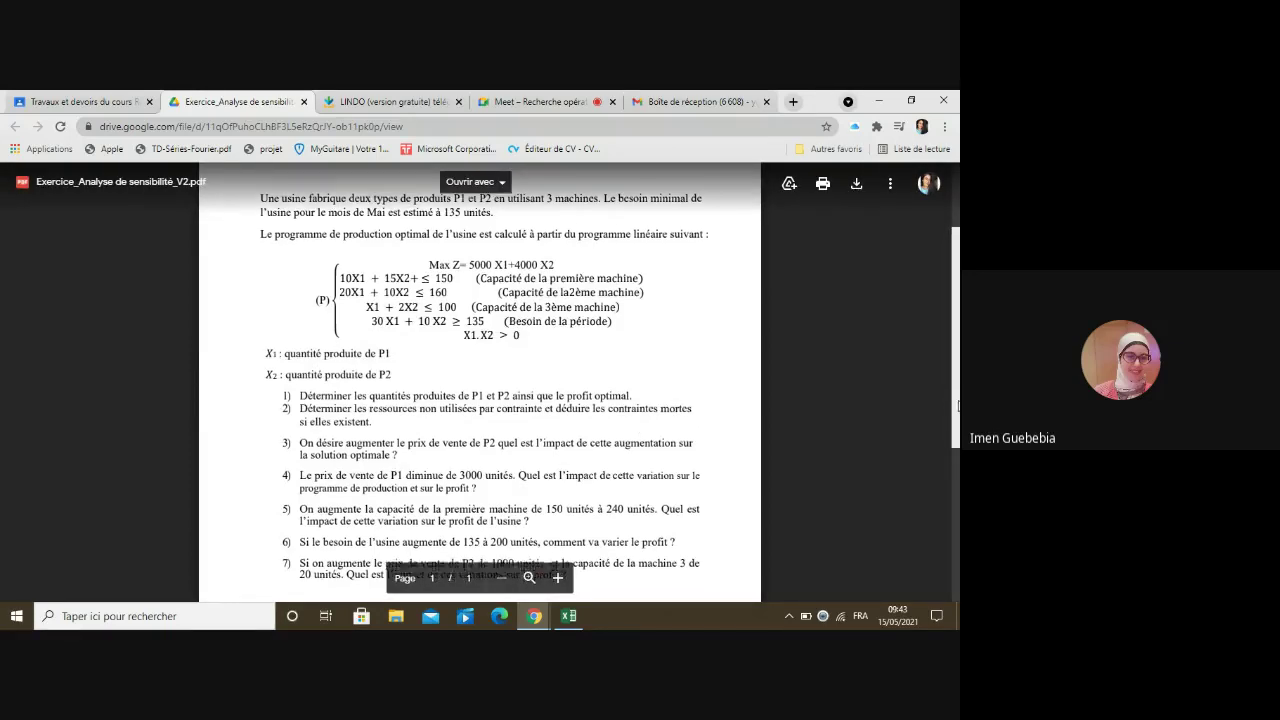
pyautogui.scroll(-1, 958, 400)
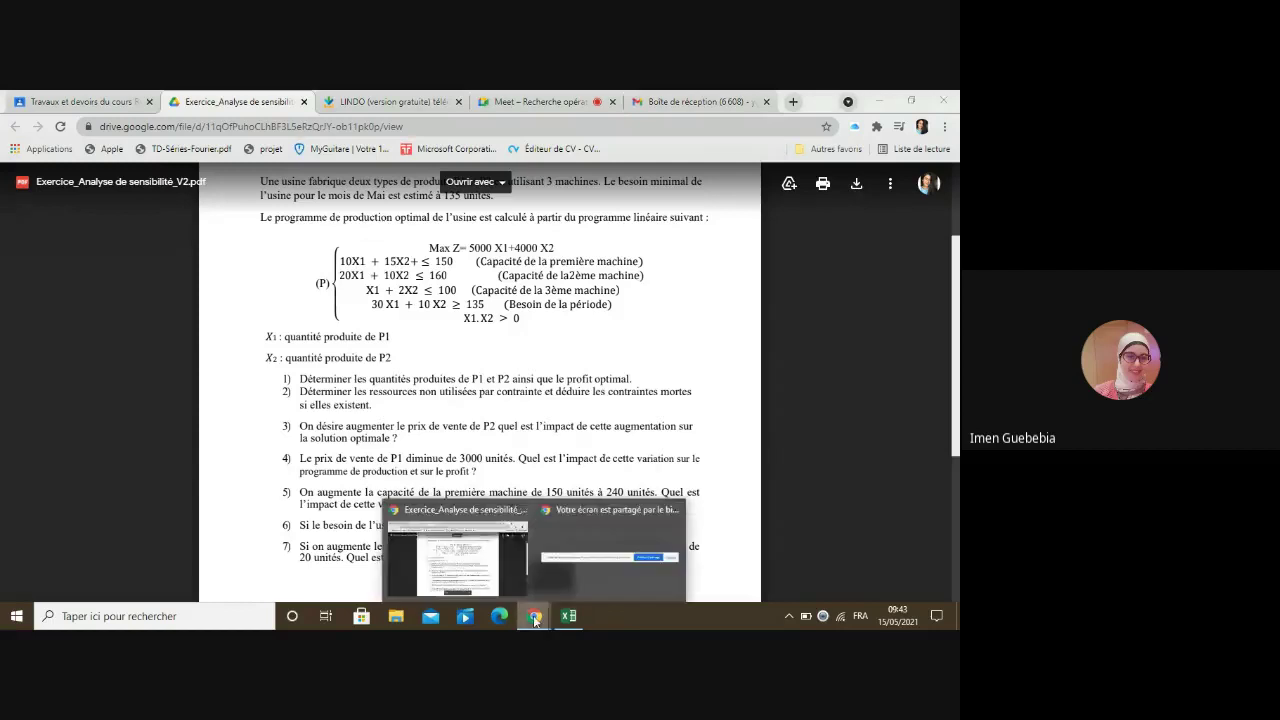
# - Switch to the exercice workbook in Excel and view Rapport des réponses 2 and Rapport de la sensibilité 2
pyautogui.click(568, 616)
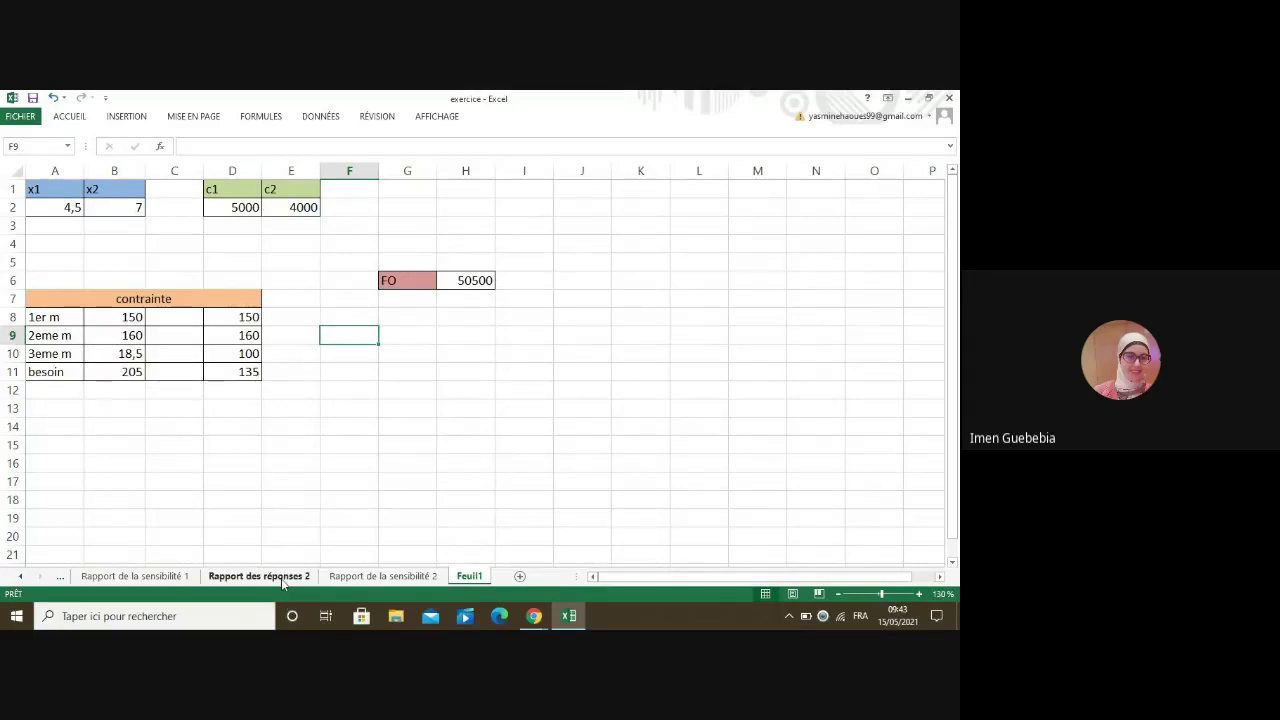
pyautogui.click(281, 578)
pyautogui.click(383, 576)
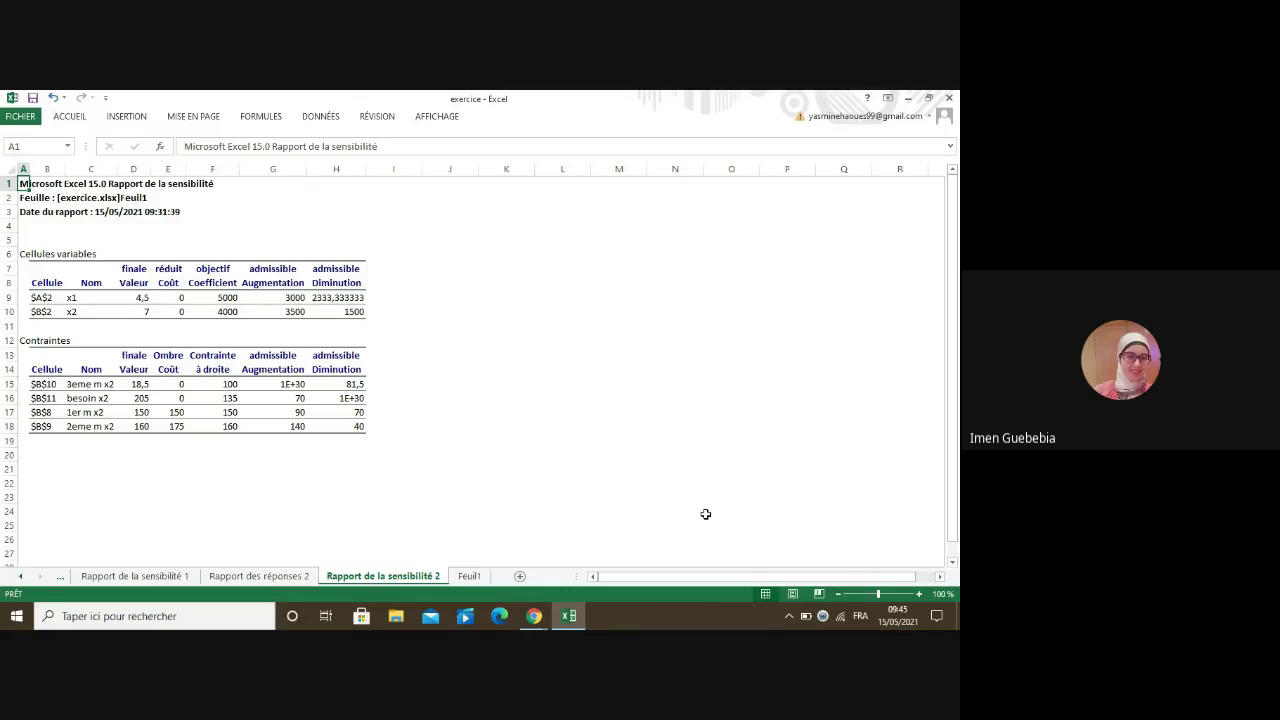
# - Read the price and capacity questions in the PDF in Chrome, and return to Rapport de la sensibilité 2 in Excel
pyautogui.click(534, 616)
pyautogui.click(500, 594)
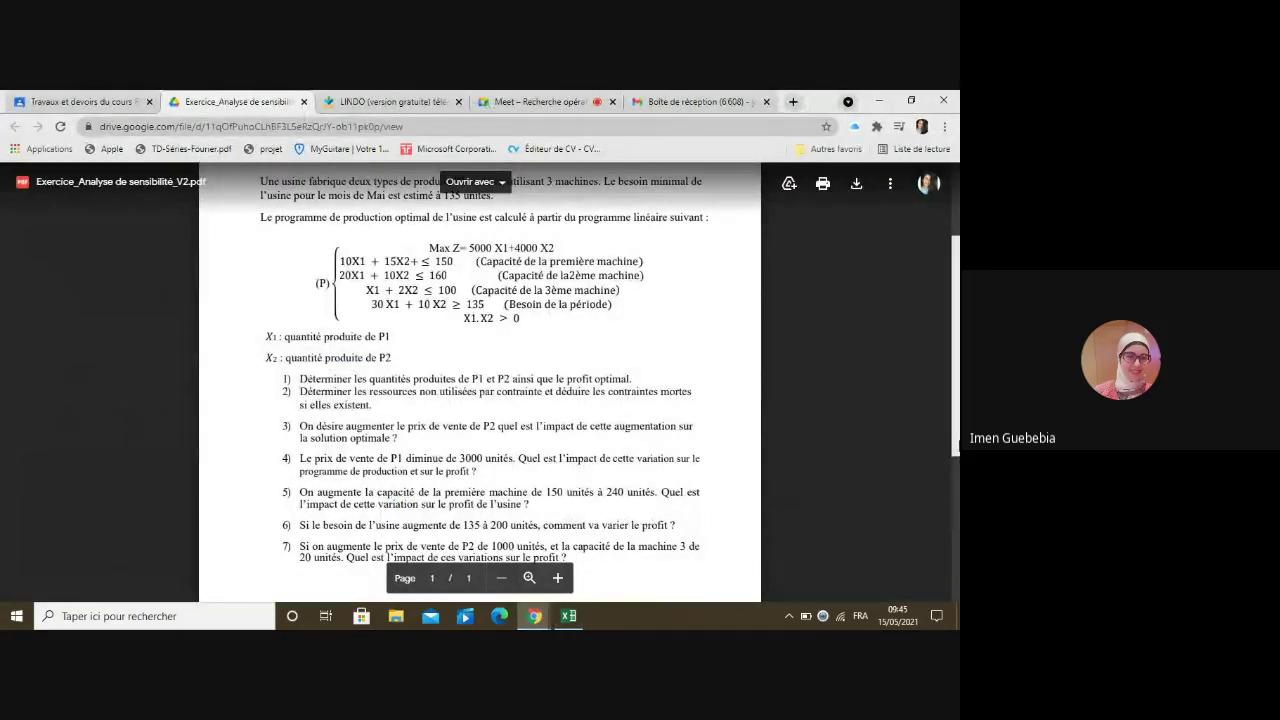
pyautogui.moveTo(959, 446); pyautogui.dragTo(959, 450)
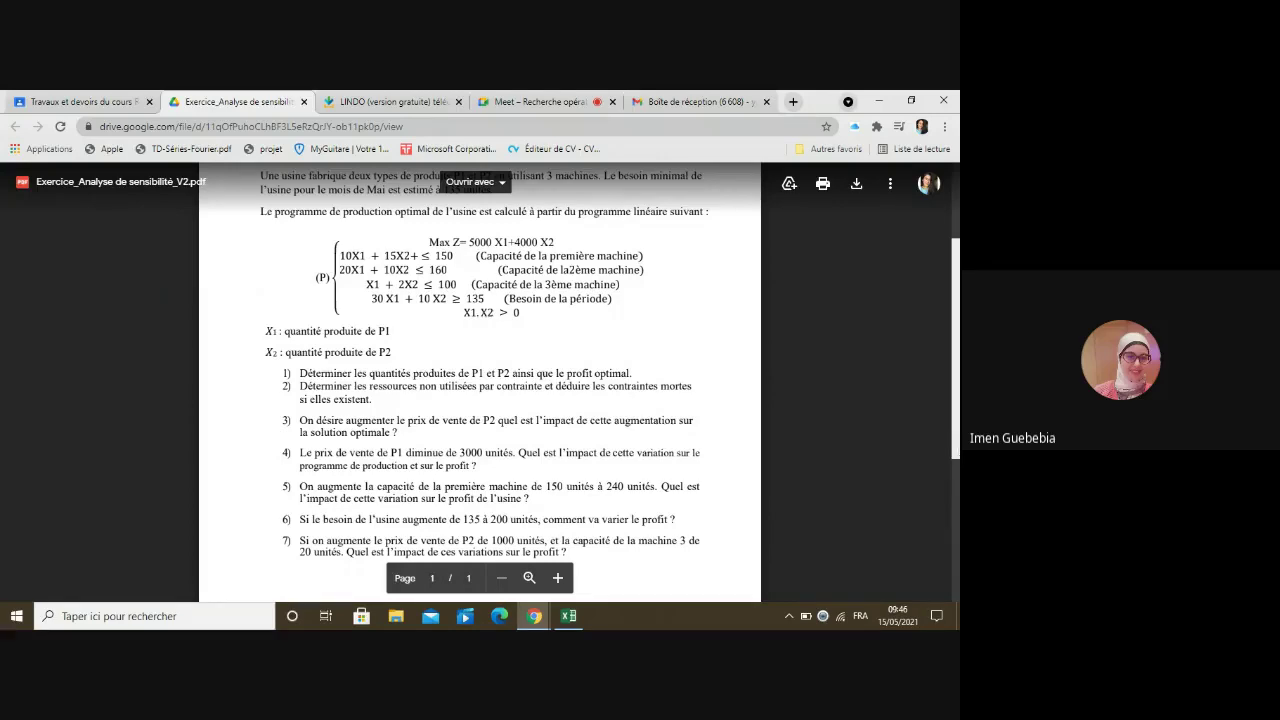
pyautogui.click(569, 616)
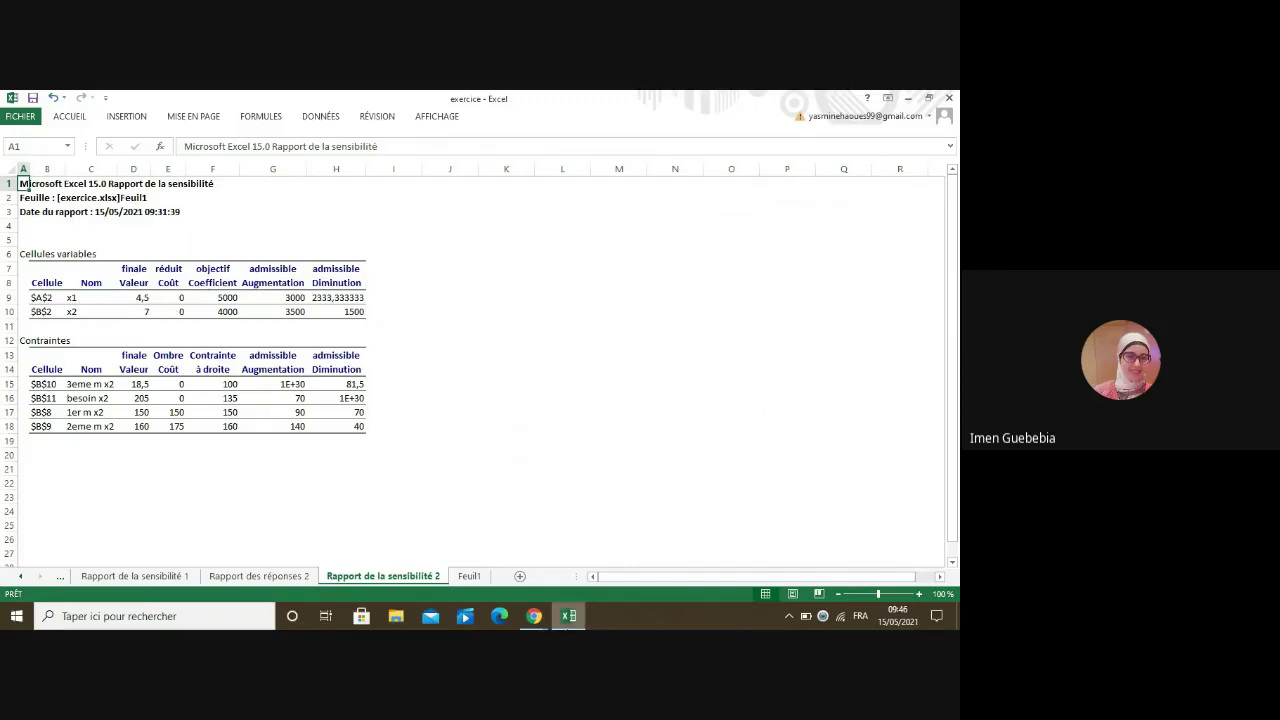
# - Unmute and re-mute the microphone in the Google Meet call, and return to the sensitivity report in Excel
pyautogui.click(534, 615)
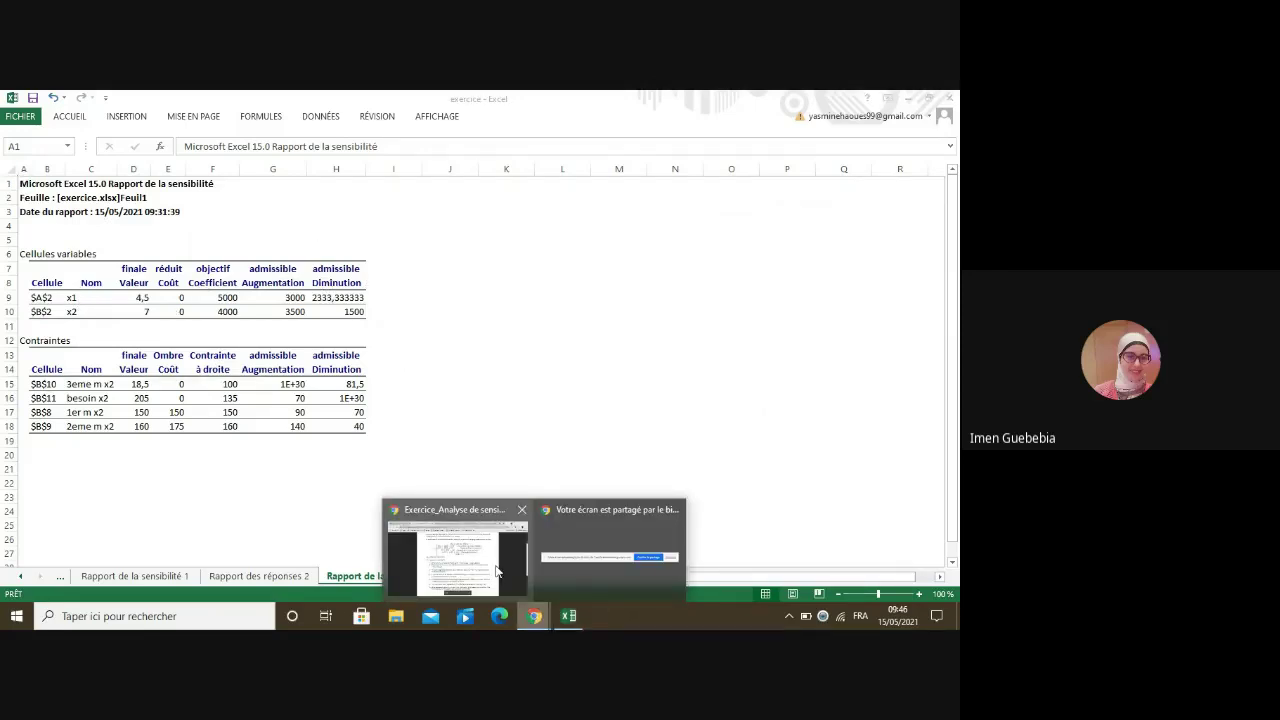
pyautogui.click(497, 571)
pyautogui.hotkey('ctrl', 'Tab')
pyautogui.hotkey('ctrl', 'Tab')
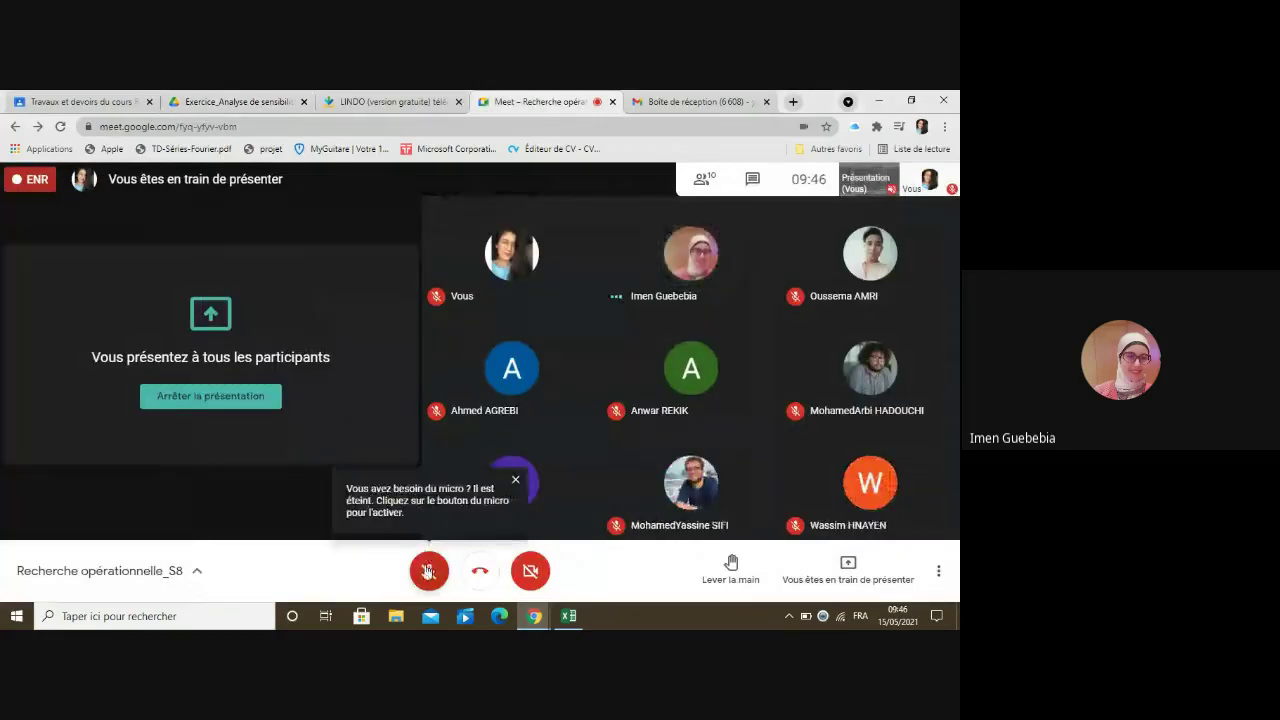
pyautogui.click(427, 571)
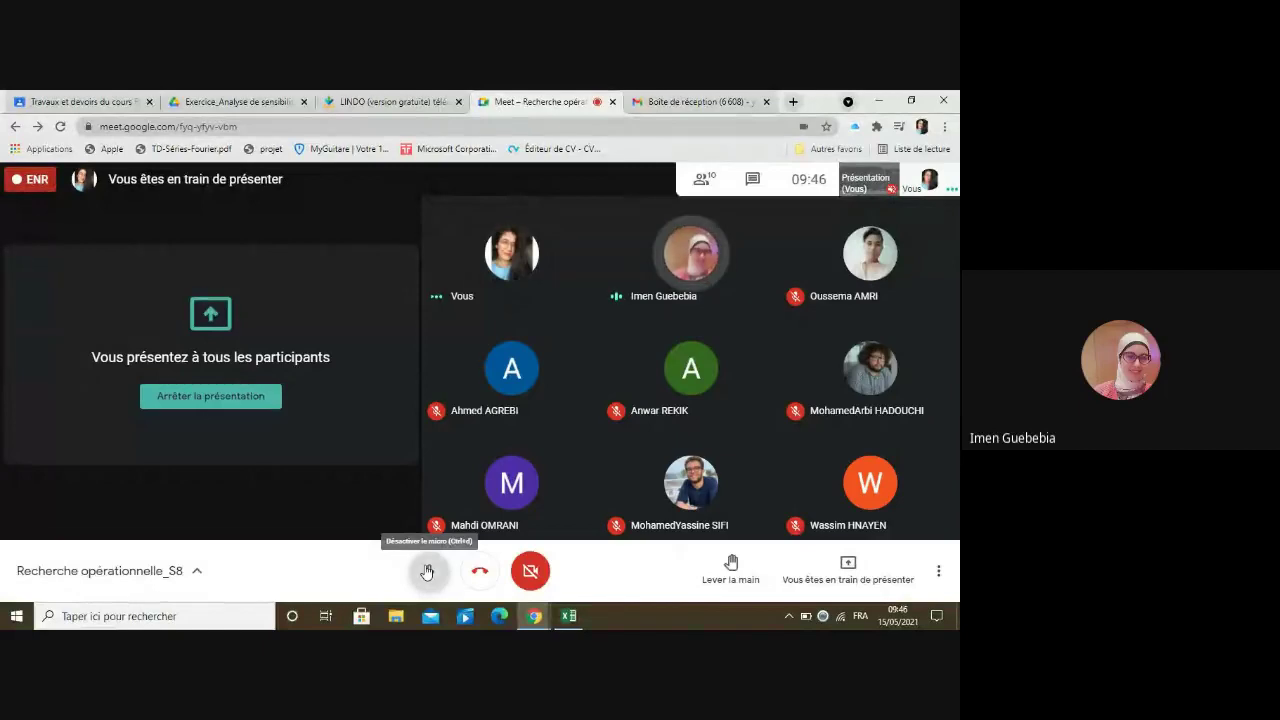
pyautogui.click(427, 571)
pyautogui.click(568, 616)
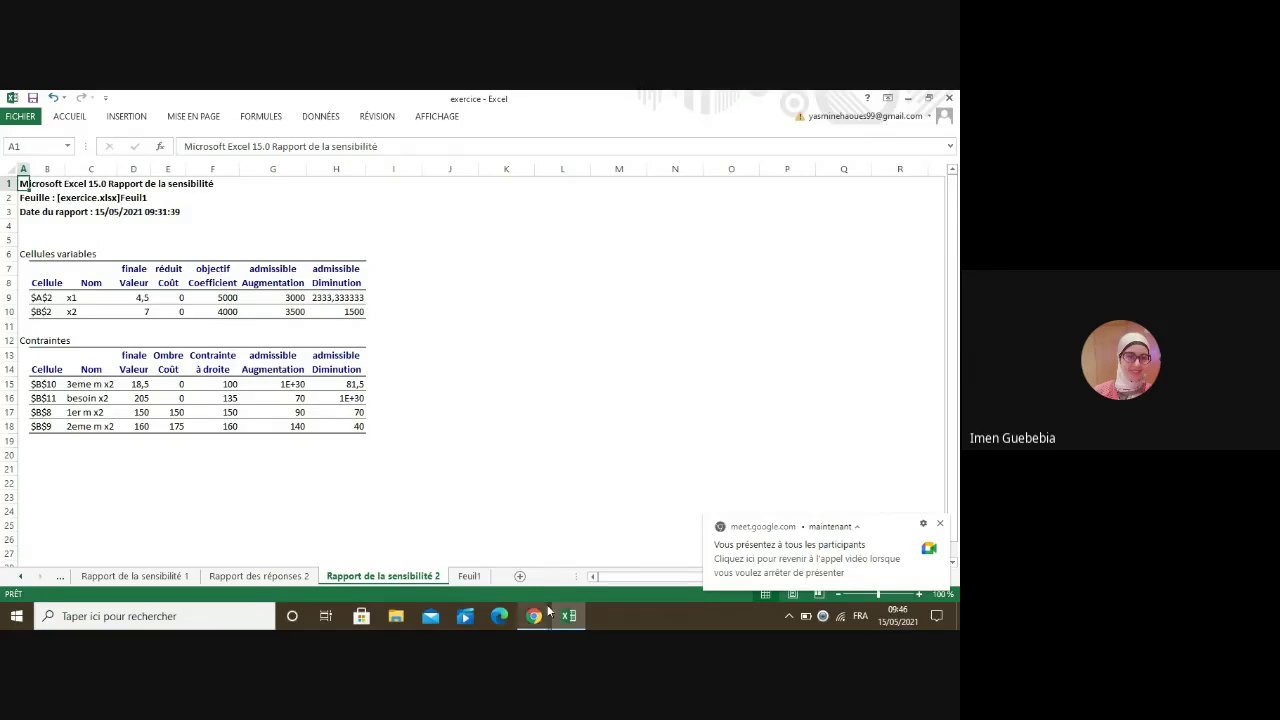
# - Point out the allowable increase of the x2 objective coefficient in cell G10 of the sensitivity report
pyautogui.moveTo(536, 620)
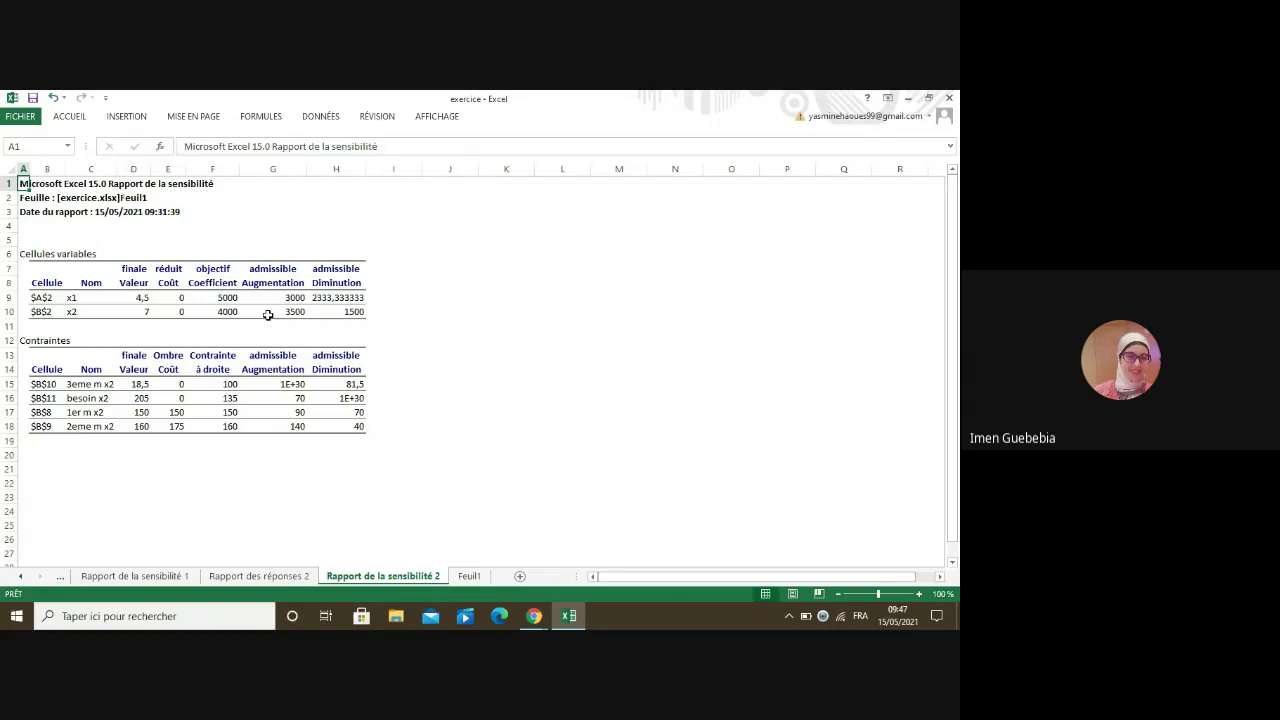
pyautogui.click(268, 315)
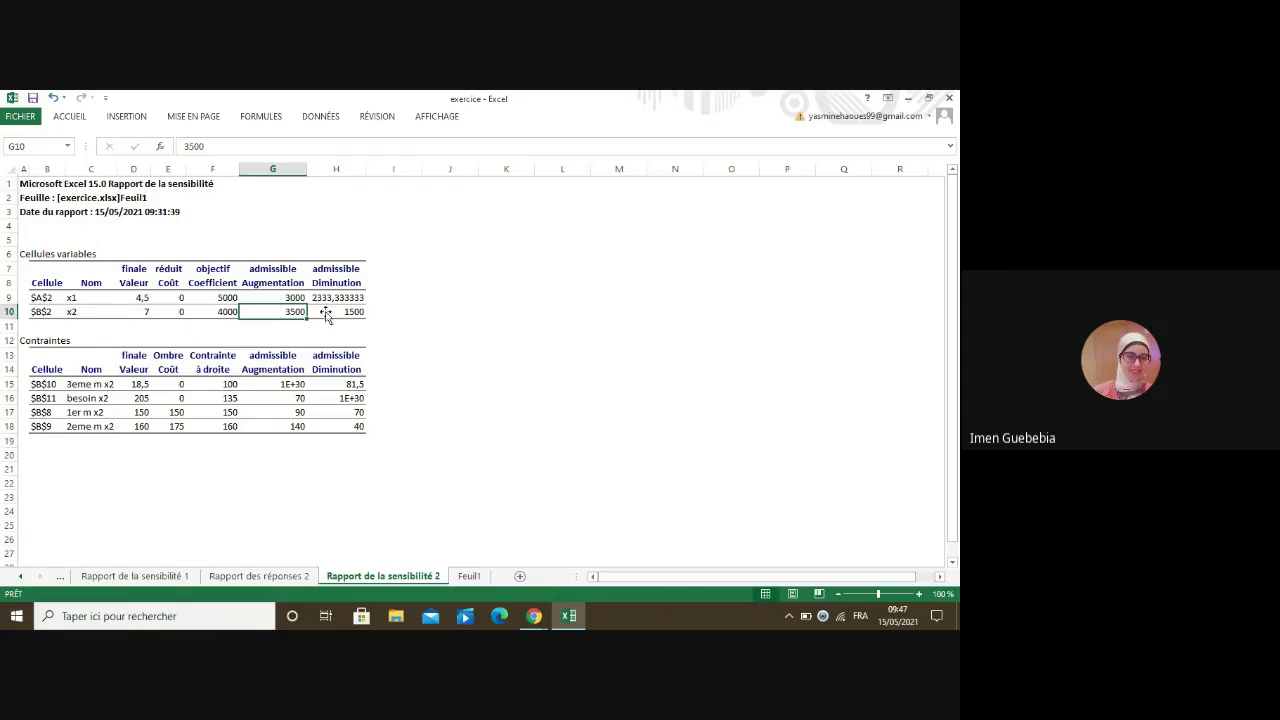
pyautogui.click(445, 325)
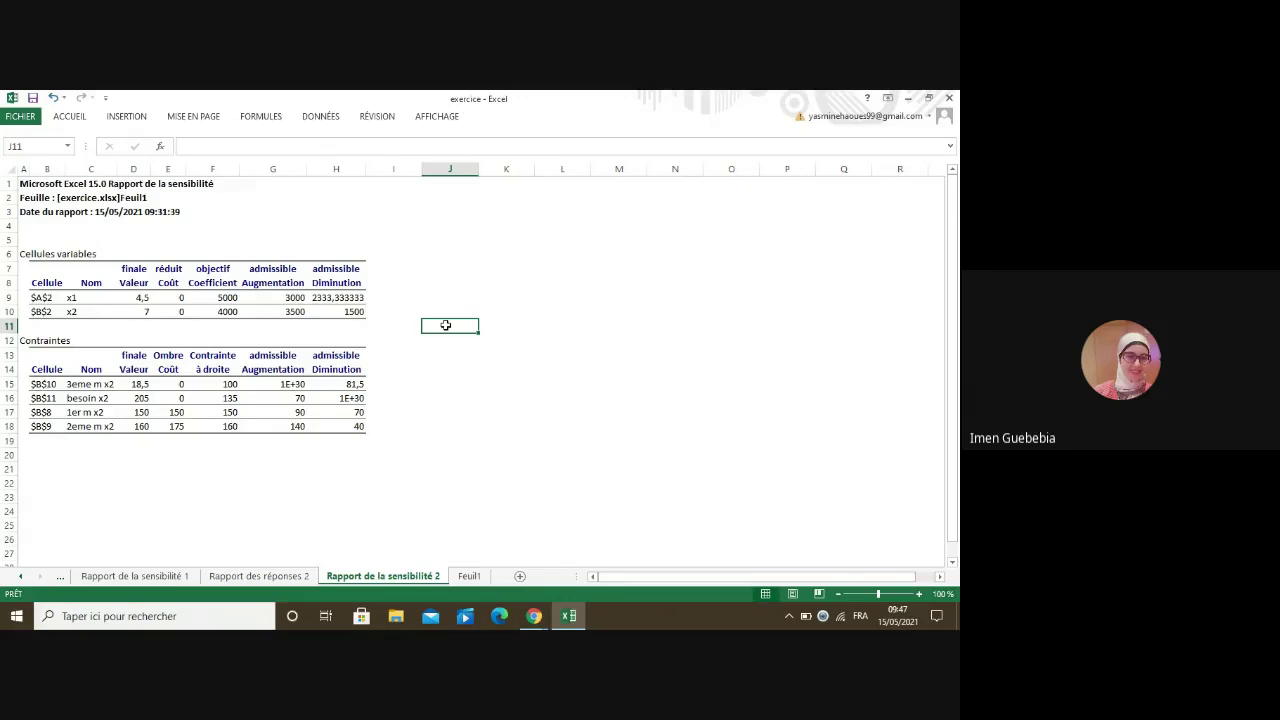
pyautogui.click(296, 314)
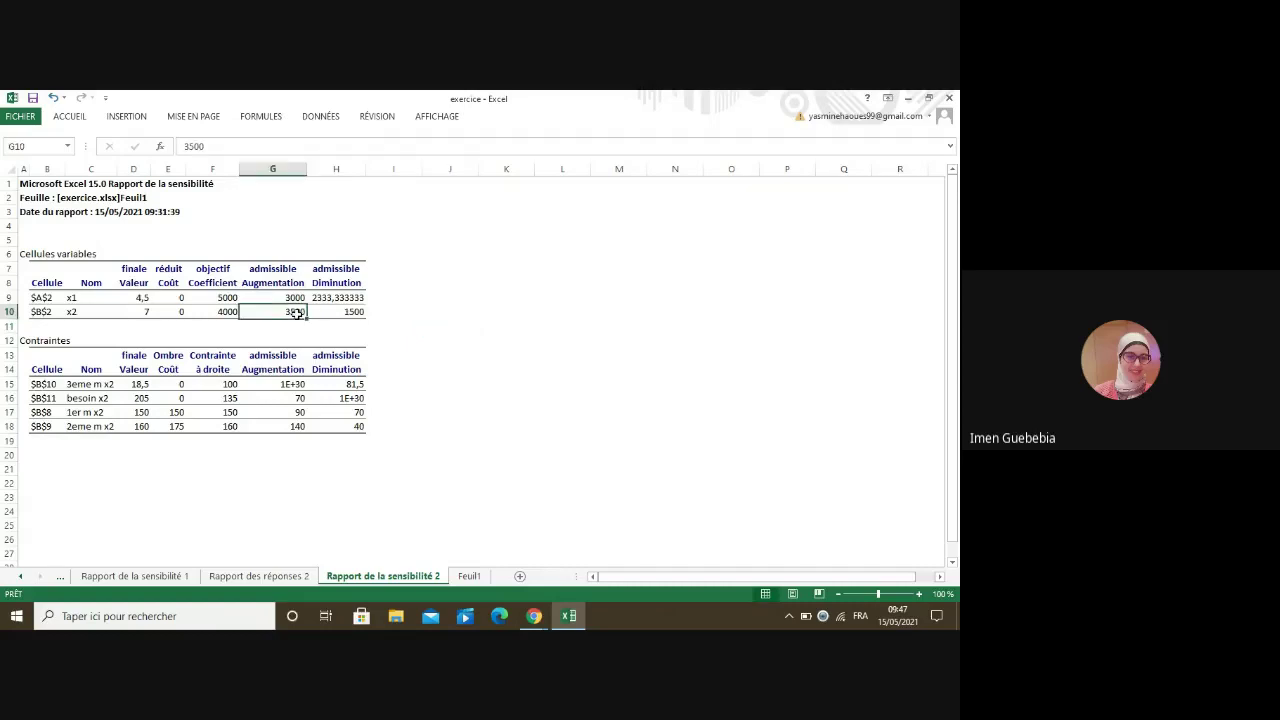
pyautogui.click(286, 337)
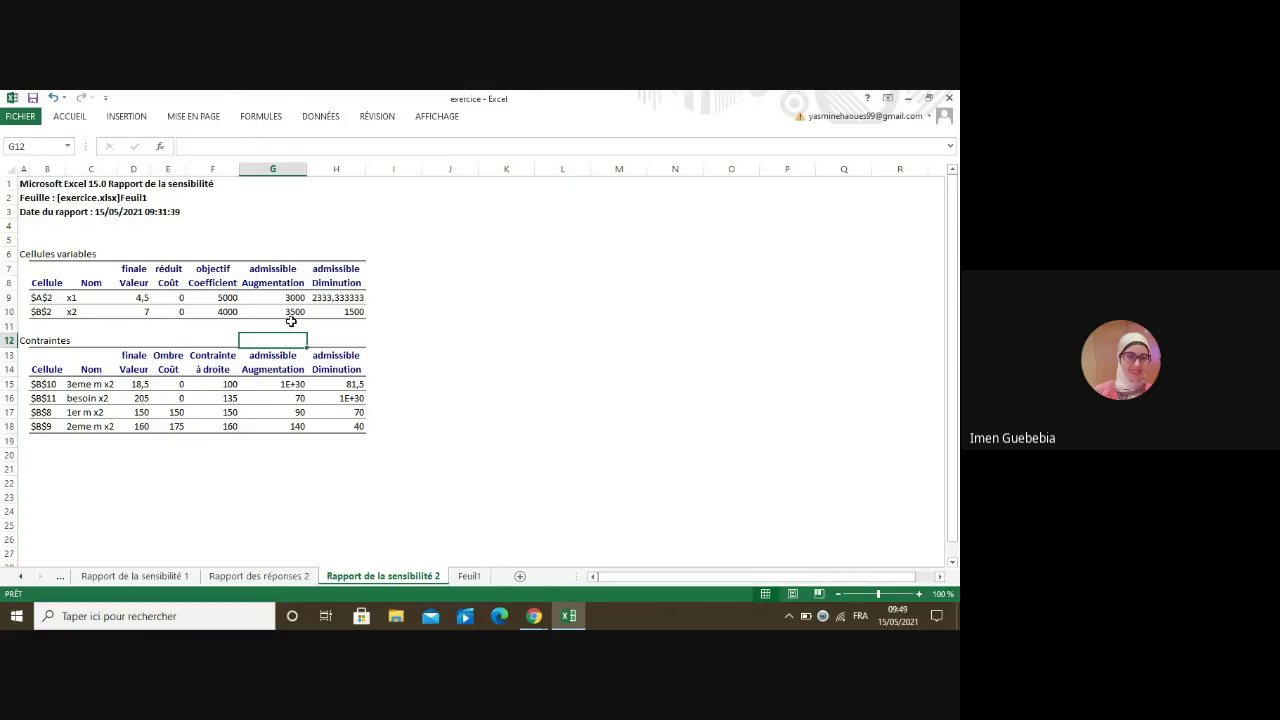
pyautogui.click(291, 325)
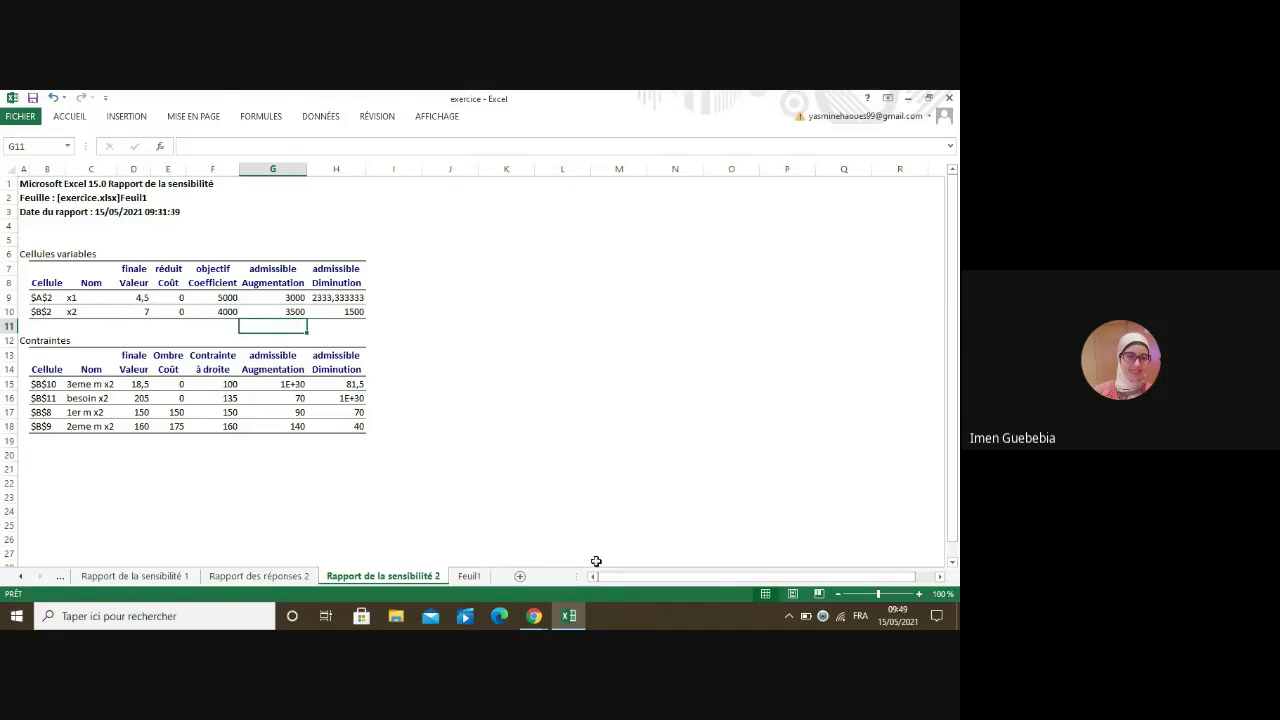
# - Unmute the microphone in the Google Meet call and bring Rapport de la sensibilité 2 back up in Excel
pyautogui.moveTo(530, 618)
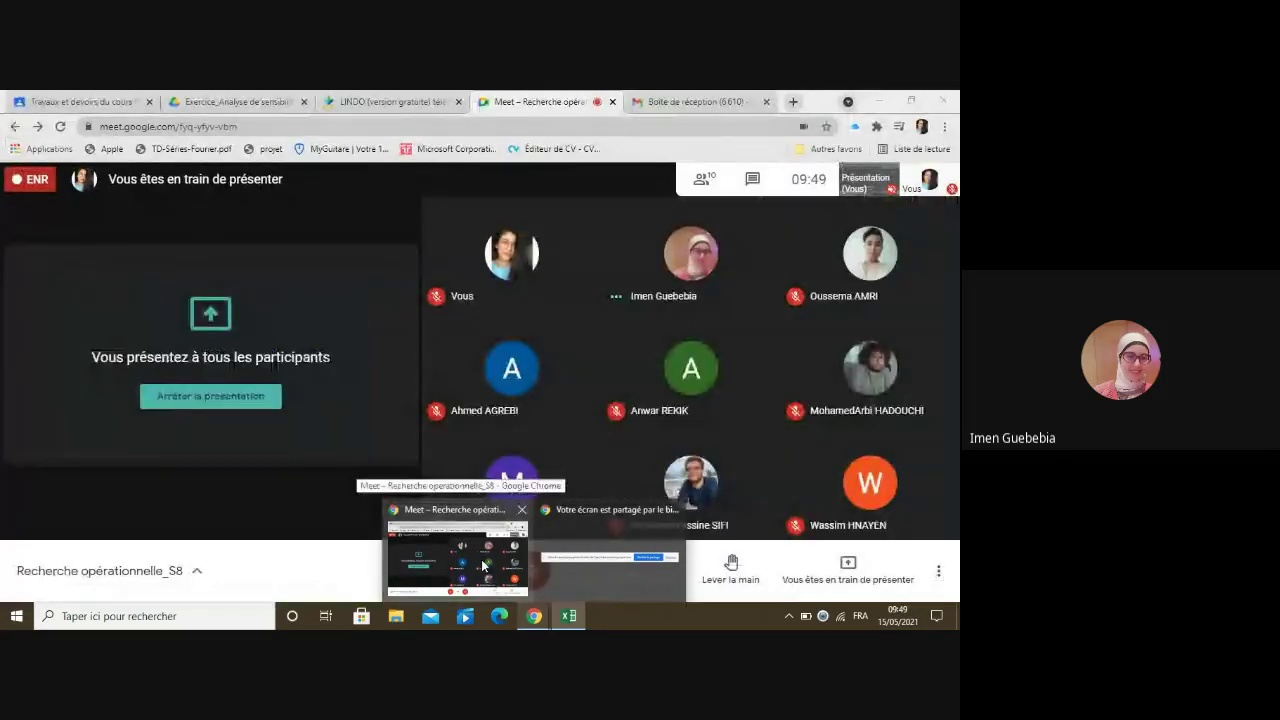
pyautogui.click(483, 566)
pyautogui.click(431, 571)
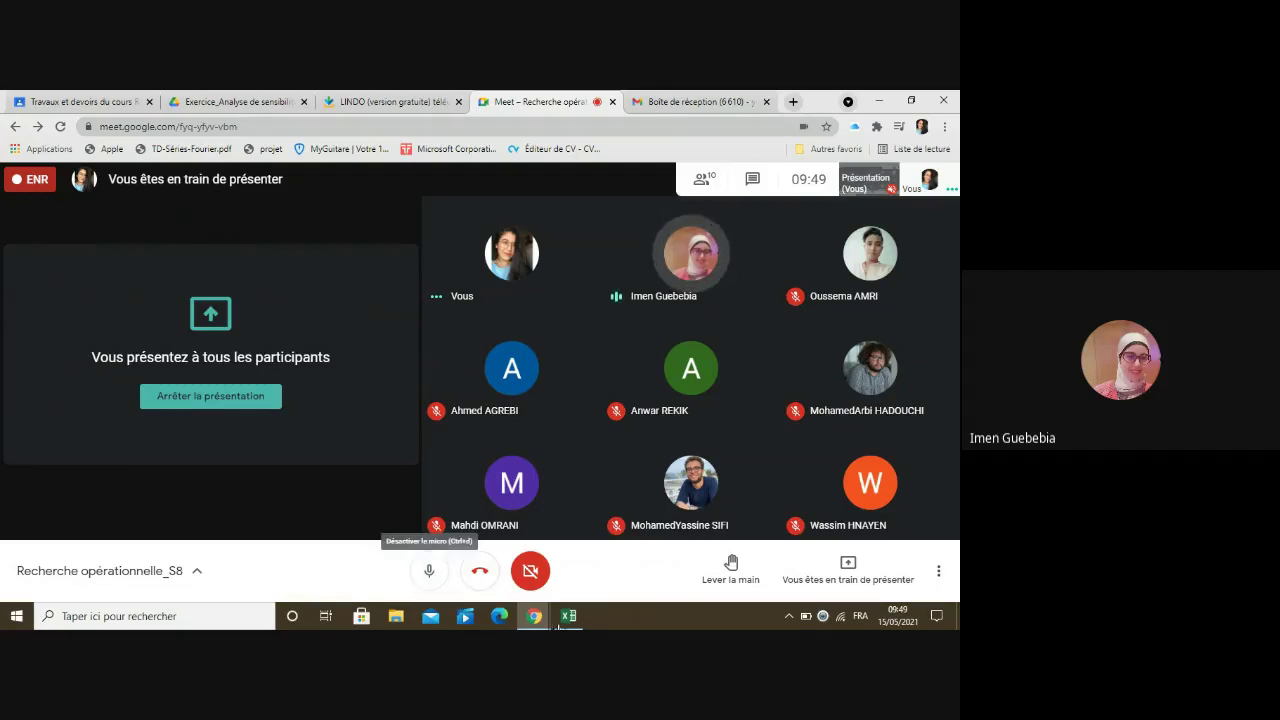
pyautogui.moveTo(566, 618)
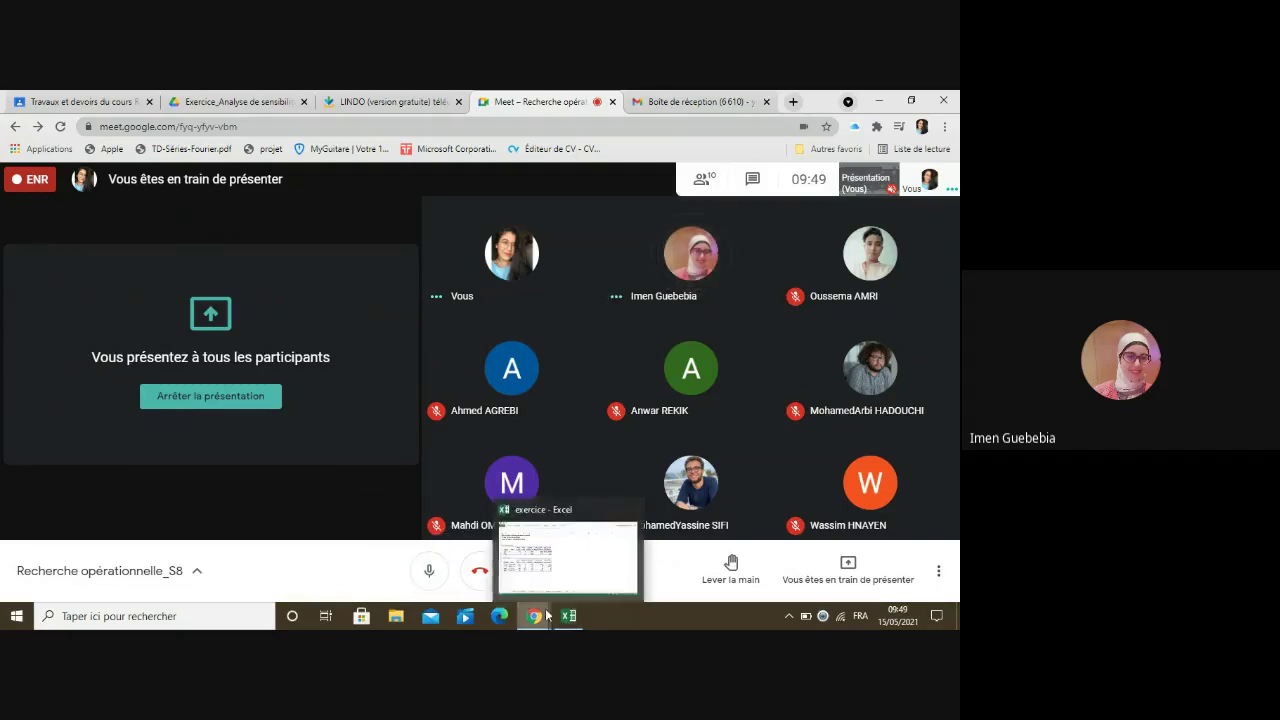
pyautogui.click(537, 545)
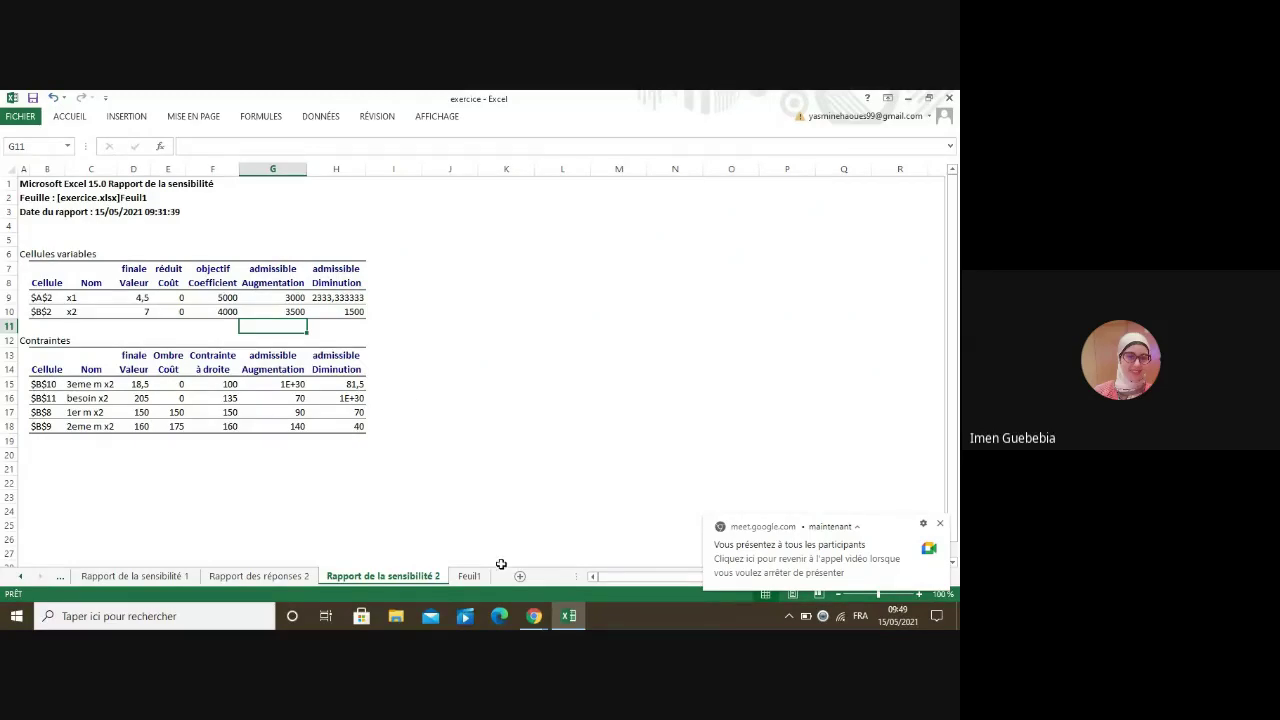
# - Mute the microphone in the Google Meet call and return to an empty cell of the sensitivity report in Excel
pyautogui.moveTo(527, 612)
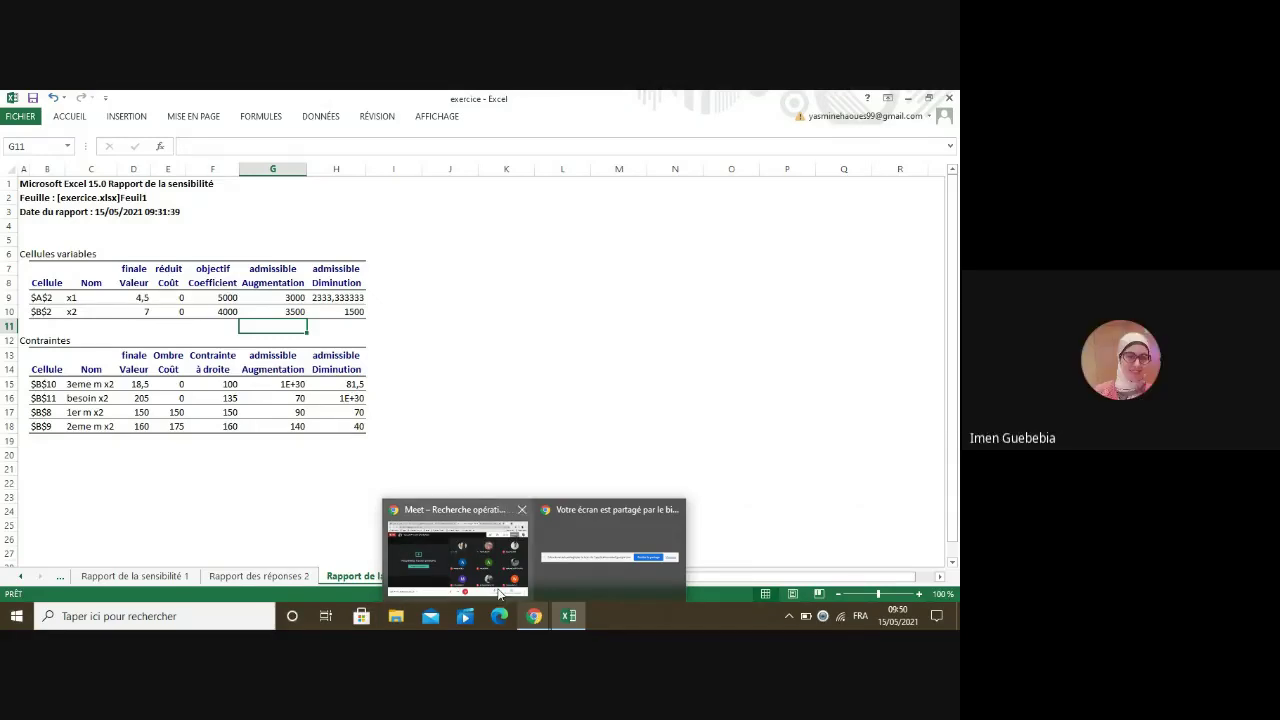
pyautogui.click(500, 594)
pyautogui.click(429, 570)
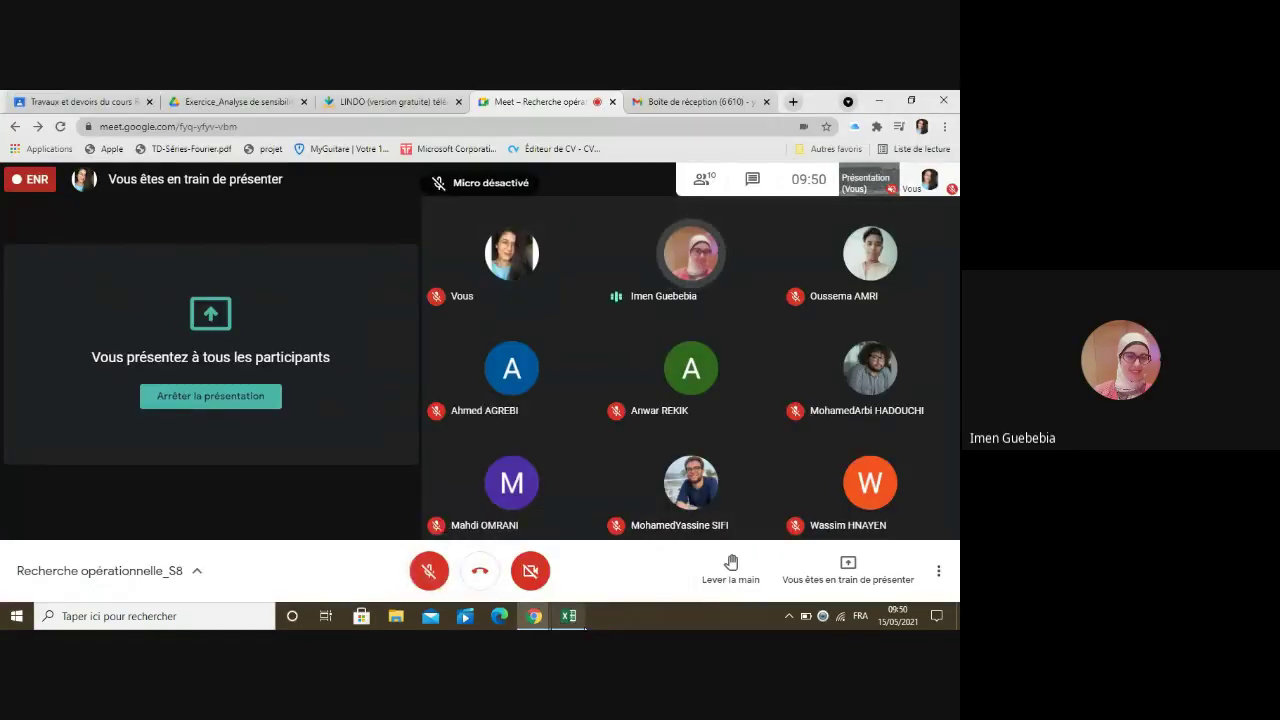
pyautogui.click(569, 615)
pyautogui.click(432, 458)
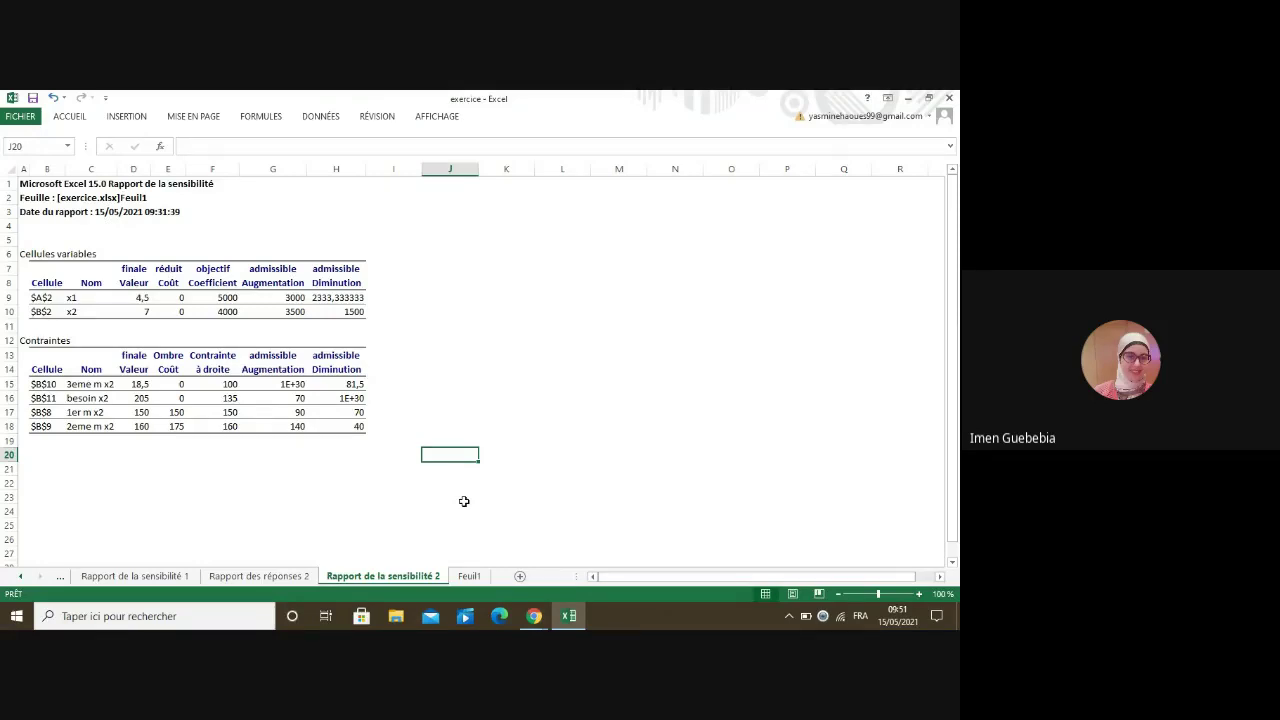
# - Bring up the Exercice_Analyse de sensibilité_V2 PDF in Chrome, dismiss the Meet notification, and read the remaining questions
pyautogui.click(534, 616)
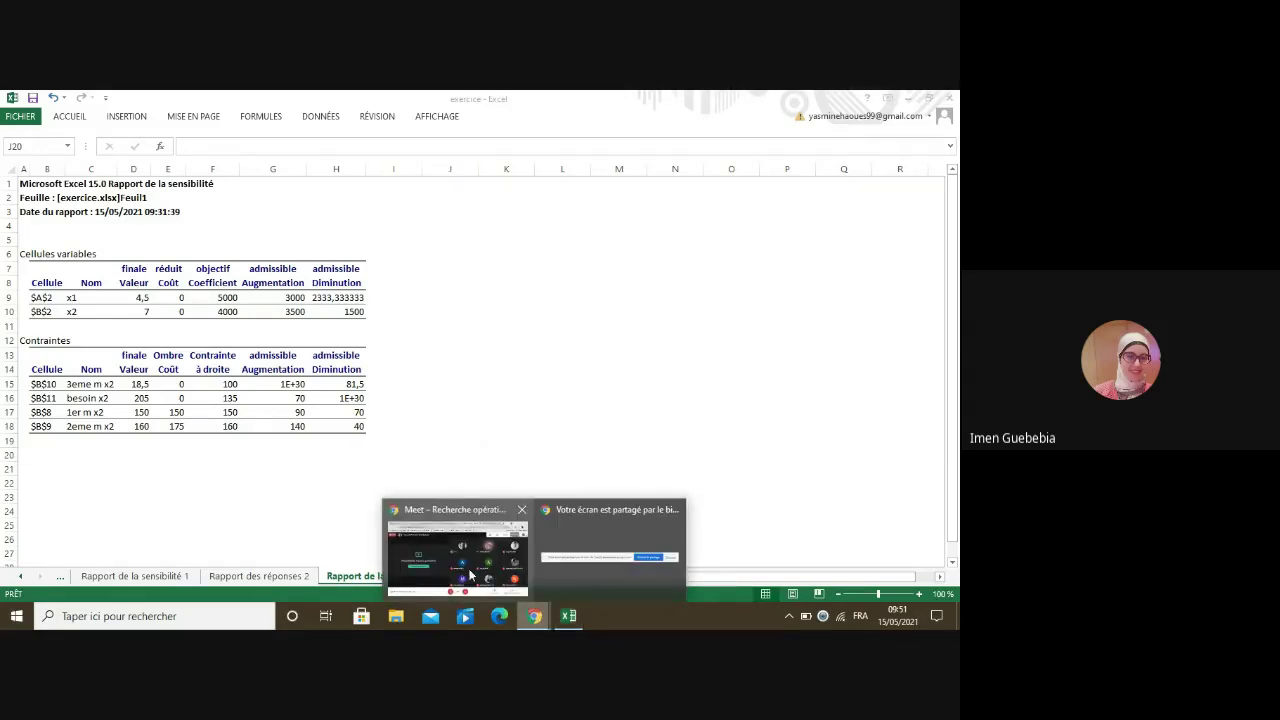
pyautogui.click(470, 575)
pyautogui.click(220, 101)
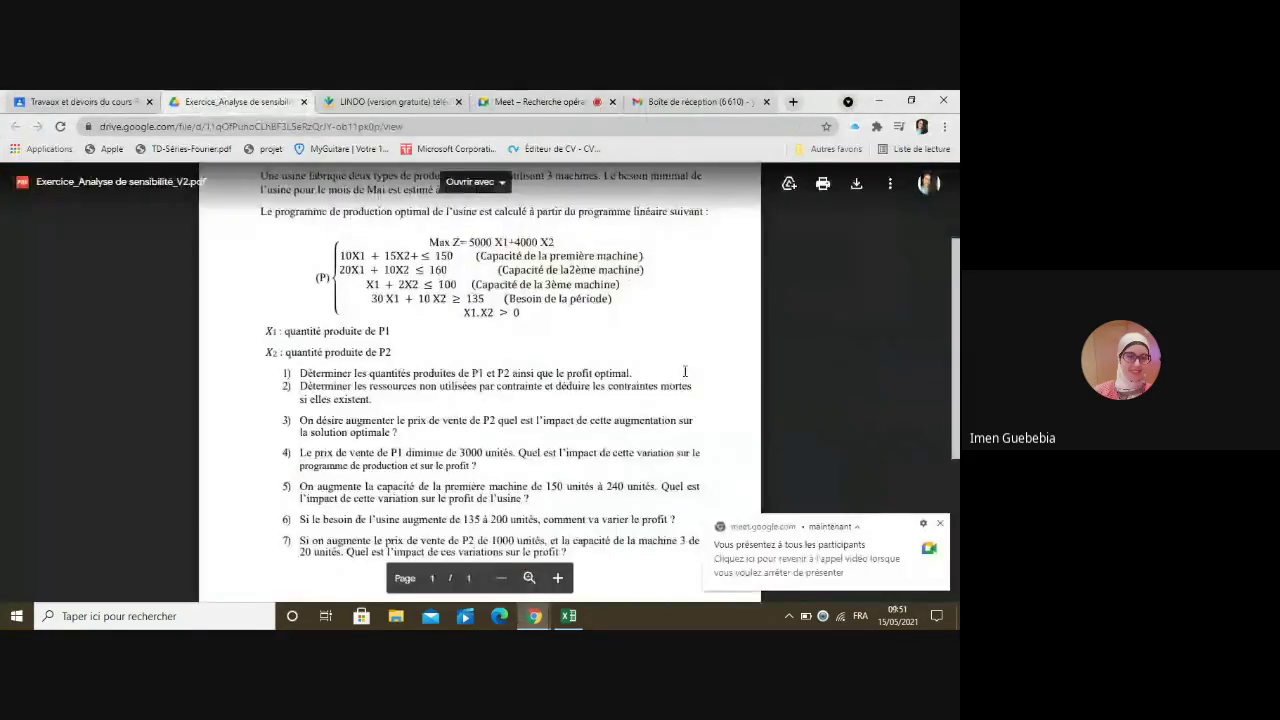
pyautogui.click(940, 526)
pyautogui.moveTo(958, 436); pyautogui.dragTo(958, 453)
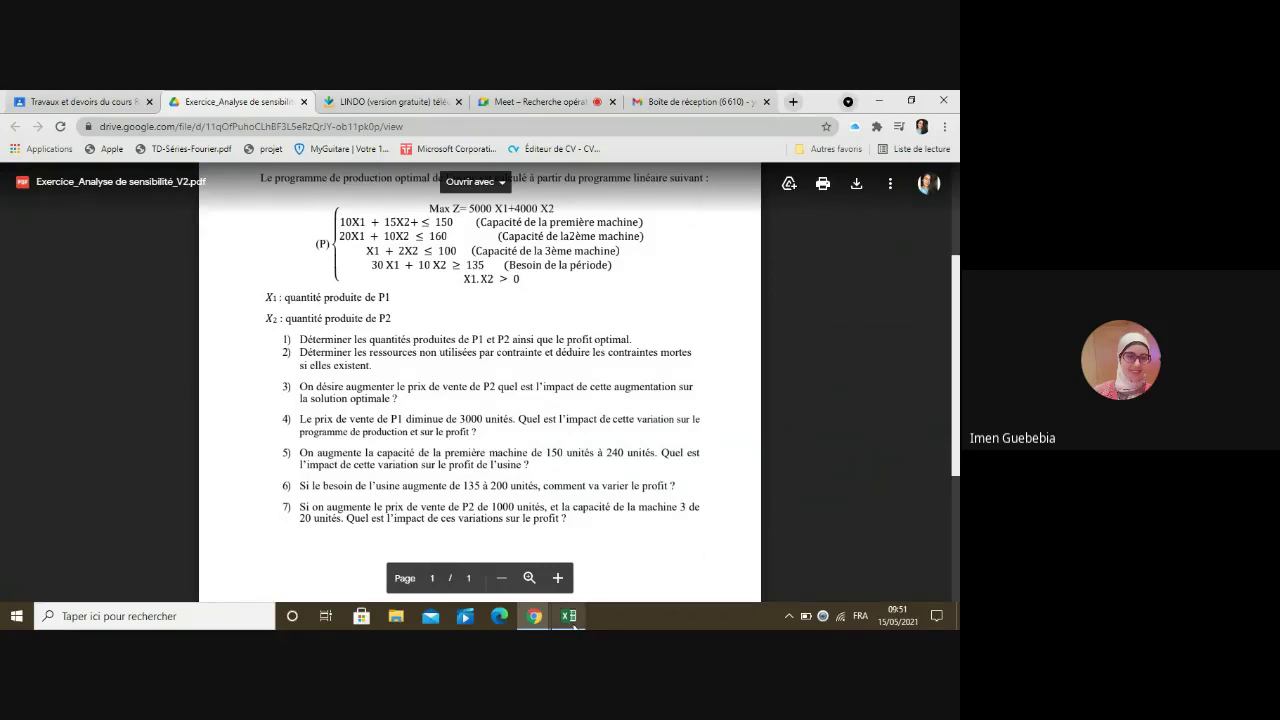
# - Return to the sensitivity report in Excel and examine the 1er m constraint row, cancelling the accidental move of cell B17
pyautogui.click(569, 616)
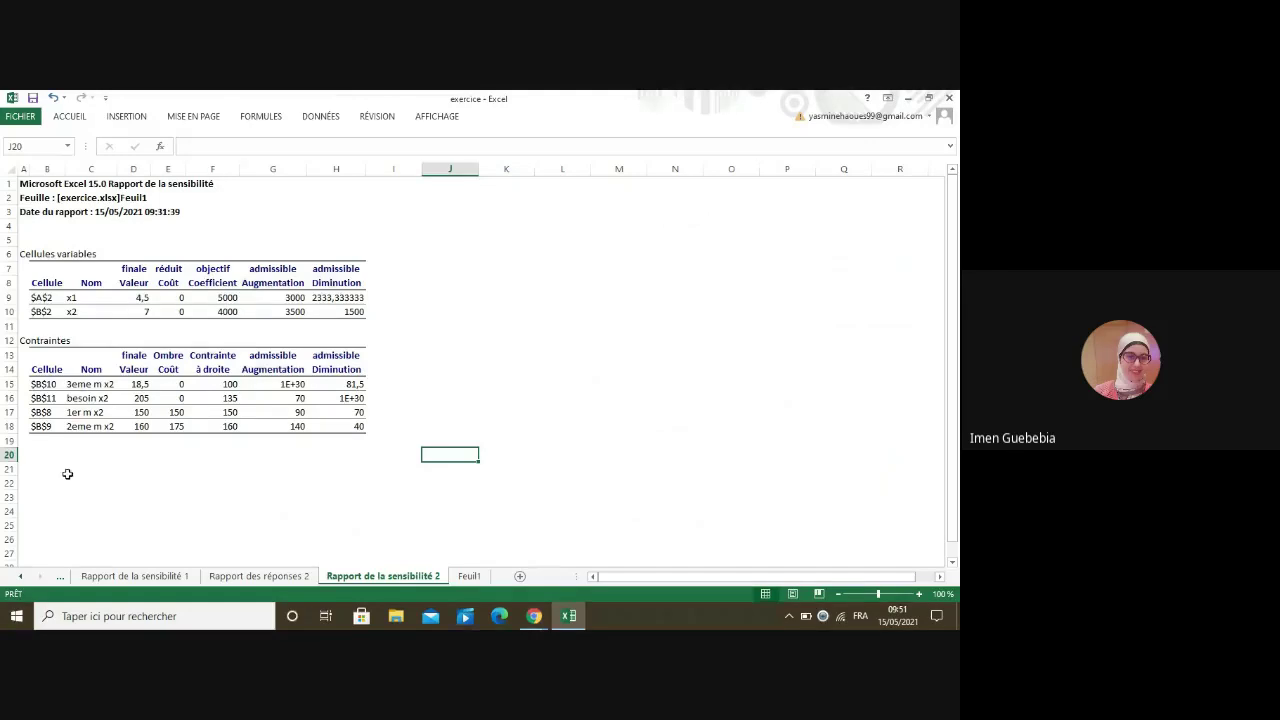
pyautogui.click(60, 413)
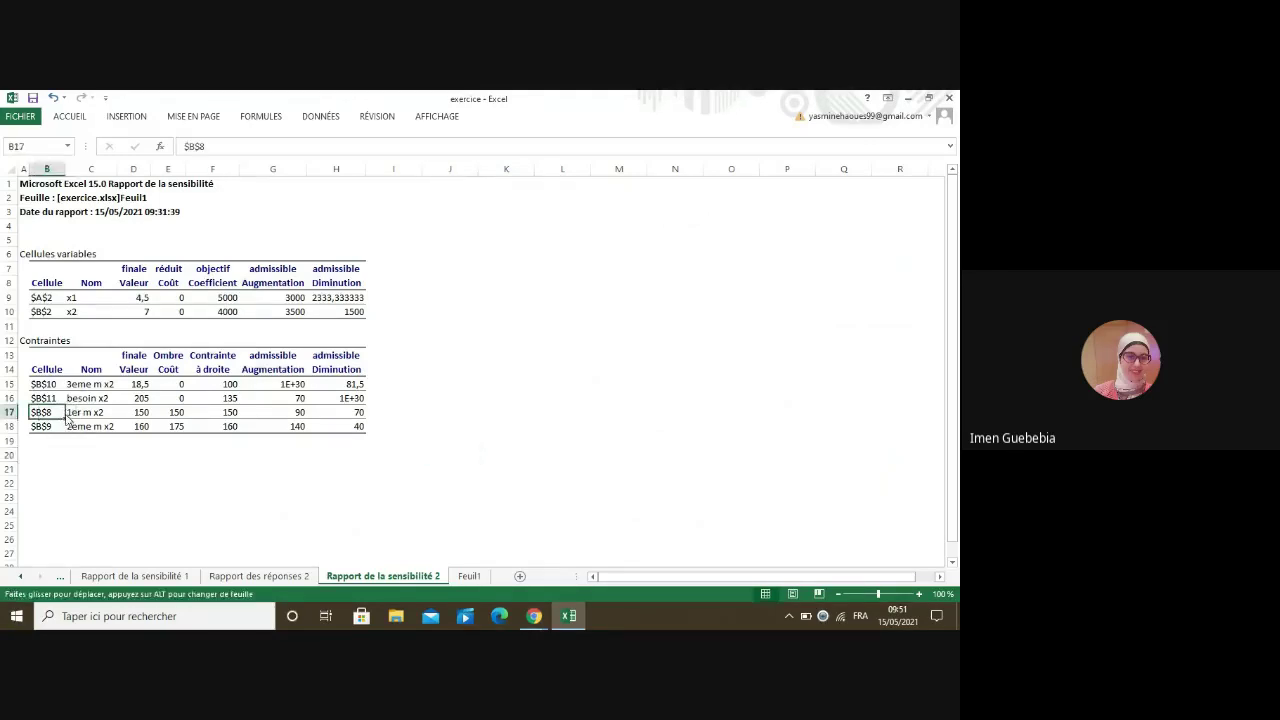
pyautogui.moveTo(66, 420); pyautogui.dragTo(138, 414)
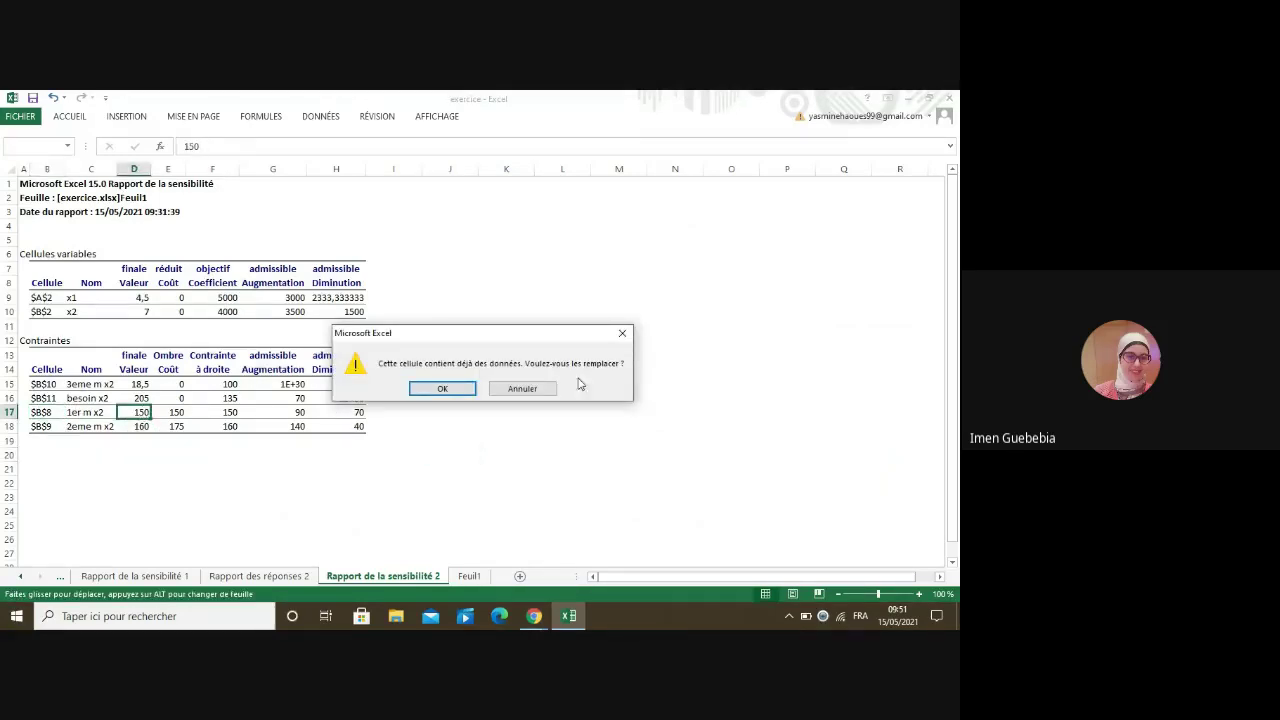
pyautogui.click(621, 334)
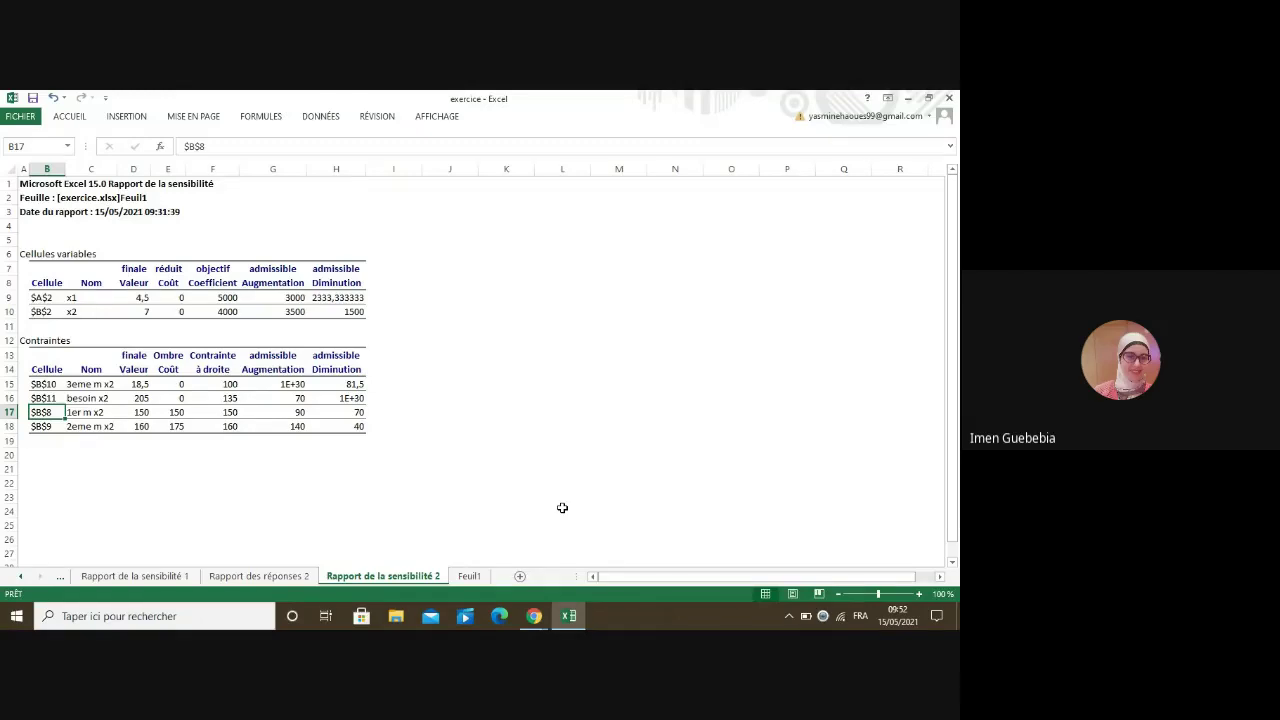
# - Examine the objective coefficient of x2 in cell F10 of the sensitivity report
pyautogui.click(229, 314)
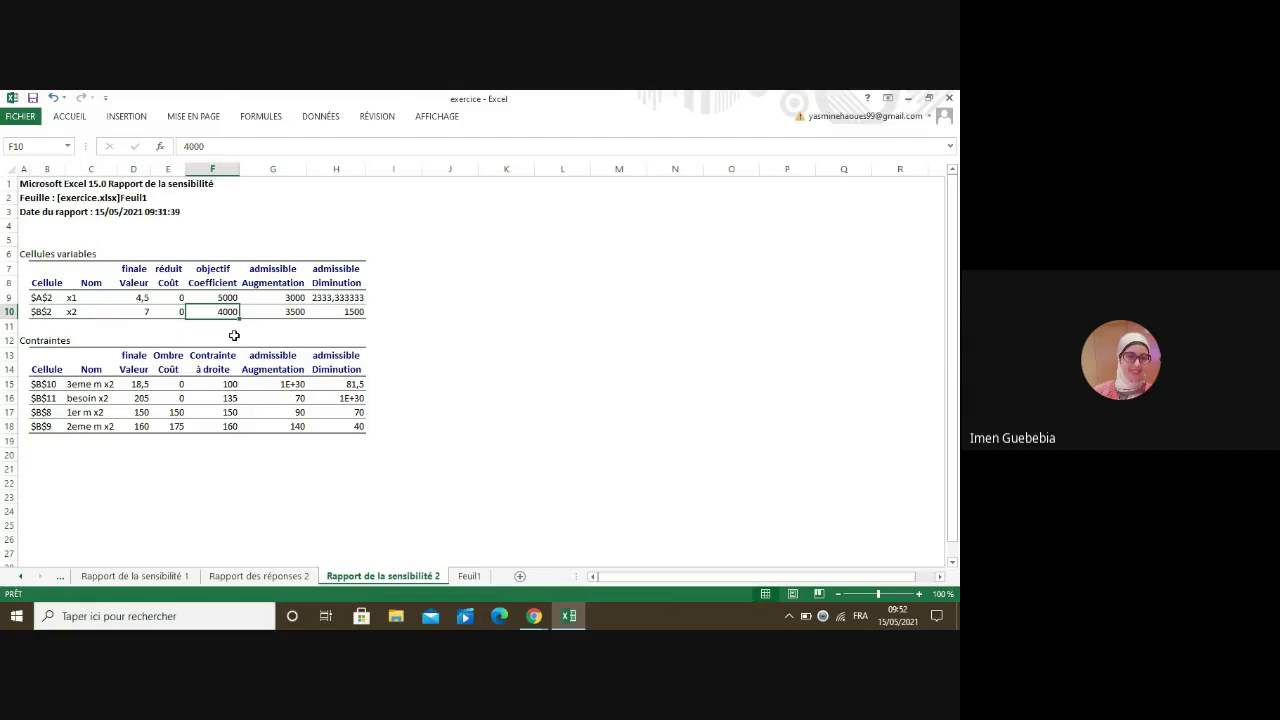
pyautogui.click(234, 336)
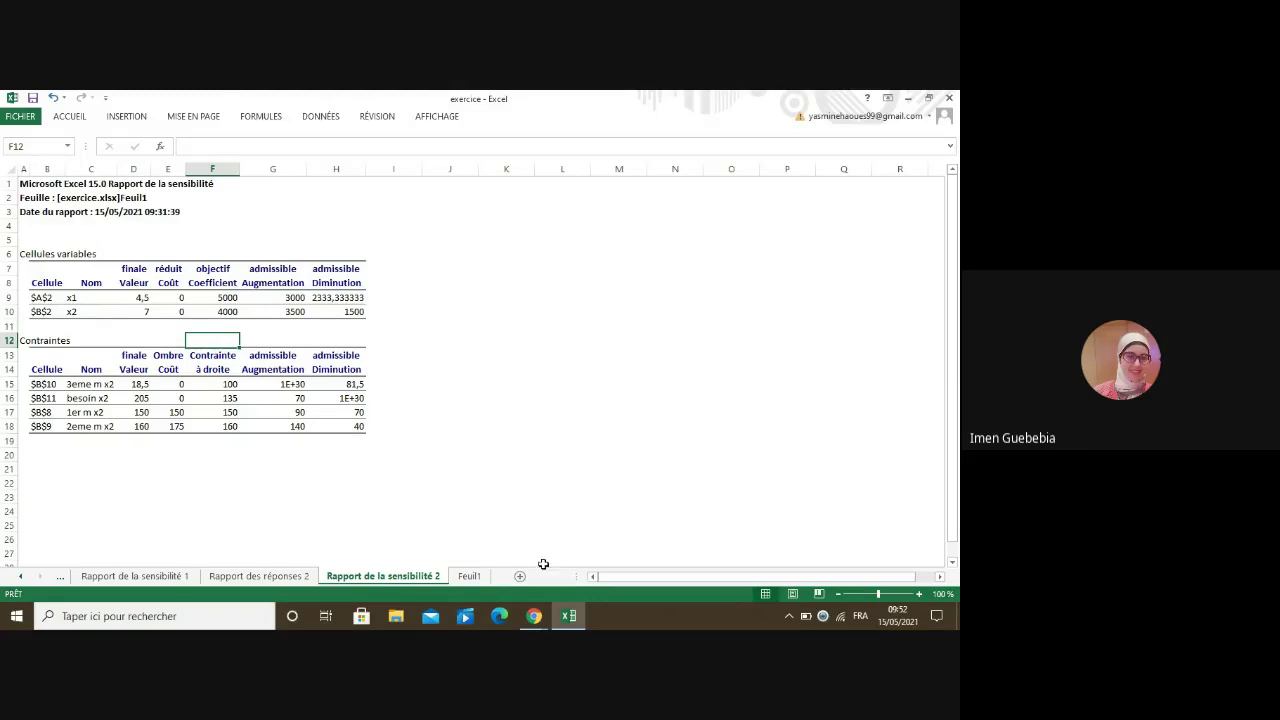
pyautogui.moveTo(535, 614)
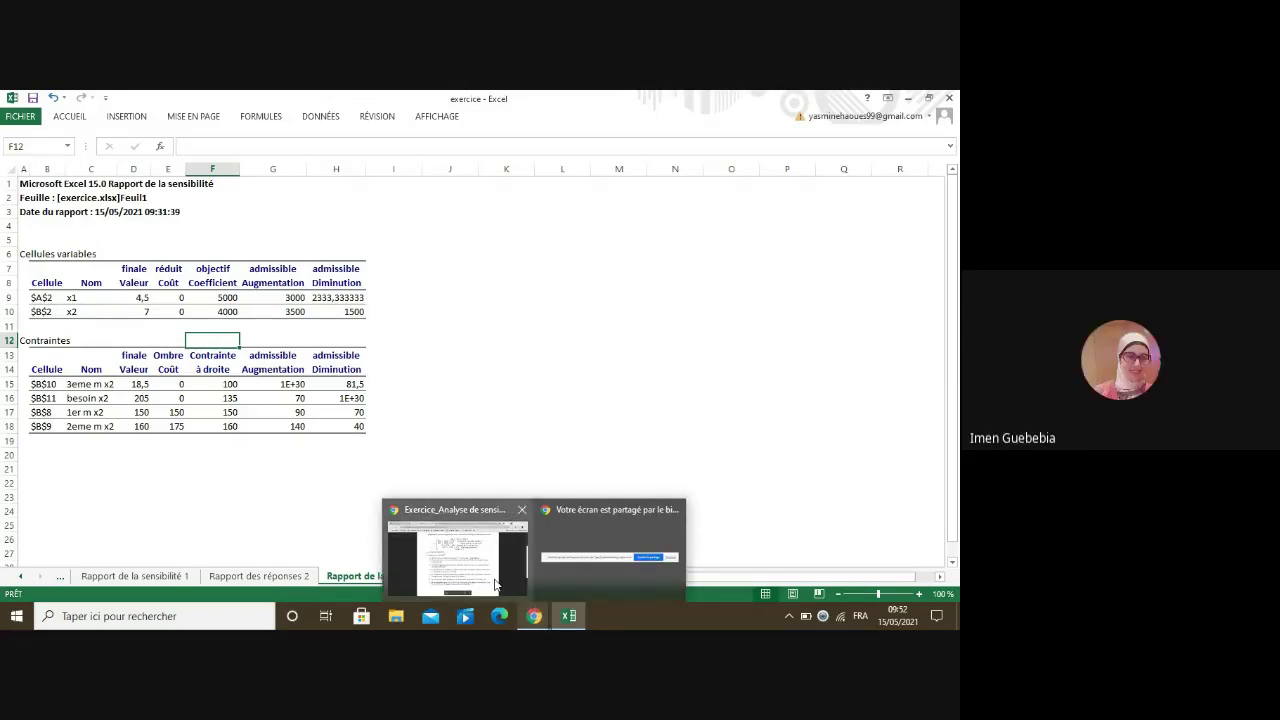
pyautogui.moveTo(495, 584)
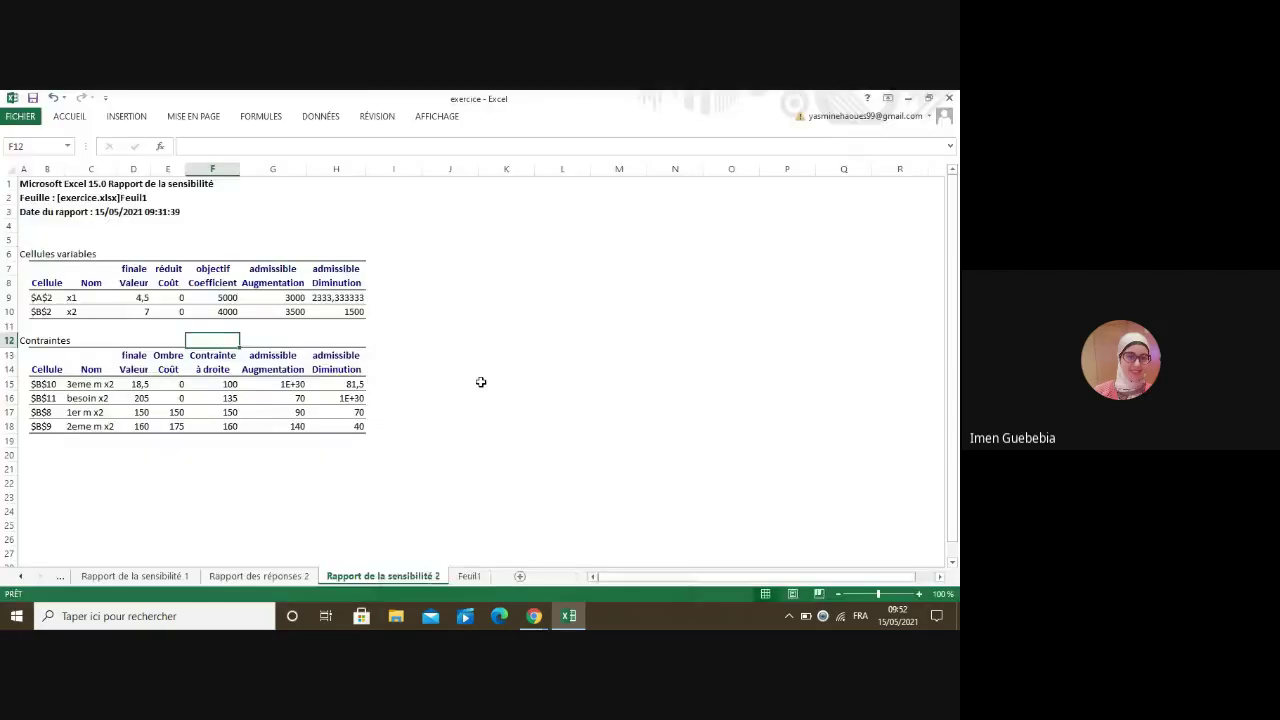
# - Switch to the Google Meet call in Chrome and unmute the microphone to speak, muting it again when done
pyautogui.click(534, 616)
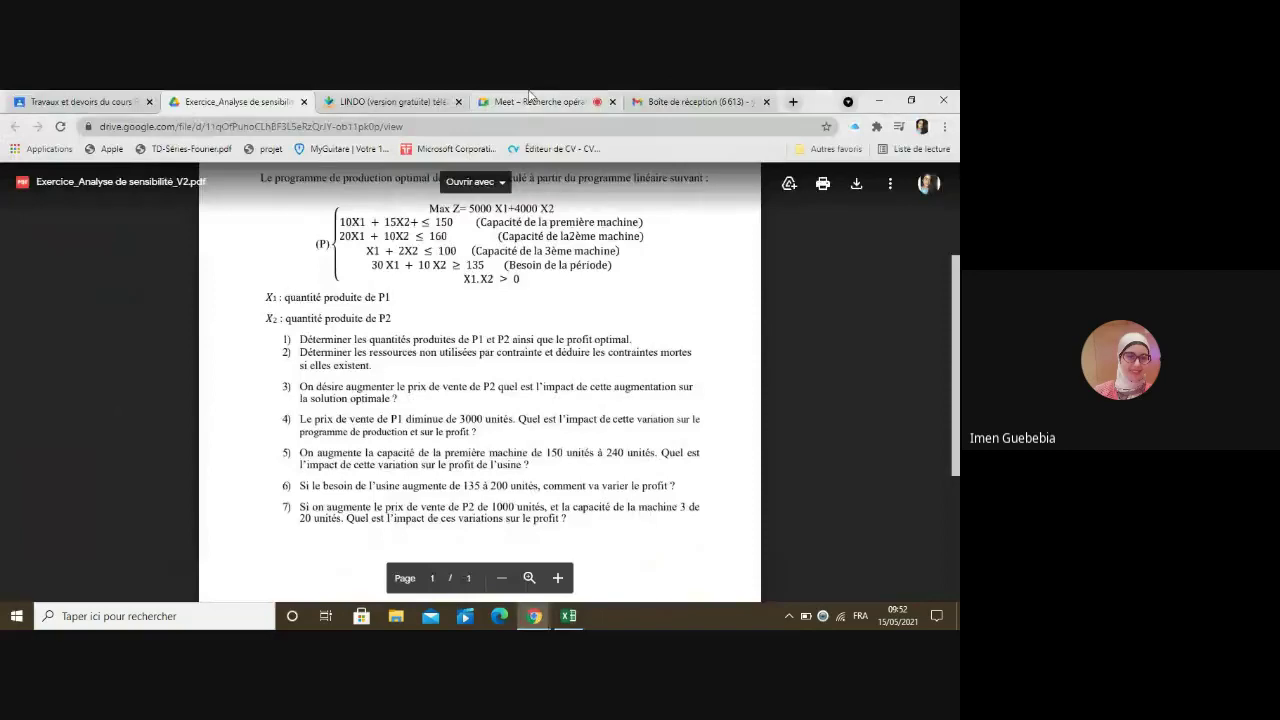
pyautogui.click(455, 543)
pyautogui.click(428, 571)
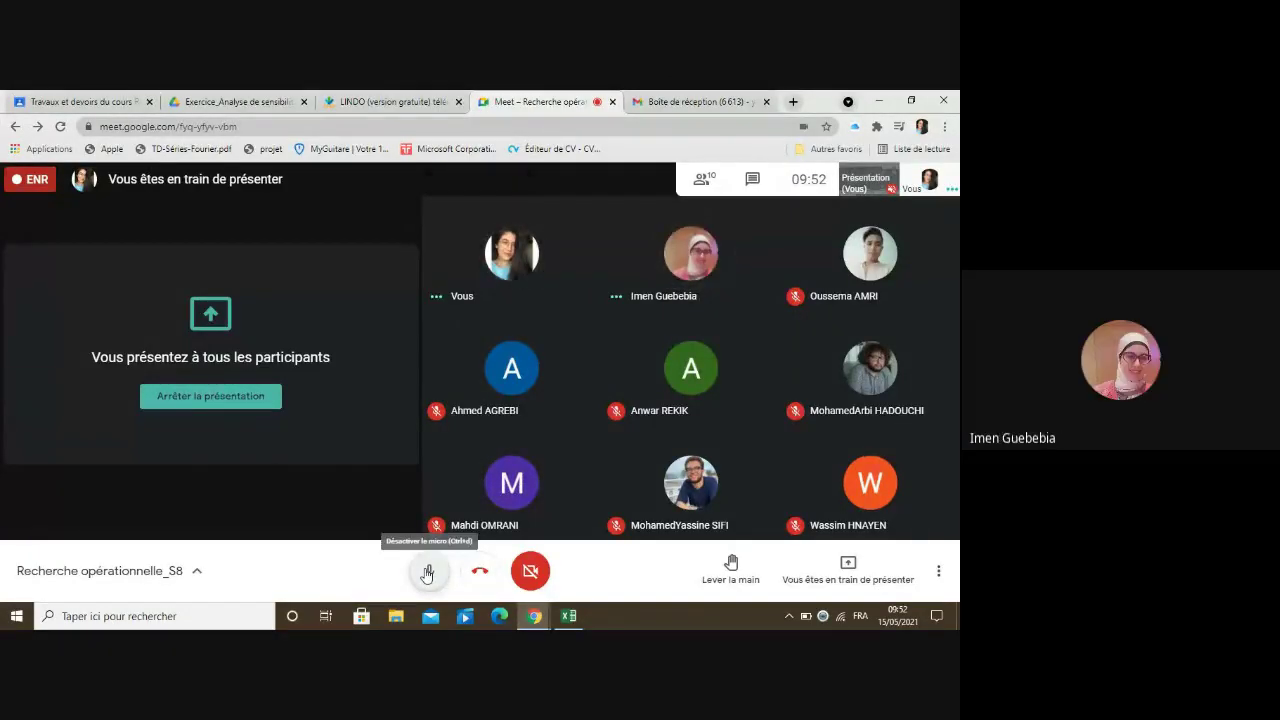
pyautogui.click(427, 572)
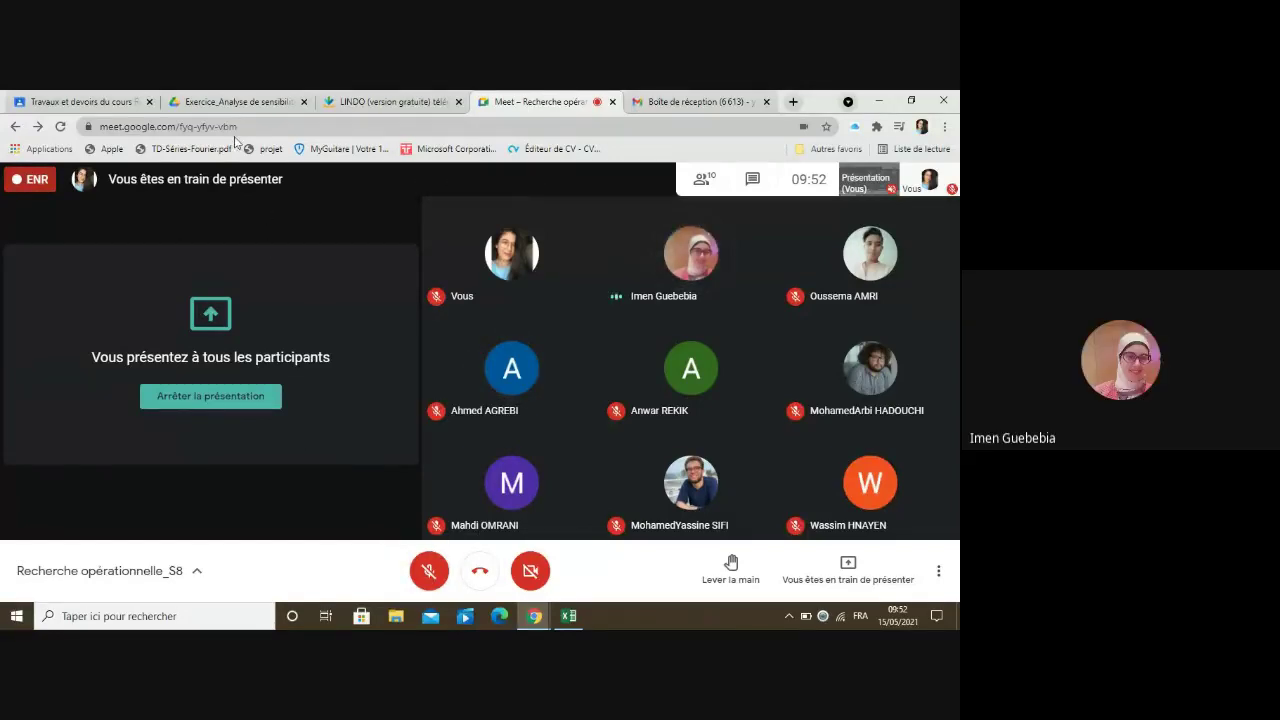
# - Glance at the exercise PDF, return to Rapport de la sensibilité 2 in Excel, and dismiss the Meet notification
pyautogui.click(246, 96)
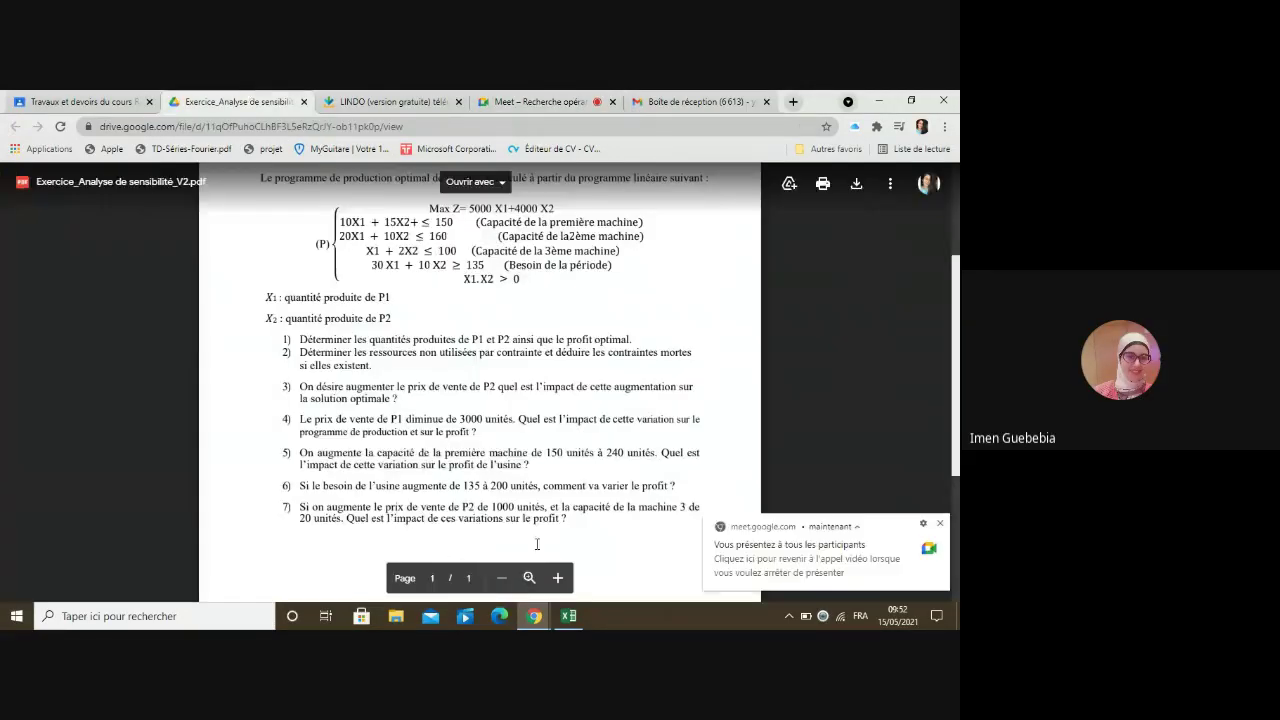
pyautogui.click(568, 616)
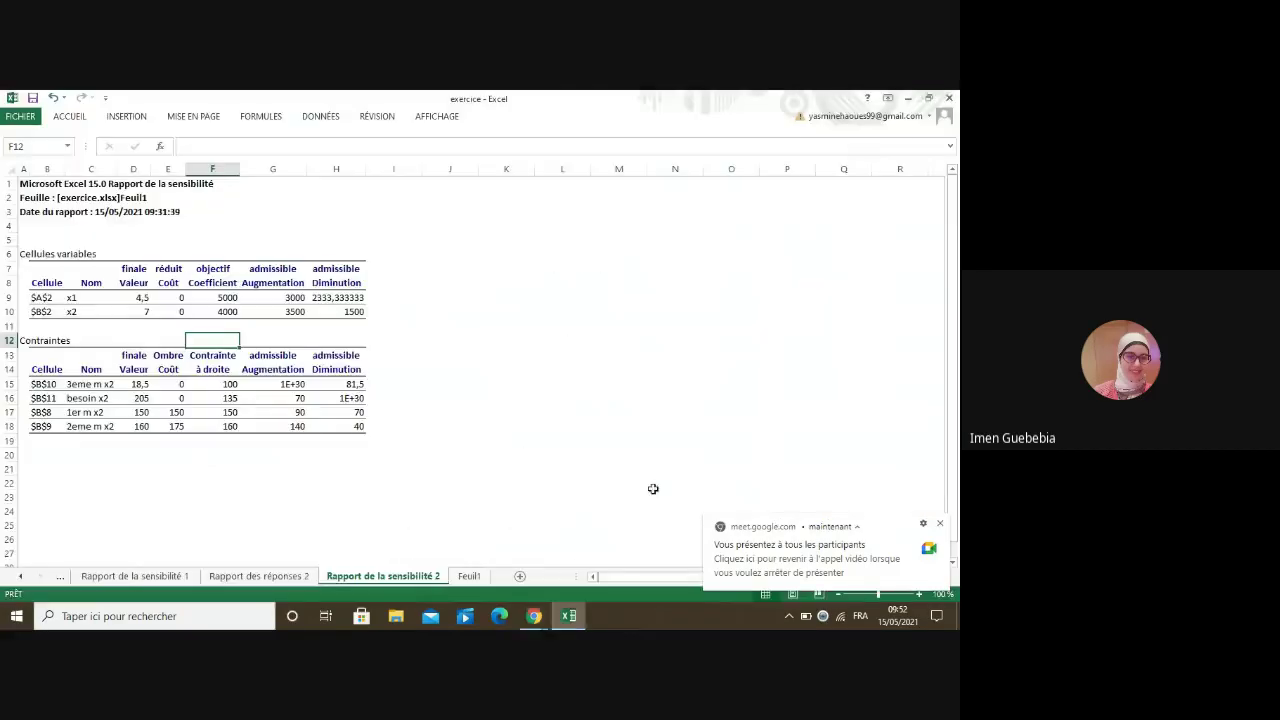
pyautogui.click(940, 524)
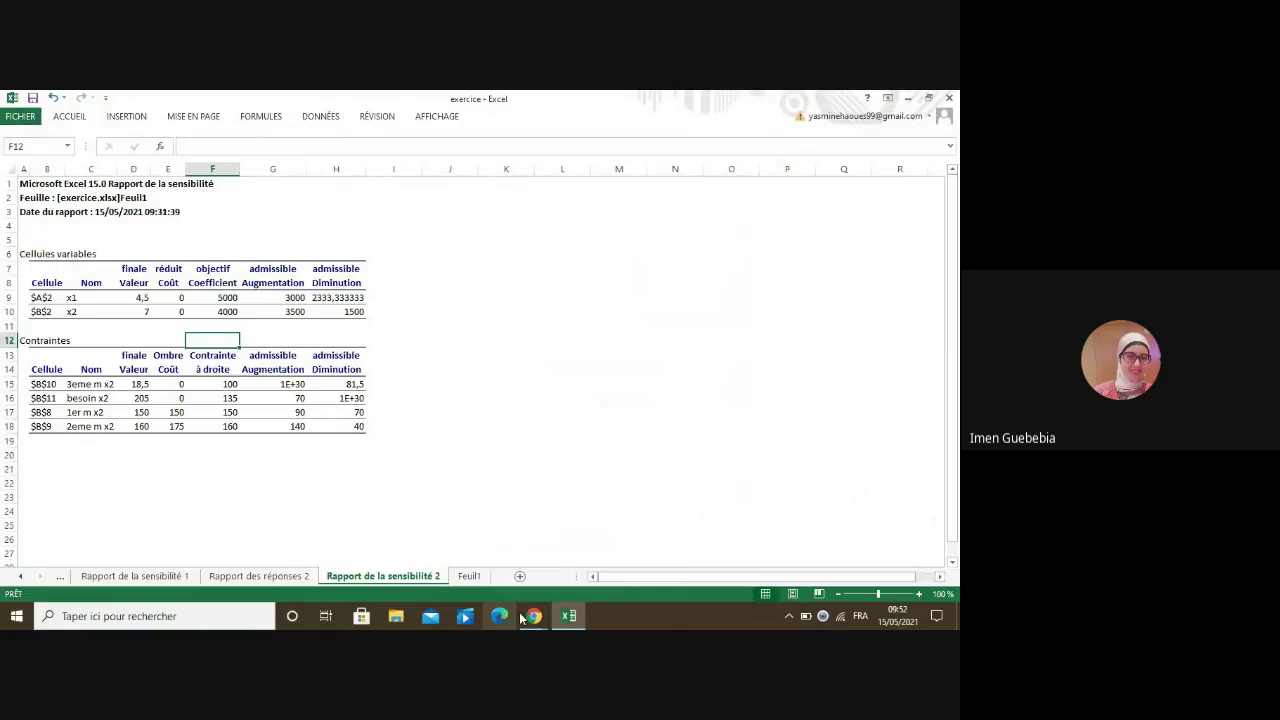
# - Alternate between the exercise PDF in Chrome and Excel's sensitivity report, reading the linear program and questions 1 to 7
pyautogui.moveTo(534, 614)
pyautogui.click(535, 616)
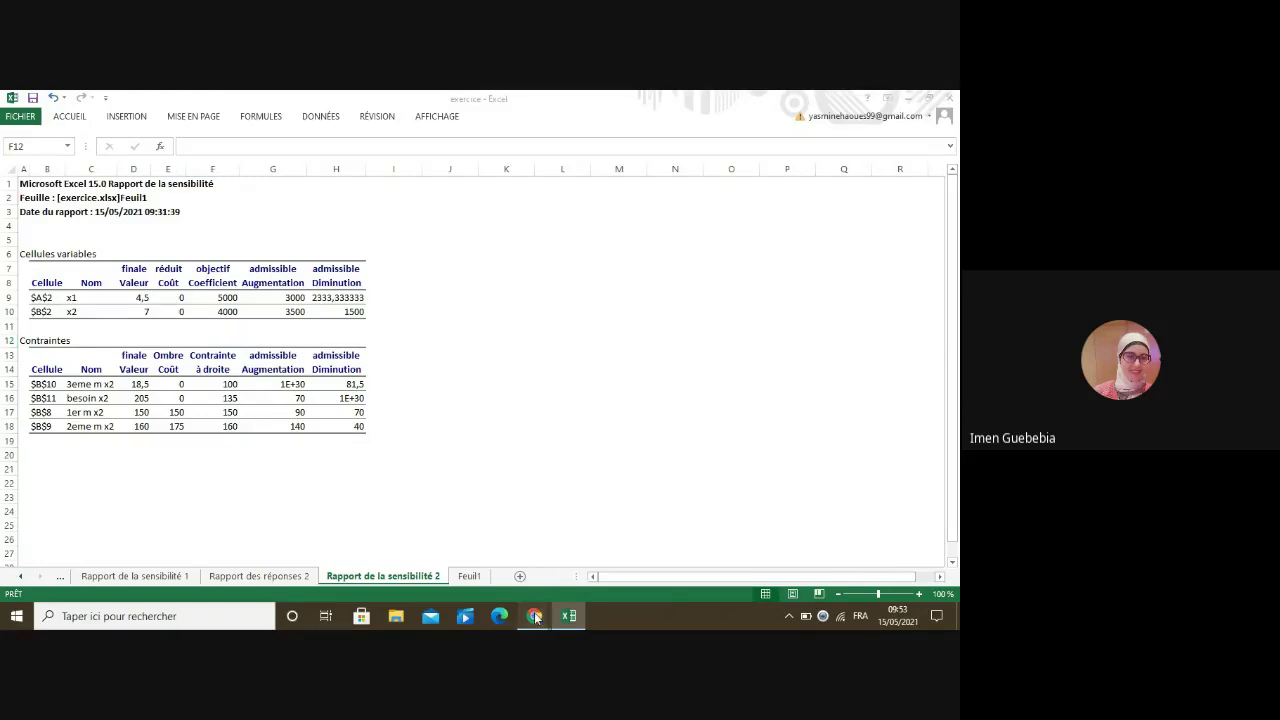
pyautogui.click(468, 578)
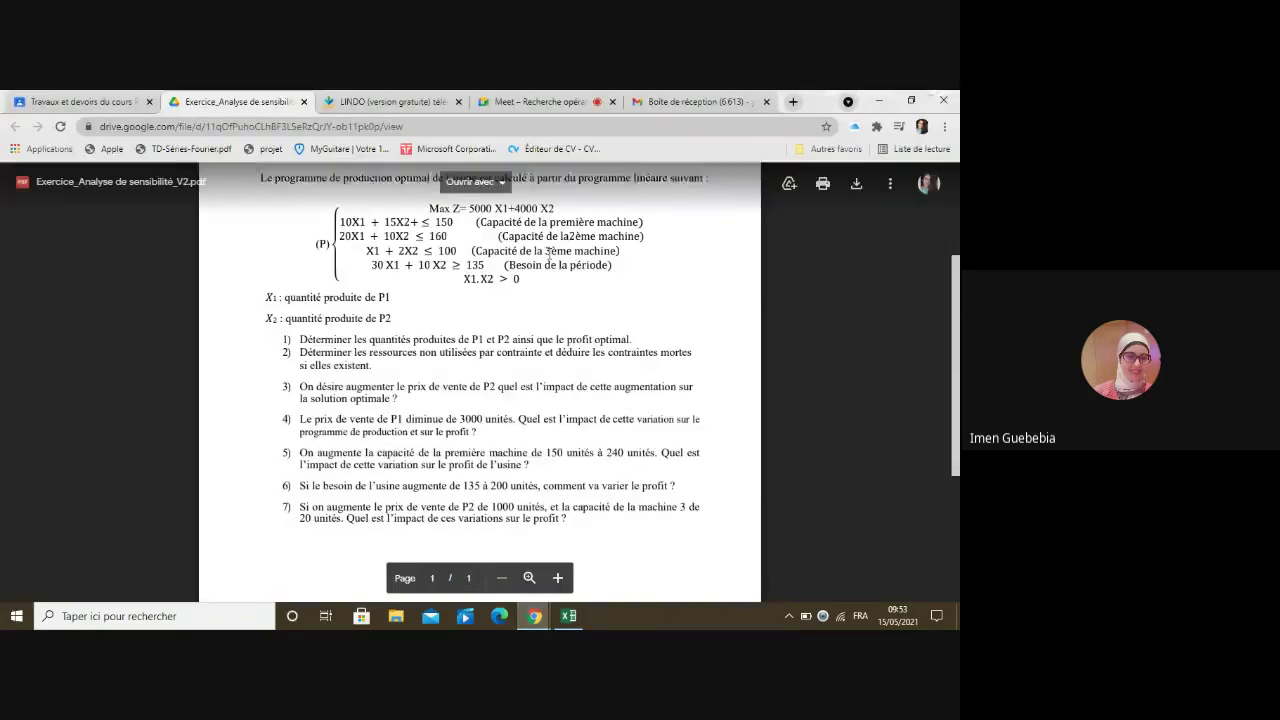
pyautogui.click(567, 617)
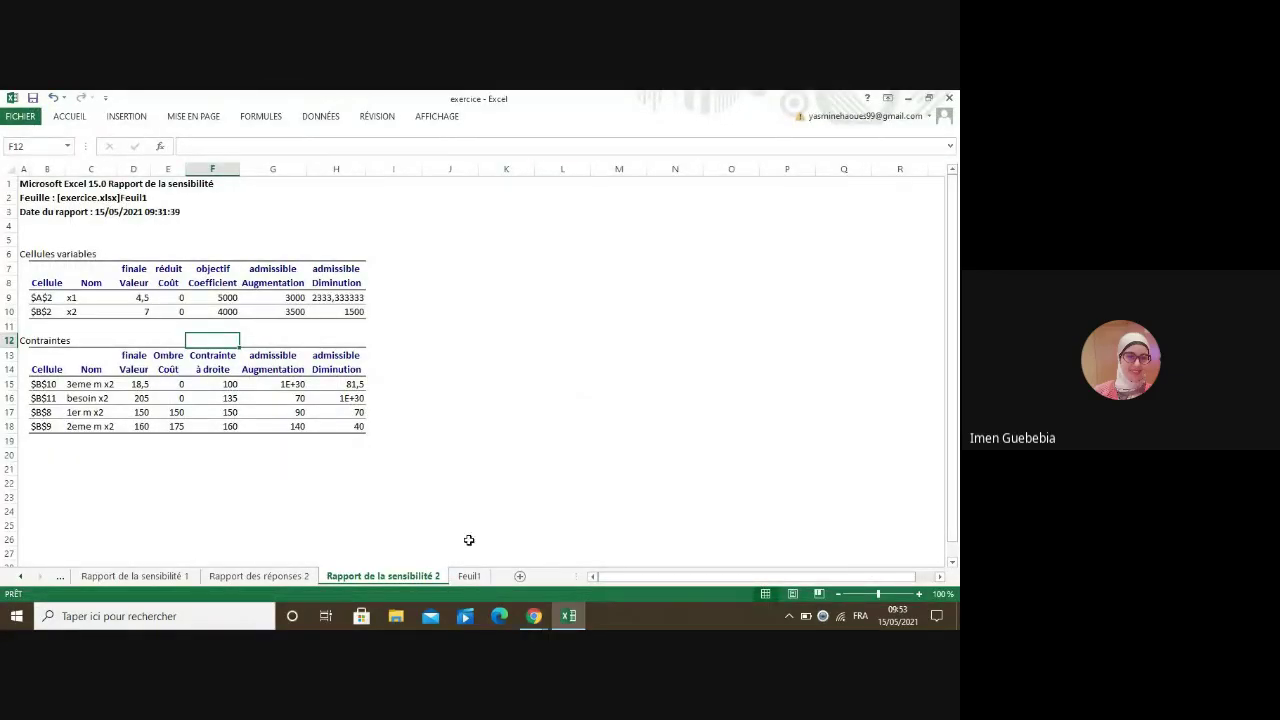
pyautogui.click(534, 616)
pyautogui.click(489, 575)
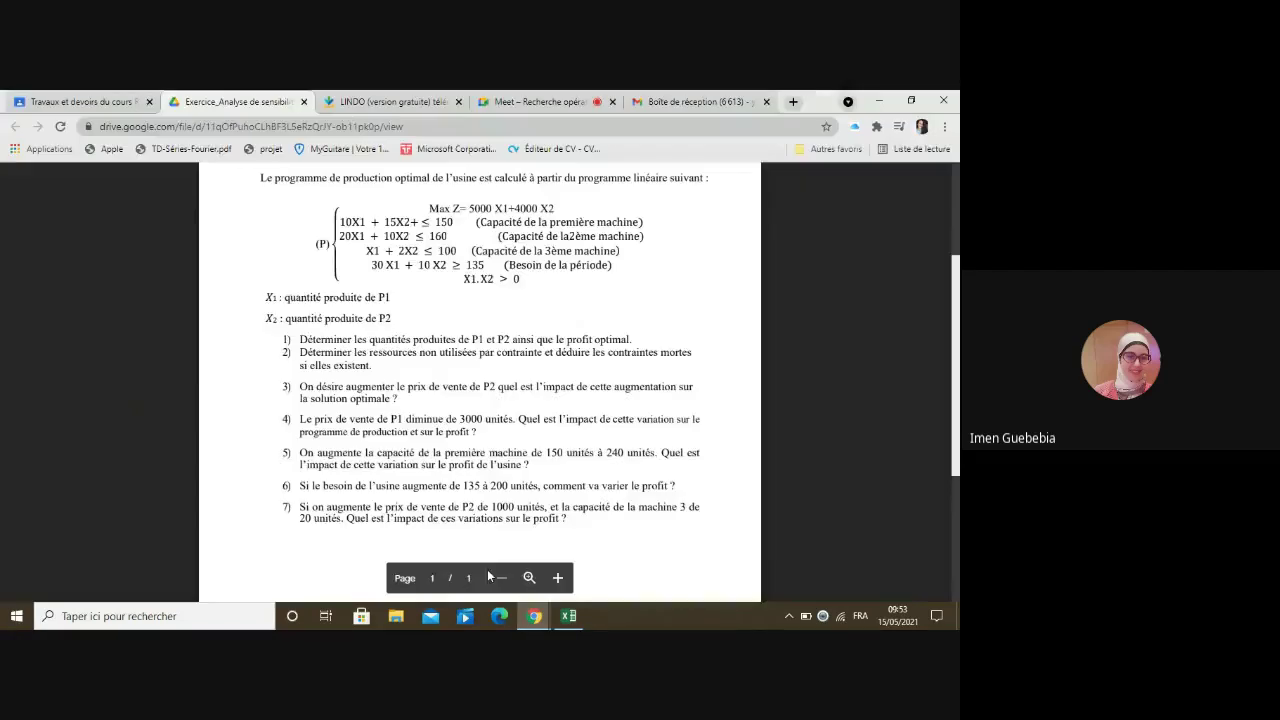
pyautogui.scroll(-3, 480, 380)
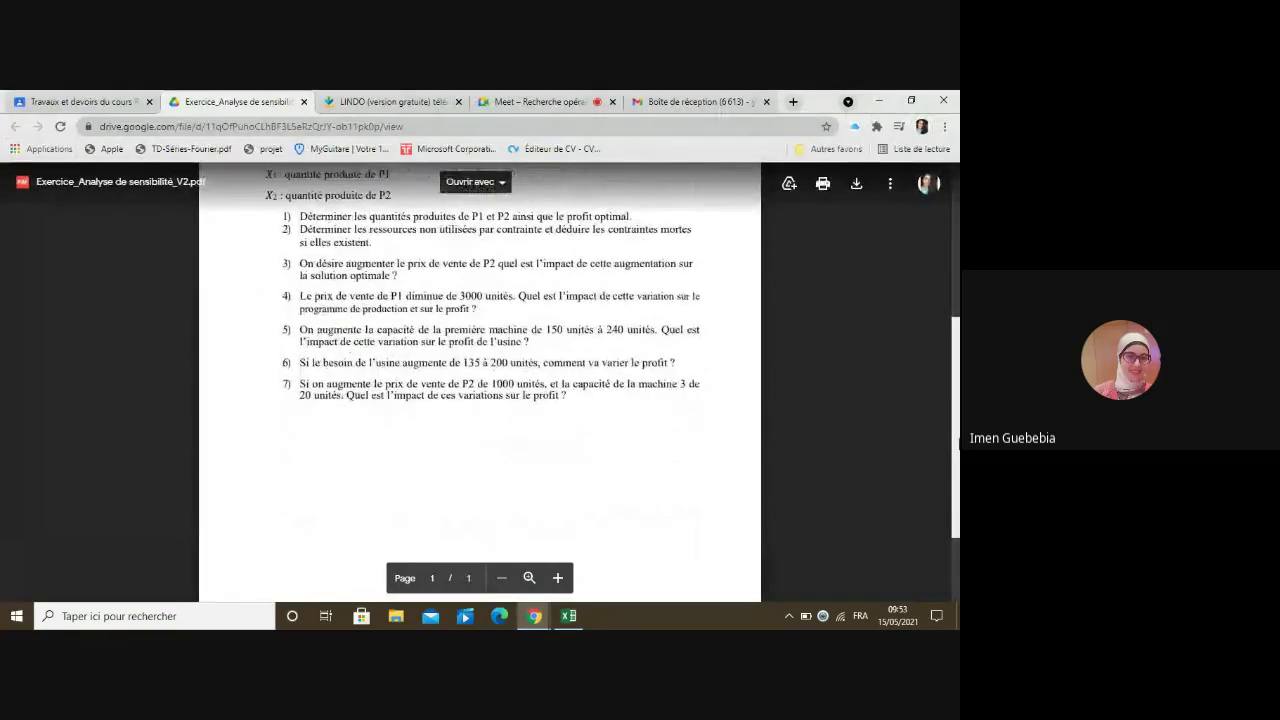
pyautogui.scroll(1, 841, 234)
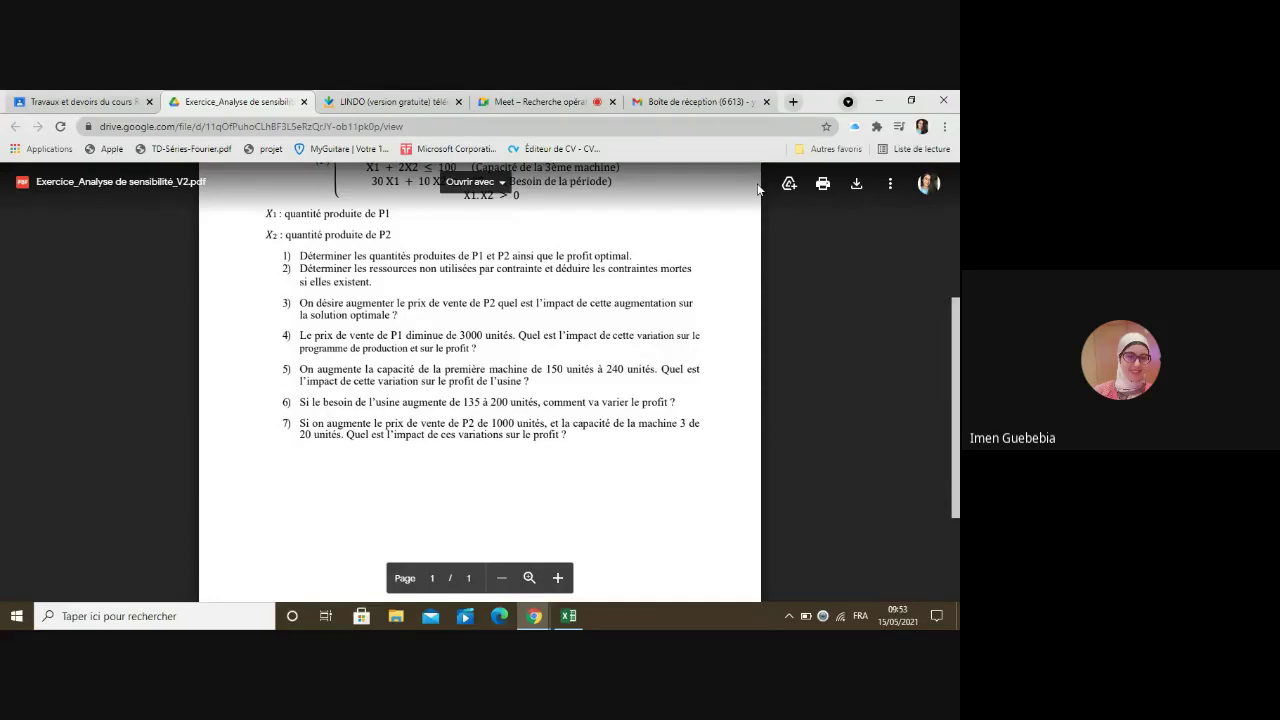
# - Return to the sensitivity report in Excel and examine row 17, the 1er m constraint, leaving an empty cell selected
pyautogui.click(568, 616)
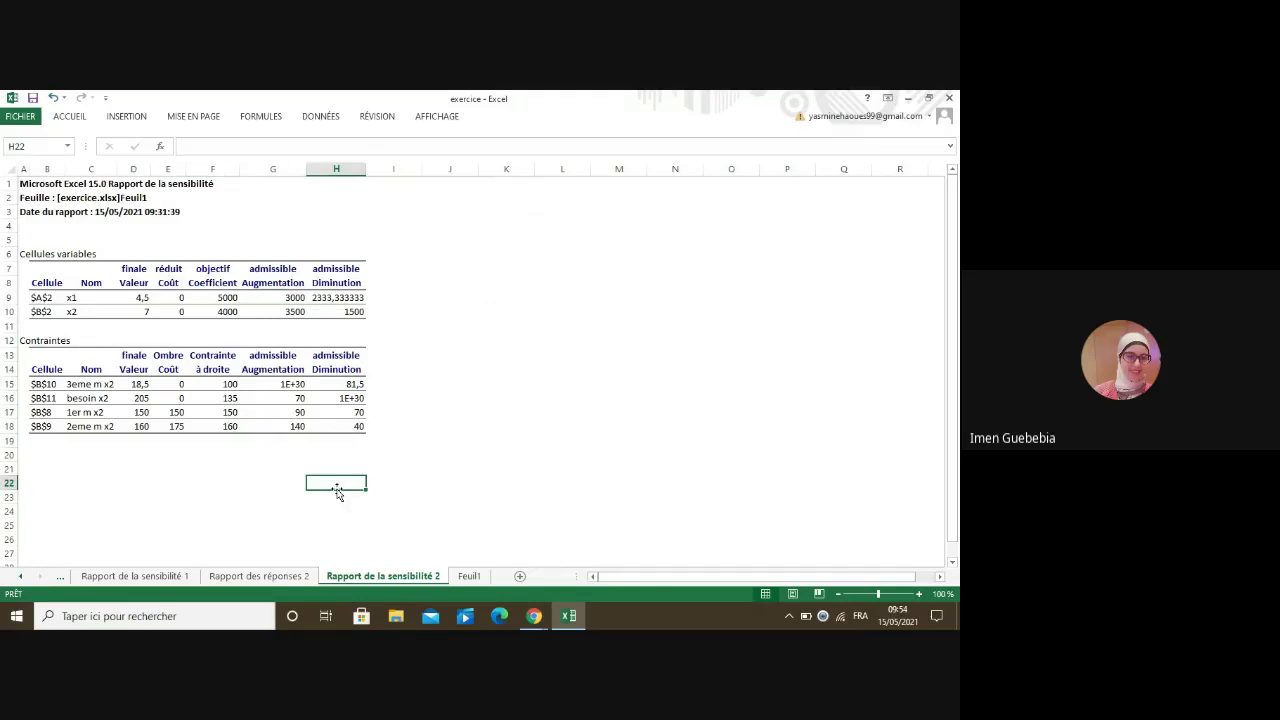
pyautogui.click(100, 410)
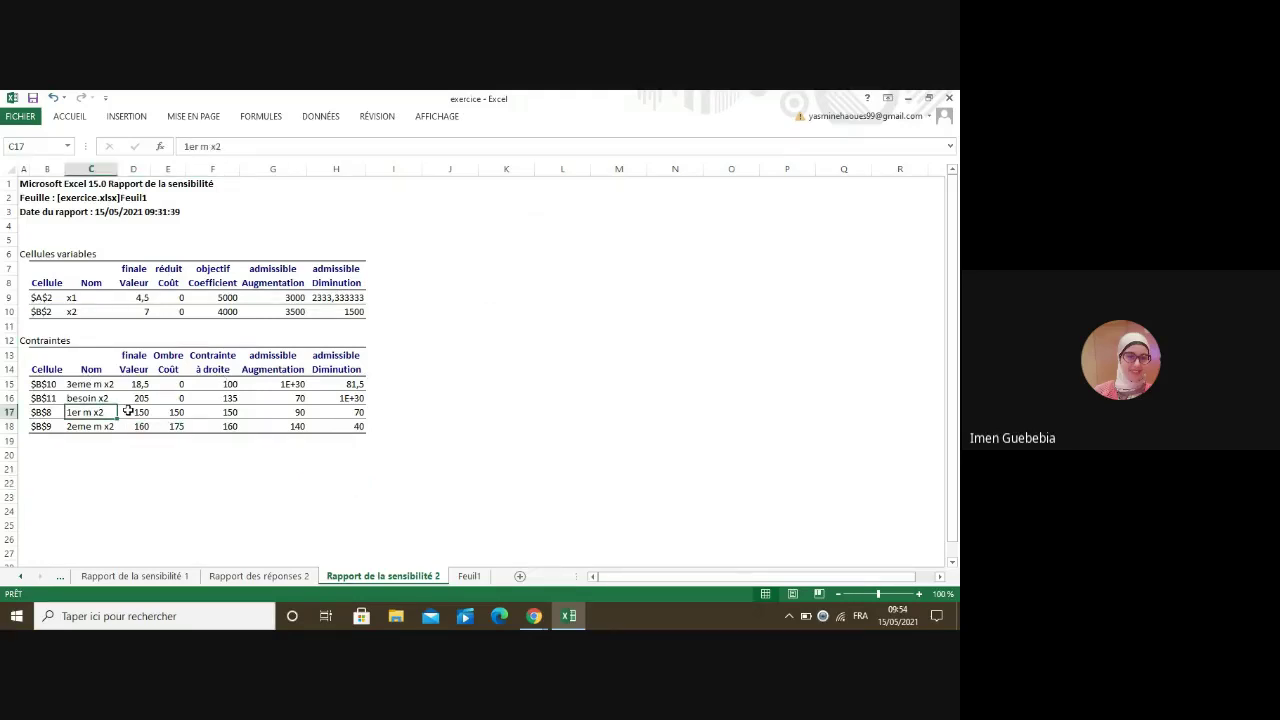
pyautogui.click(9, 412)
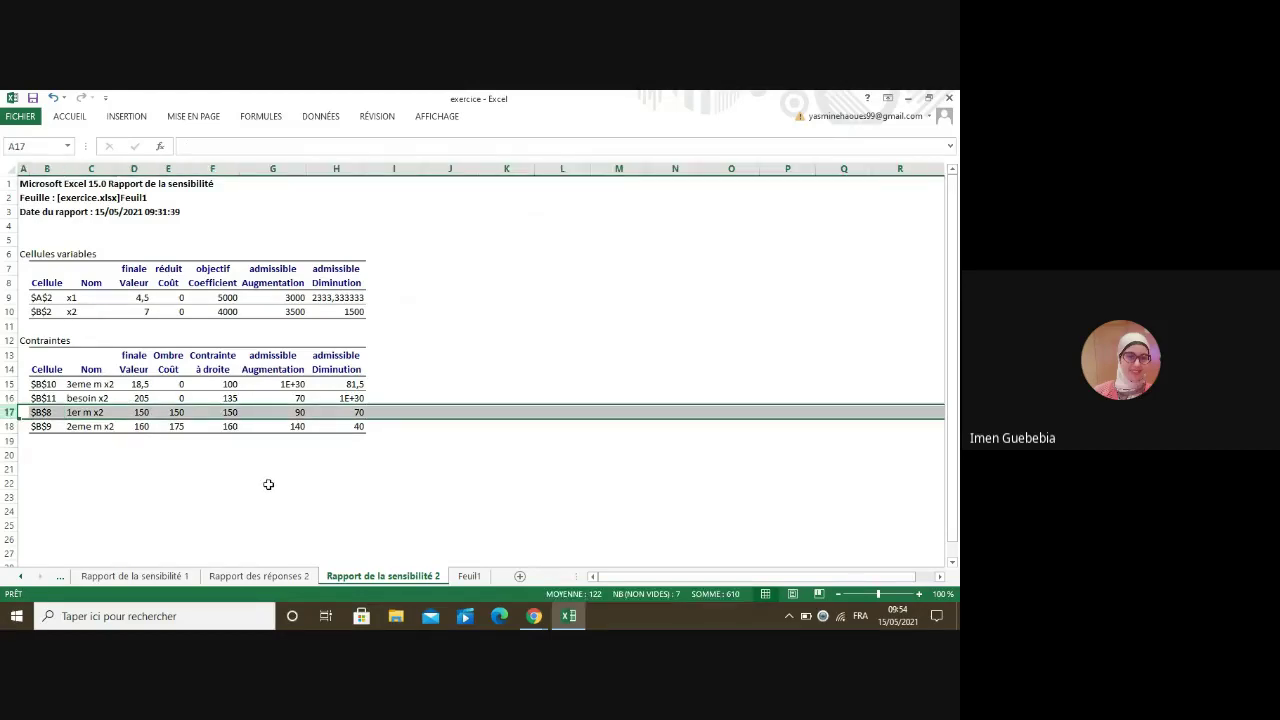
pyautogui.click(103, 468)
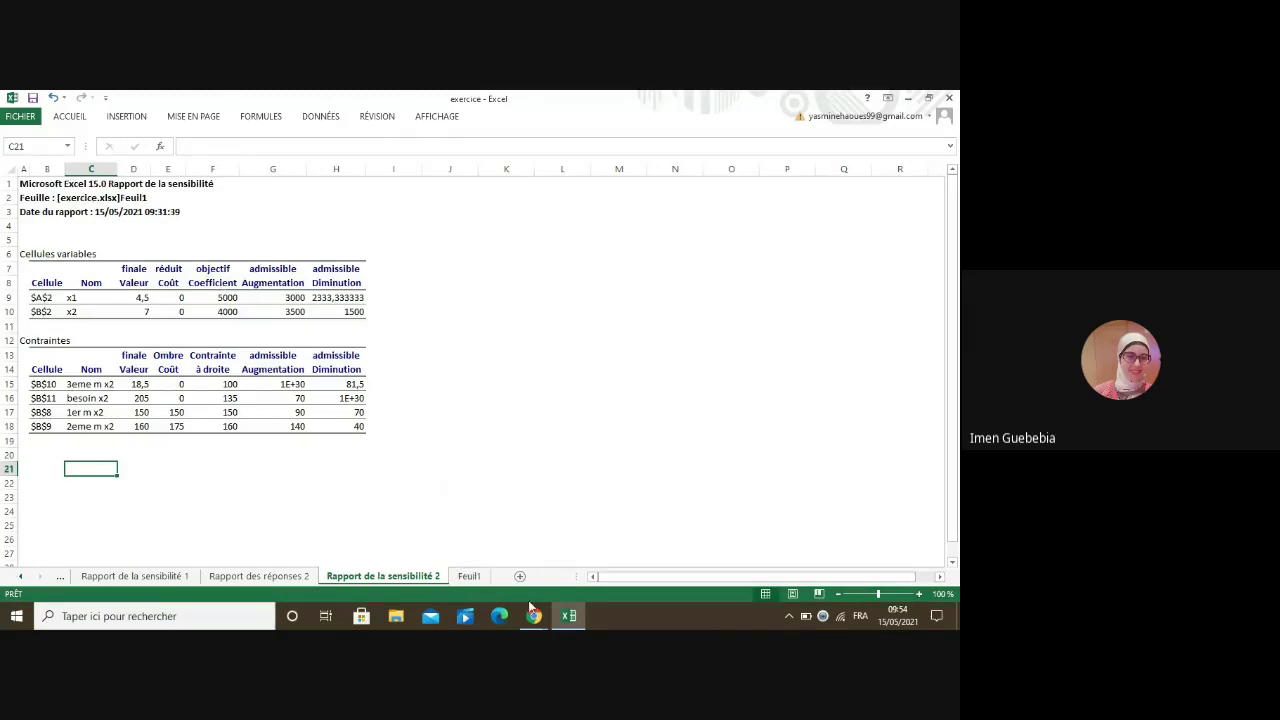
# - Bring up the Google Meet call in Chrome and briefly unmute the microphone before muting it again
pyautogui.moveTo(531, 607)
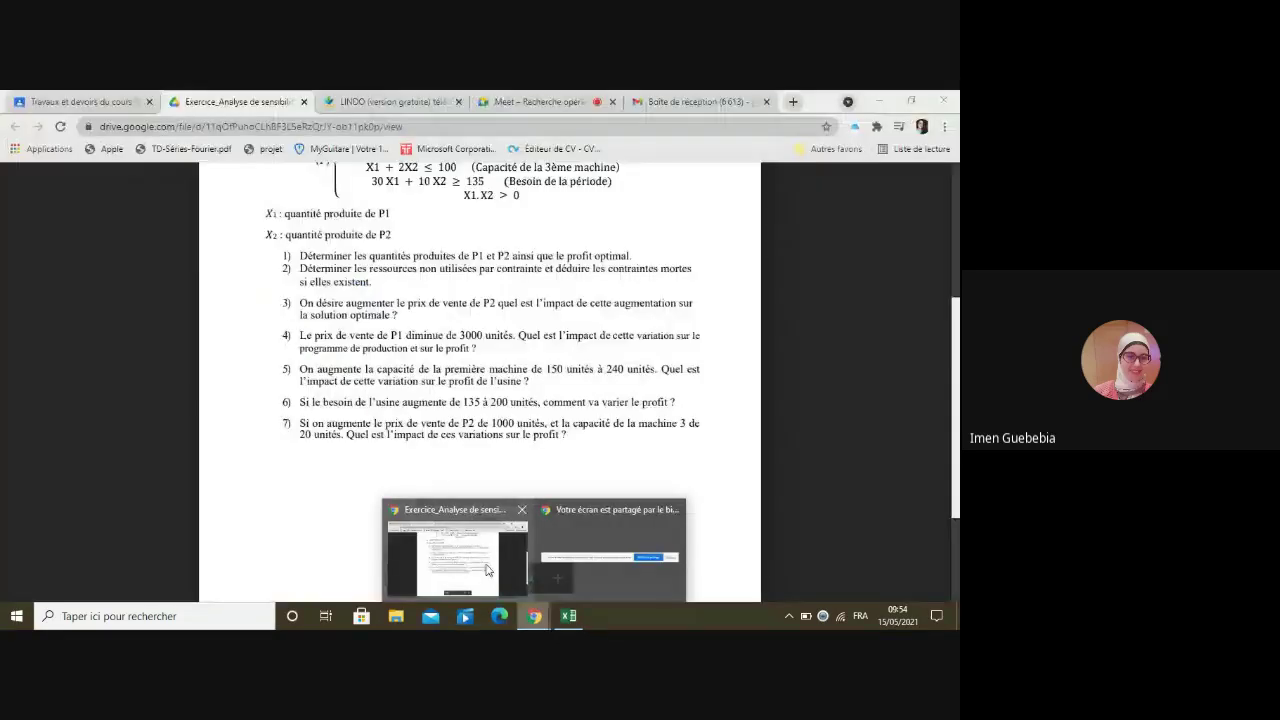
pyautogui.click(488, 570)
pyautogui.click(567, 104)
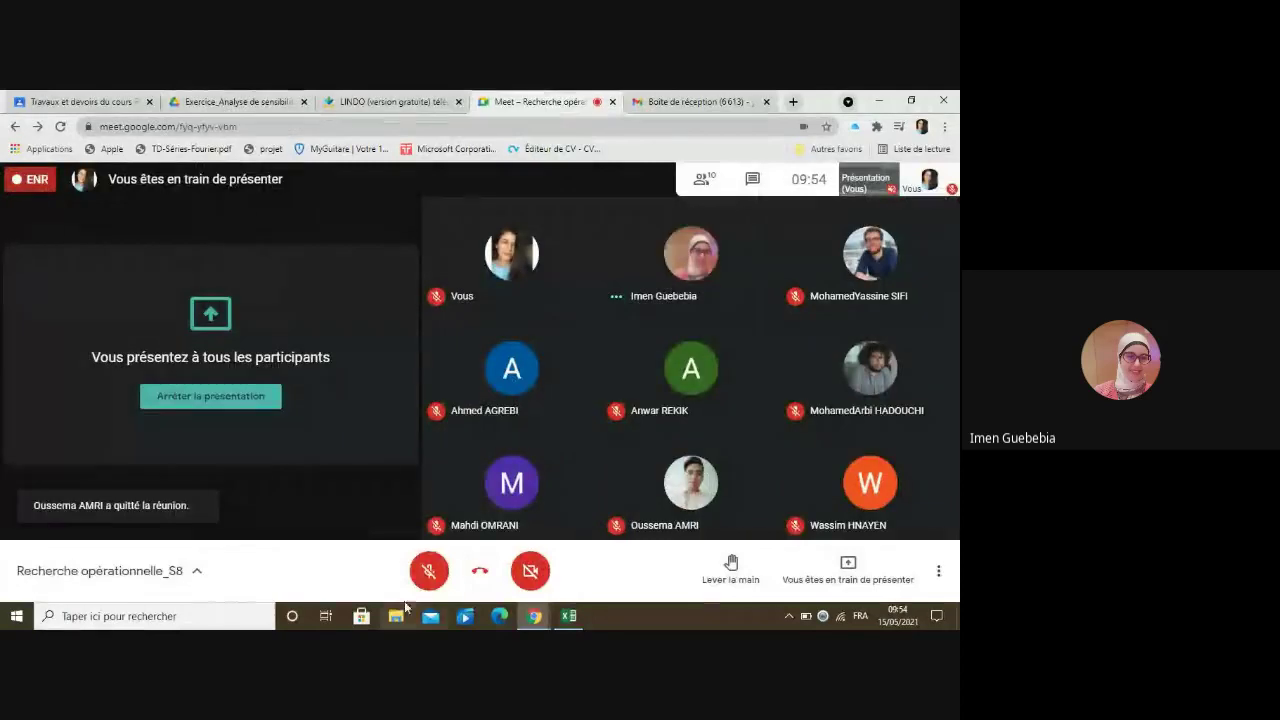
pyautogui.click(429, 572)
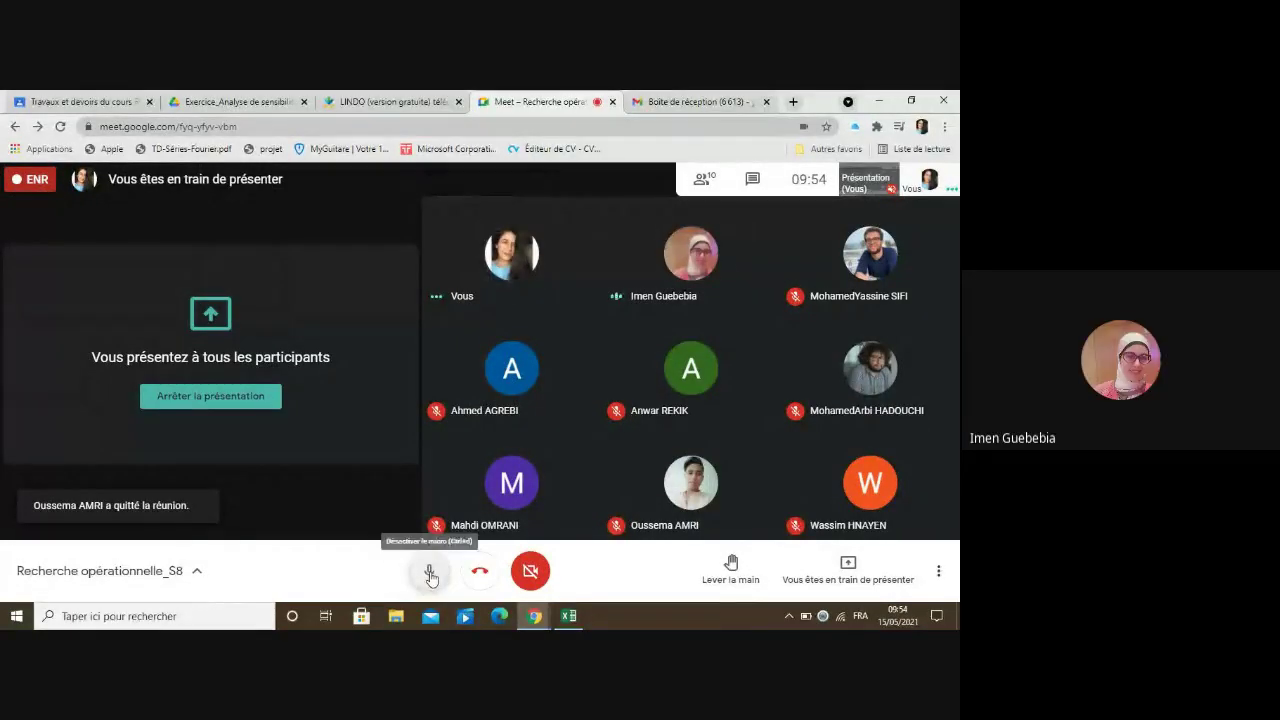
pyautogui.click(429, 575)
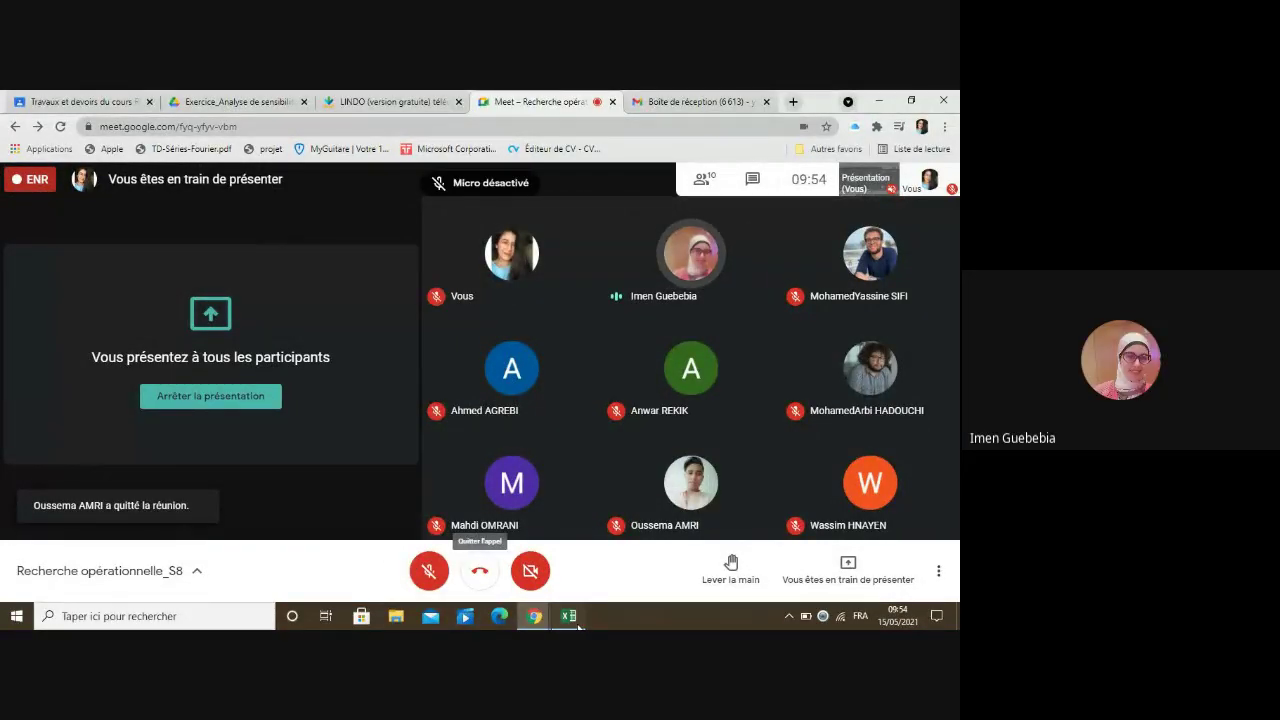
# - Return to the sensitivity report in Excel, select an empty cell below the constraints, and dismiss the Meet notification
pyautogui.click(568, 616)
pyautogui.click(188, 456)
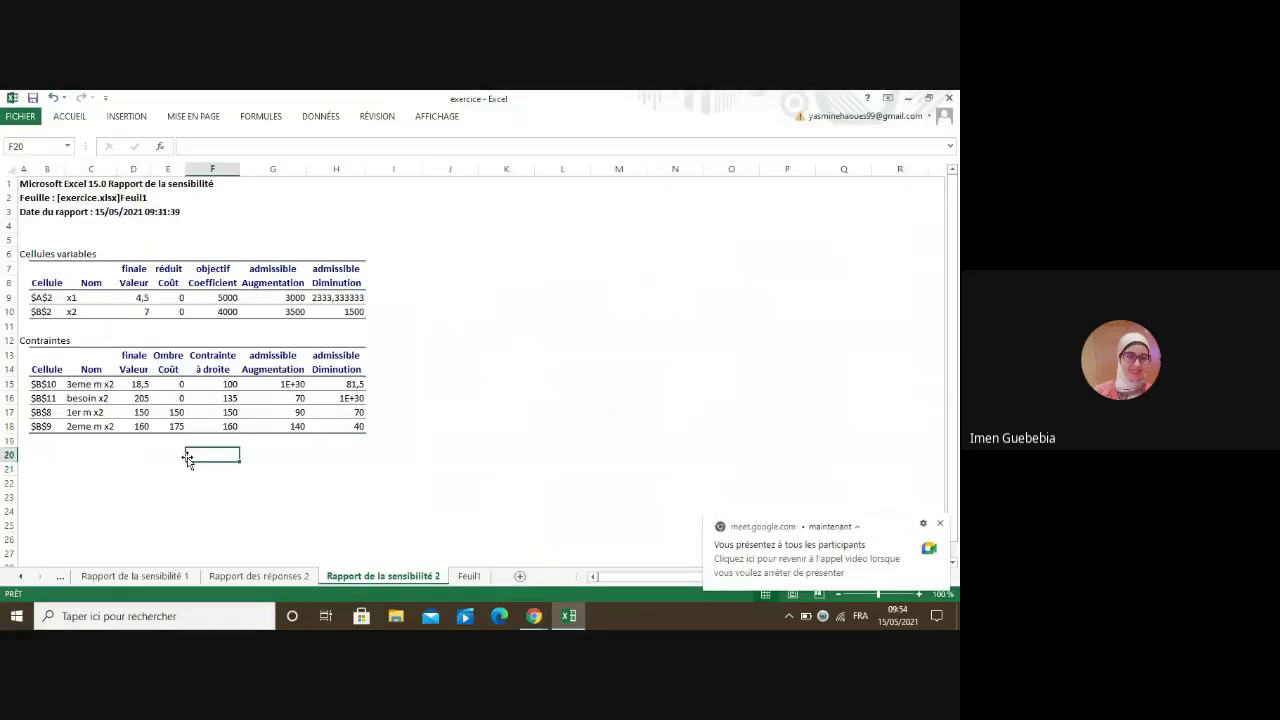
pyautogui.click(940, 524)
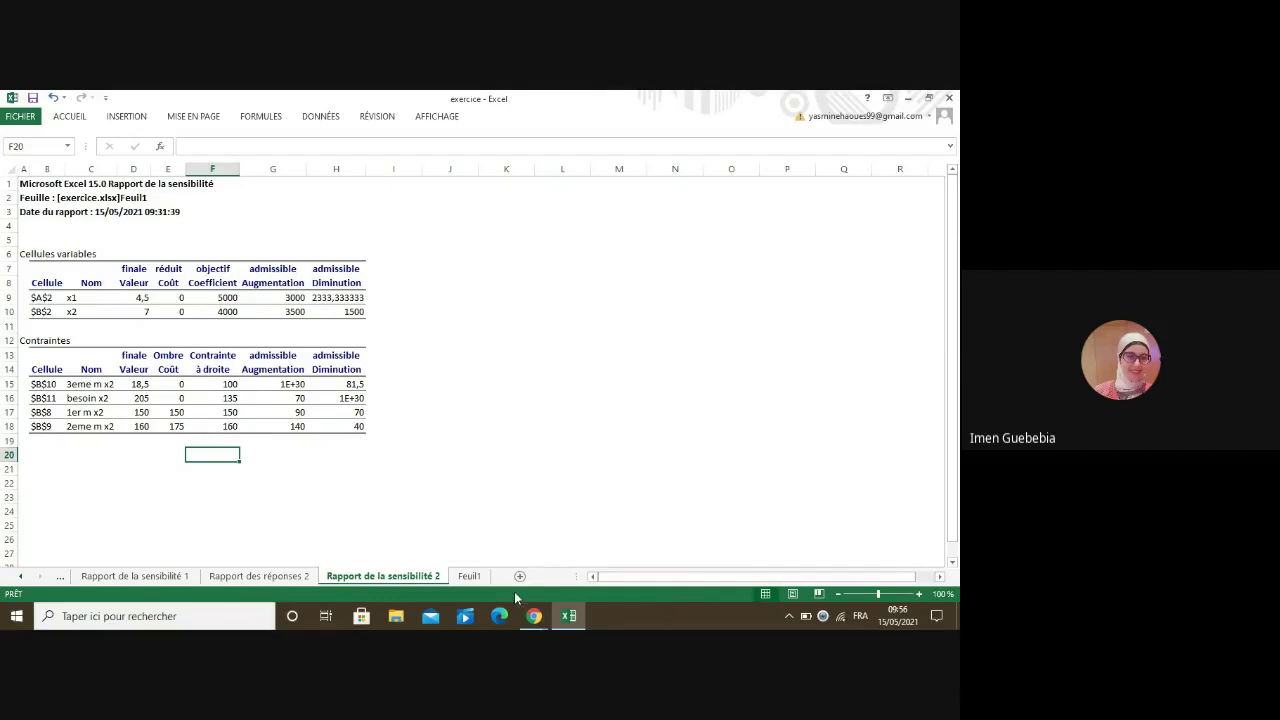
# - Go back to the Google Meet call in Chrome, unmute the microphone to reply, and mute it again
pyautogui.click(534, 616)
pyautogui.click(485, 567)
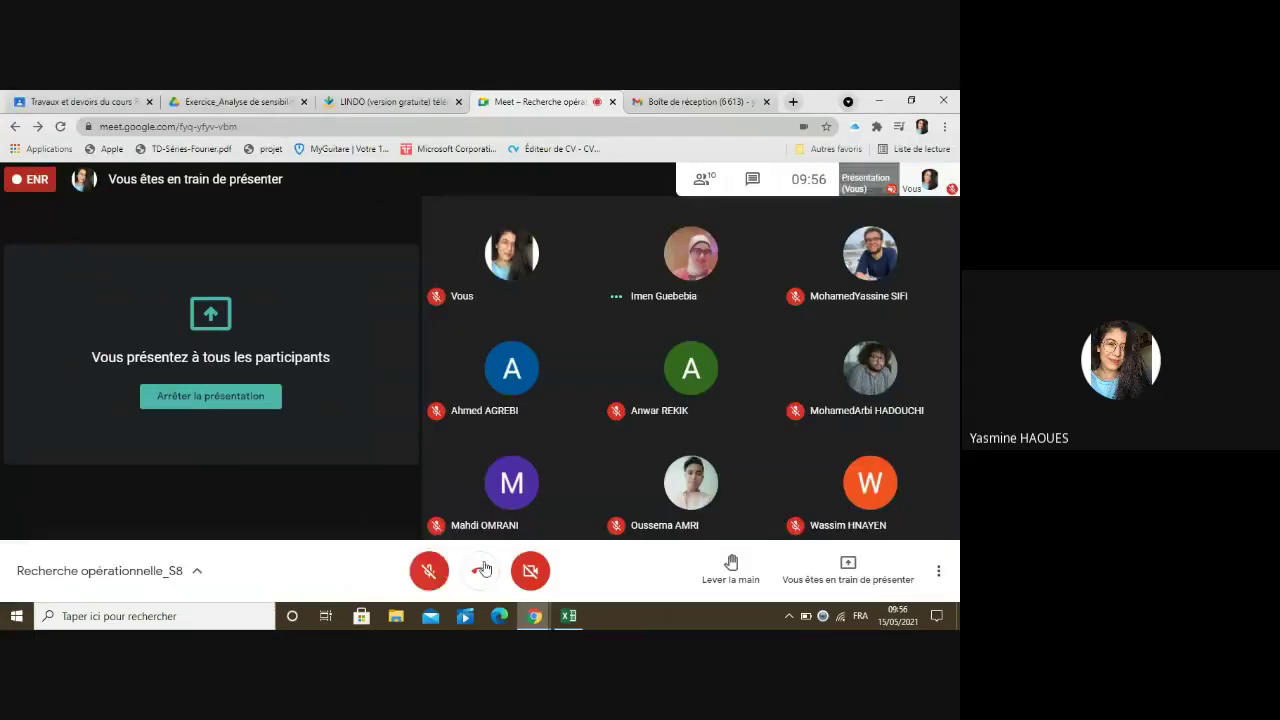
pyautogui.click(432, 572)
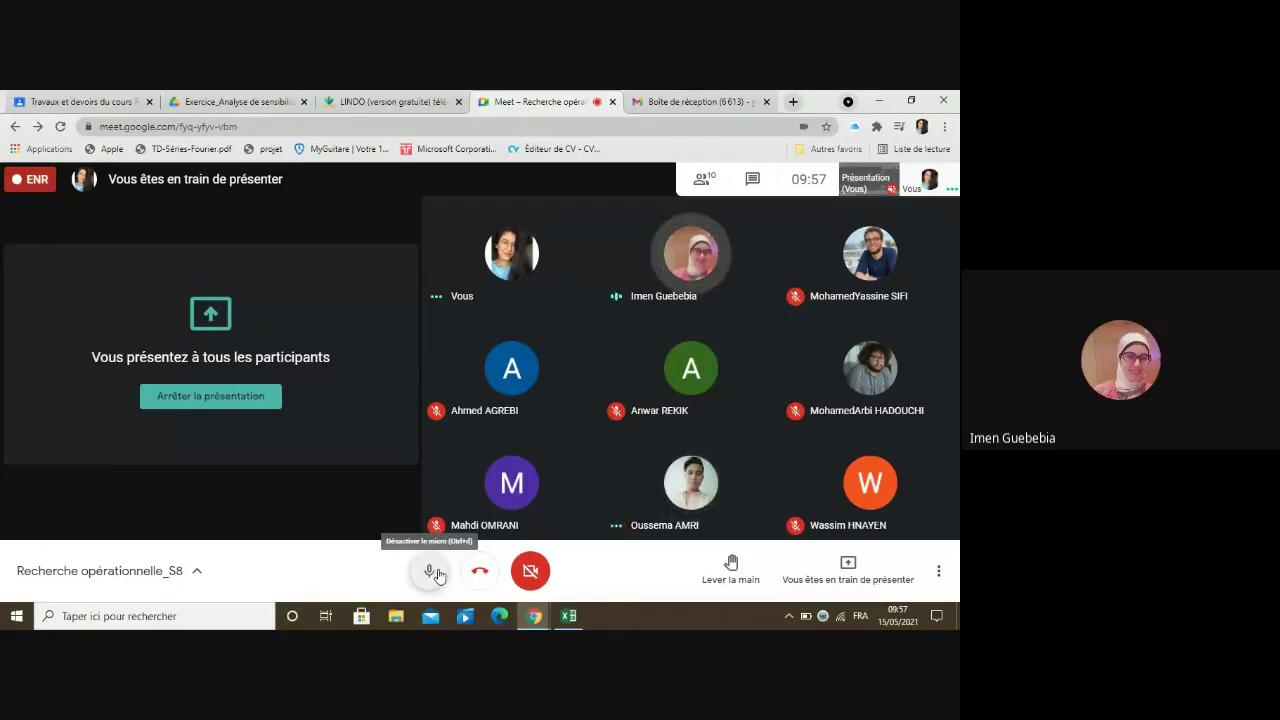
pyautogui.click(432, 572)
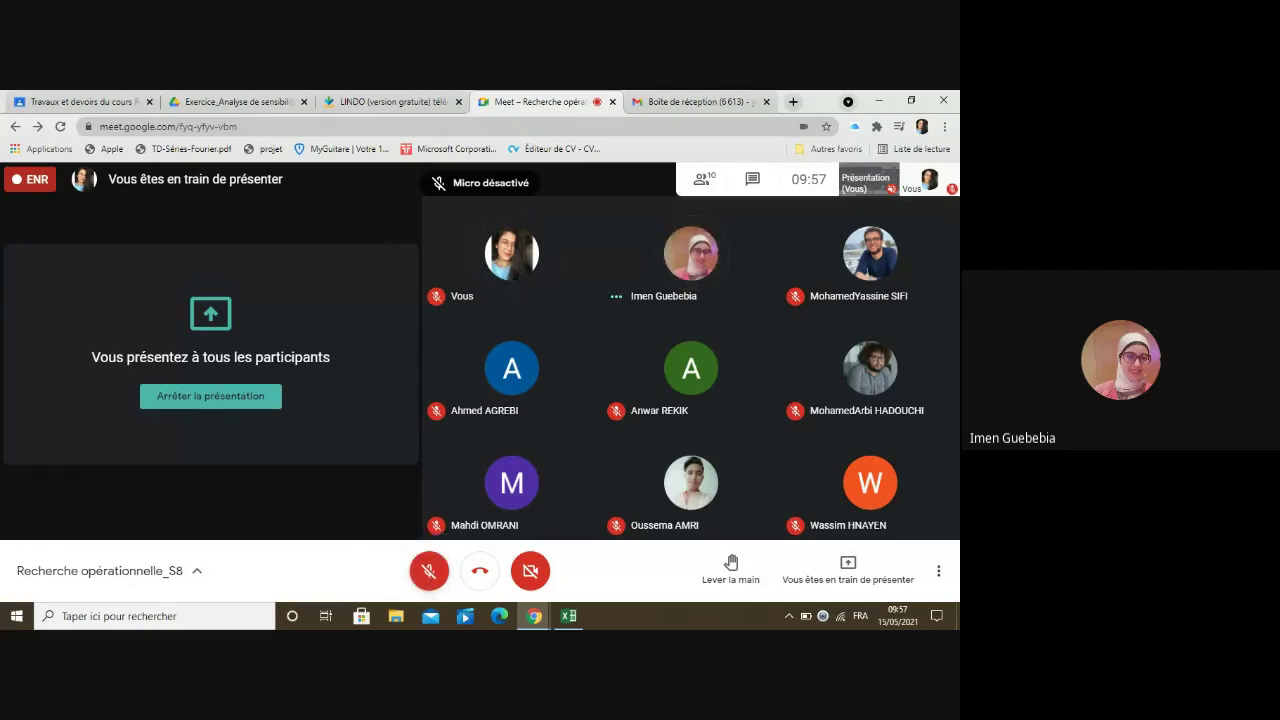
# - Check the sensitivity report in Excel, then return to the Meet call in Chrome to unmute and re-mute the microphone
pyautogui.click(578, 622)
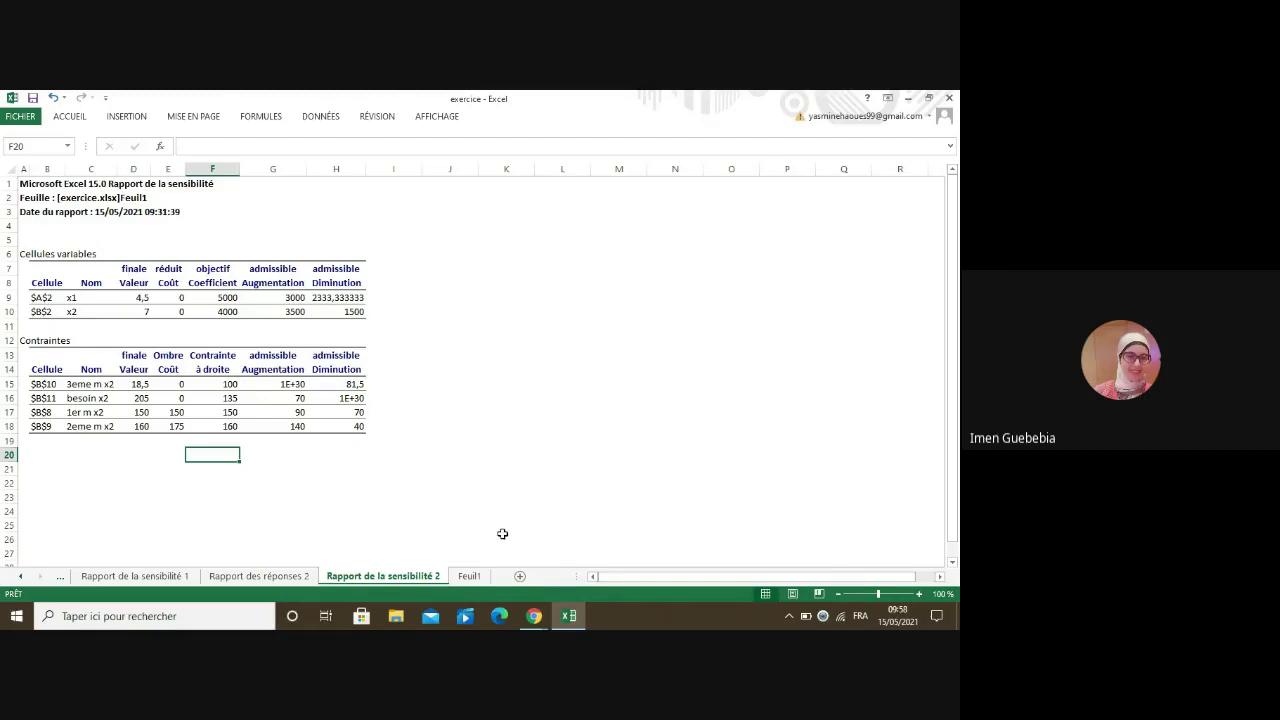
pyautogui.moveTo(534, 617)
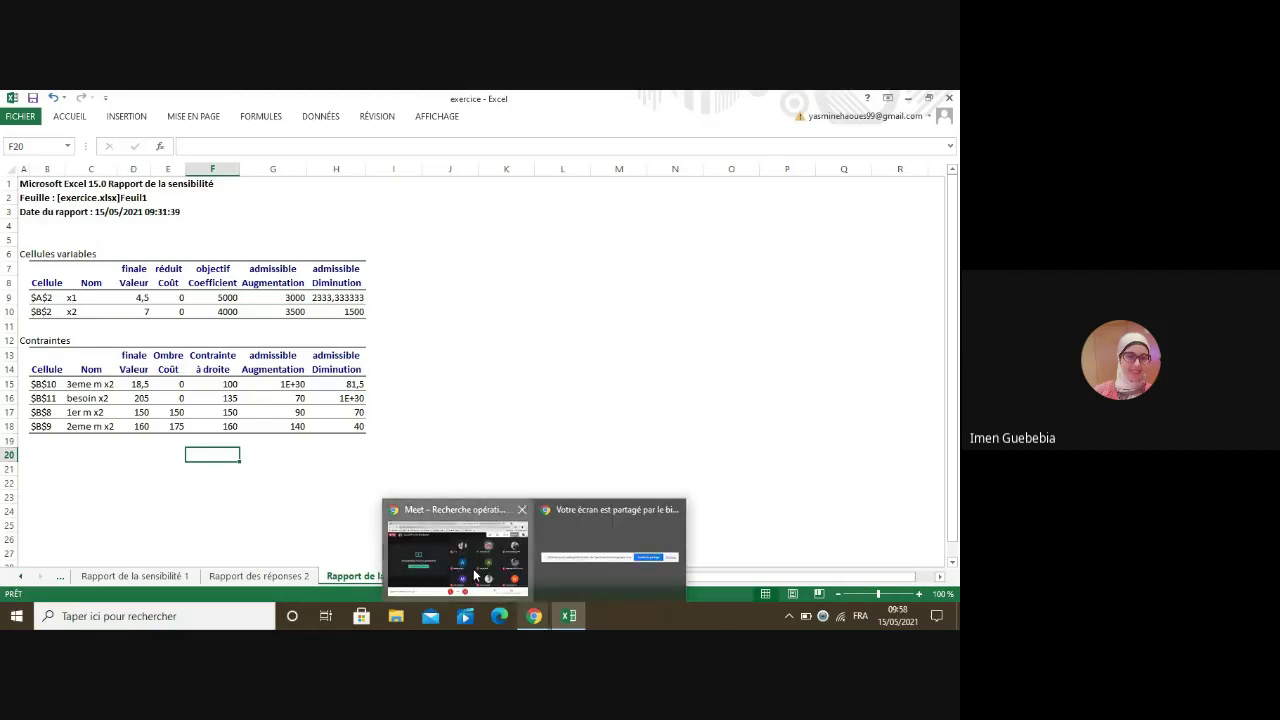
pyautogui.click(476, 575)
pyautogui.click(428, 570)
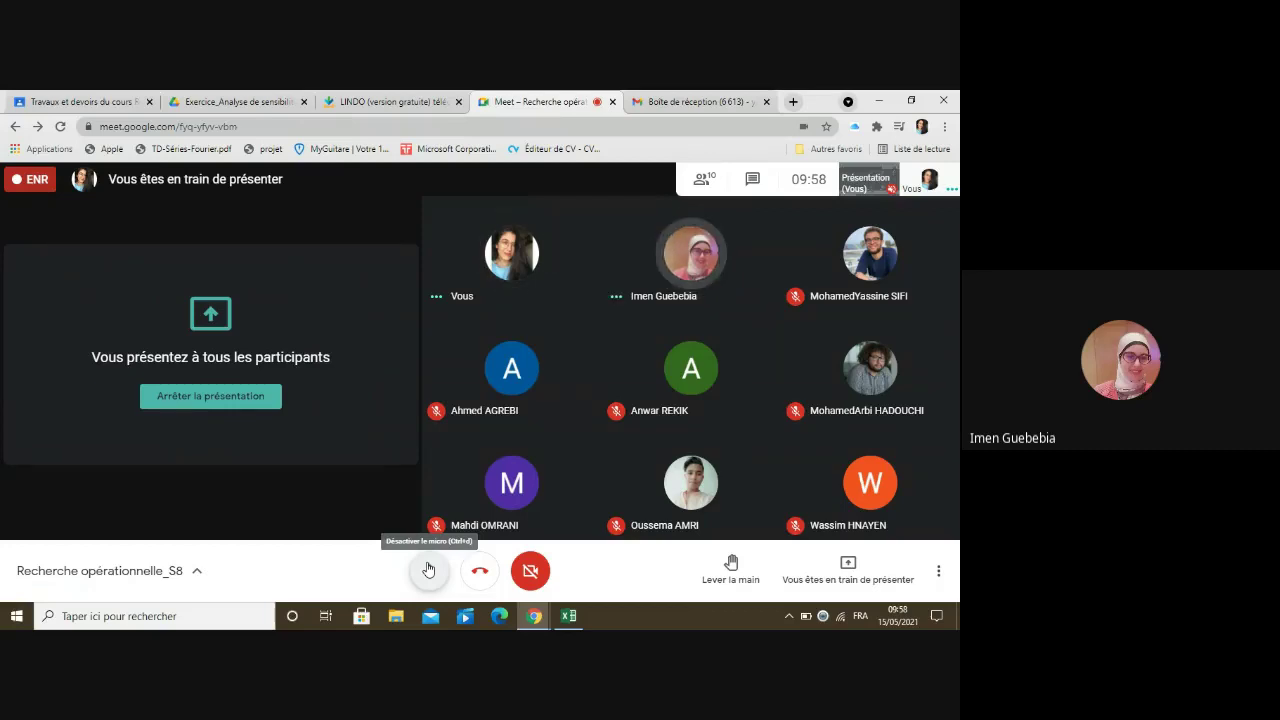
pyautogui.click(428, 569)
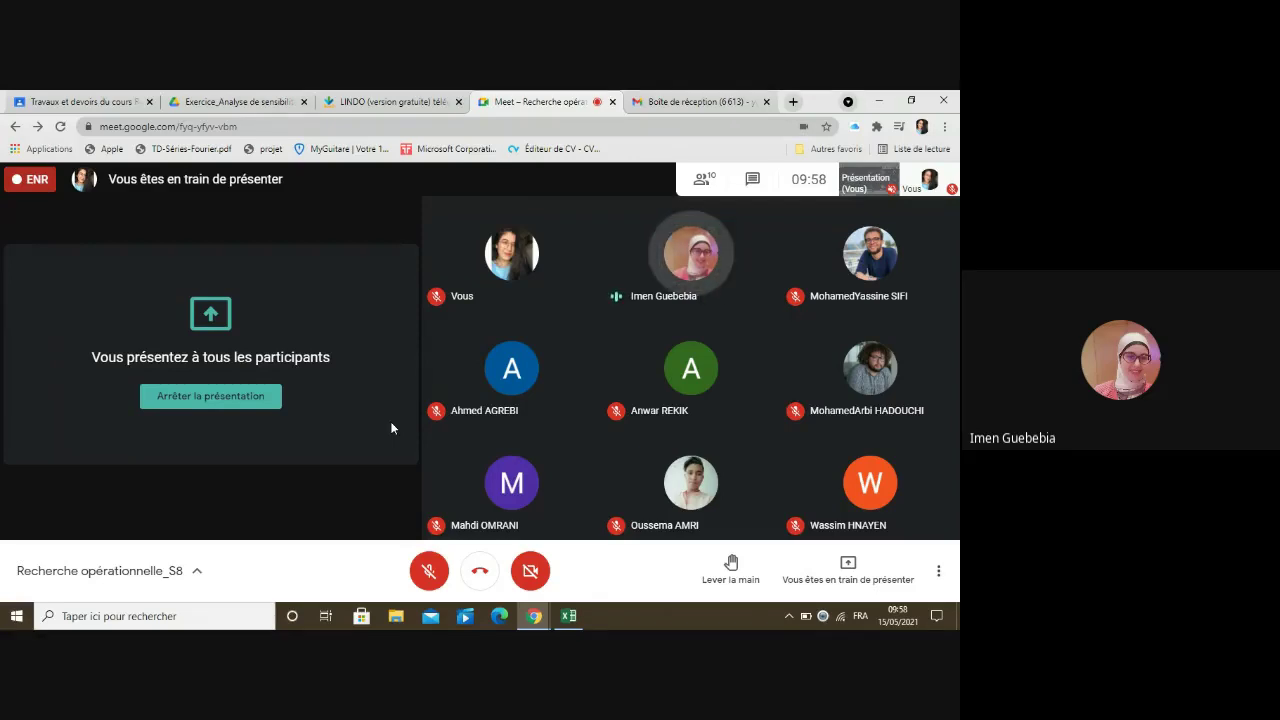
# - Return to the sensitivity report in Excel and examine row 18, the 2eme m constraint
pyautogui.click(567, 617)
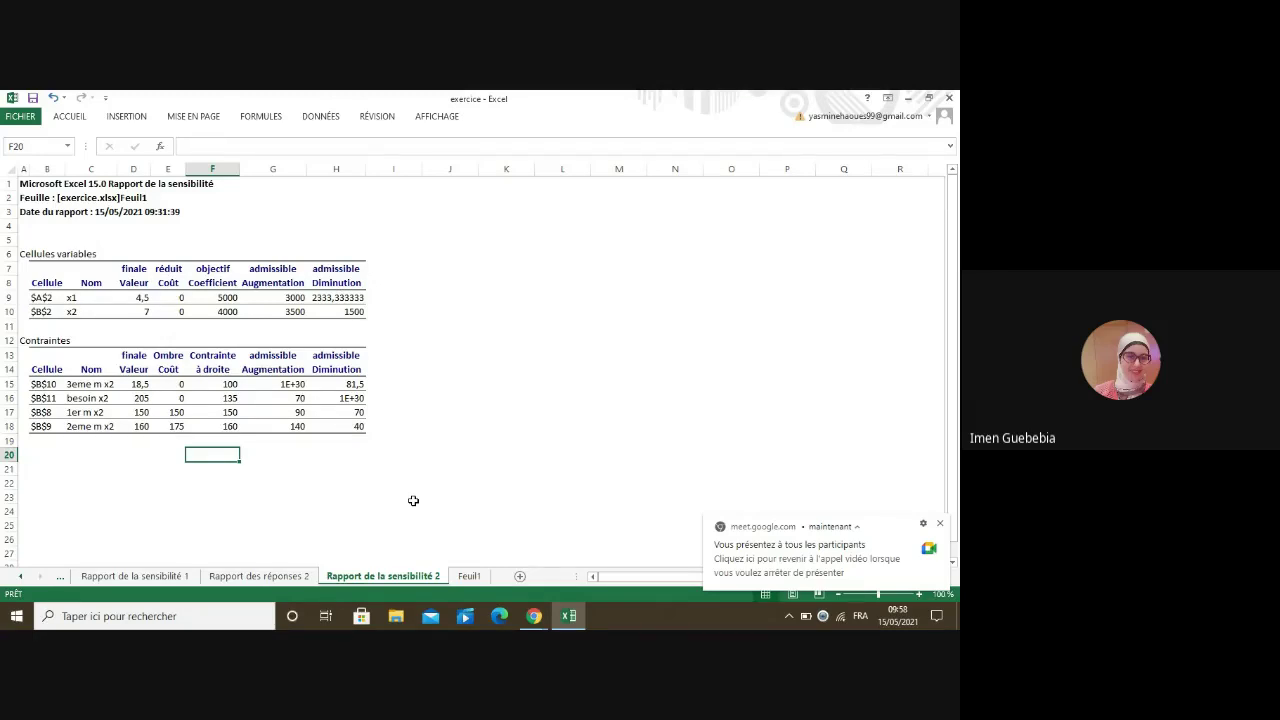
pyautogui.click(10, 426)
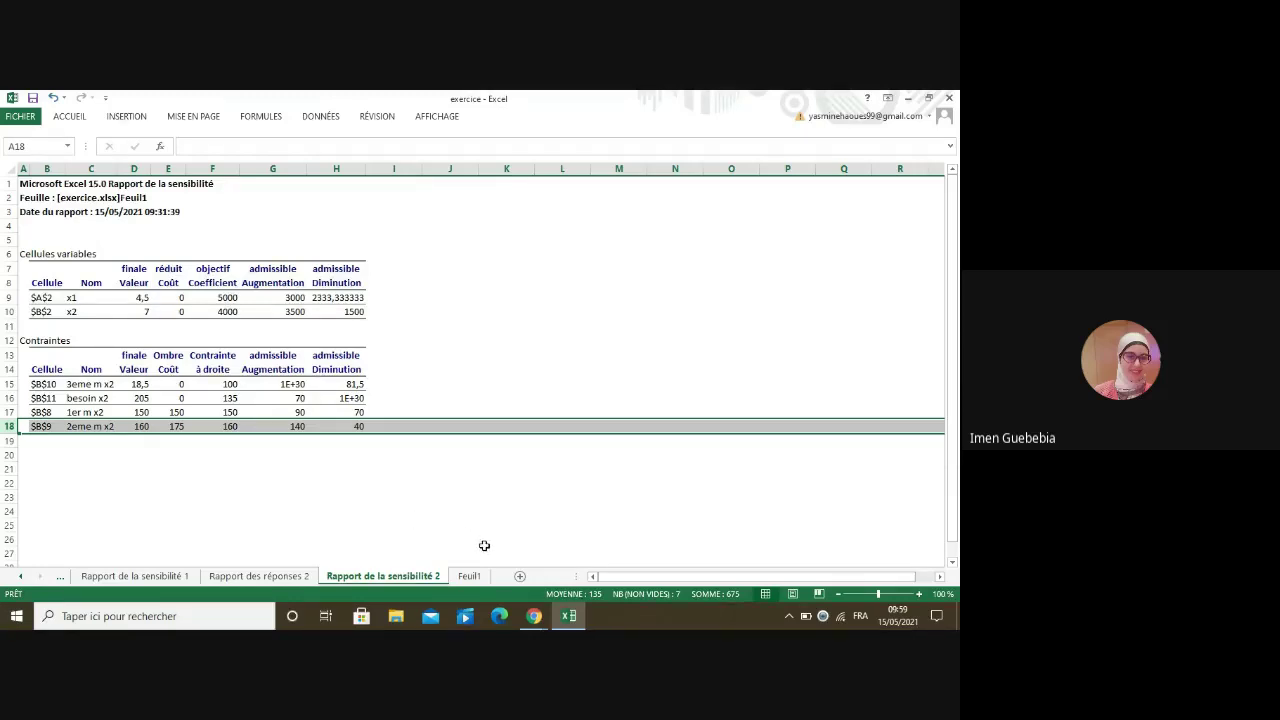
# - Return to the Google Meet call in Chrome, unmute the microphone to reply, and mute it again
pyautogui.moveTo(526, 624)
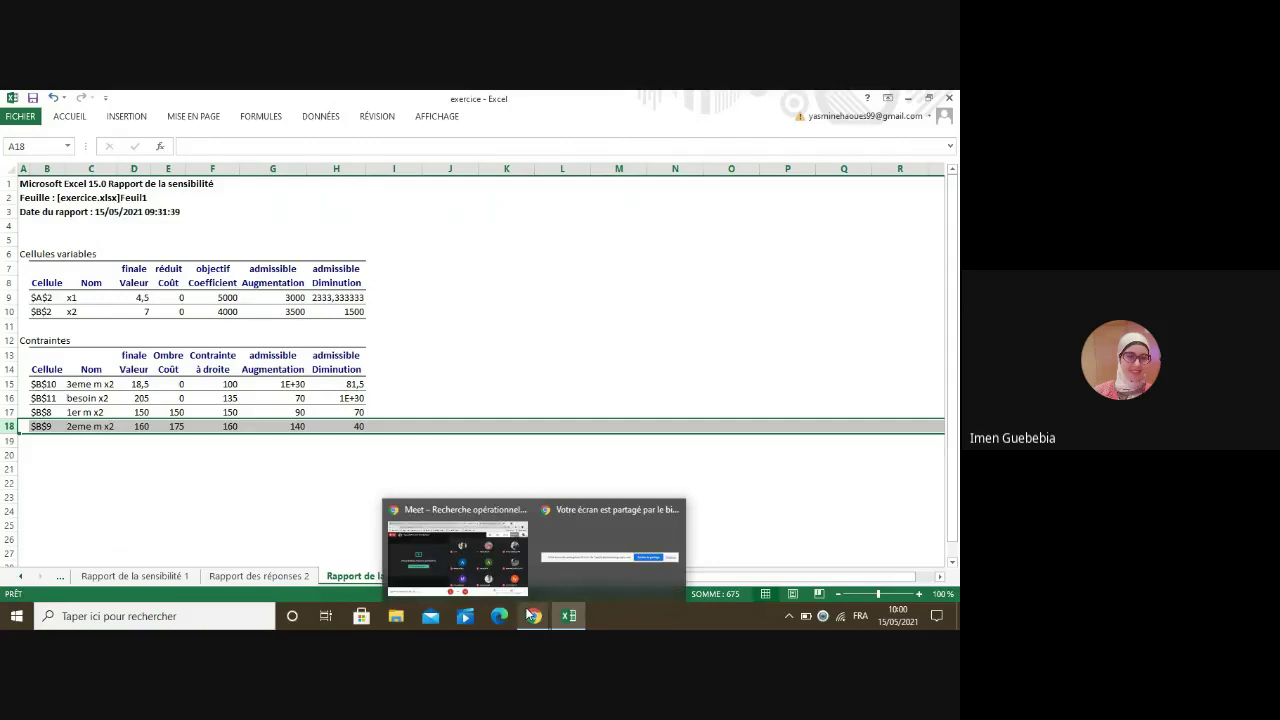
pyautogui.click(486, 569)
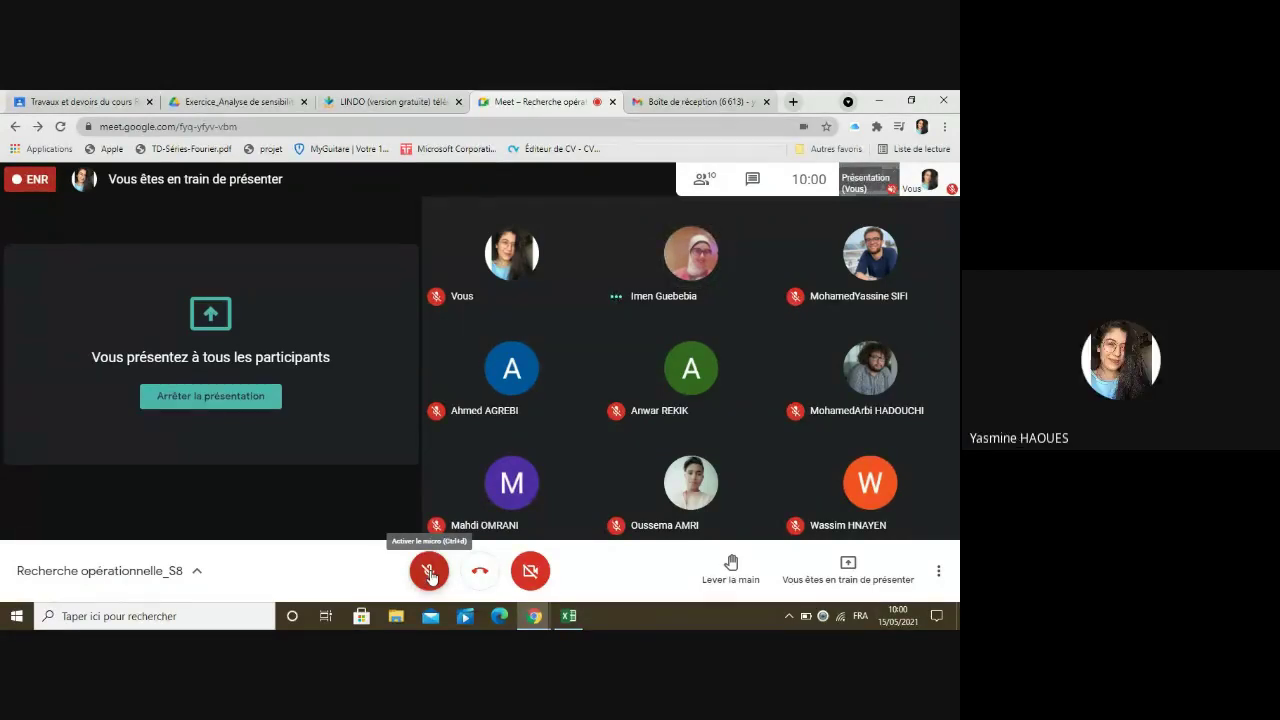
pyautogui.click(430, 573)
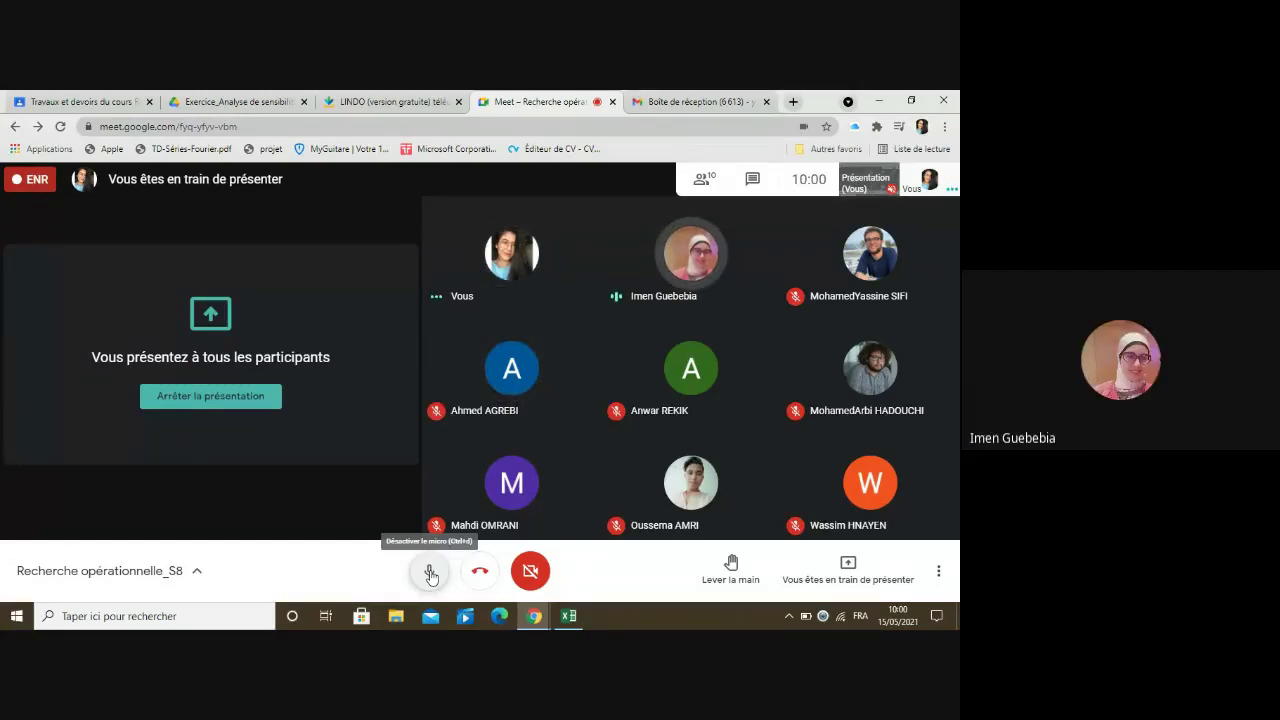
pyautogui.click(429, 574)
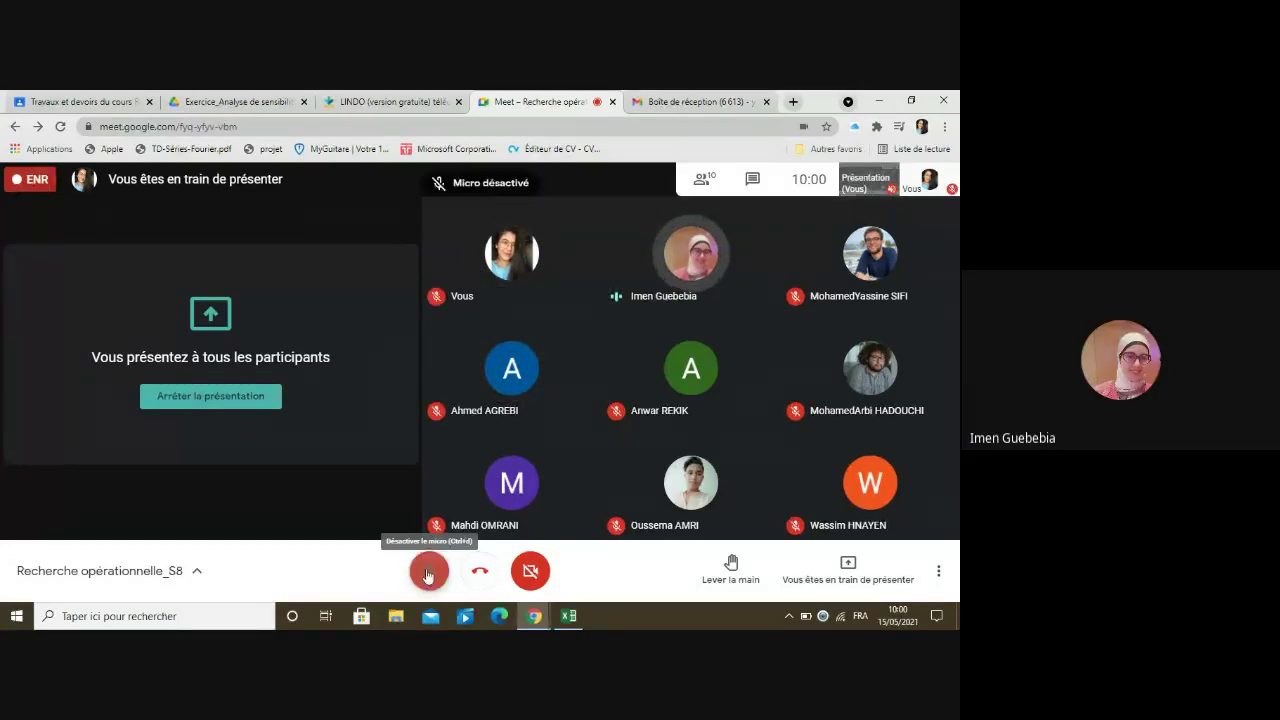
# - Alternate between the sensitivity report in Excel and the Meet call in Chrome, ending on the call
pyautogui.click(558, 618)
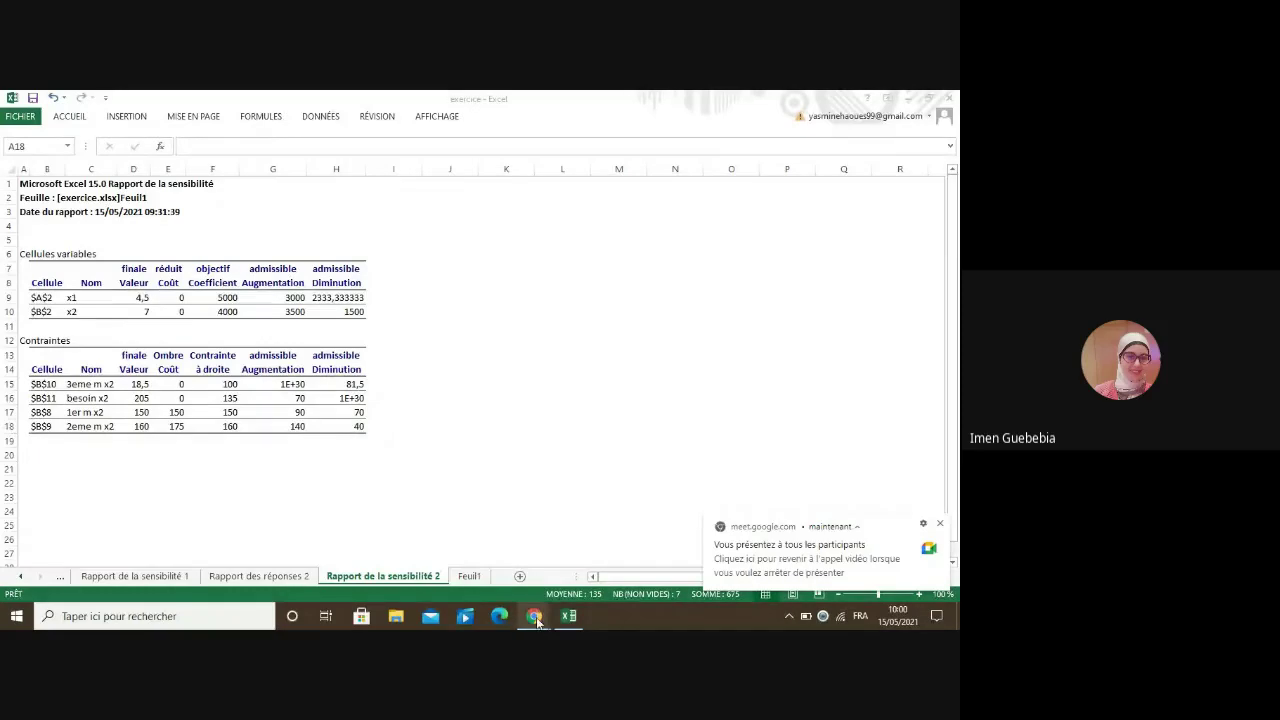
pyautogui.moveTo(537, 620)
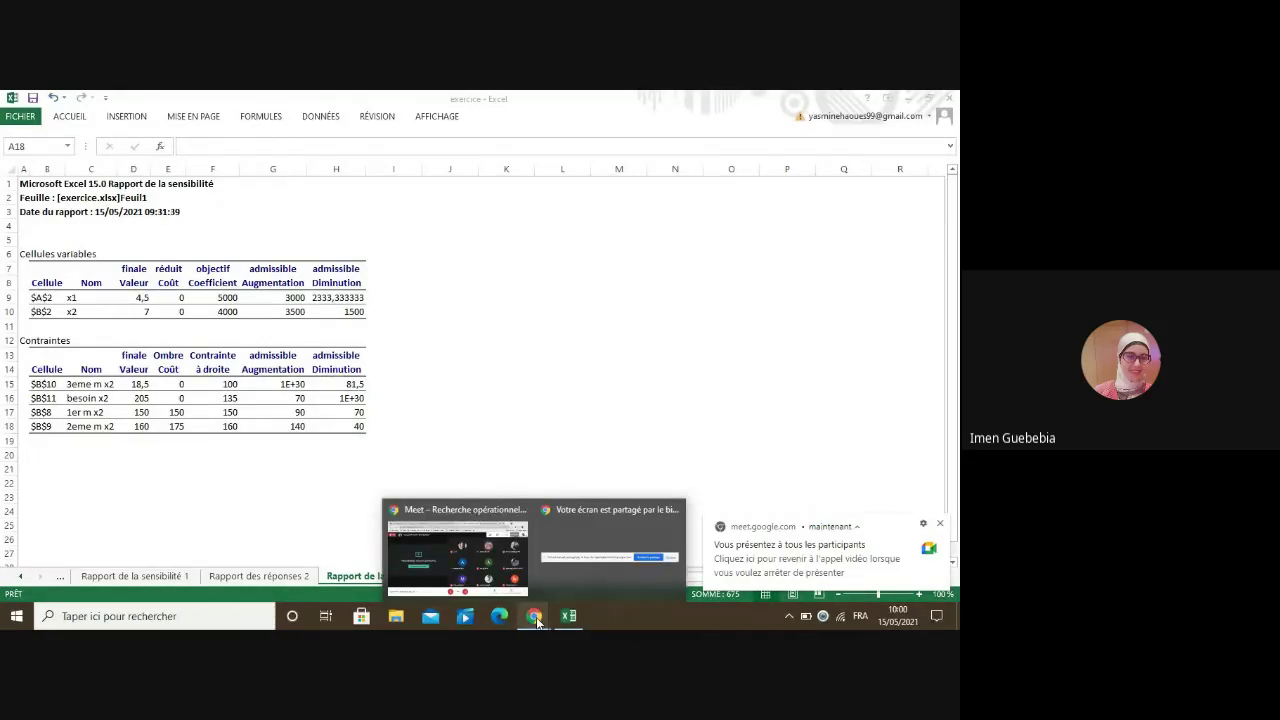
pyautogui.click(457, 575)
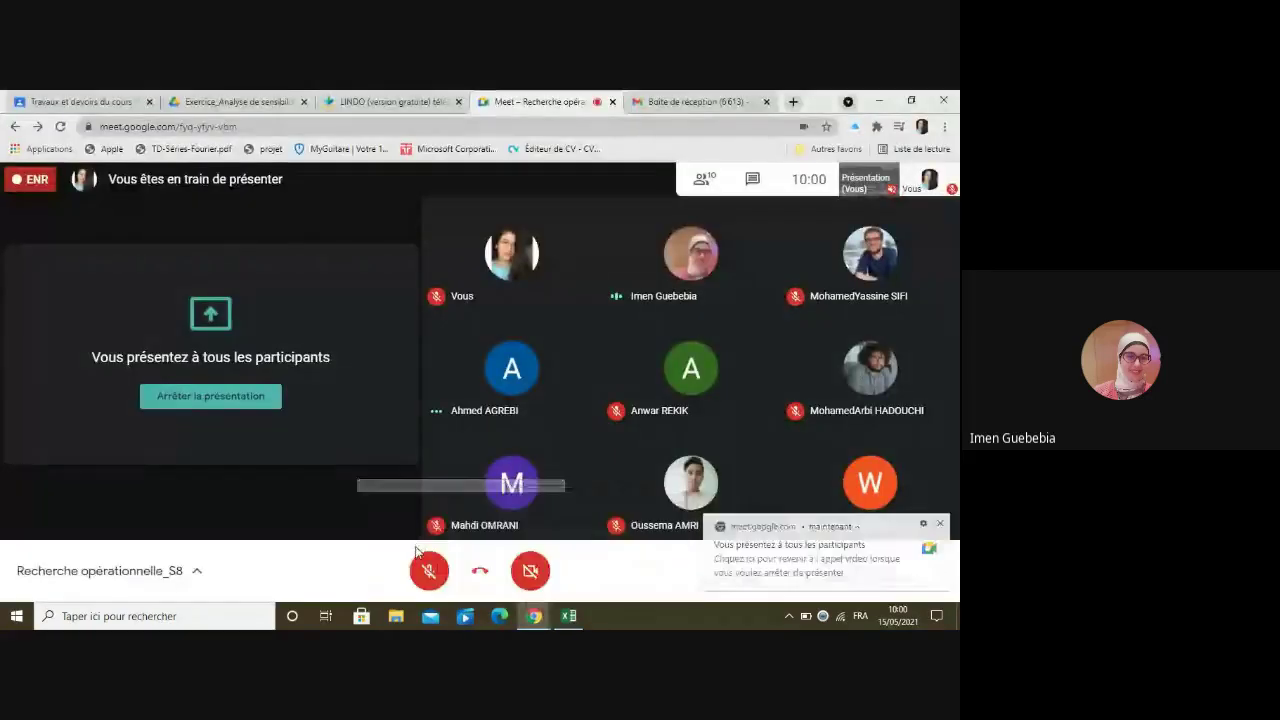
pyautogui.click(560, 616)
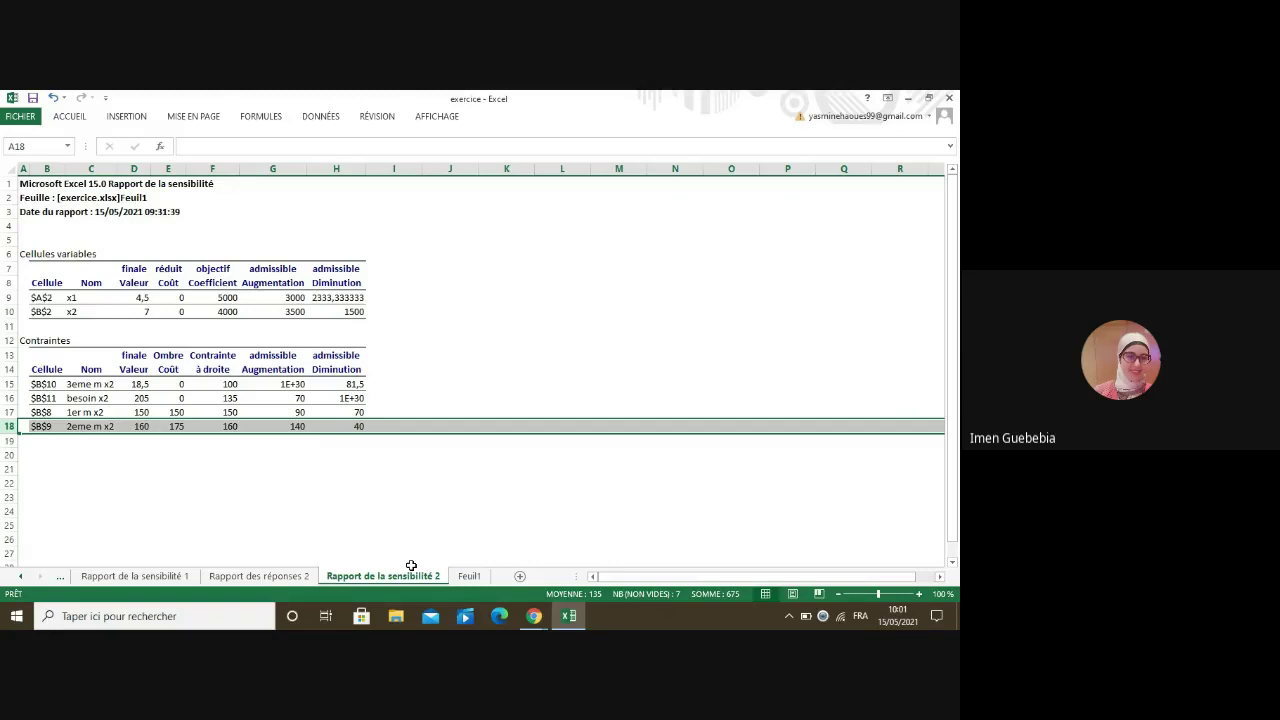
pyautogui.click(534, 616)
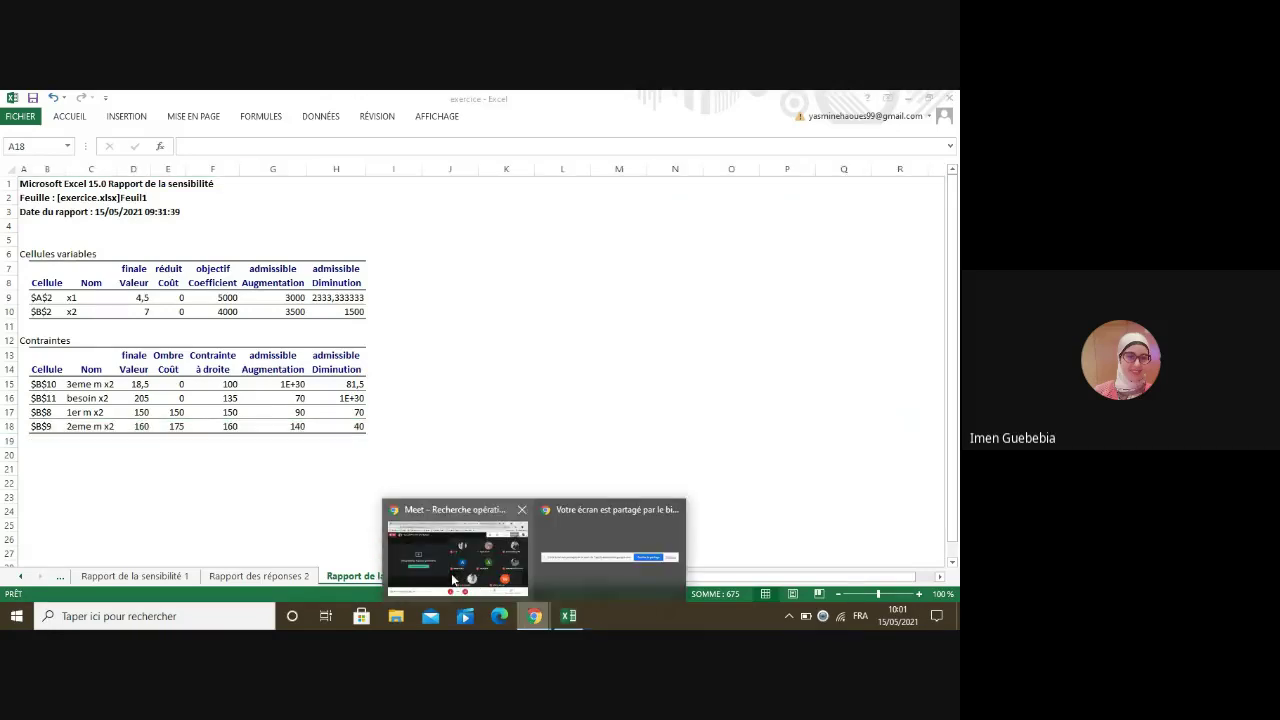
pyautogui.click(453, 580)
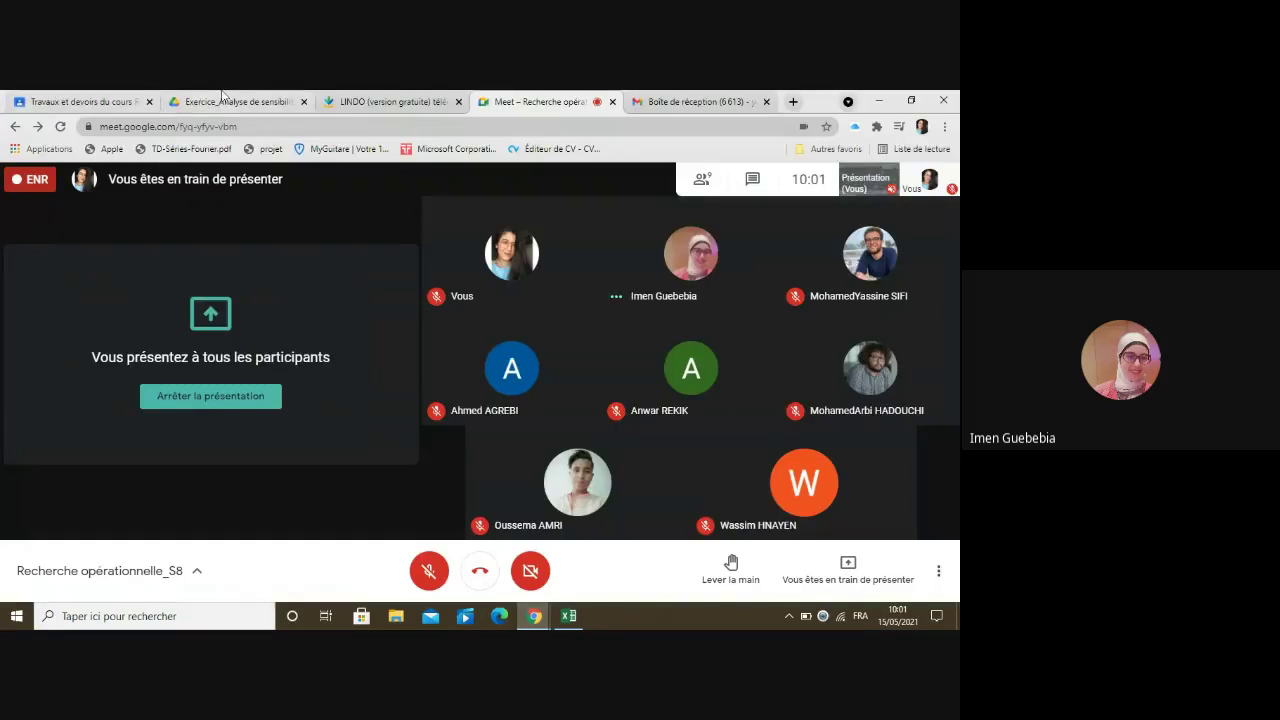
# - Read question 7 in the exercise PDF, then return to the sensitivity report in Excel and select empty cell I26
pyautogui.click(226, 100)
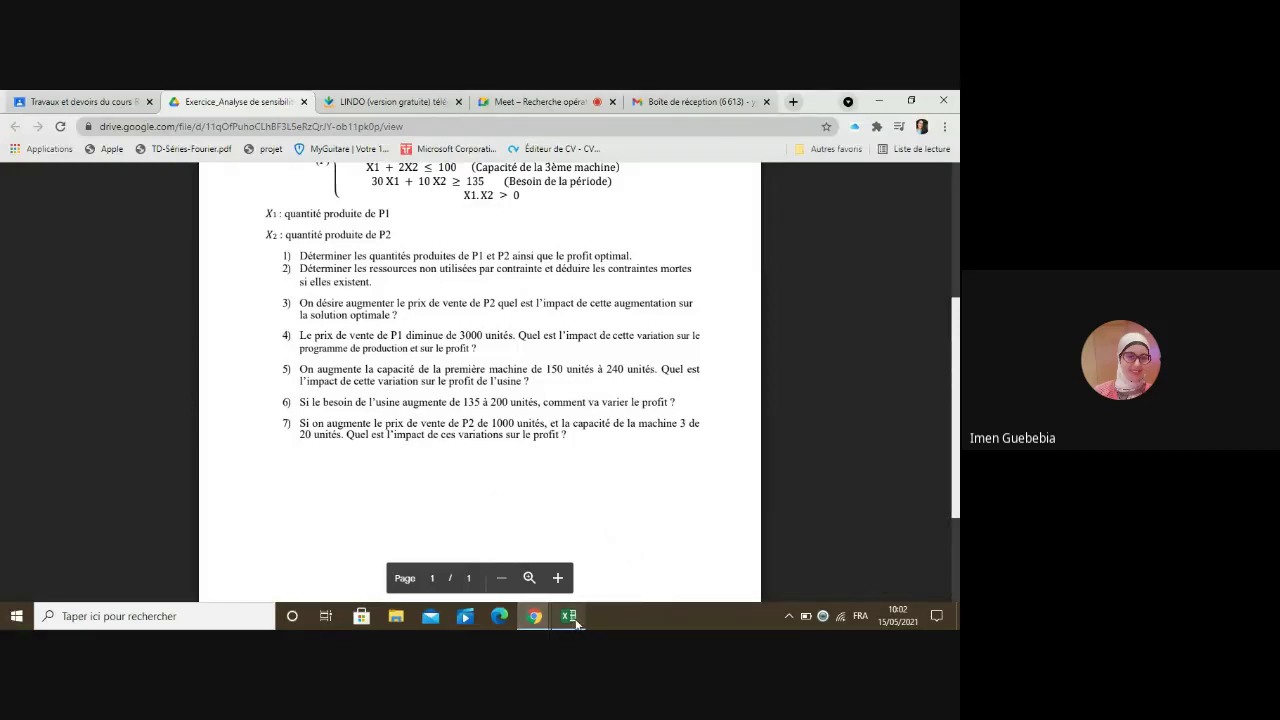
pyautogui.moveTo(576, 624)
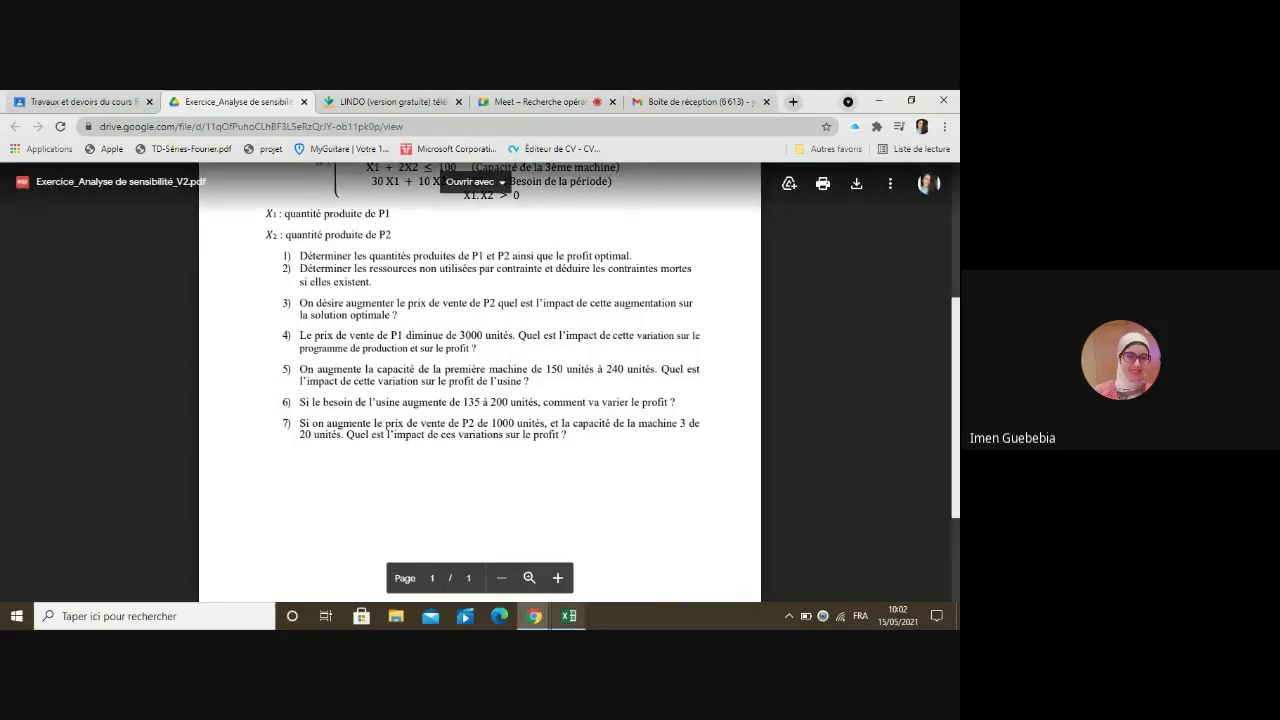
pyautogui.hotkey('alt', 'Tab')
pyautogui.click(370, 538)
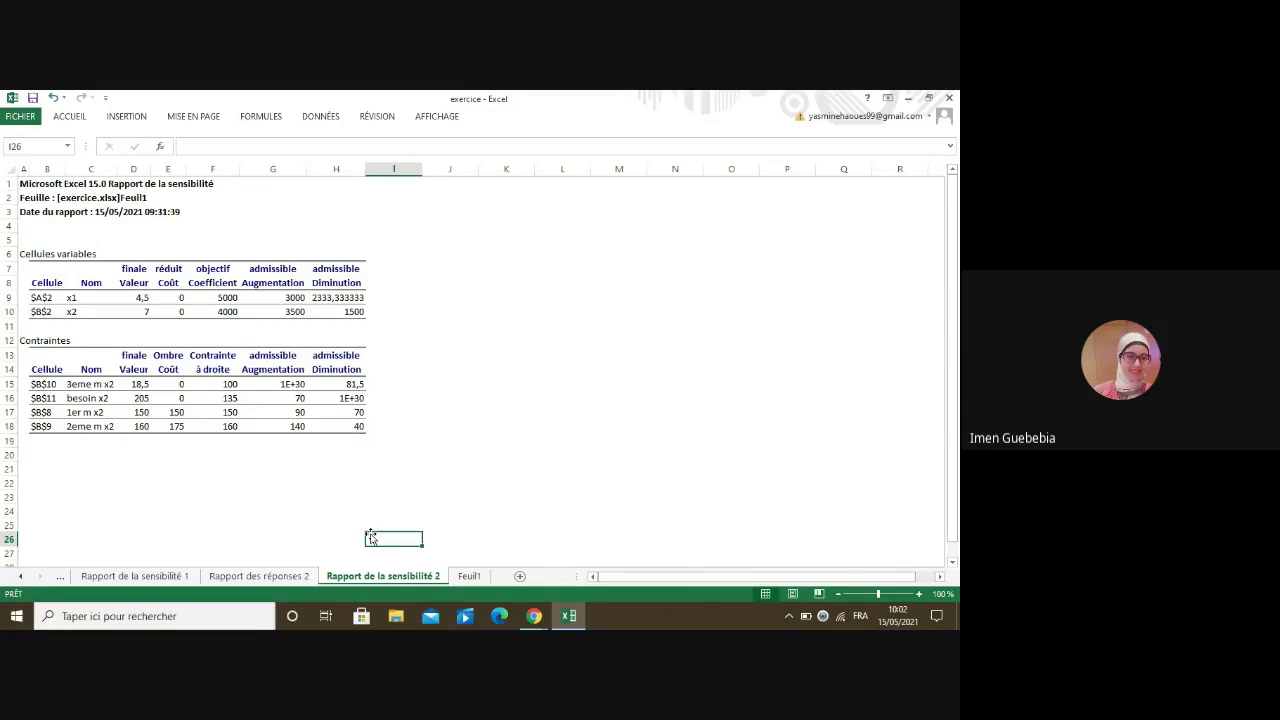
# - Highlight the word "machine" in question 7 of the exercise PDF in Chrome, then examine row 15, the 3eme m constraint, in Excel's sensitivity report
pyautogui.click(534, 616)
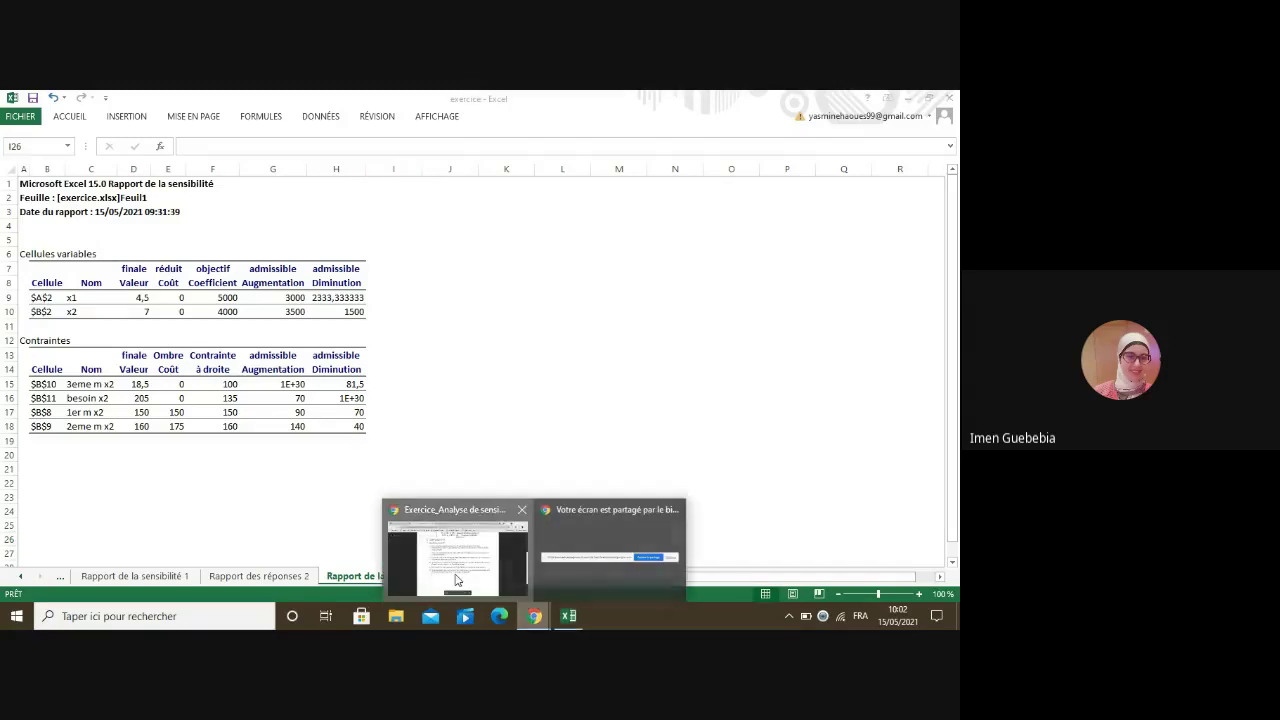
pyautogui.click(456, 560)
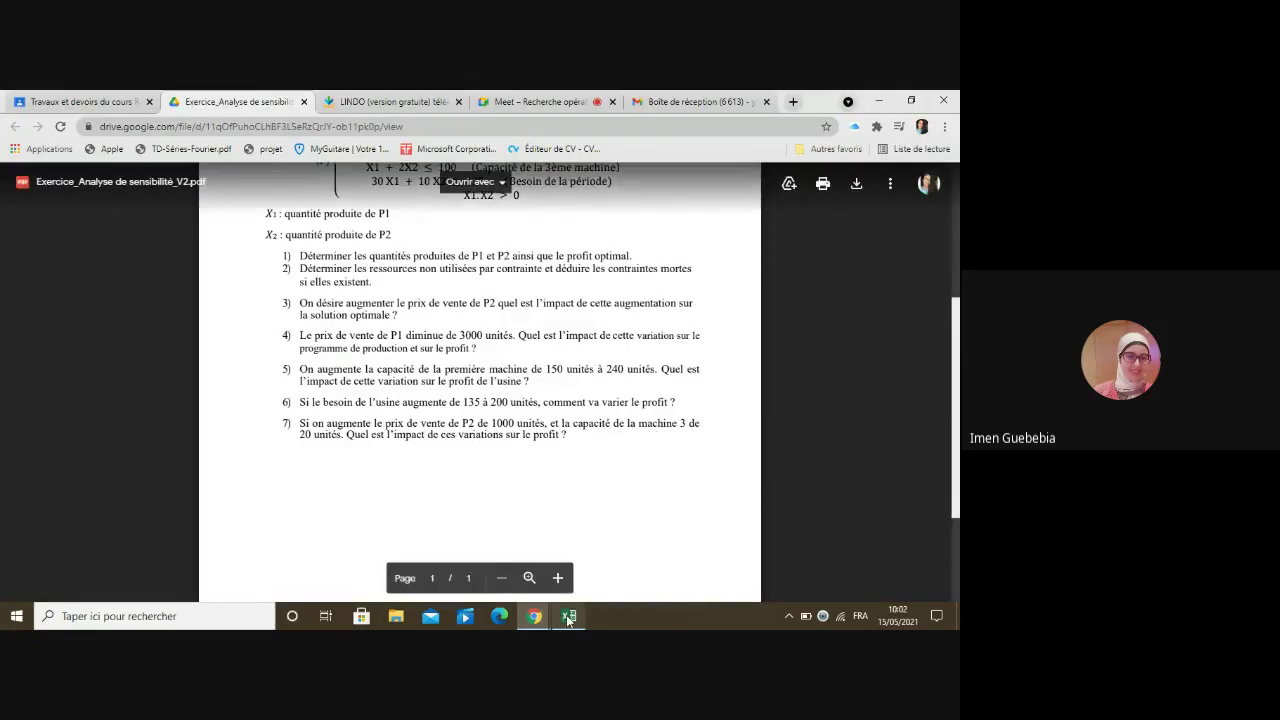
pyautogui.doubleClick(645, 425)
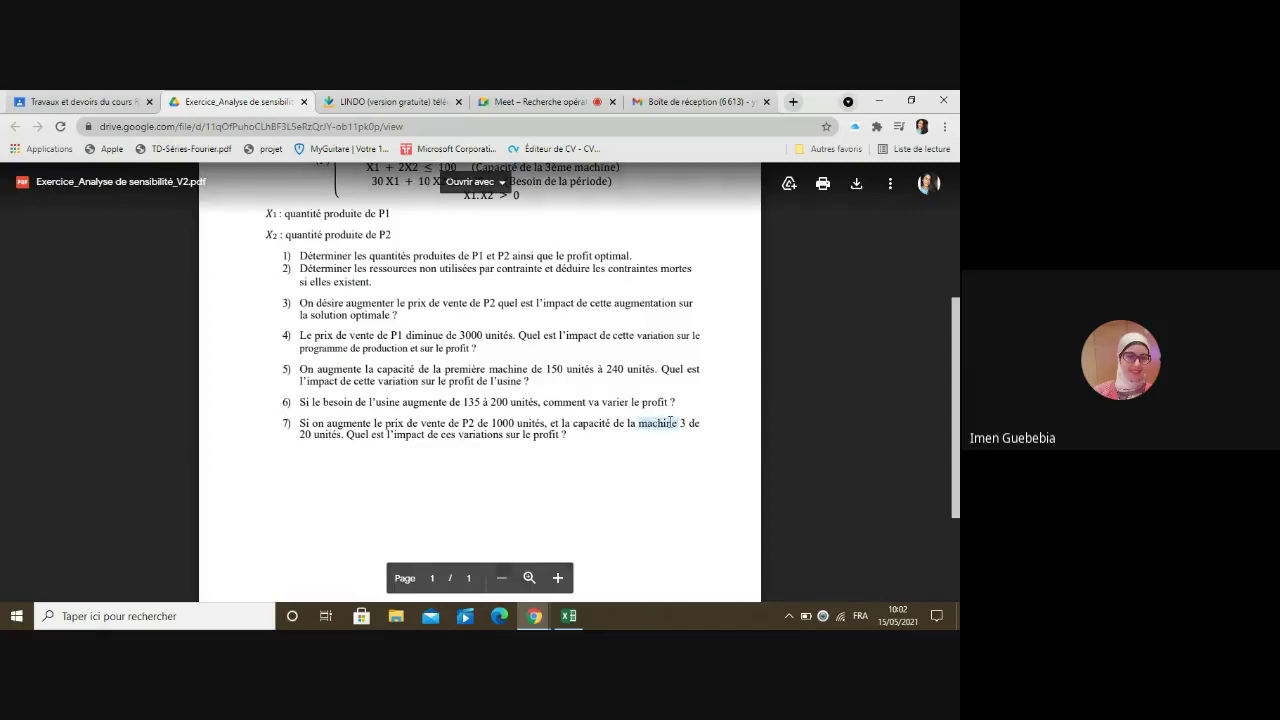
pyautogui.click(571, 618)
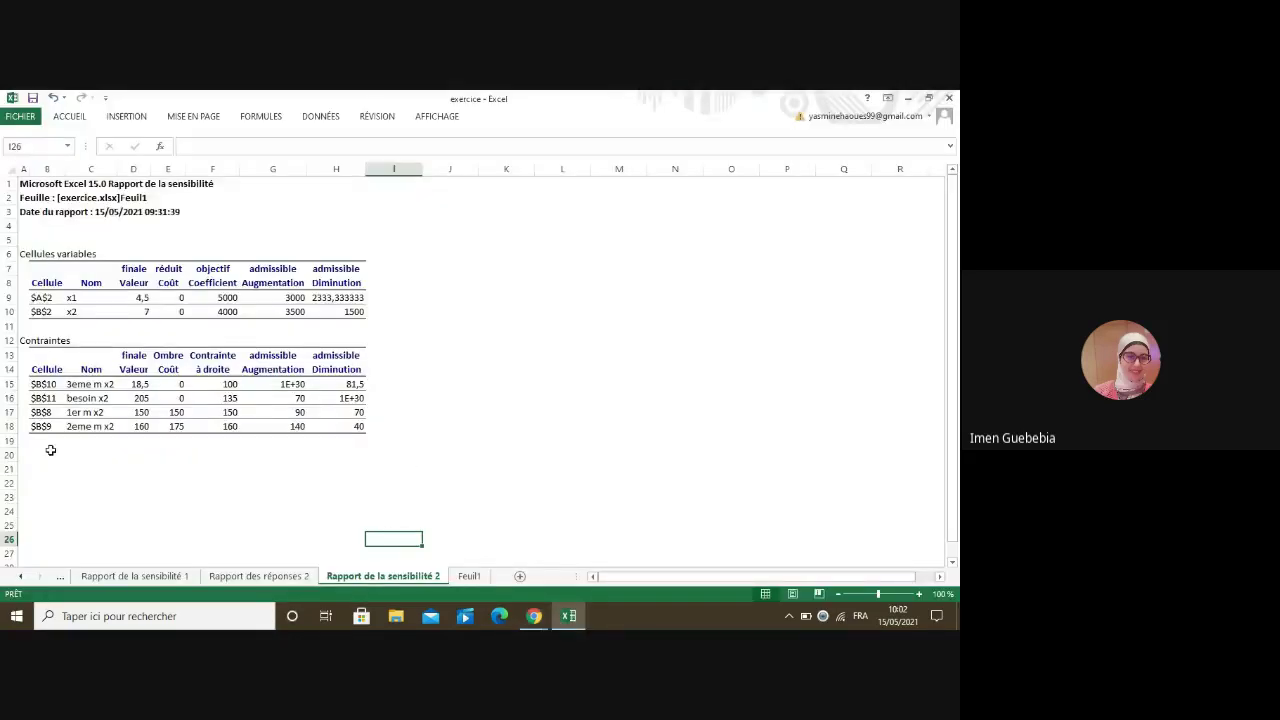
pyautogui.click(9, 384)
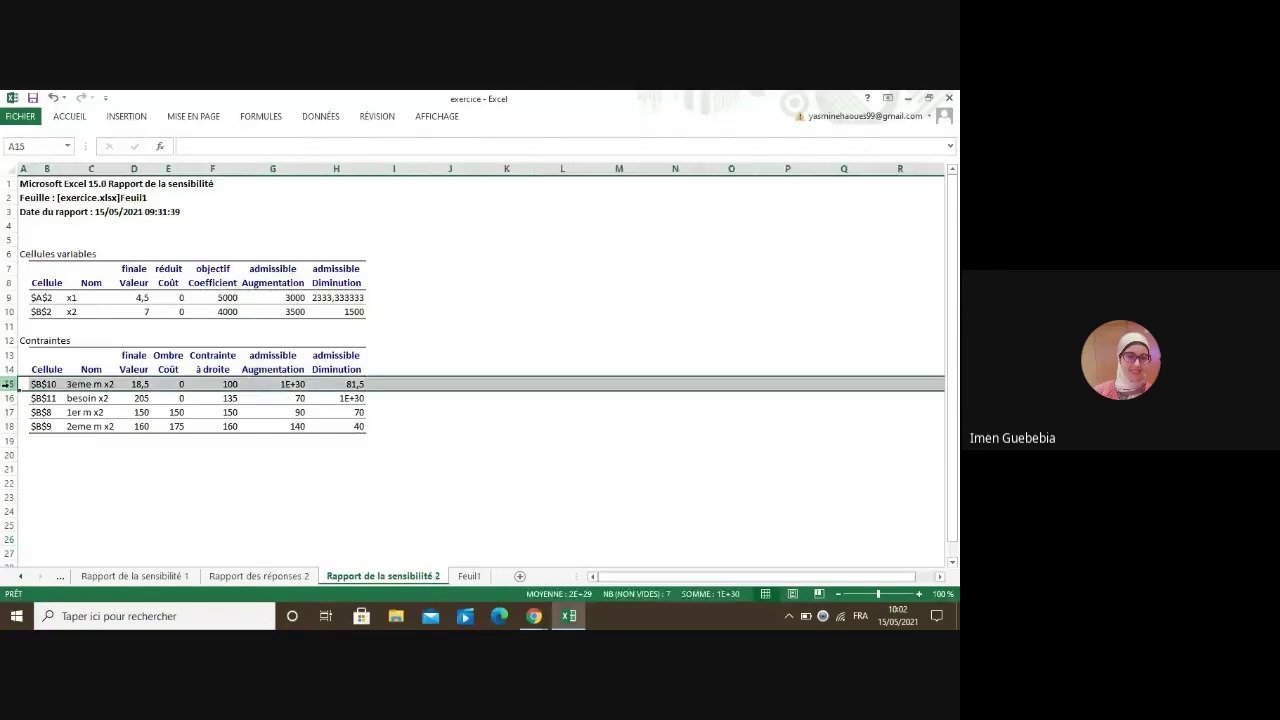
pyautogui.click(196, 509)
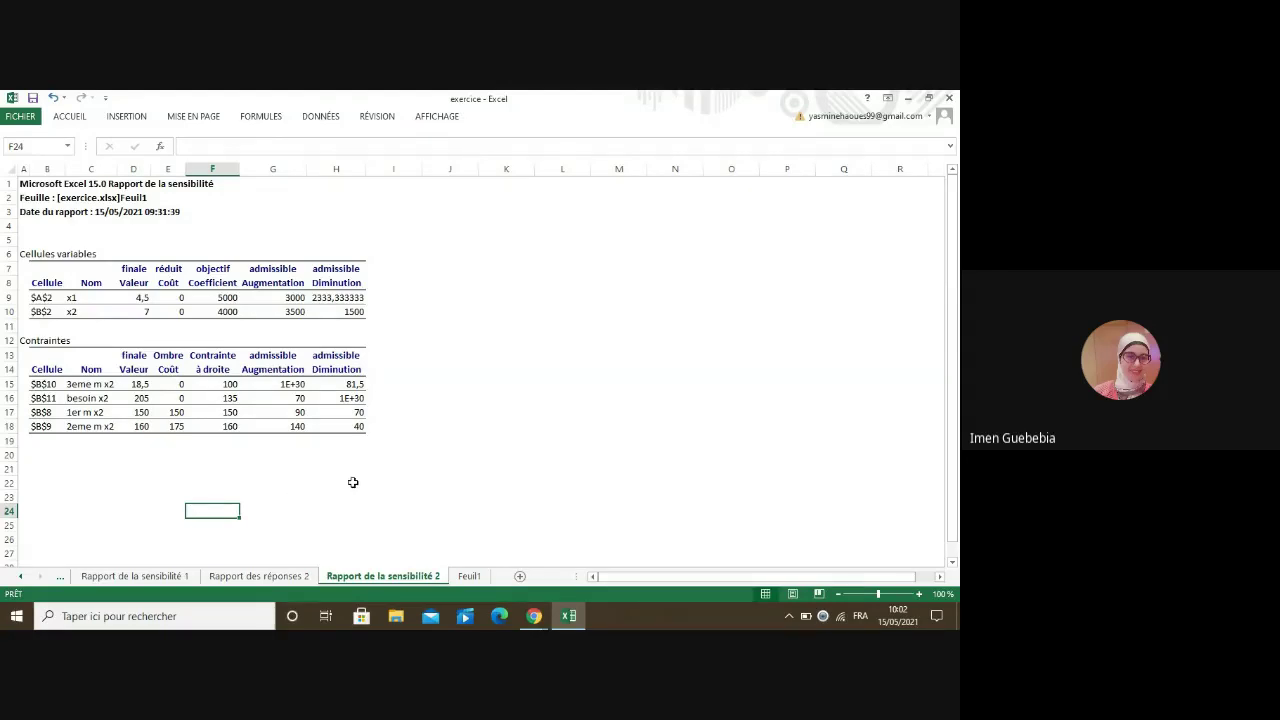
# - Reread question 7 in the exercise PDF in Chrome and go back to the sensitivity report in Excel
pyautogui.moveTo(538, 622)
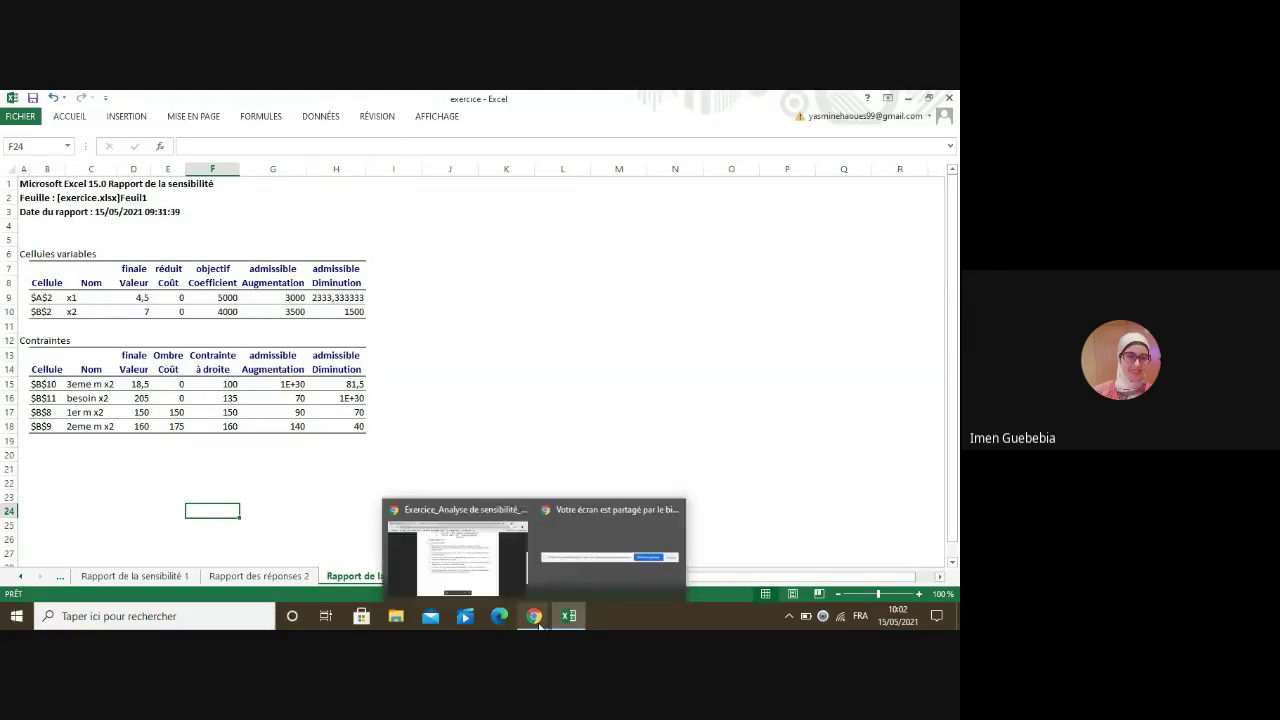
pyautogui.click(457, 557)
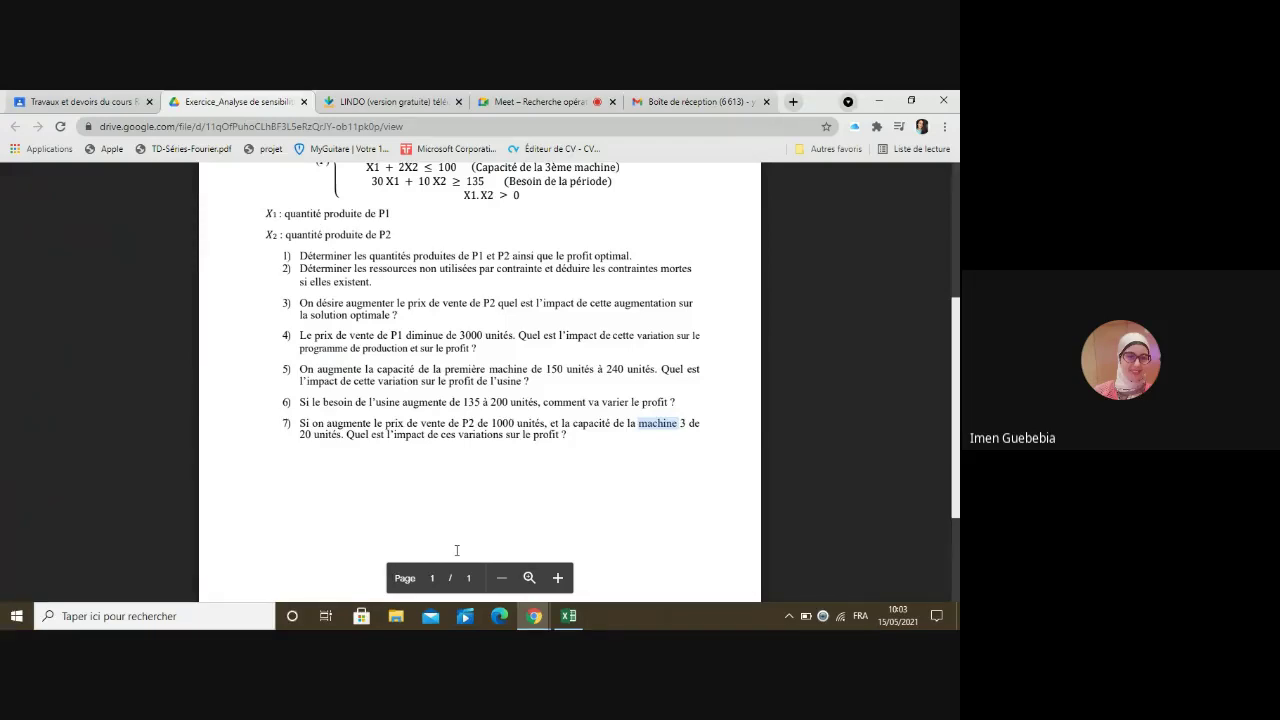
pyautogui.click(572, 618)
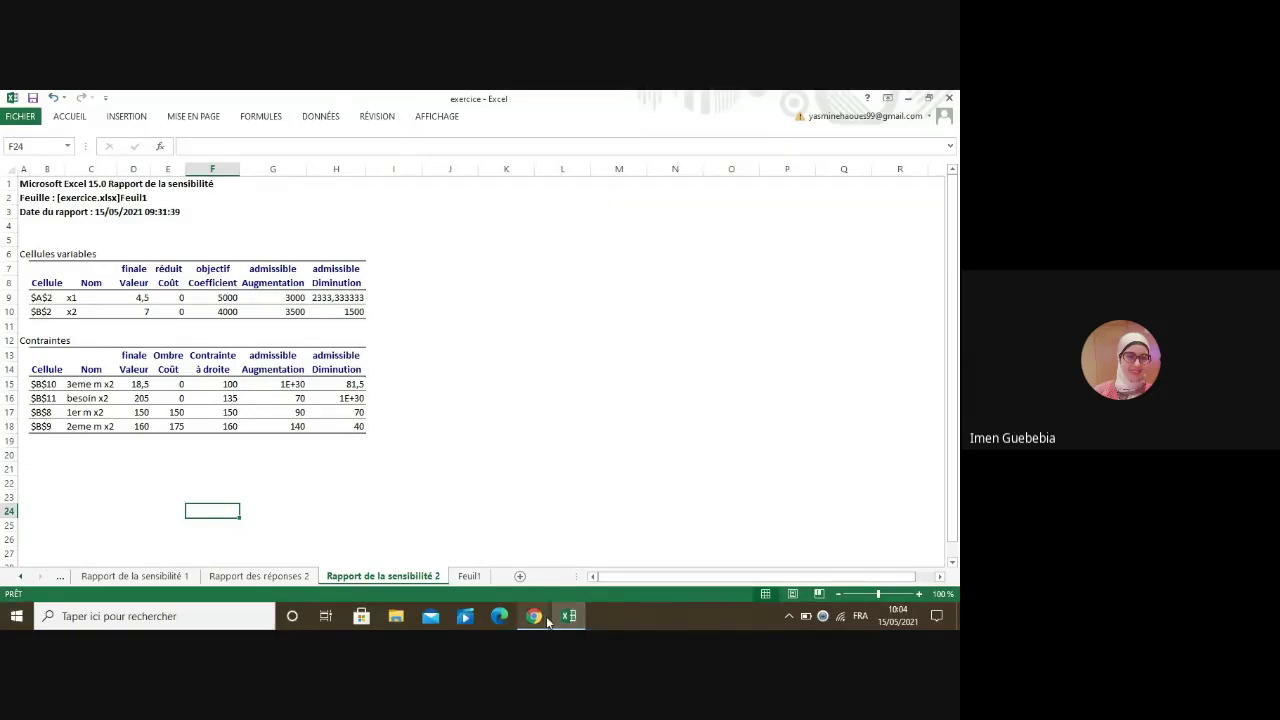
# - Switch to the Meet call in Chrome, briefly unmute the microphone to answer, and mute it again
pyautogui.click(534, 616)
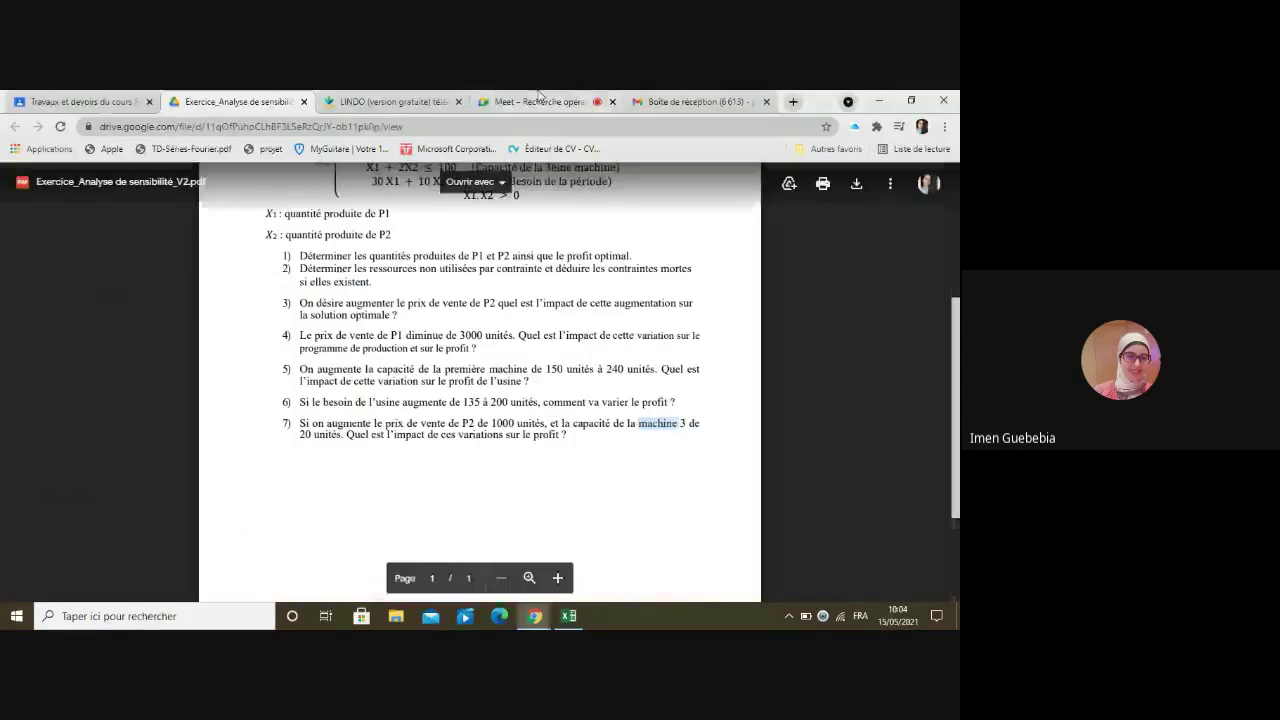
pyautogui.click(410, 578)
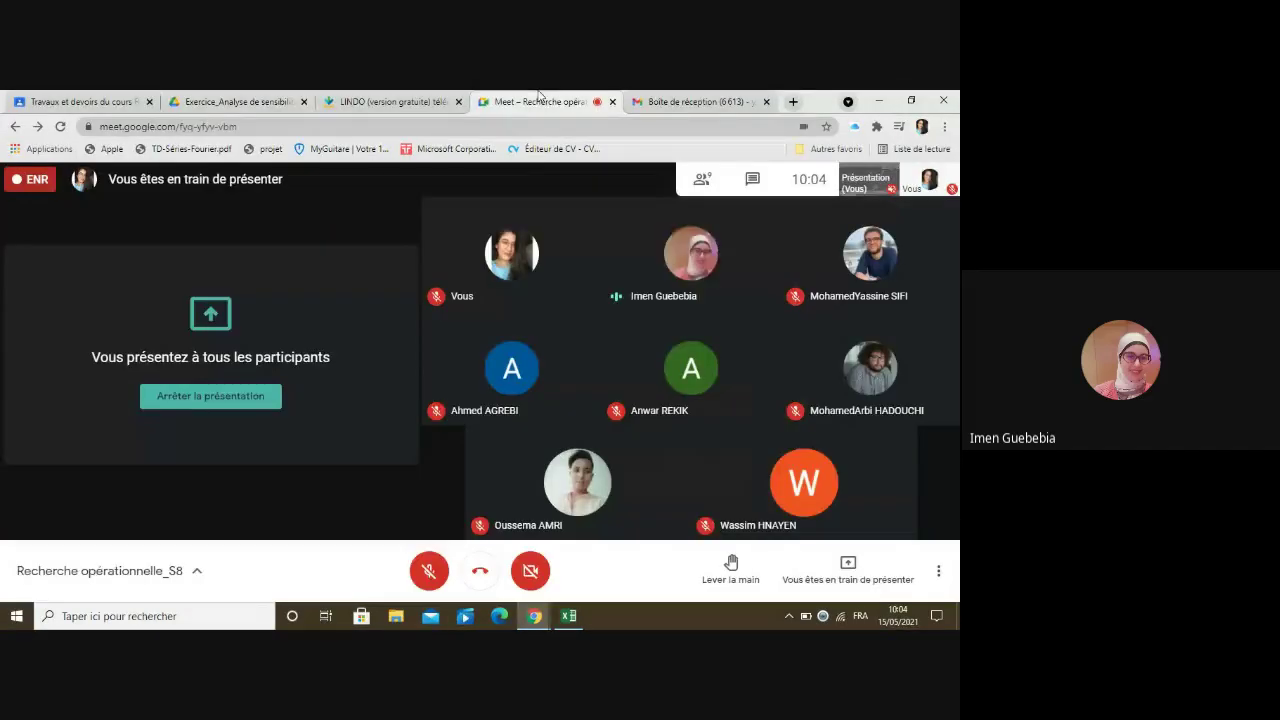
pyautogui.click(421, 577)
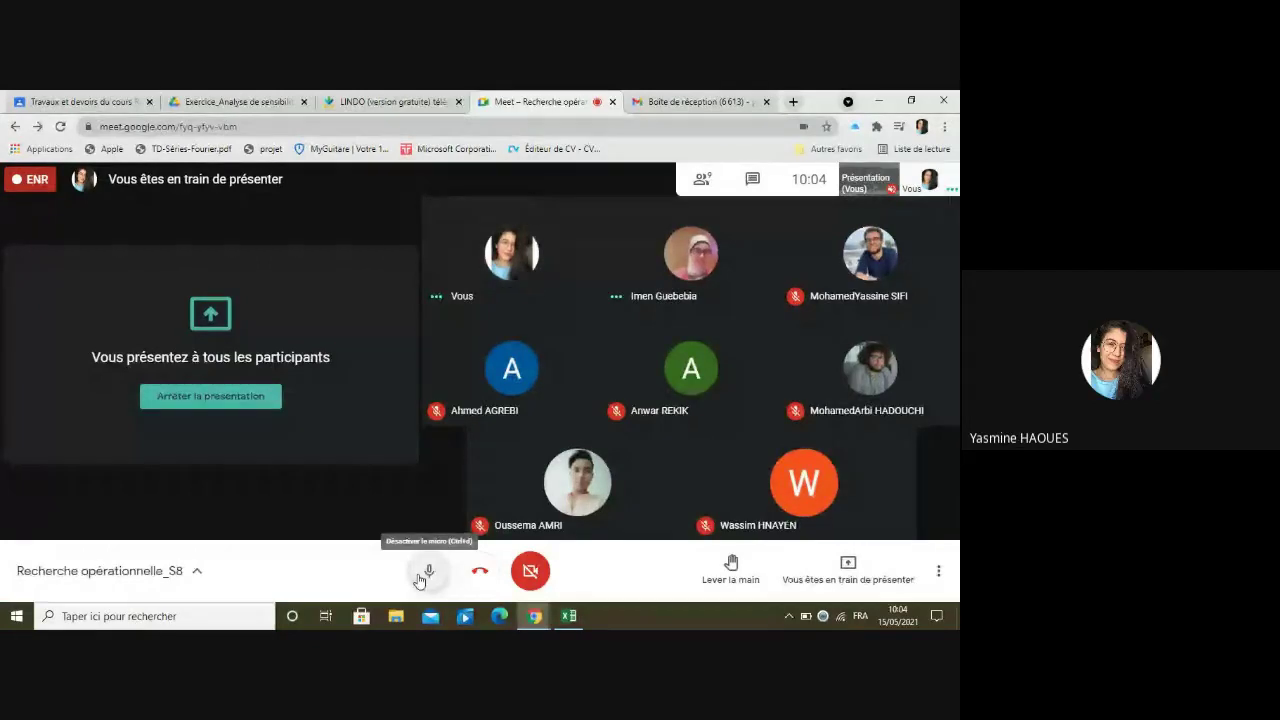
pyautogui.click(428, 571)
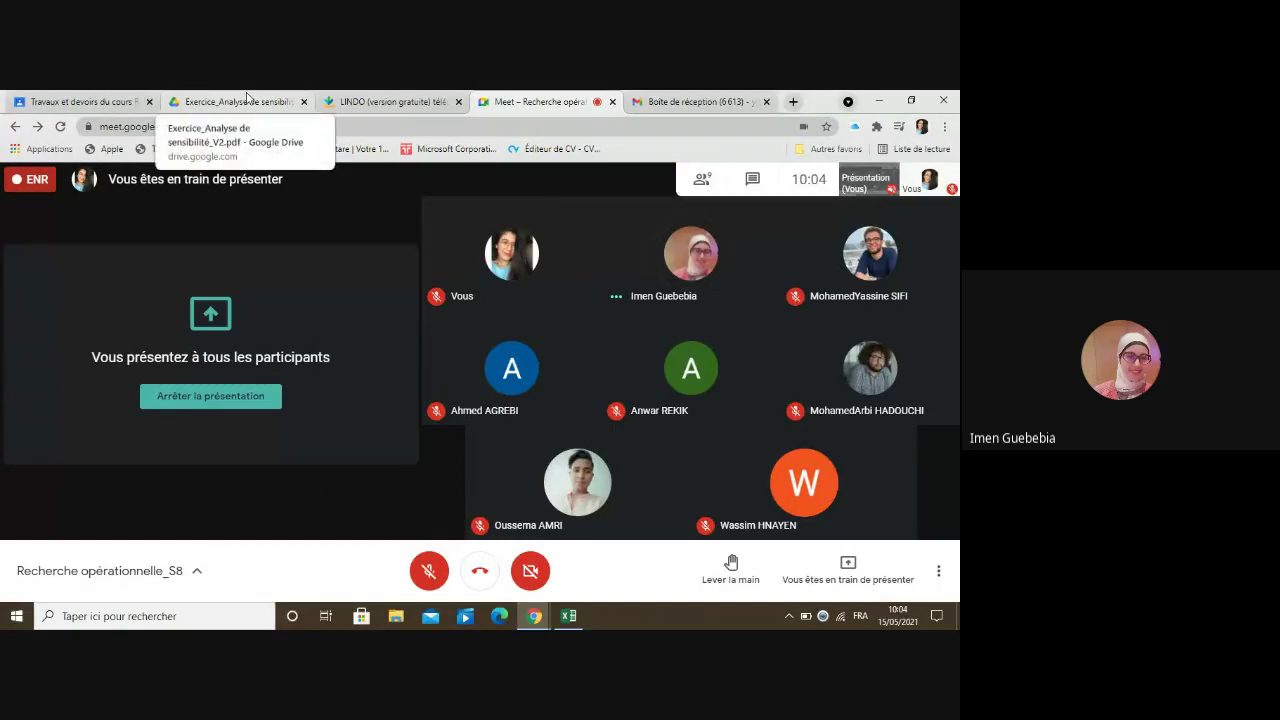
# - Display the exercise PDF's questions again and dismiss the Meet presentation notification
pyautogui.click(247, 100)
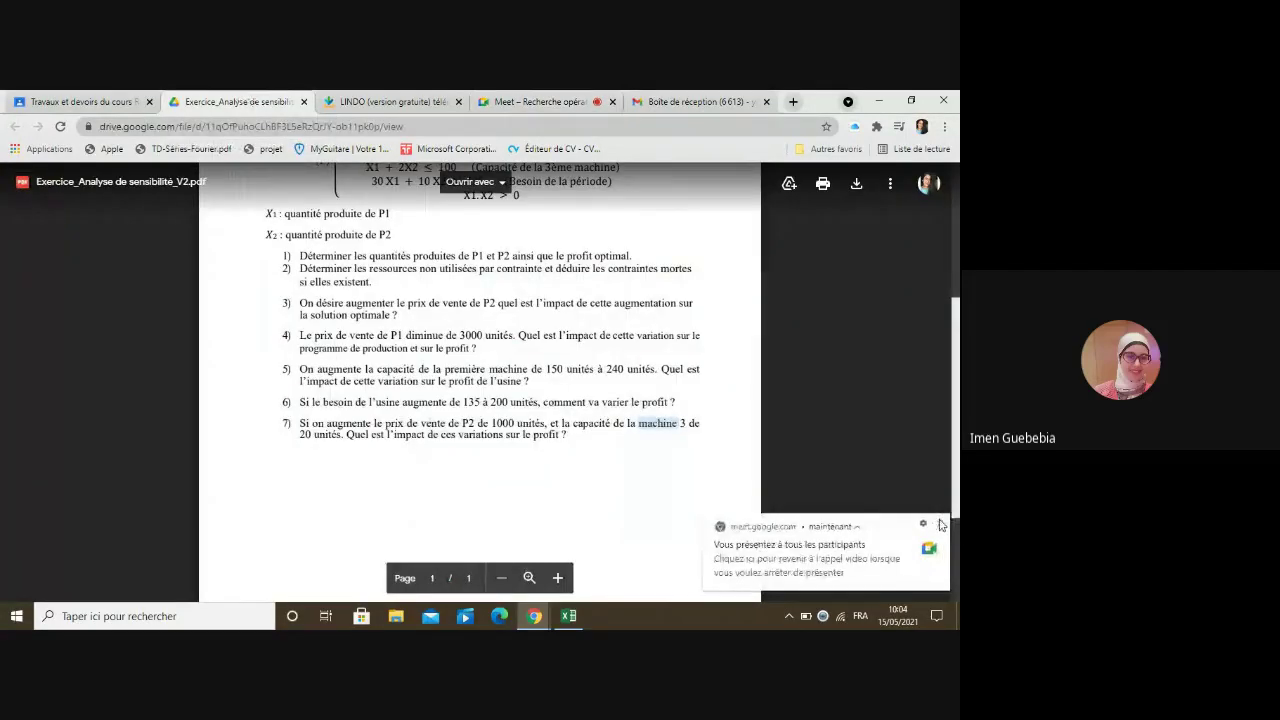
pyautogui.click(940, 524)
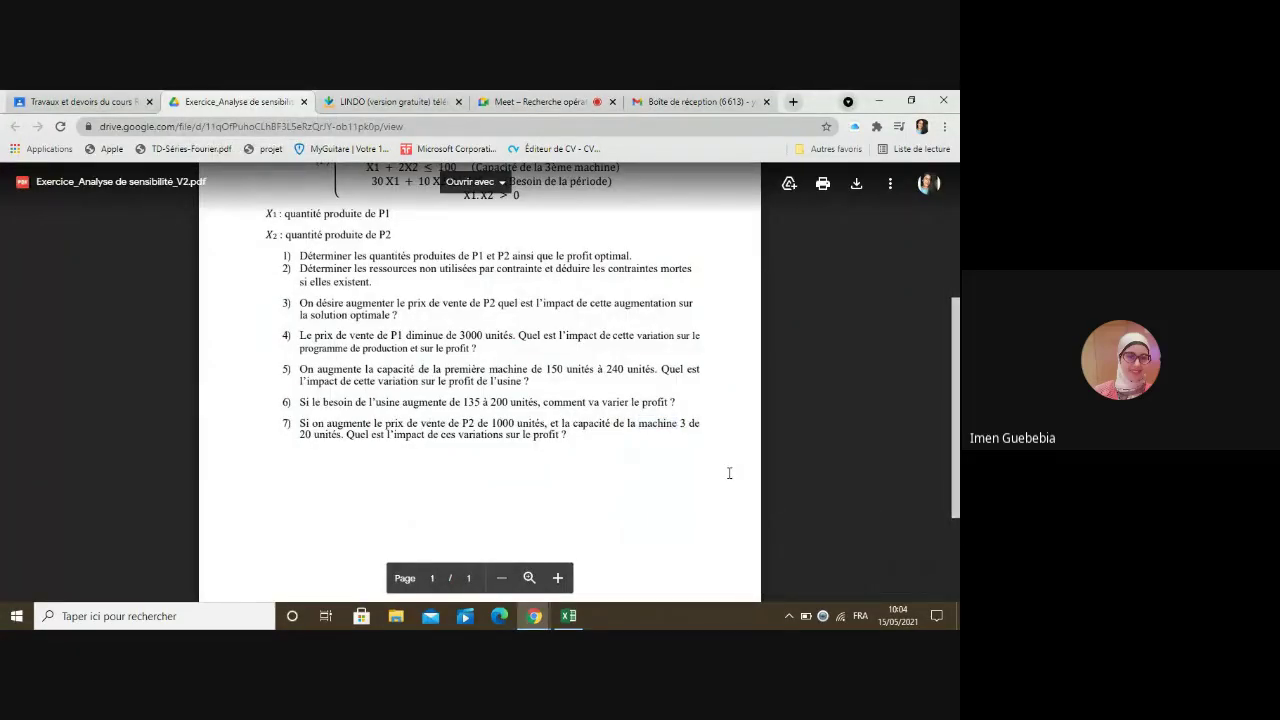
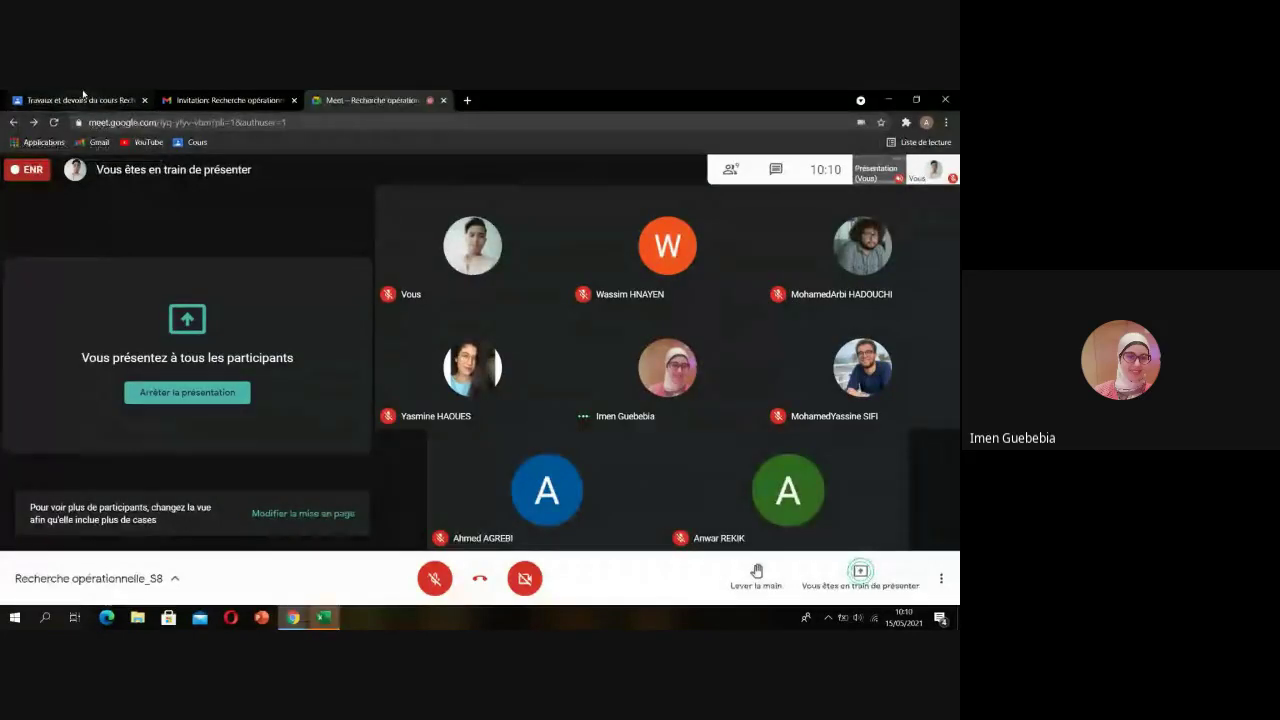
# - Check the Classroom coursework page for Recherche opérationnelle, then return to the Meet call, unmute the microphone and open the chat
pyautogui.click(84, 96)
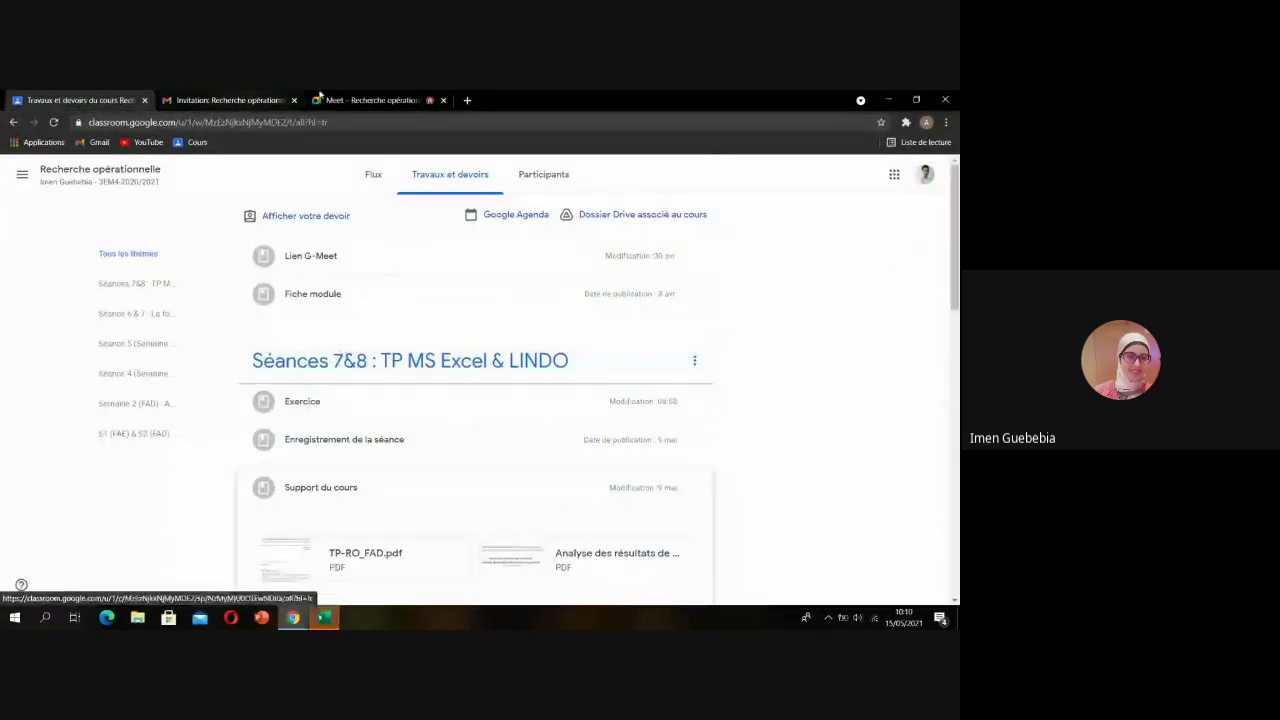
pyautogui.click(377, 97)
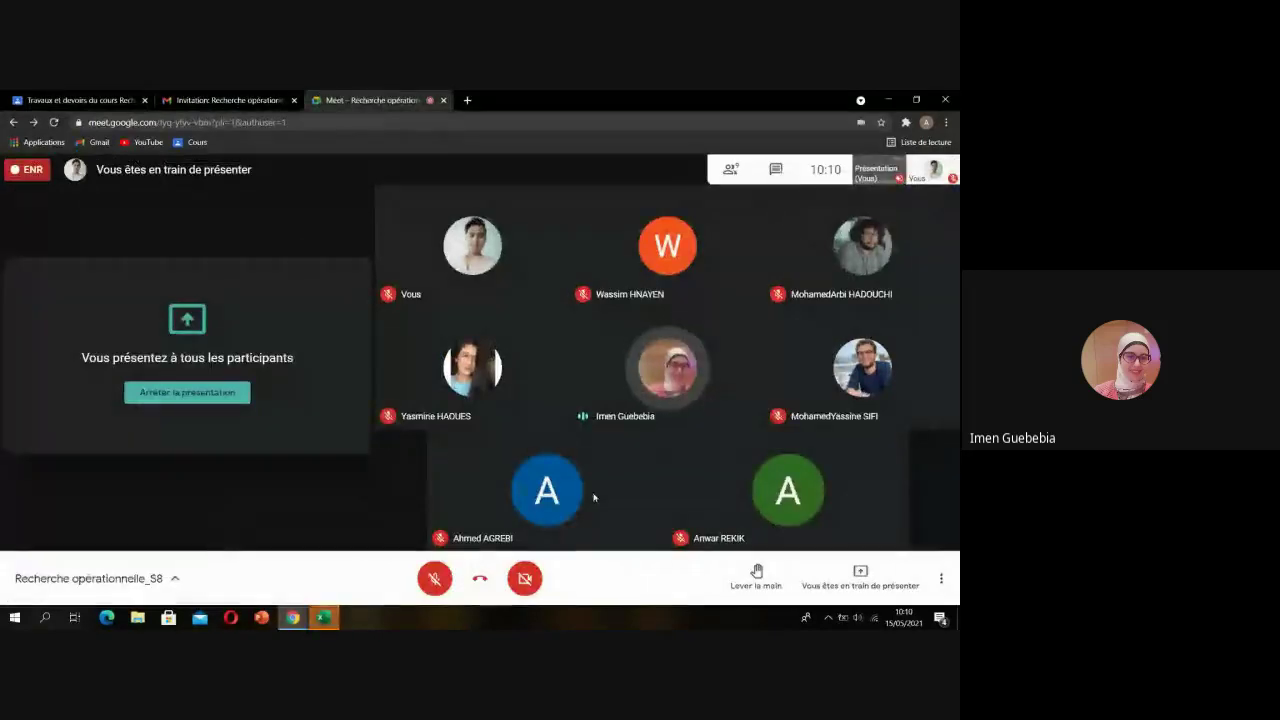
pyautogui.click(435, 578)
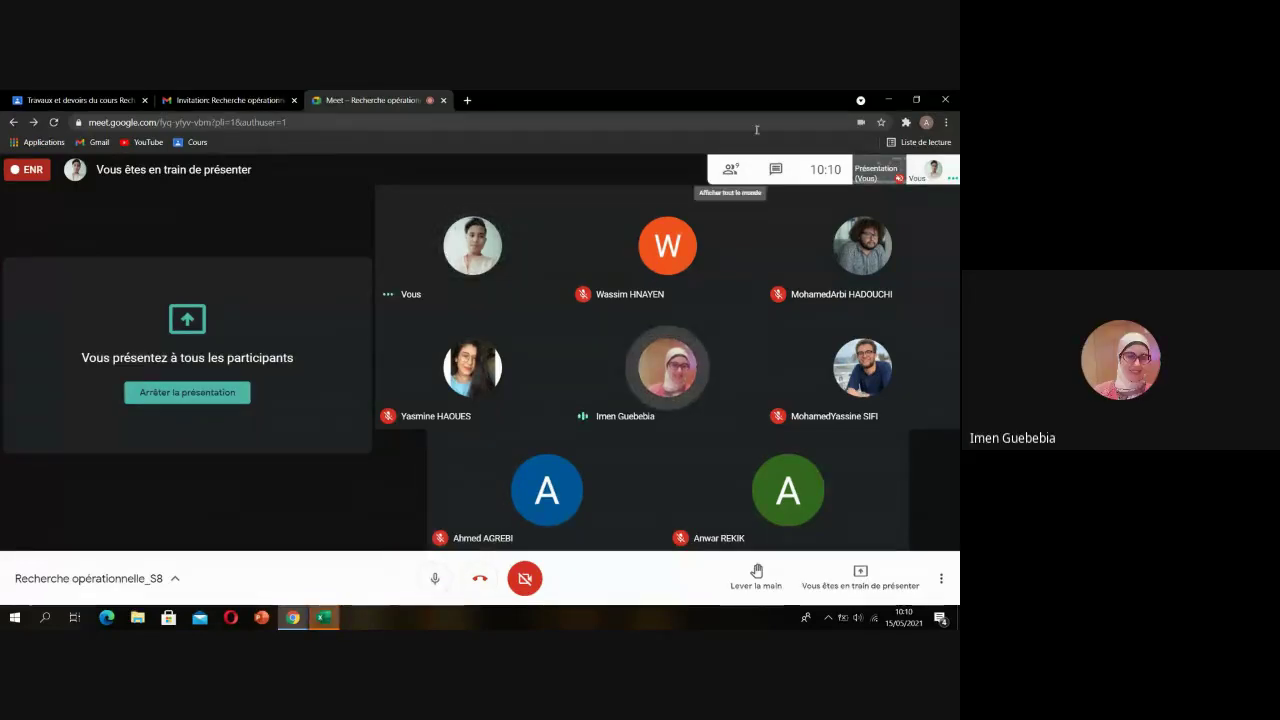
pyautogui.click(775, 165)
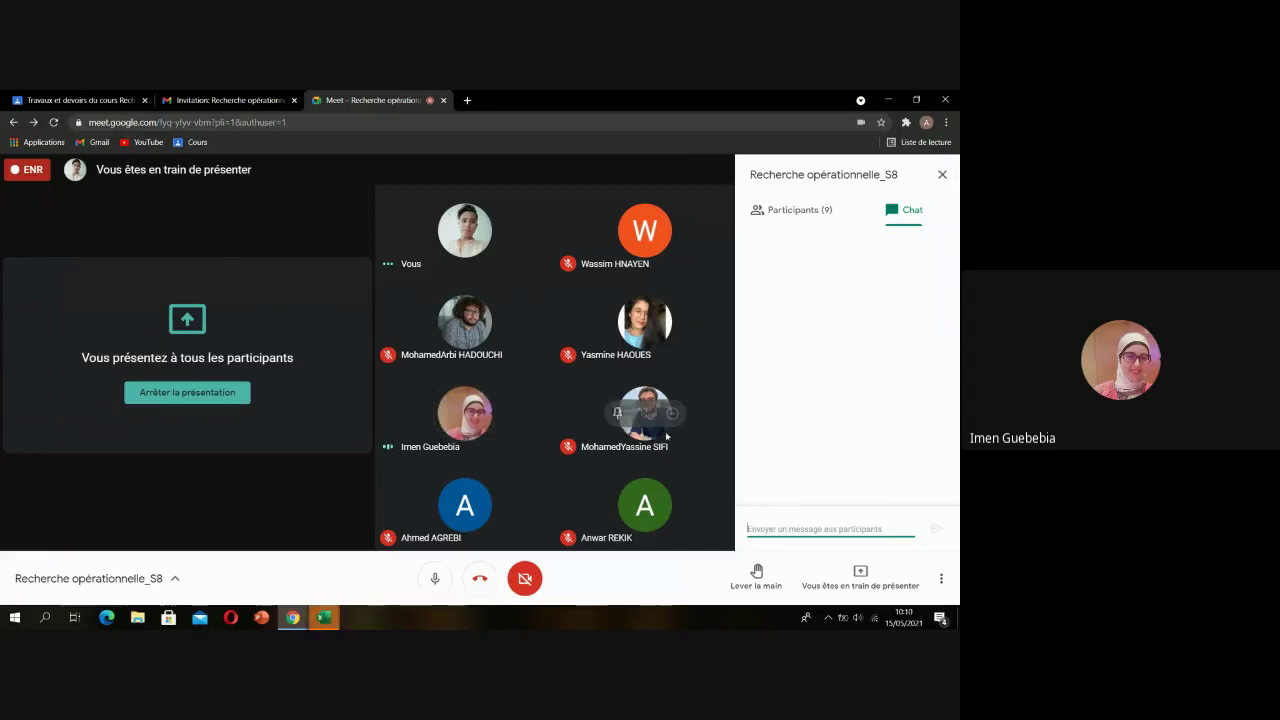
# - Close the open Excel workbook Classeur1 without saving its changes
pyautogui.moveTo(324, 617)
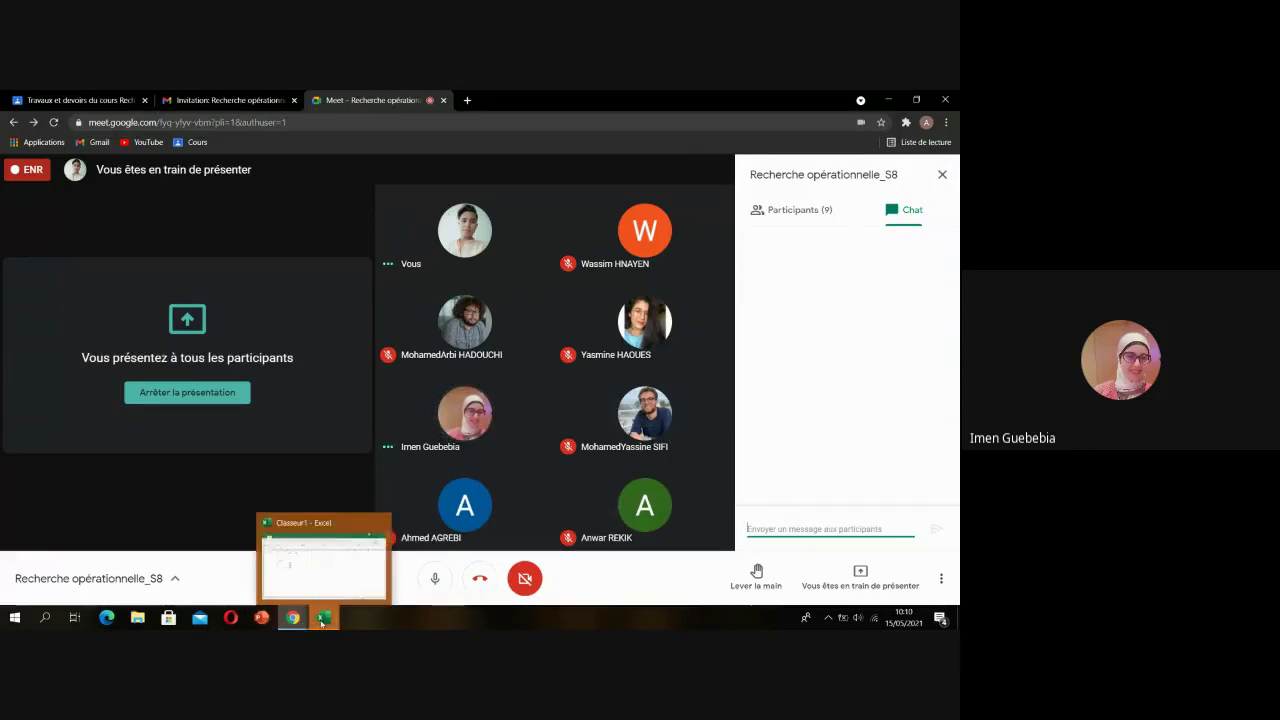
pyautogui.click(385, 526)
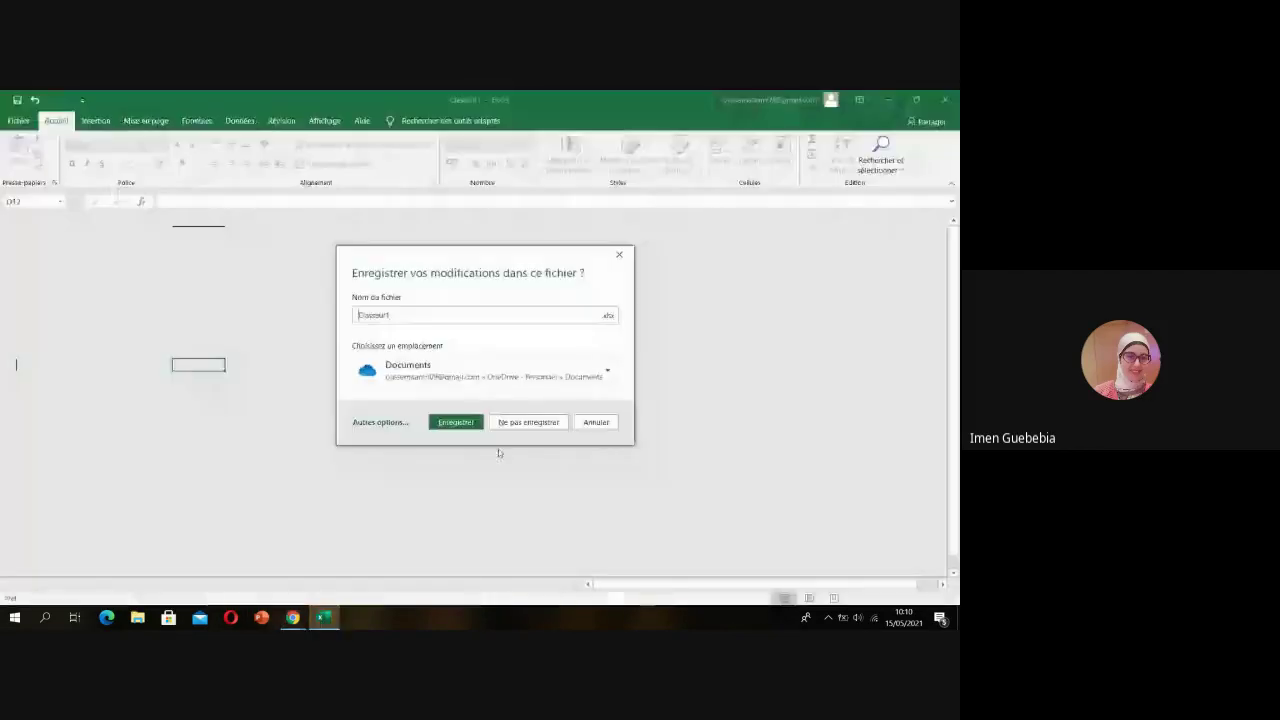
pyautogui.click(529, 422)
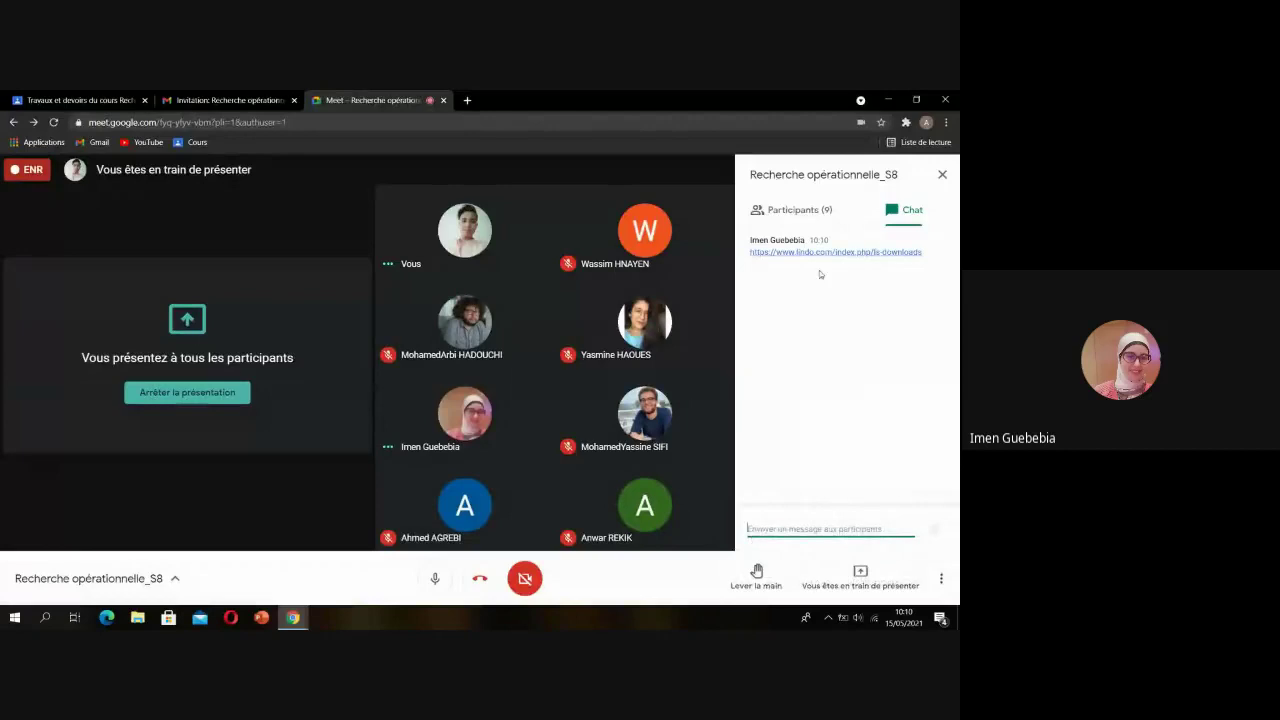
# - Open the LINDO downloads link from the Meet chat and download the Classic LINDO trial version
pyautogui.click(822, 254)
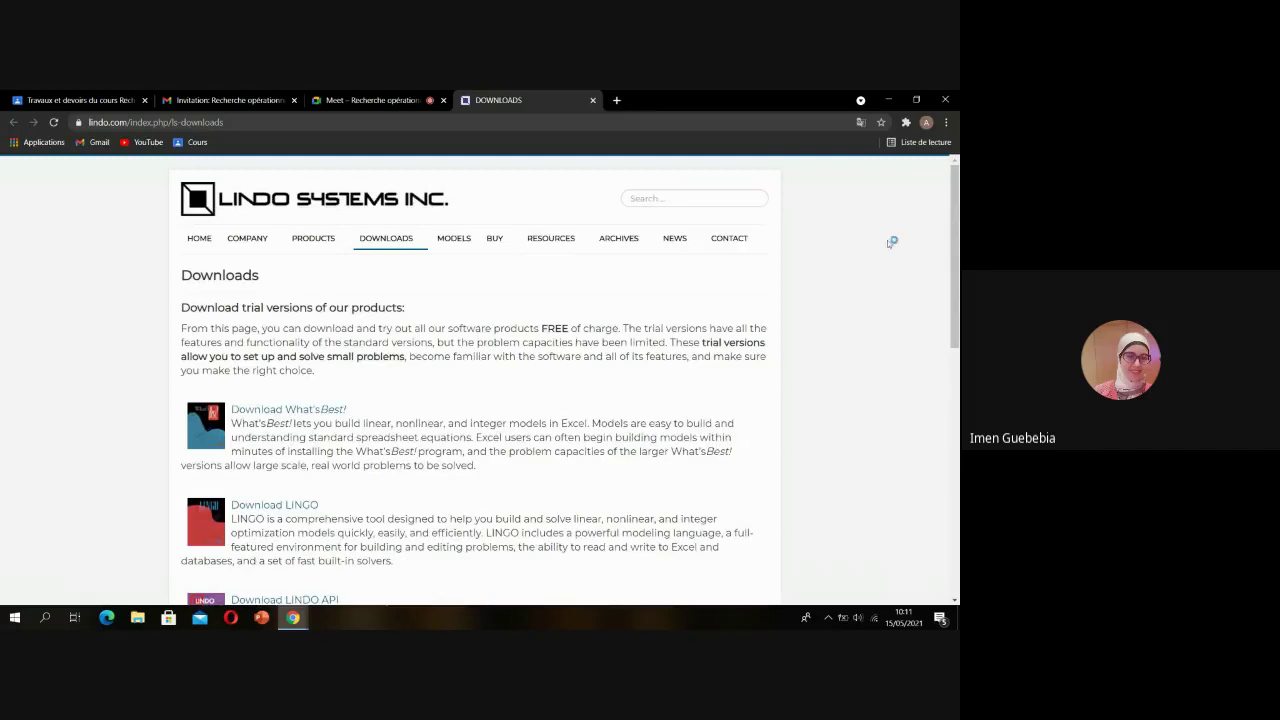
pyautogui.scroll(-6, 408, 359)
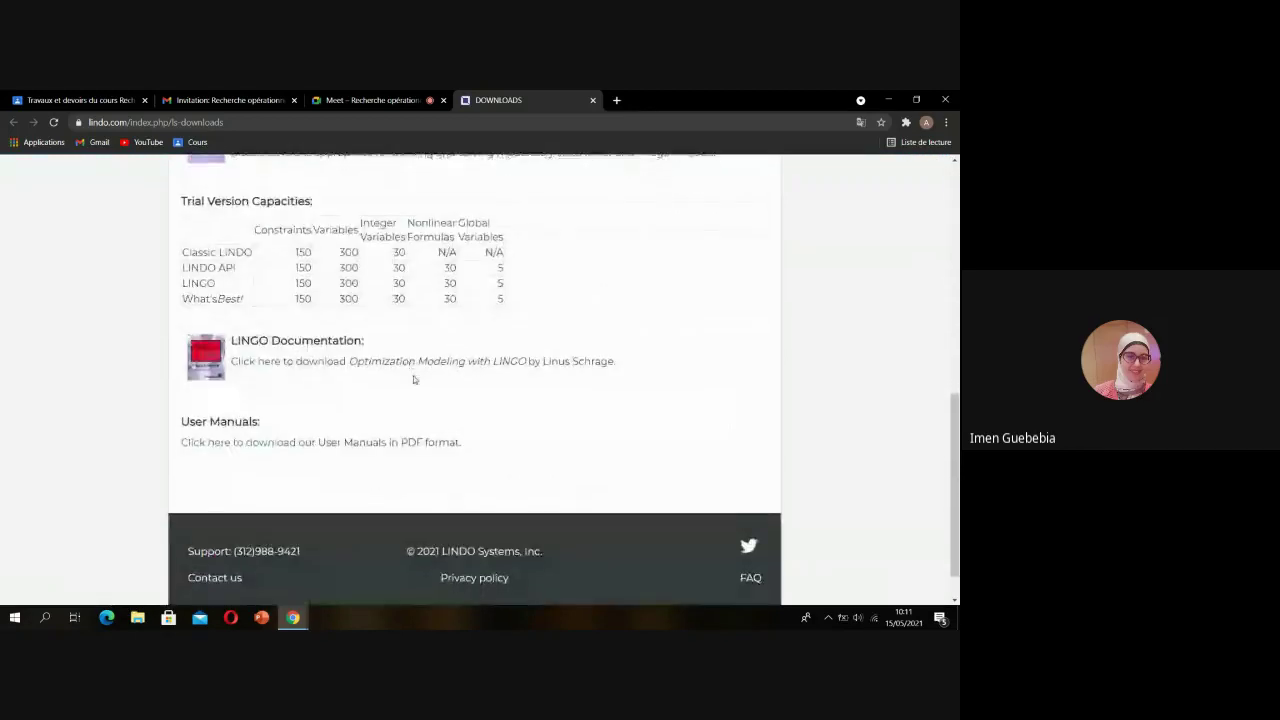
pyautogui.scroll(-1, 410, 375)
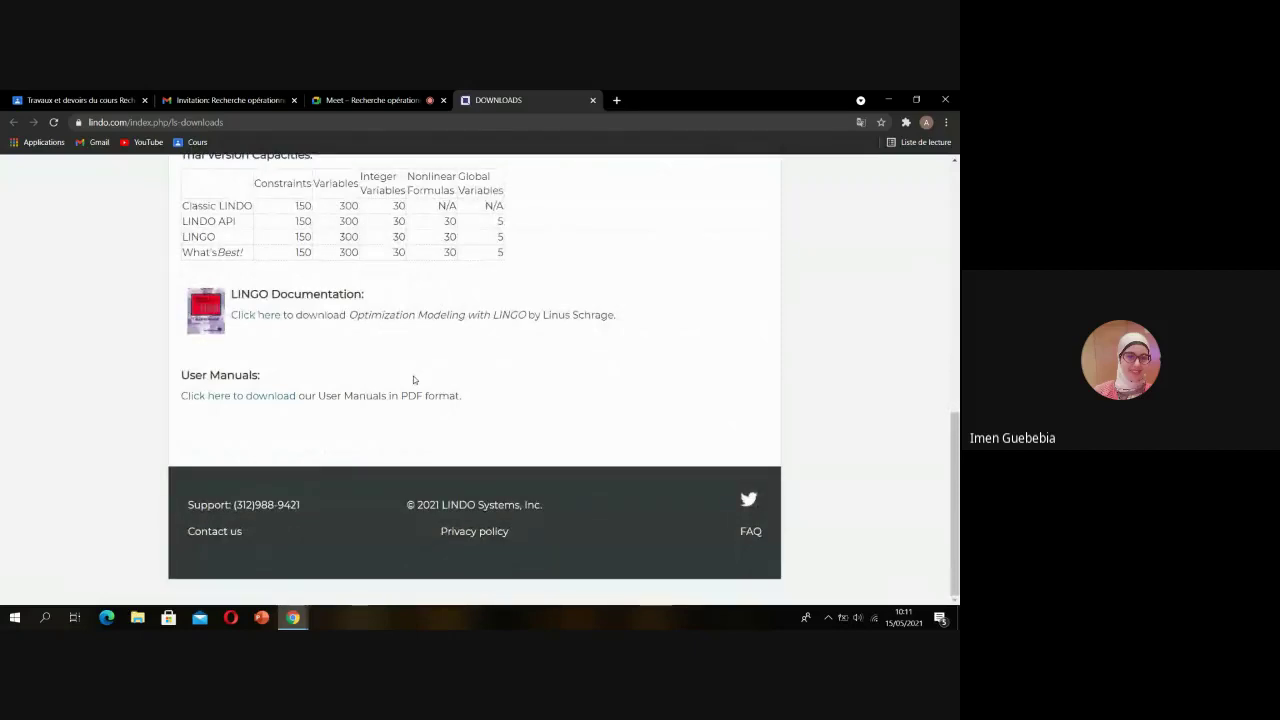
pyautogui.scroll(4, 414, 380)
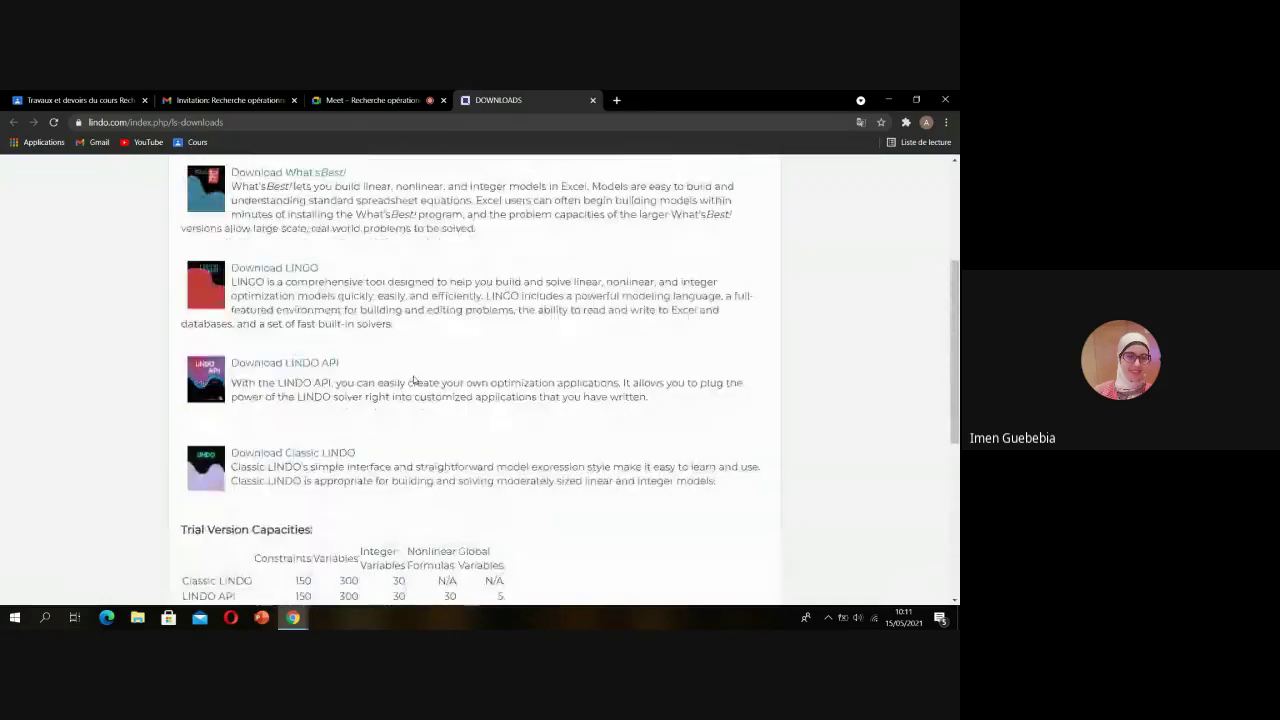
pyautogui.scroll(1, 414, 380)
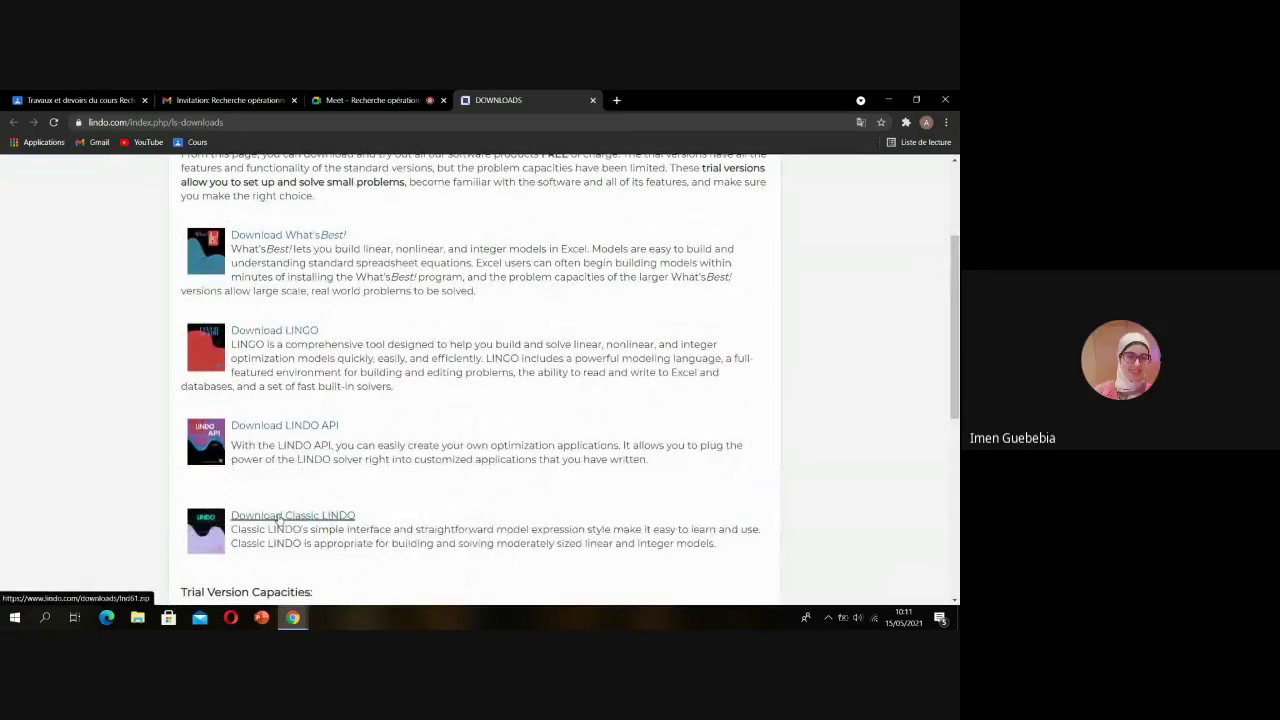
pyautogui.click(278, 516)
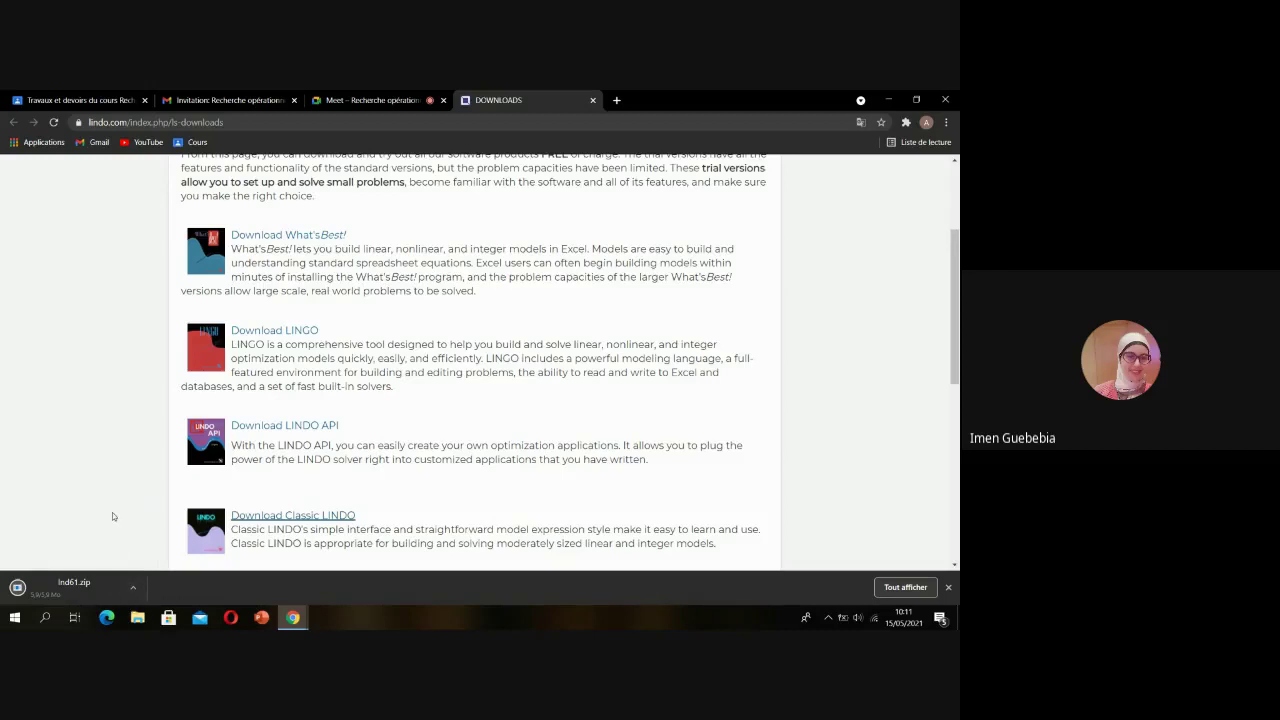
# - Open the downloaded lnd61.zip archive in WinRAR and dismiss the licence purchase reminder
pyautogui.click(136, 590)
pyautogui.click(155, 509)
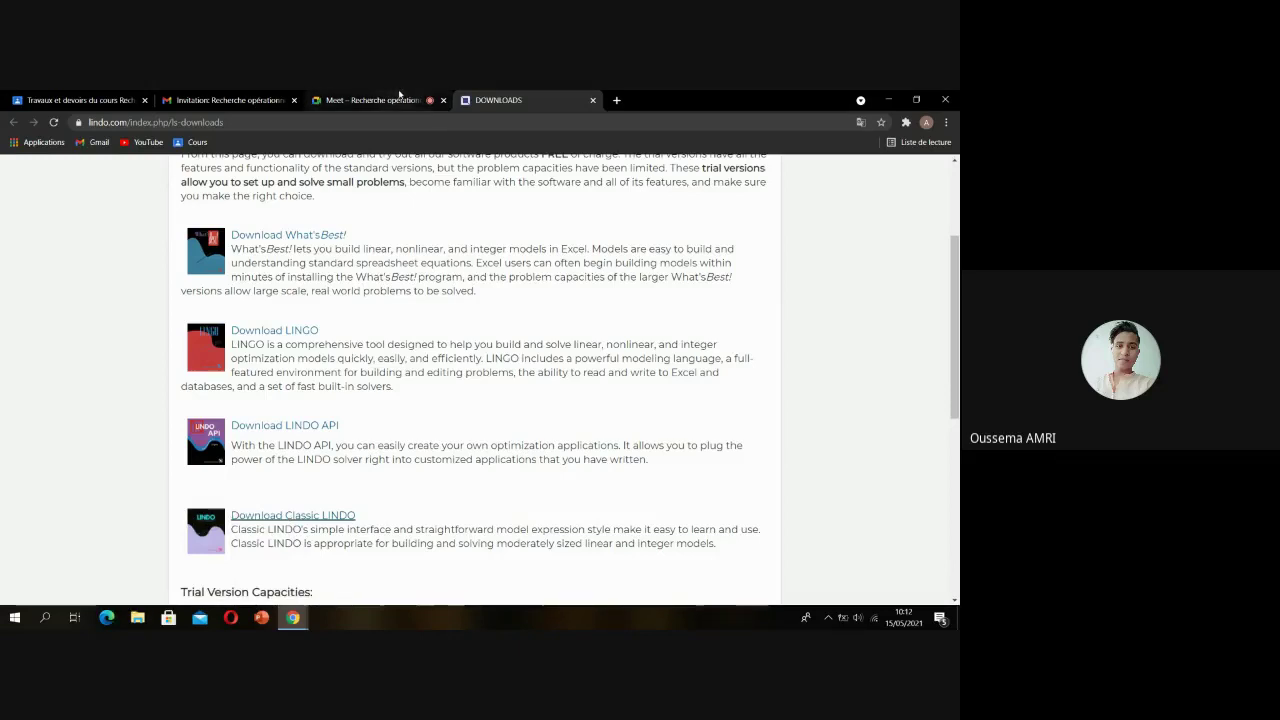
pyautogui.click(399, 96)
pyautogui.click(468, 96)
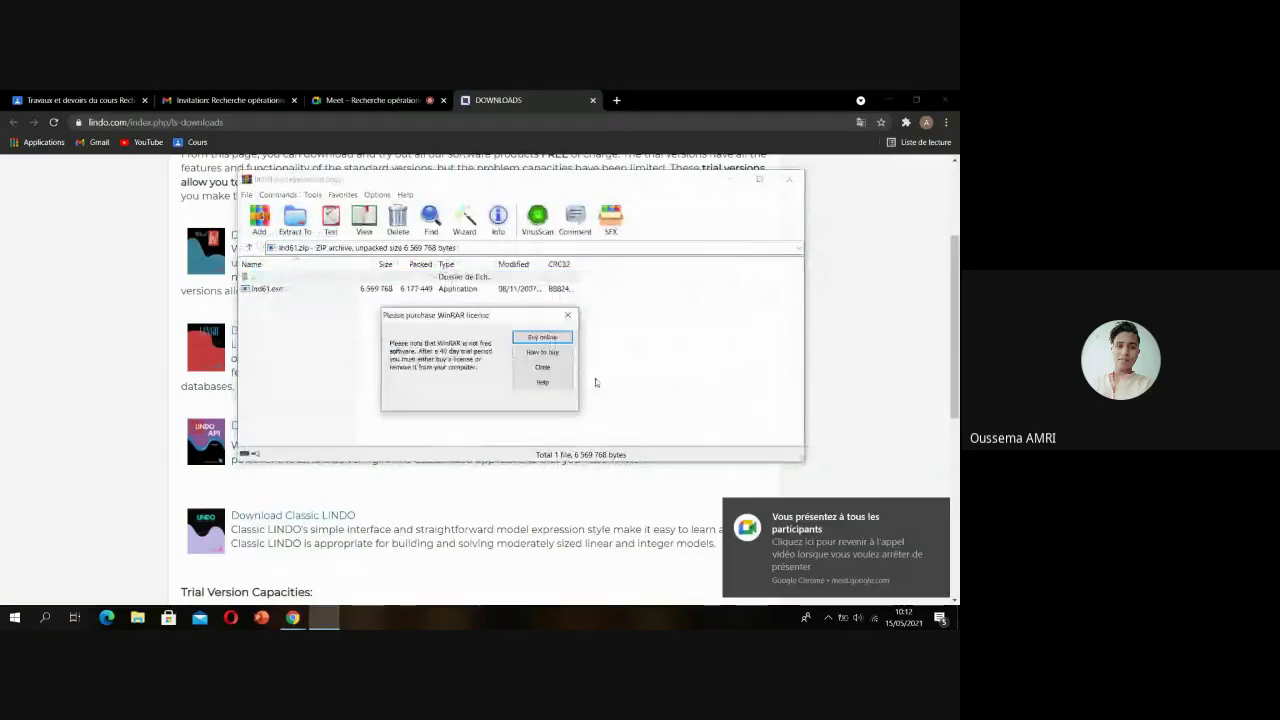
pyautogui.click(545, 367)
# - Extract lnd61.exe from the archive to the desktop (Bureau) and minimize the WinRAR and Chrome windows
pyautogui.click(342, 288)
pyautogui.rightClick(342, 288)
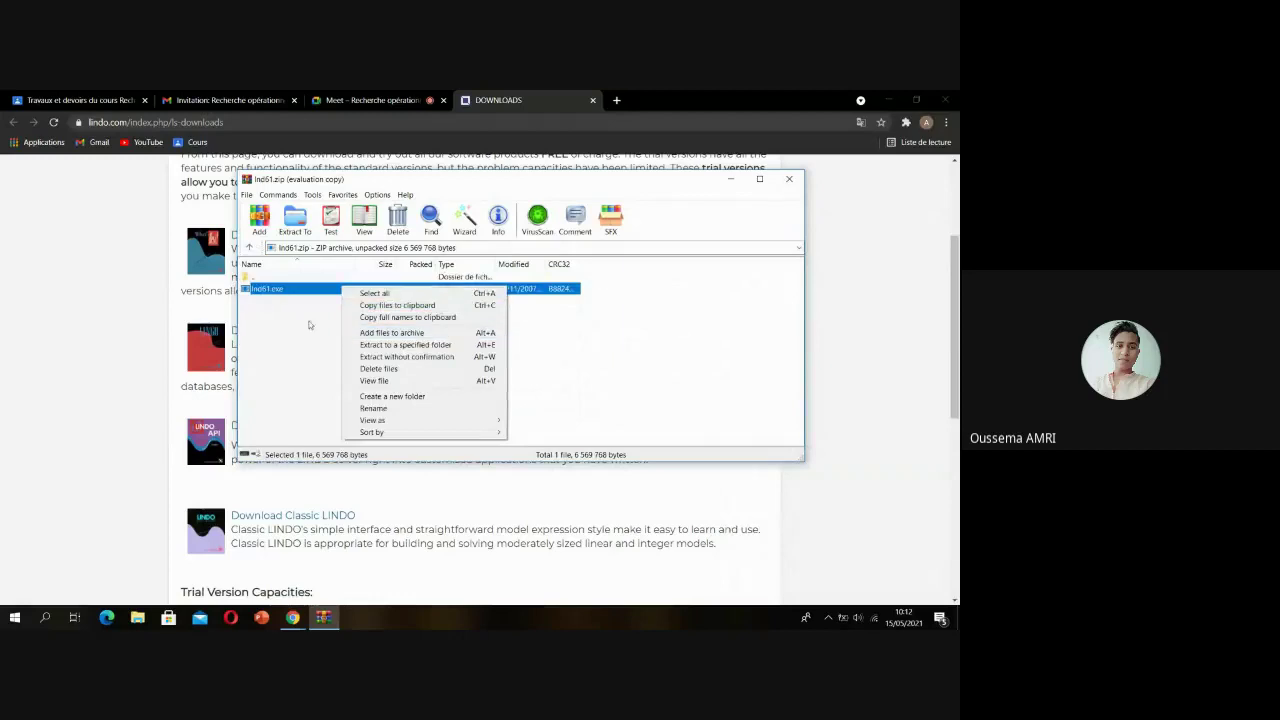
pyautogui.click(405, 344)
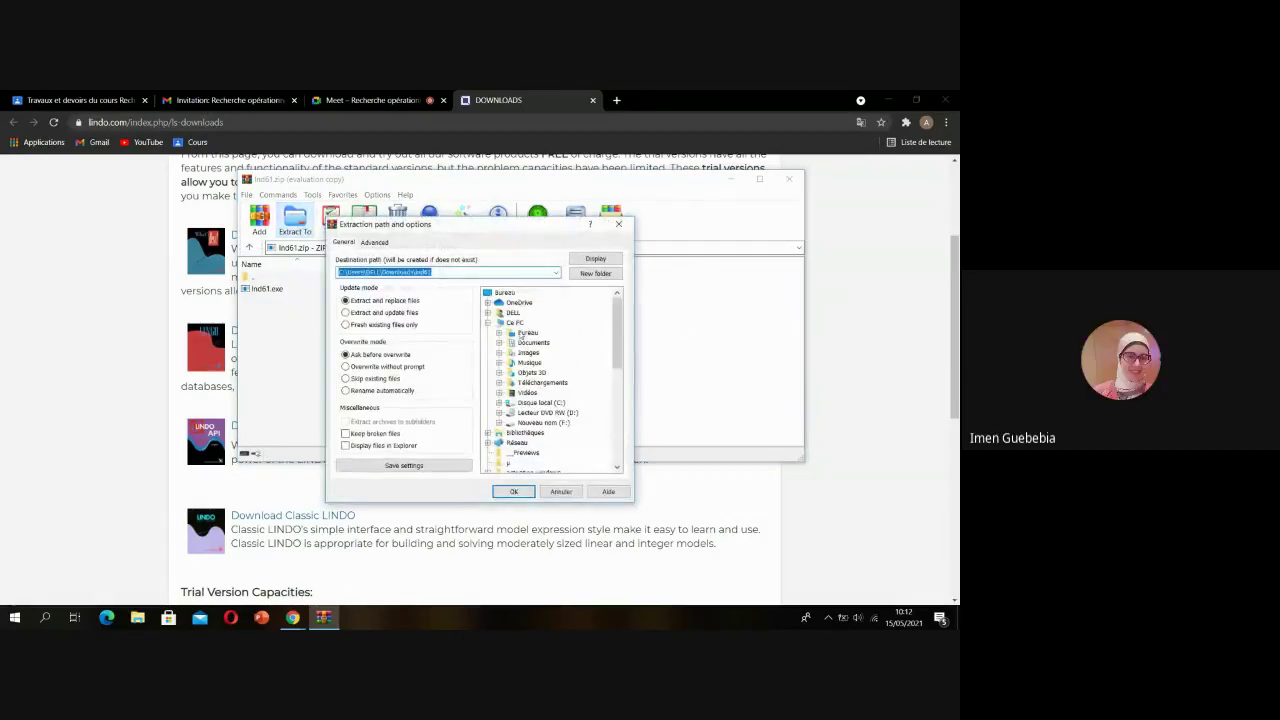
pyautogui.click(527, 332)
pyautogui.click(516, 493)
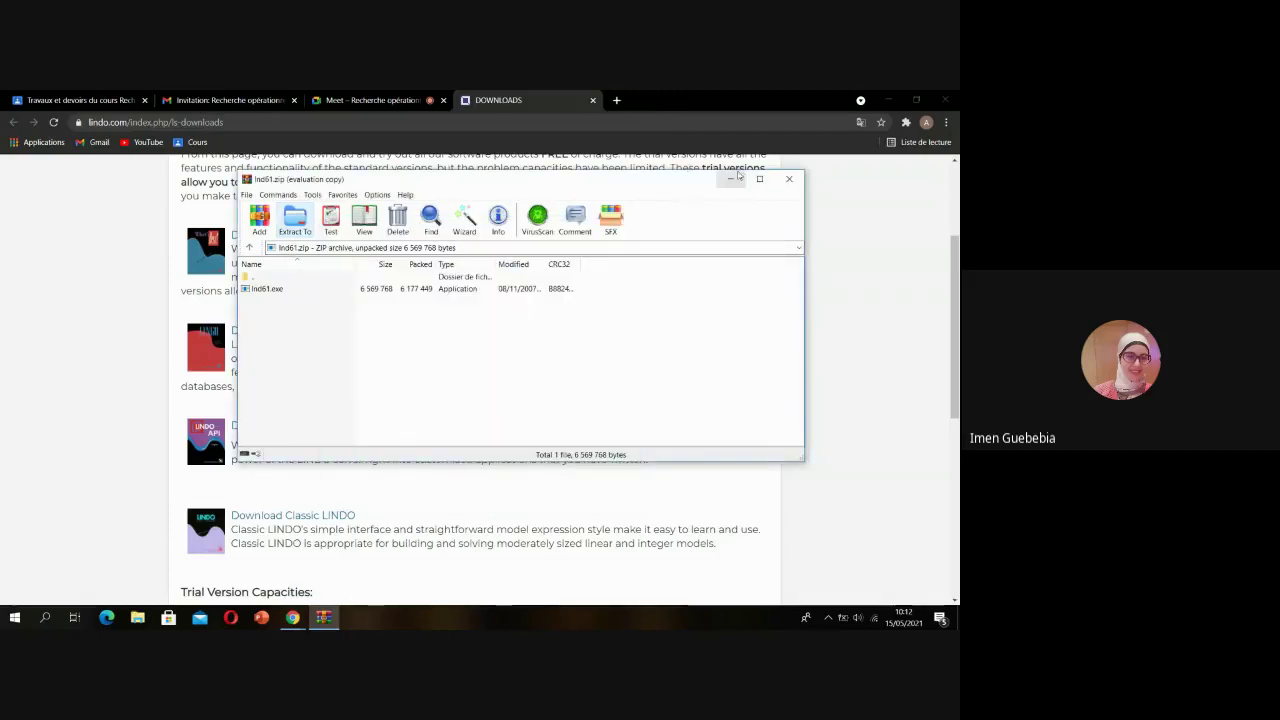
pyautogui.click(738, 177)
pyautogui.click(886, 100)
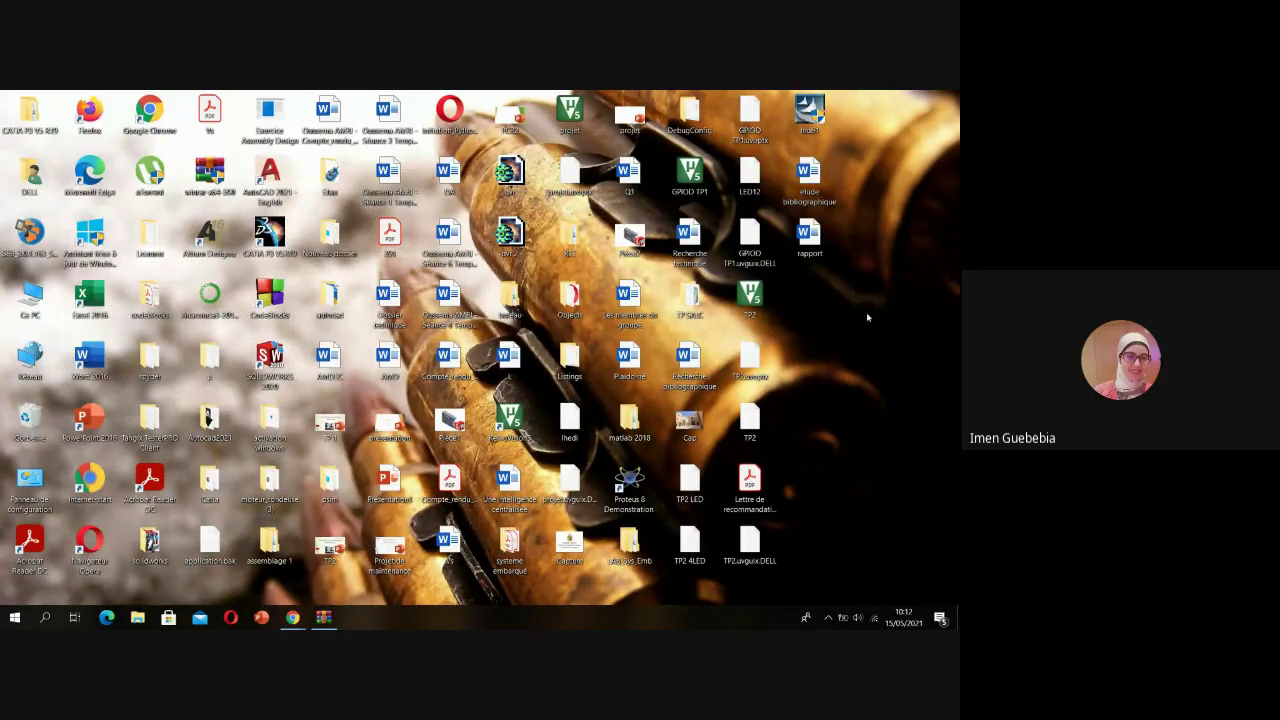
# - Try to install LINDO 6.1 with the extracted installer, accepting the licence terms and keeping the destination folder F:\LINDO61\
pyautogui.doubleClick(812, 120)
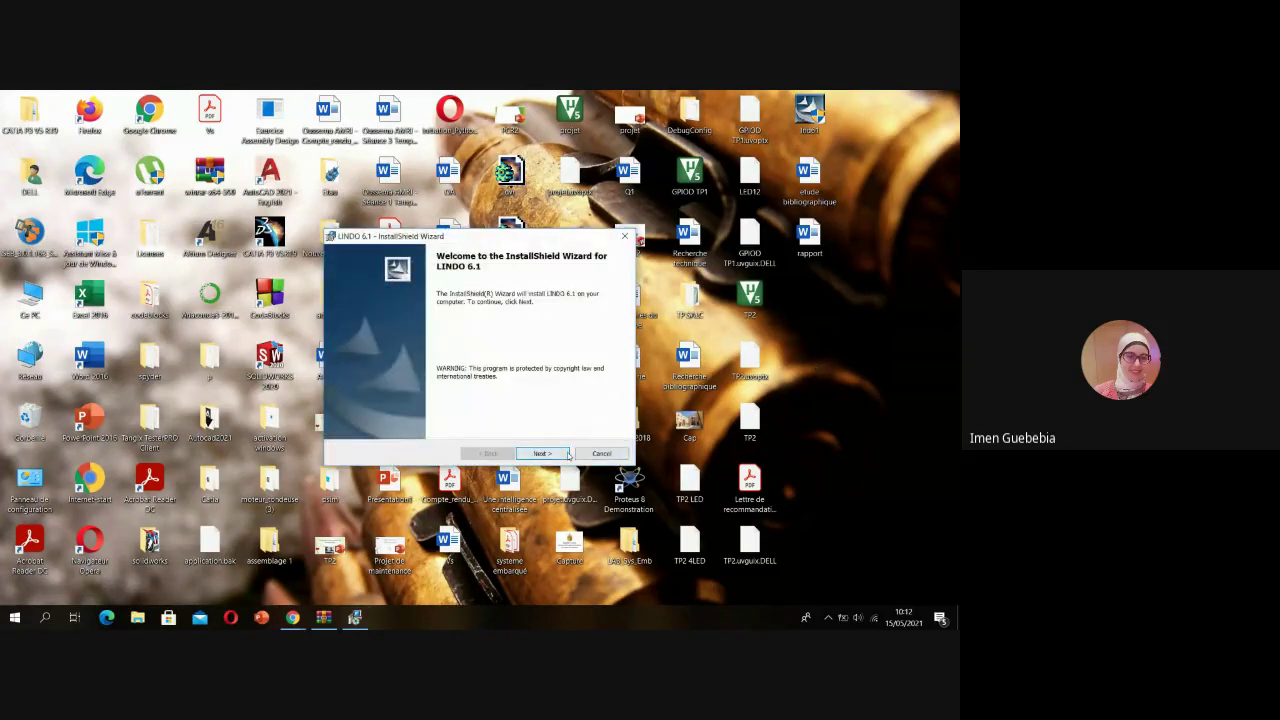
pyautogui.click(541, 453)
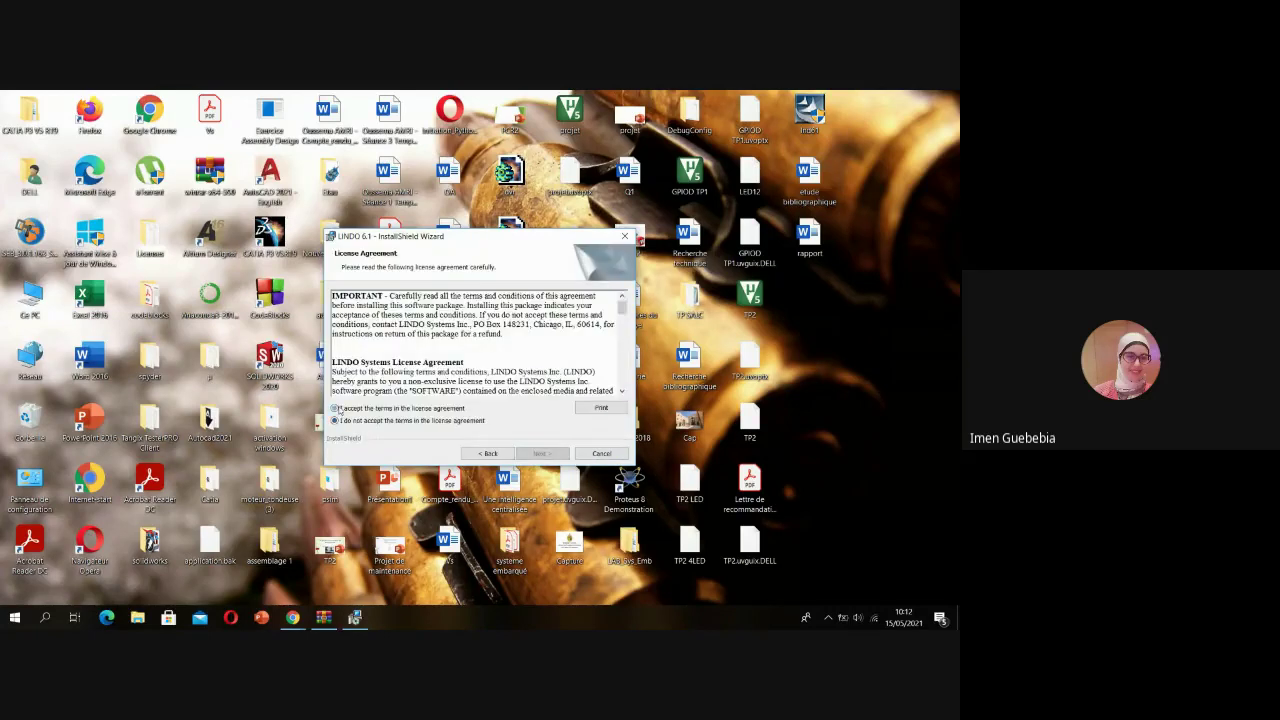
pyautogui.click(335, 408)
pyautogui.click(536, 455)
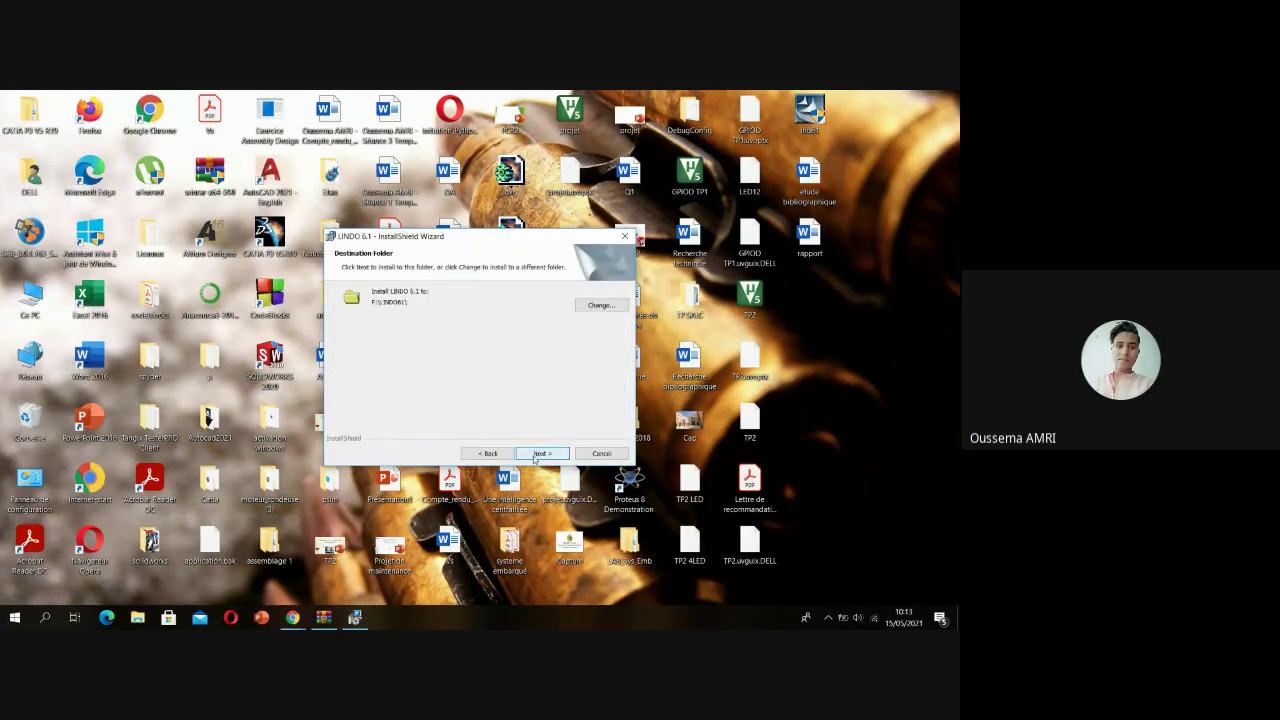
pyautogui.click(538, 456)
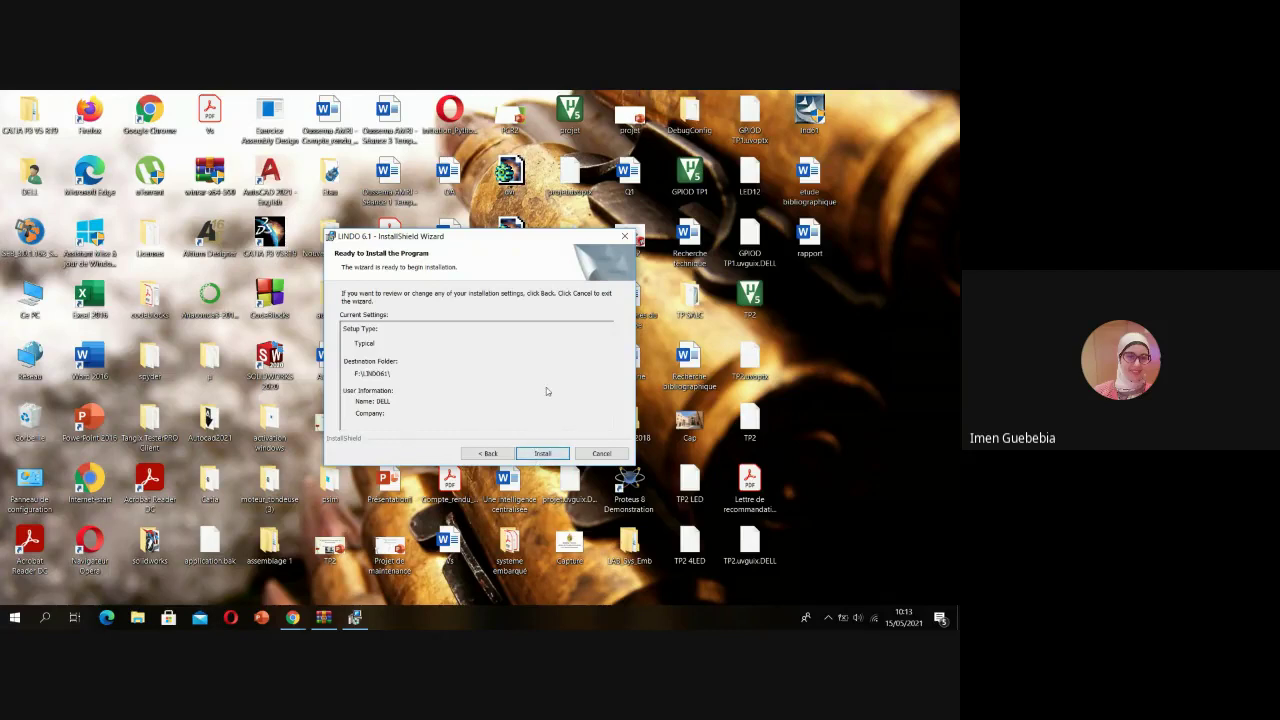
pyautogui.click(545, 454)
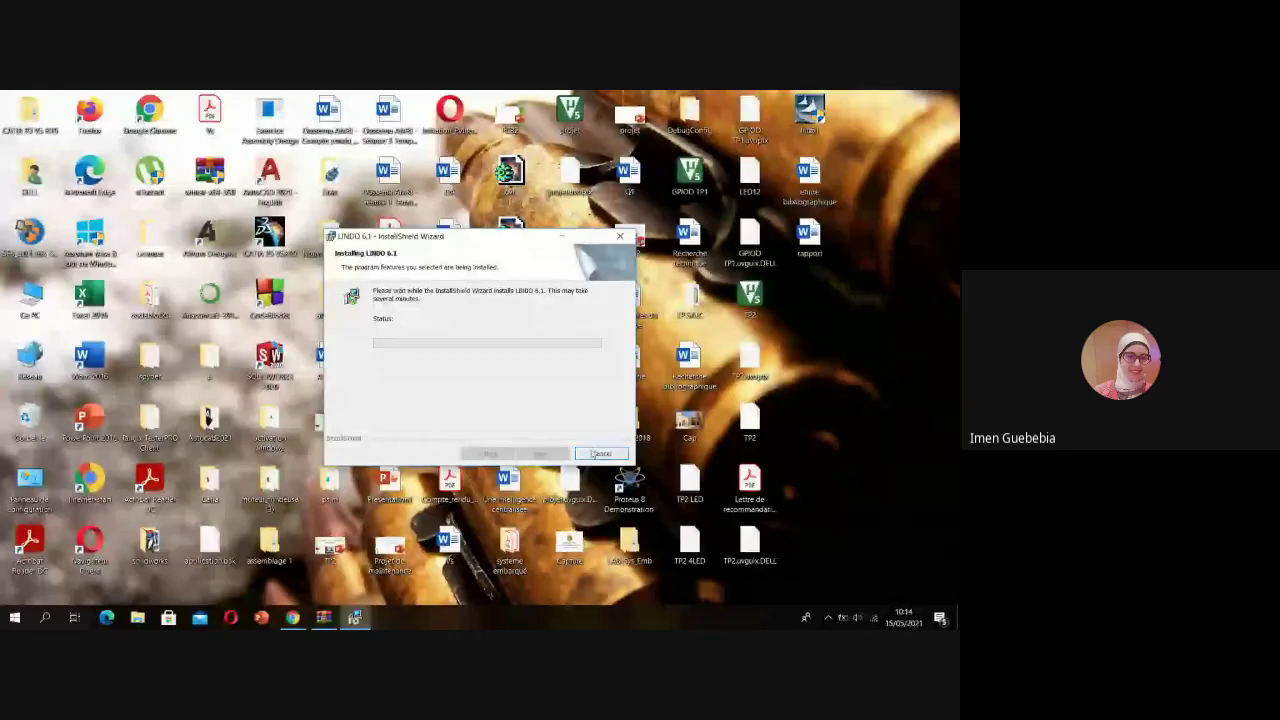
# - Cancel the running LINDO 6.1 installation and close the InstallShield Wizard
pyautogui.click(594, 455)
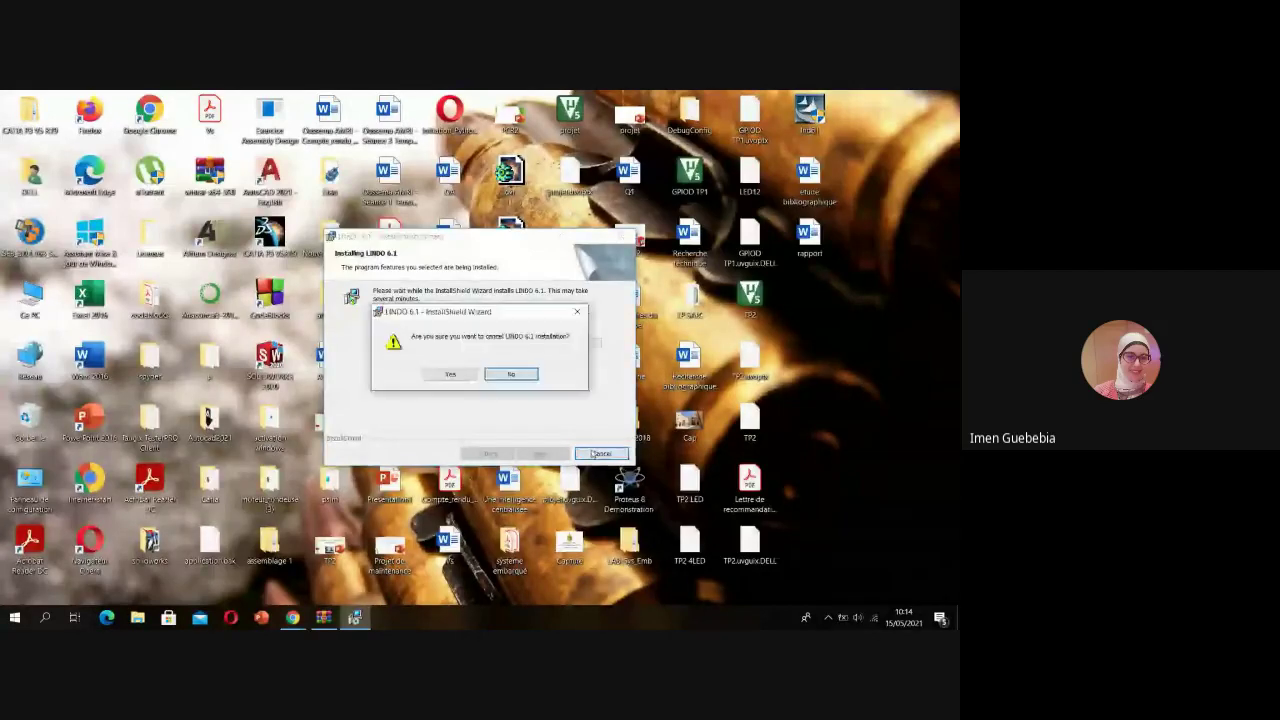
pyautogui.click(451, 380)
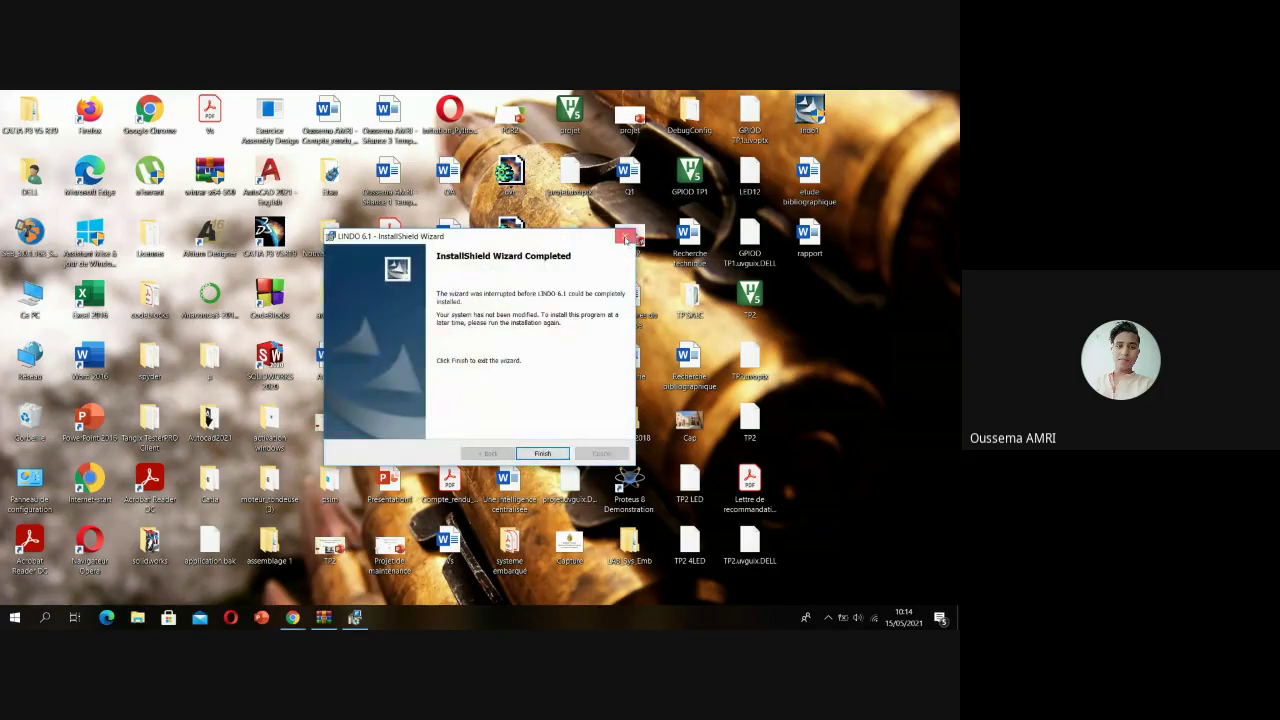
pyautogui.click(625, 240)
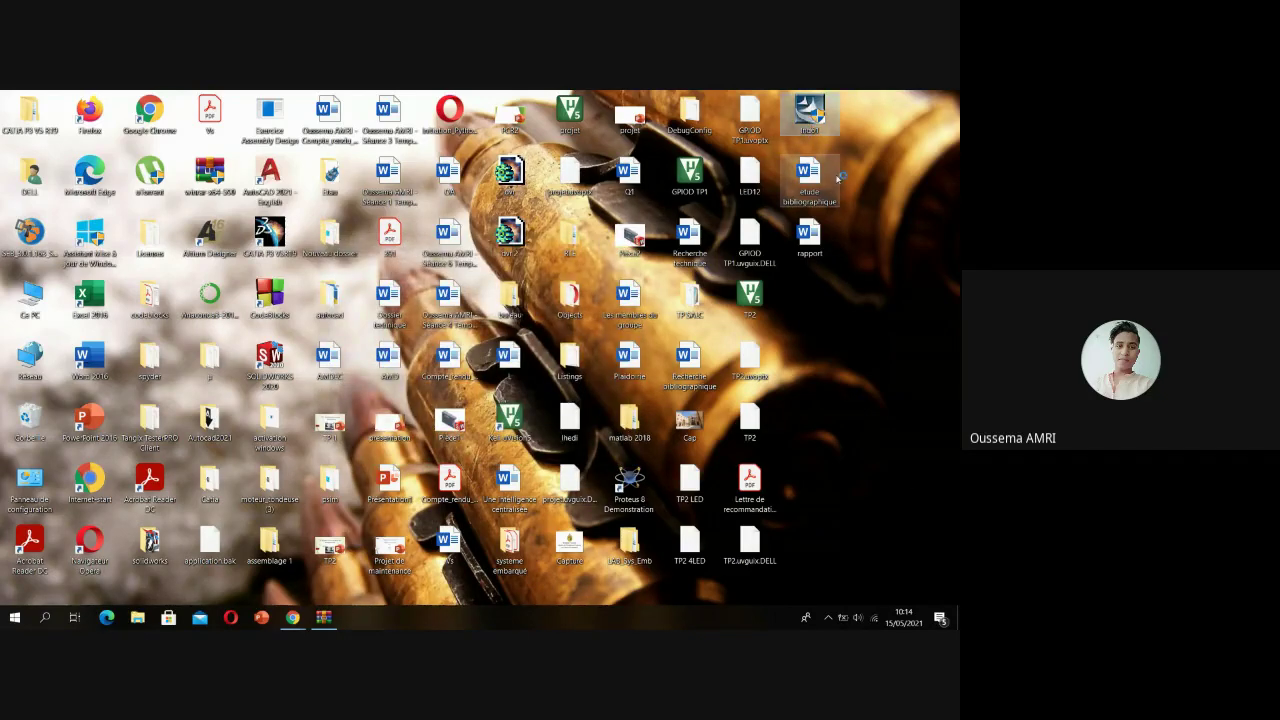
# - Go through the relaunched LINDO 6.1 setup, accept the licence terms, keep the F:\LINDO61\ destination and start the installation again
pyautogui.click(888, 177)
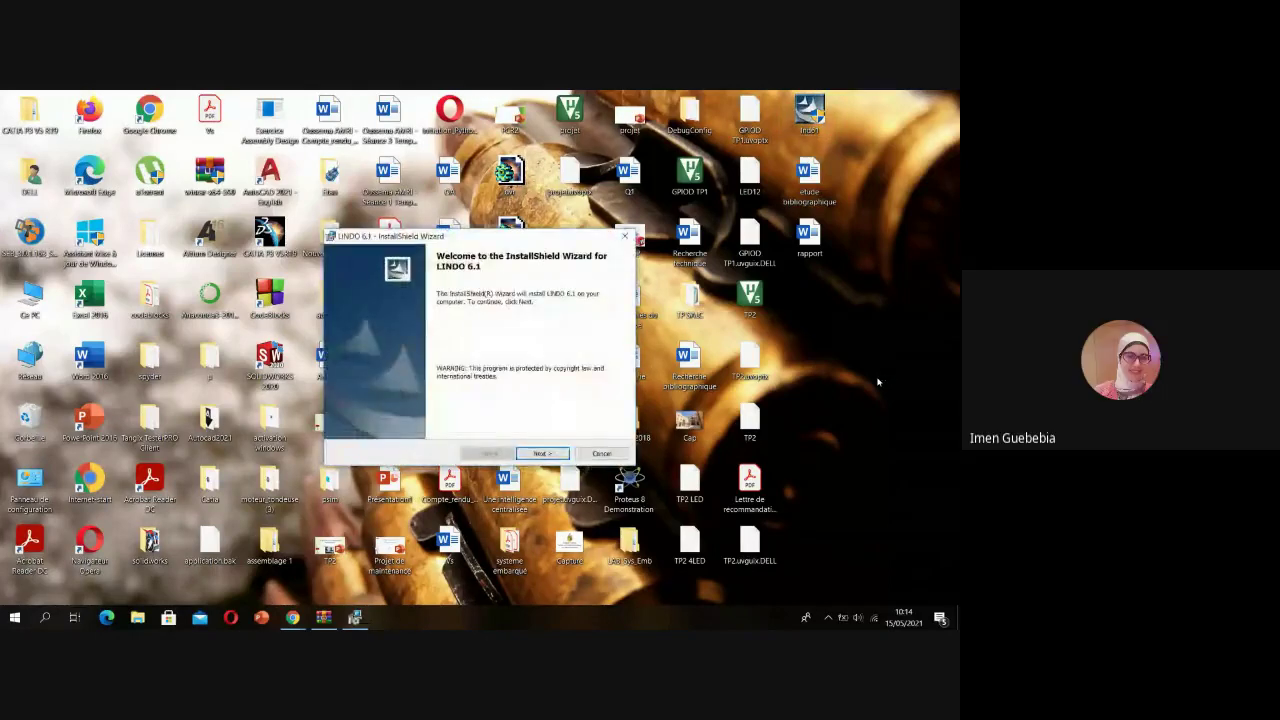
pyautogui.click(547, 454)
pyautogui.scroll(-8, 506, 349)
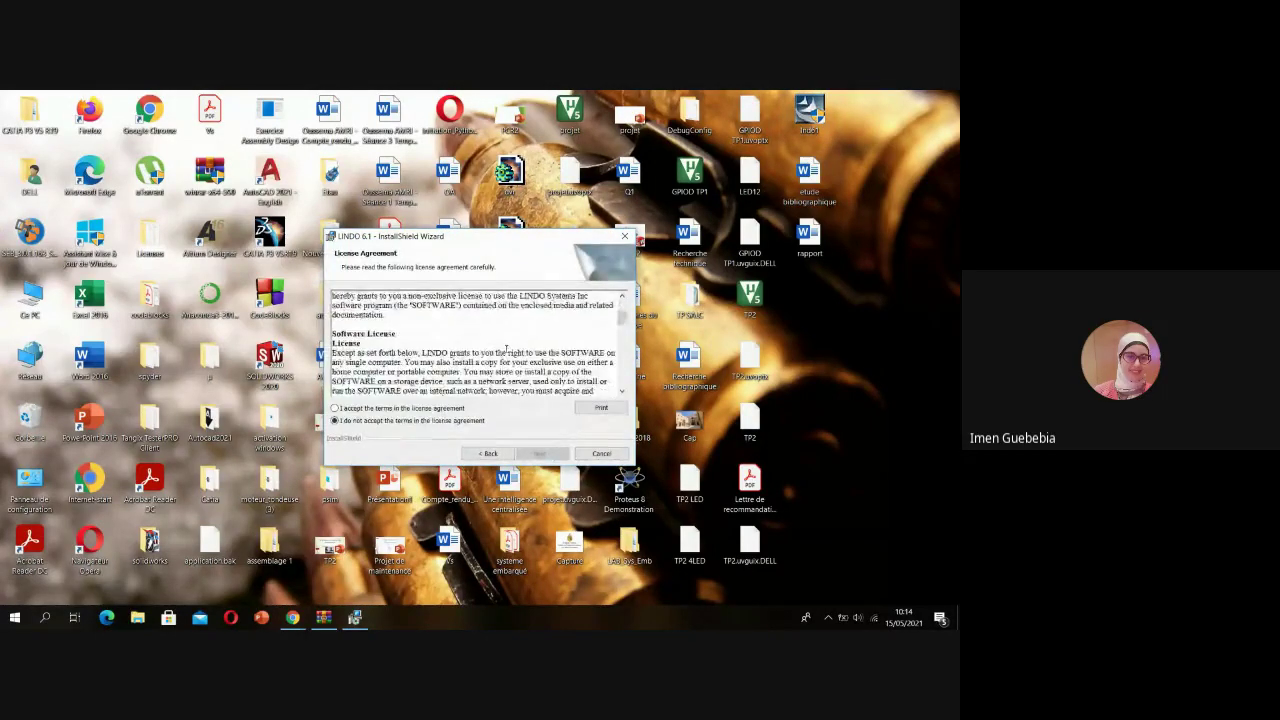
pyautogui.scroll(-6, 506, 349)
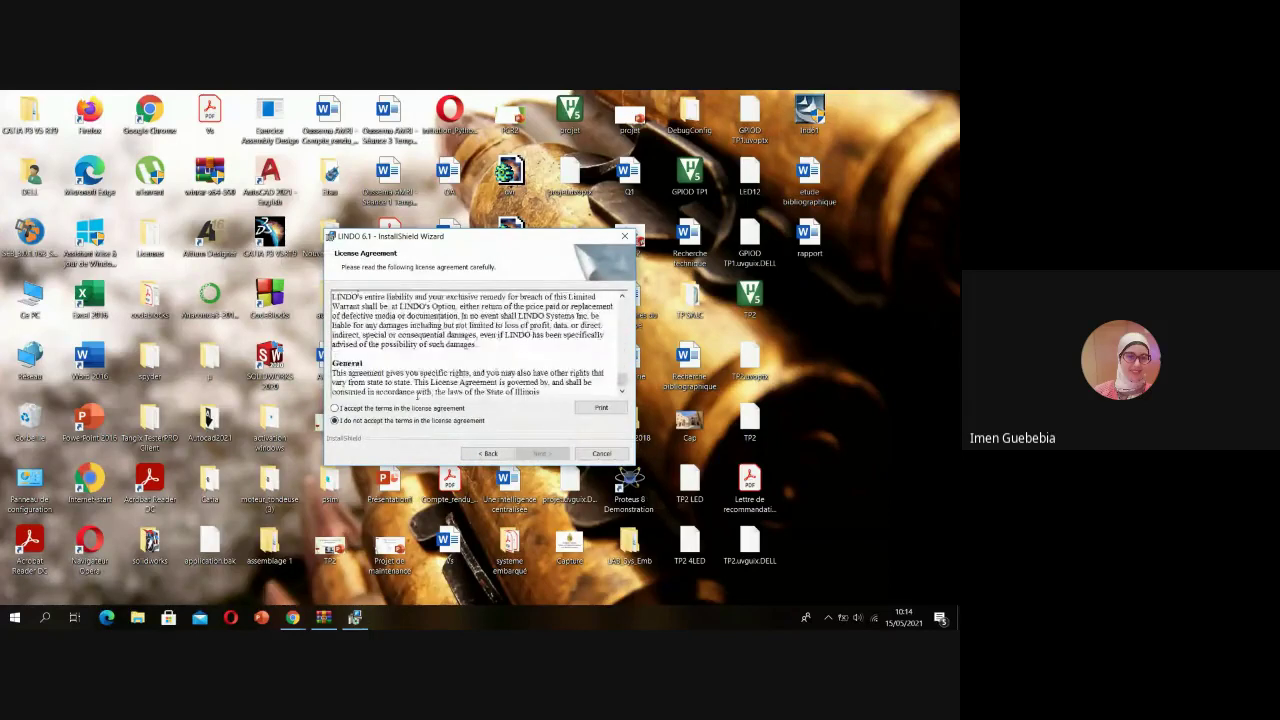
pyautogui.click(336, 409)
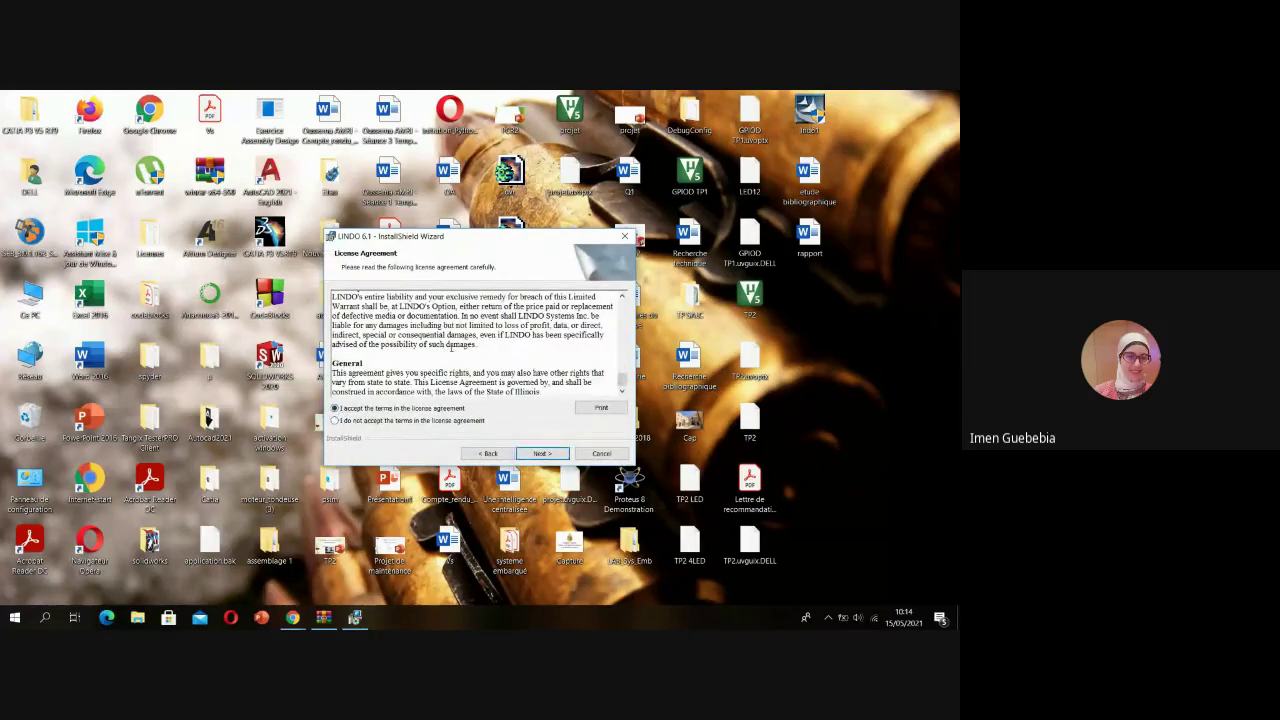
pyautogui.click(541, 454)
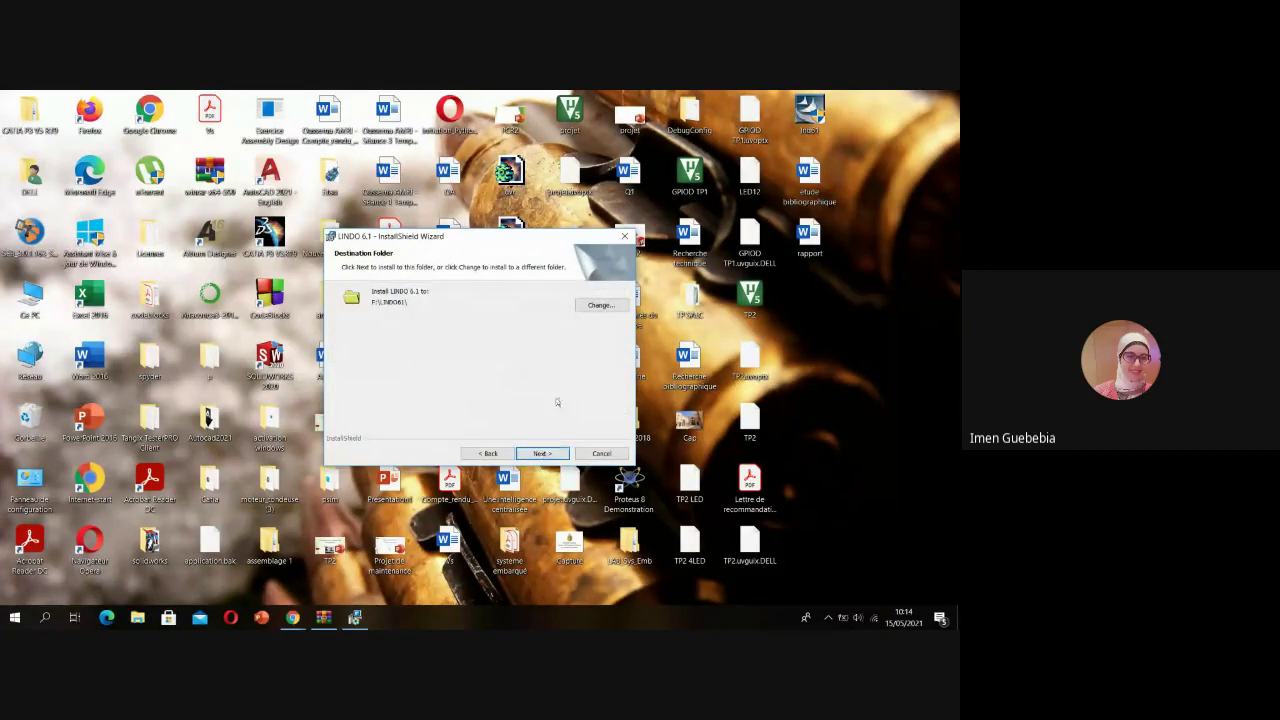
pyautogui.click(545, 453)
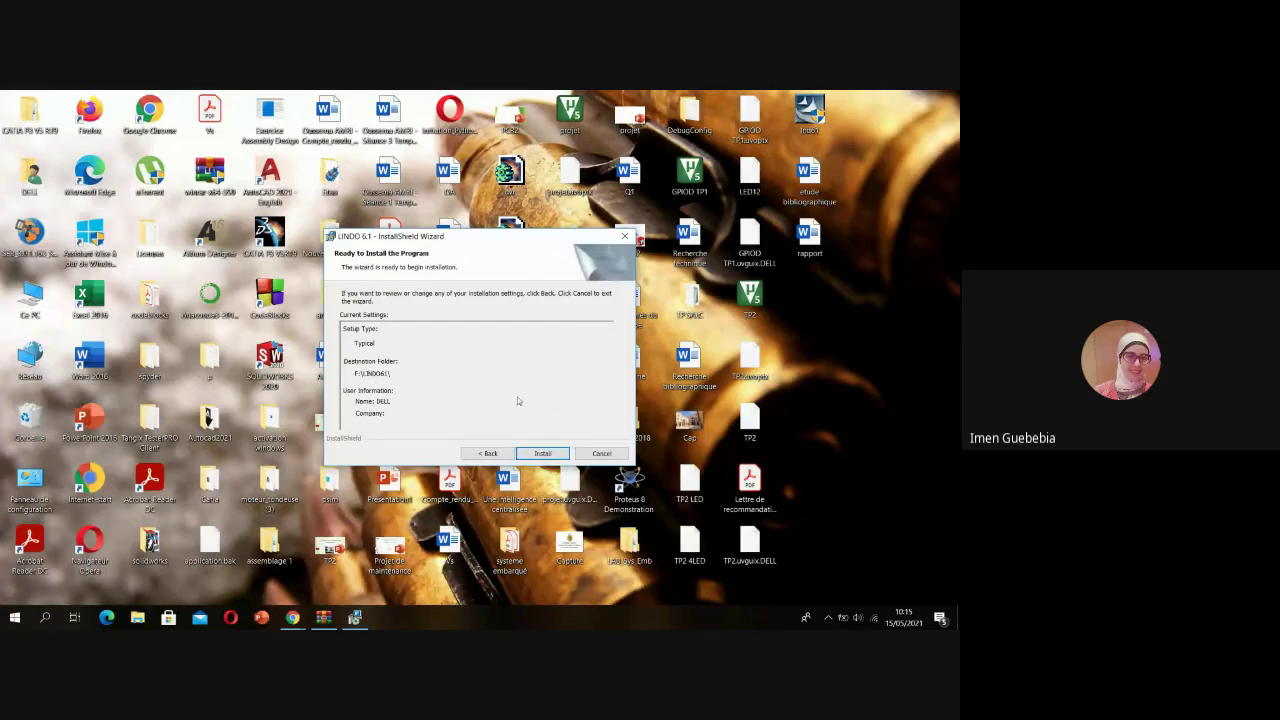
pyautogui.click(541, 453)
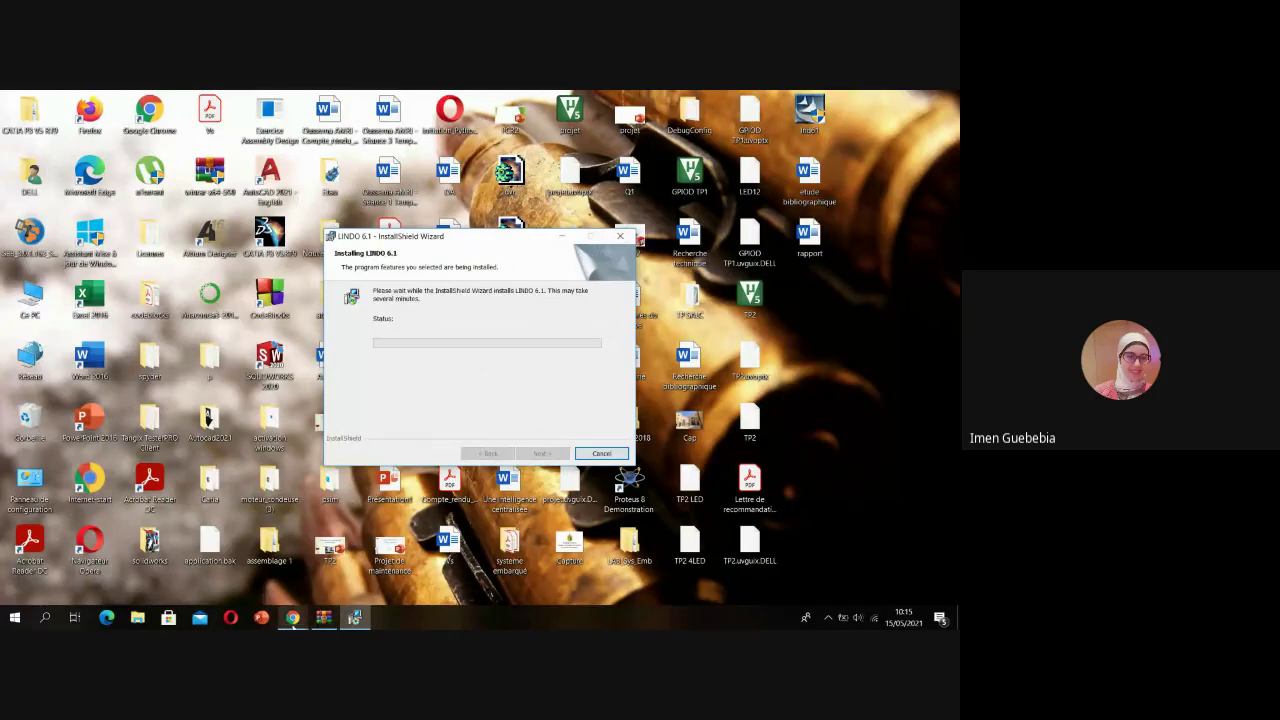
# - Return to the Meet call in Chrome and stop presenting the screen
pyautogui.click(293, 625)
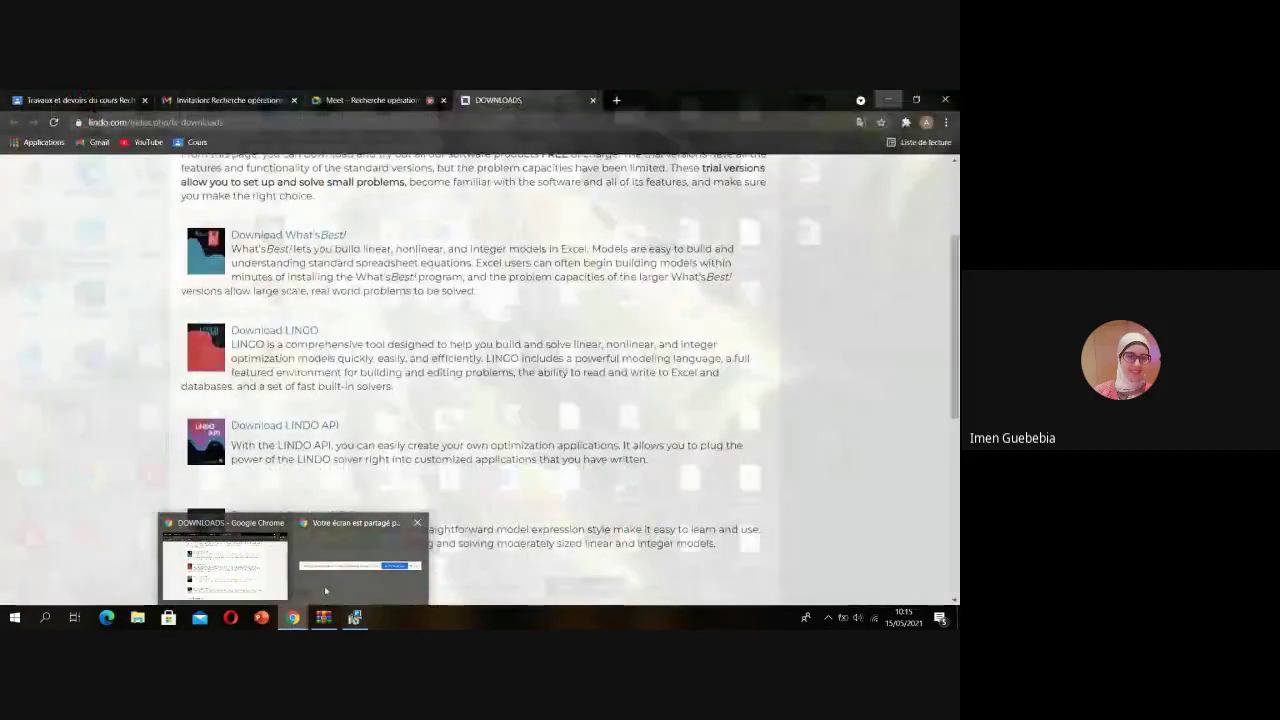
pyautogui.click(325, 590)
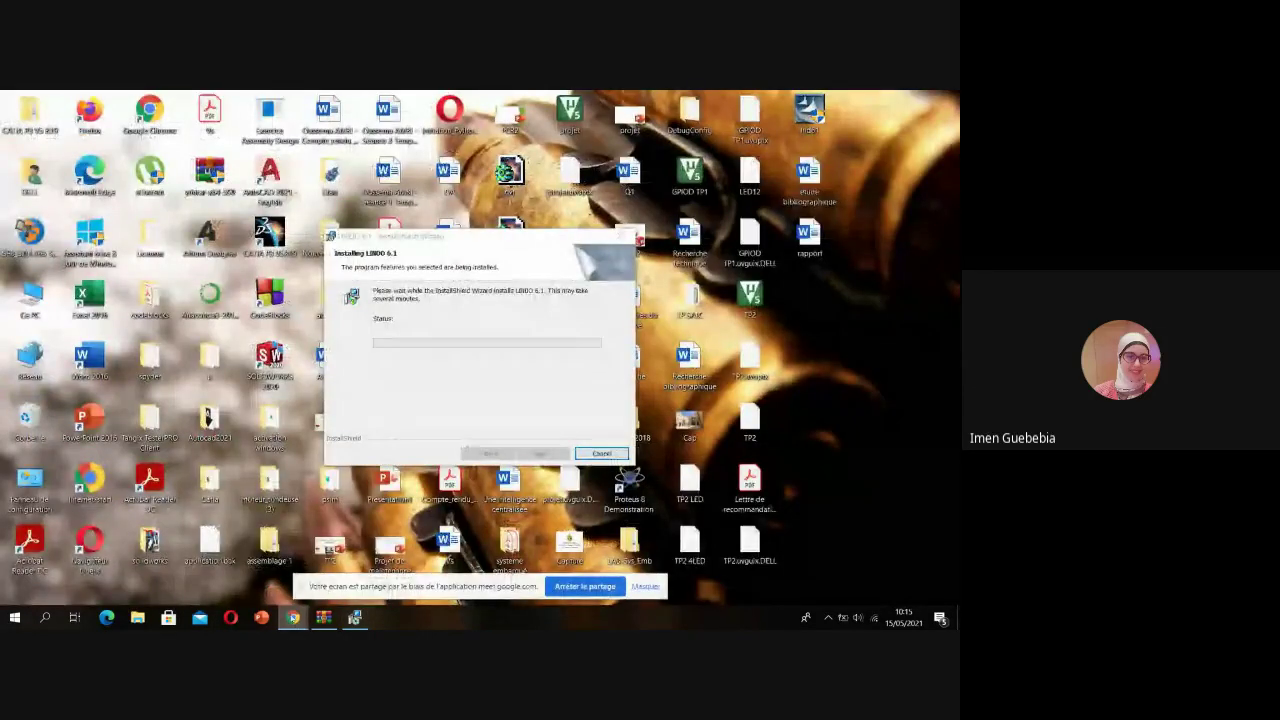
pyautogui.moveTo(293, 618)
pyautogui.click(265, 584)
pyautogui.click(401, 97)
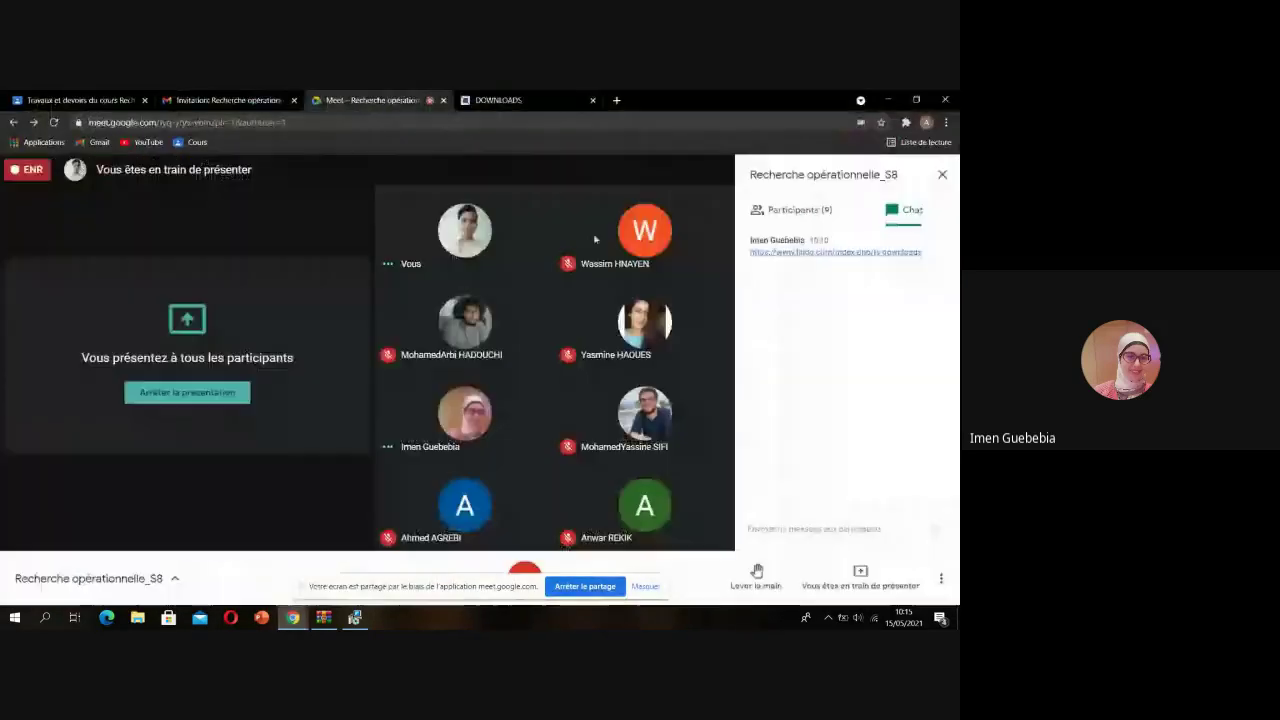
pyautogui.click(870, 585)
pyautogui.click(871, 526)
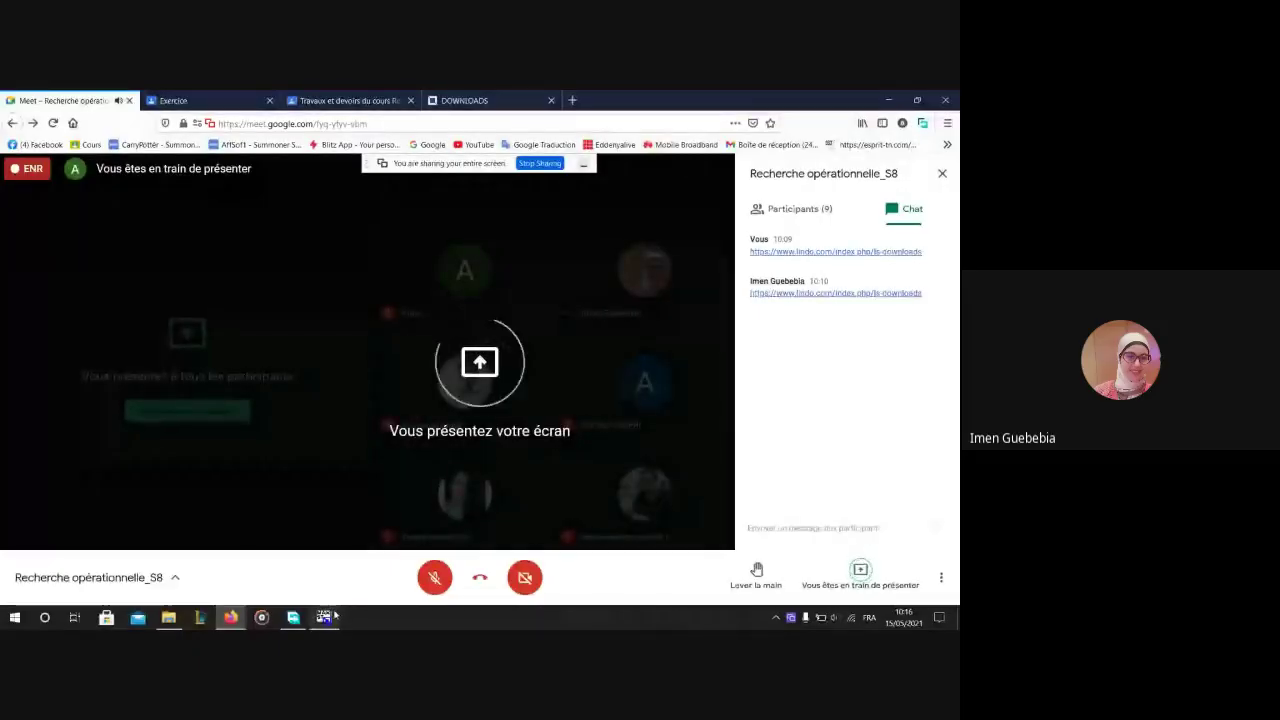
# - Switch to LINDO, close and relaunch it, and dismiss the trial licence information
pyautogui.moveTo(335, 616)
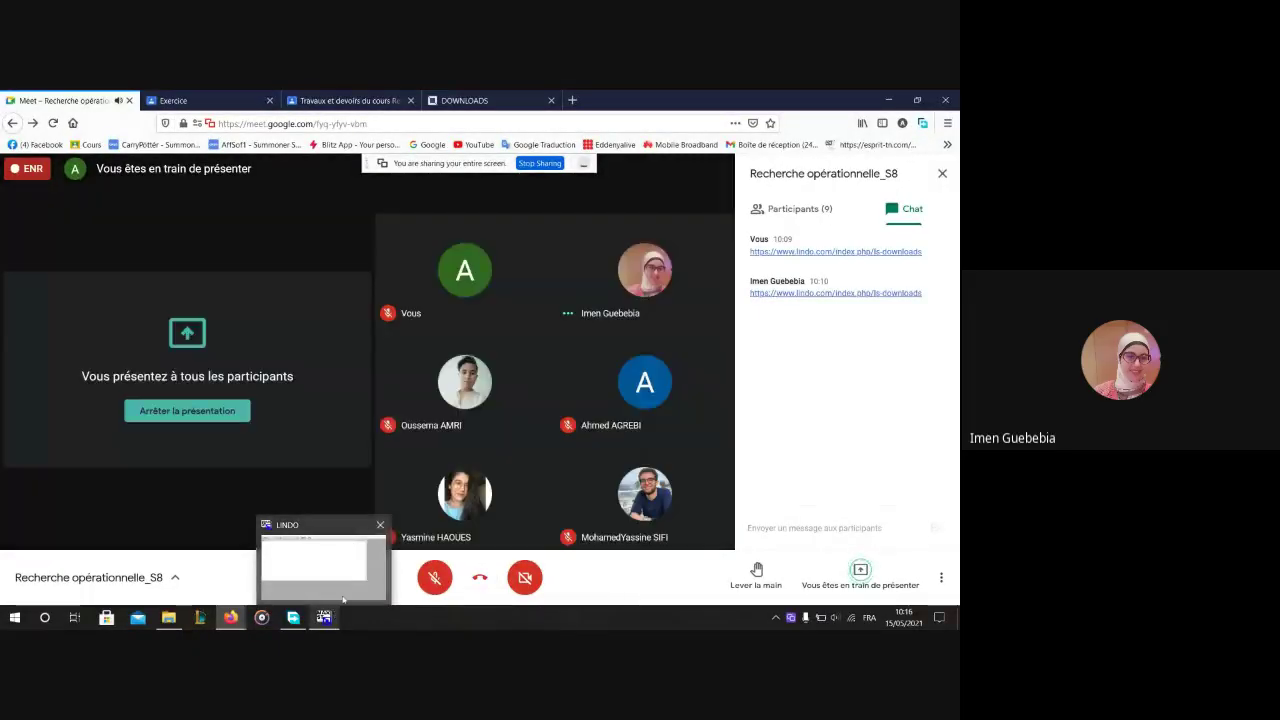
pyautogui.click(355, 598)
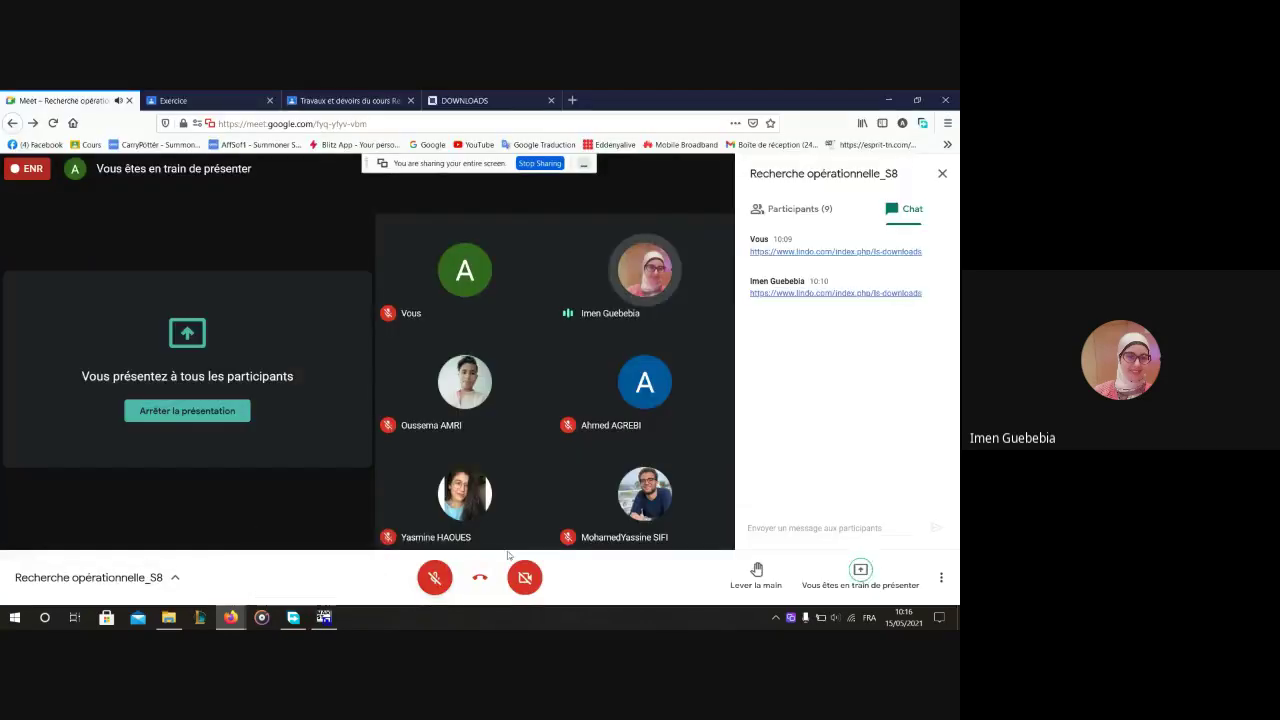
pyautogui.click(336, 616)
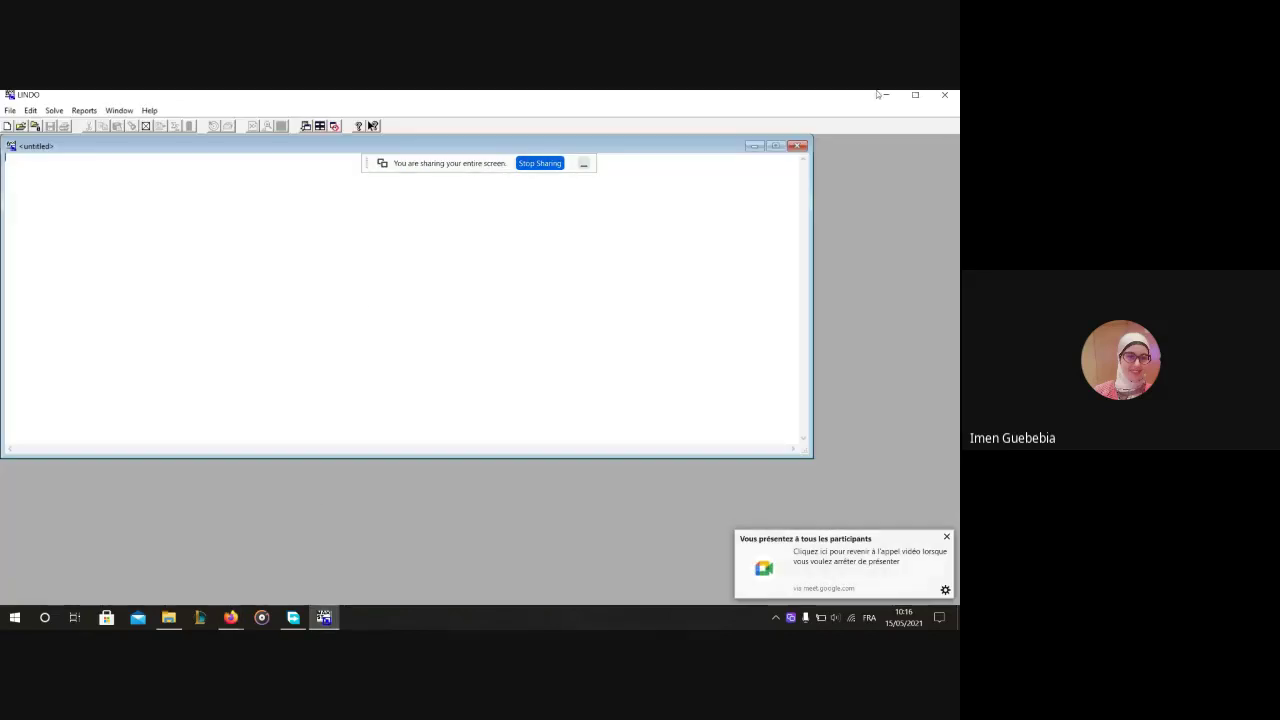
pyautogui.click(945, 94)
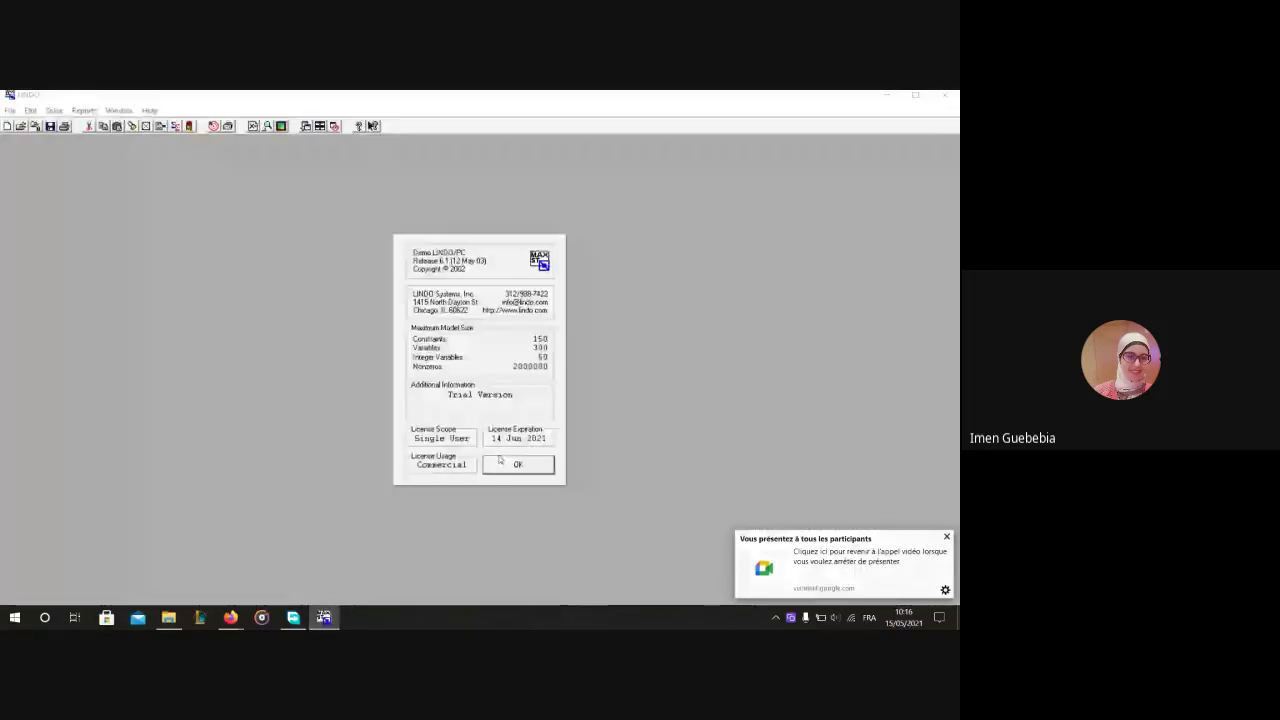
pyautogui.click(519, 466)
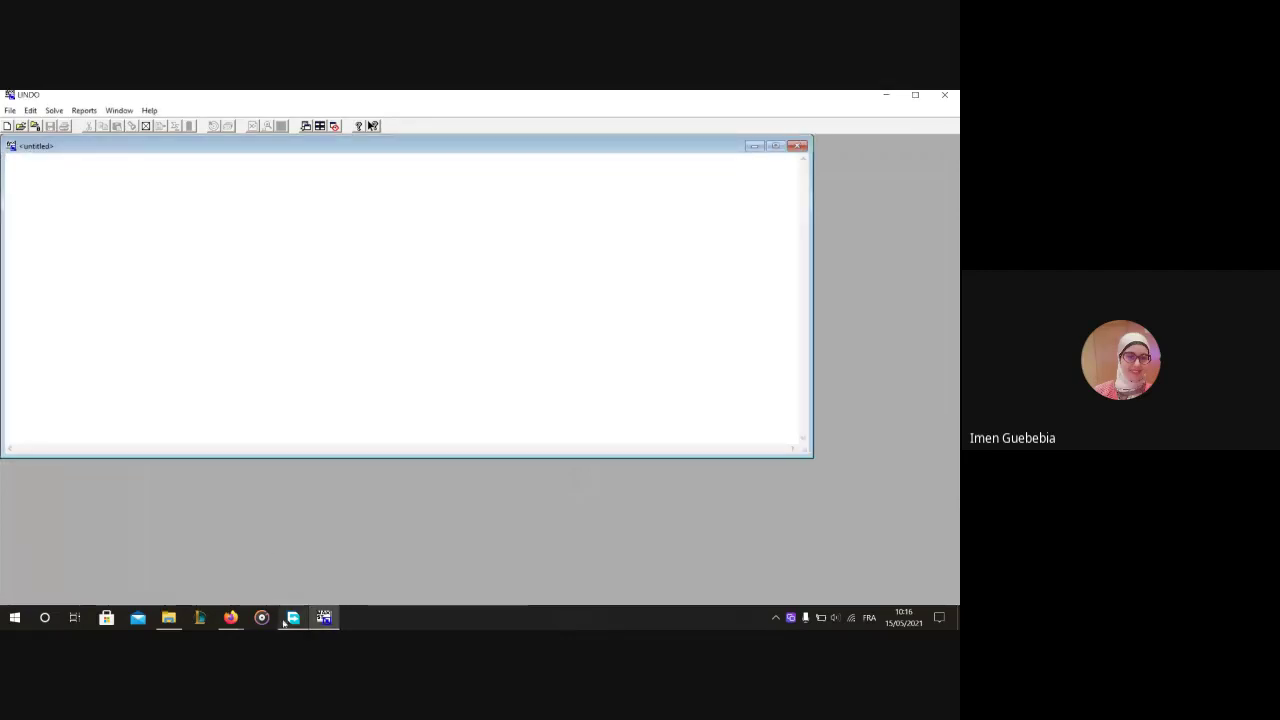
# - Return to the Meet call in Firefox, maximize its window and turn on the microphone
pyautogui.click(231, 617)
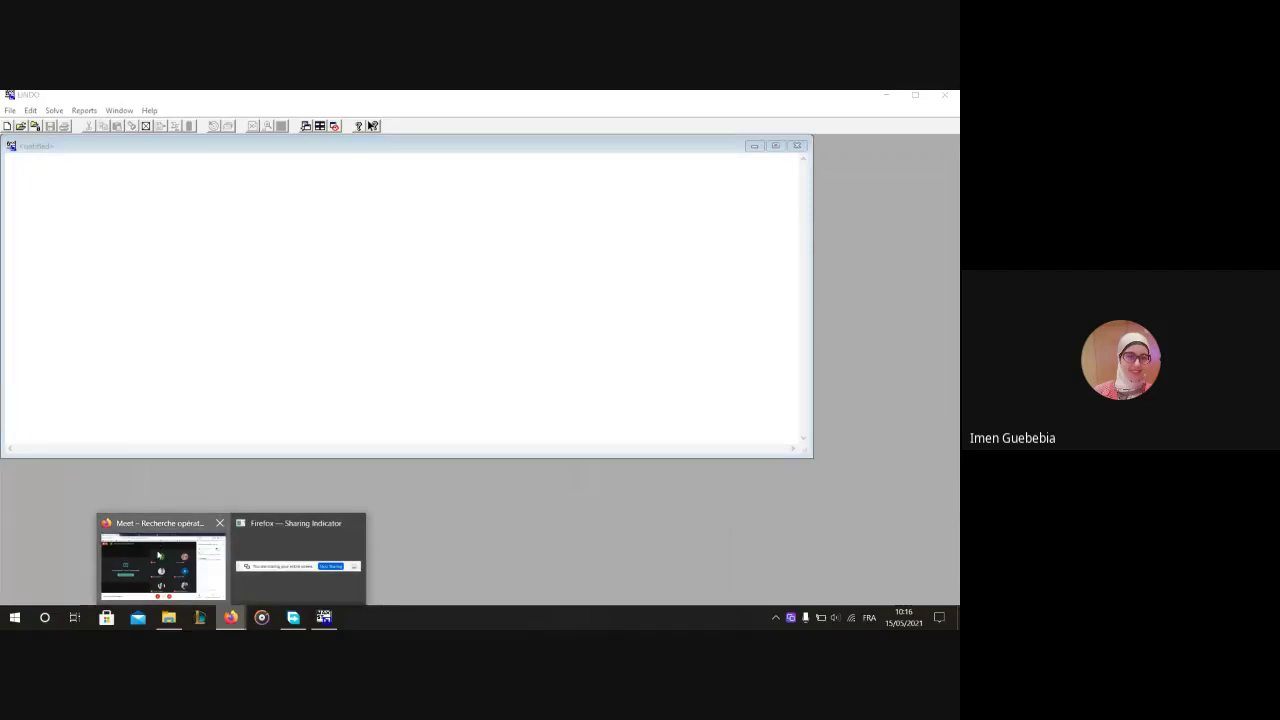
pyautogui.click(158, 555)
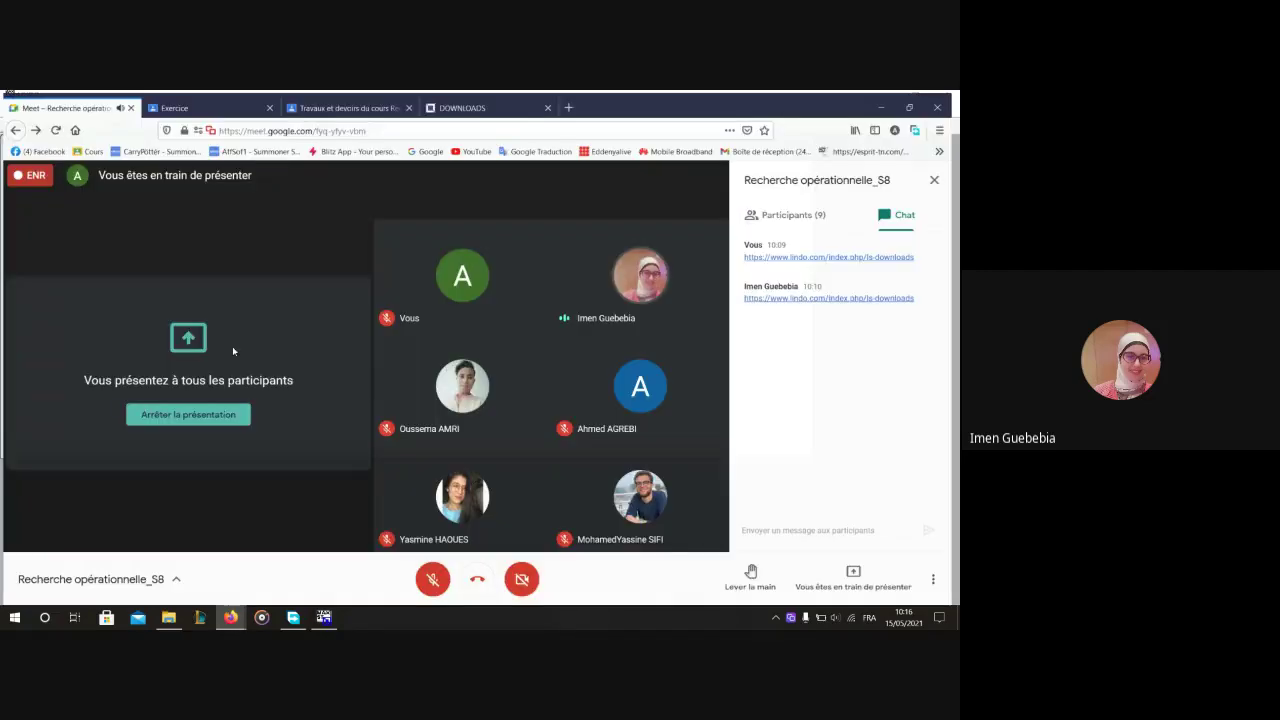
pyautogui.doubleClick(373, 94)
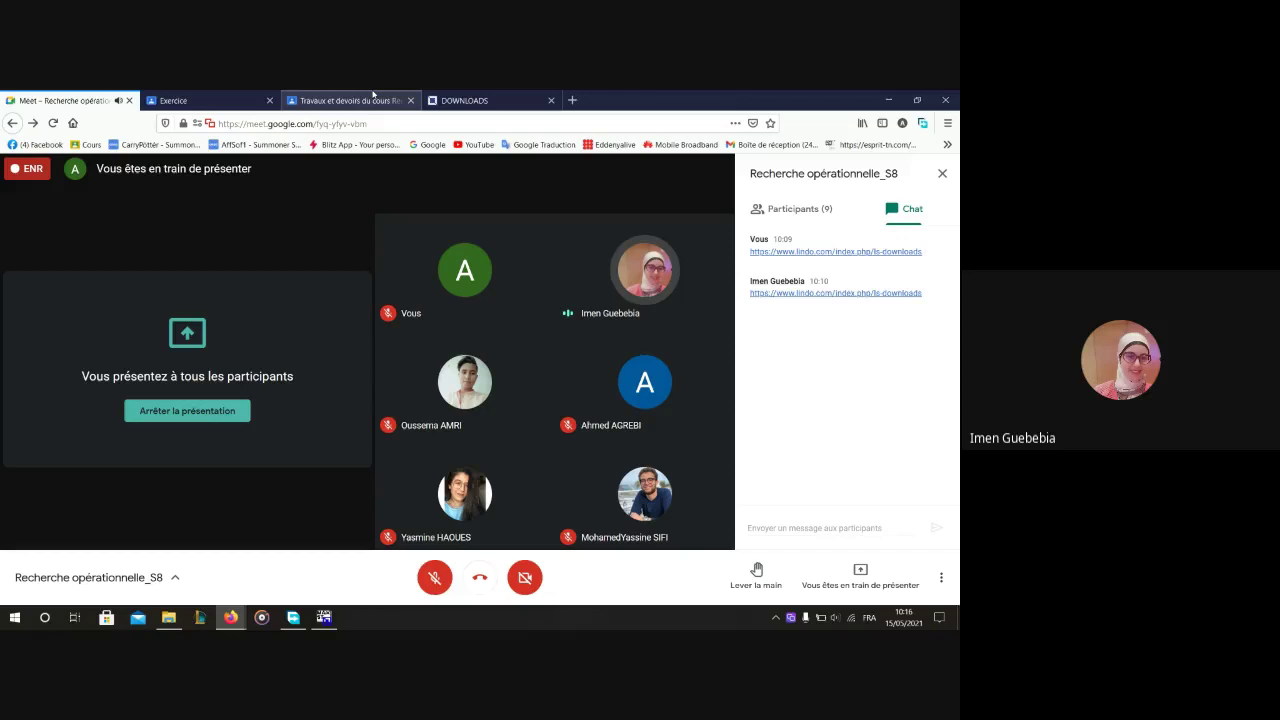
pyautogui.hotkey('ctrl', 'd')
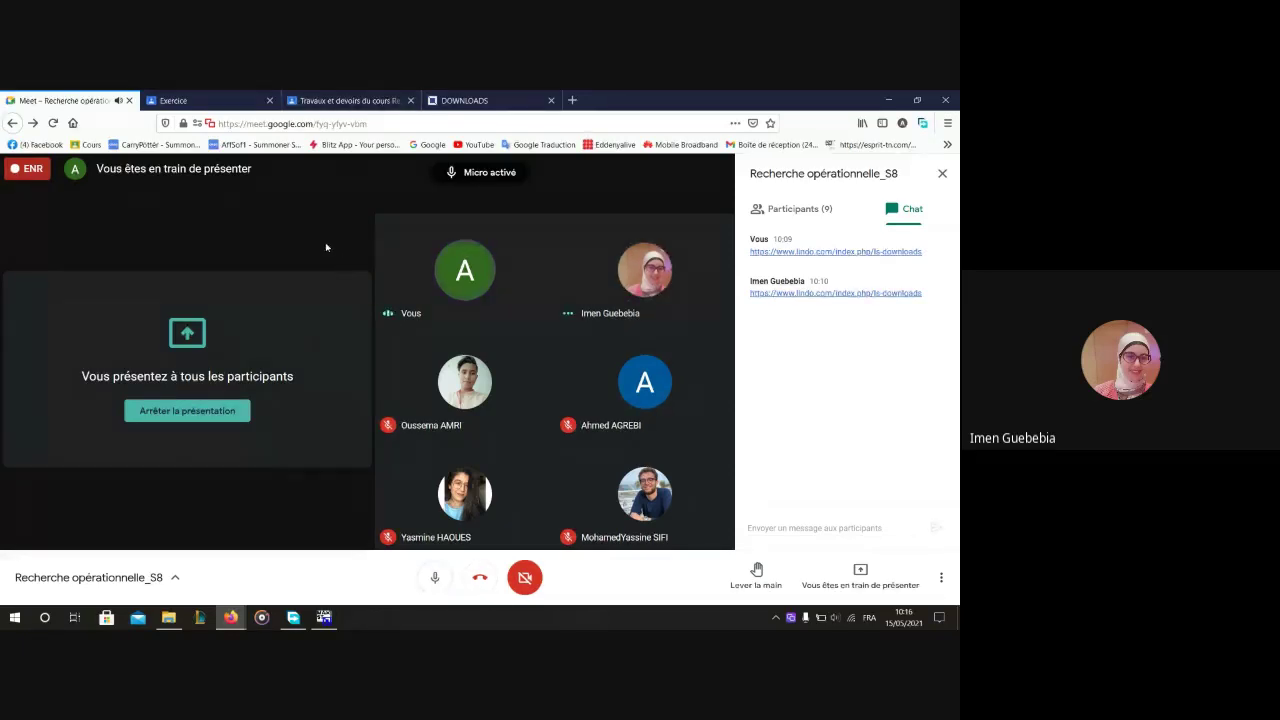
# - Open the Classroom link posted in the Meet chat and mute the microphone in the call
pyautogui.click(324, 97)
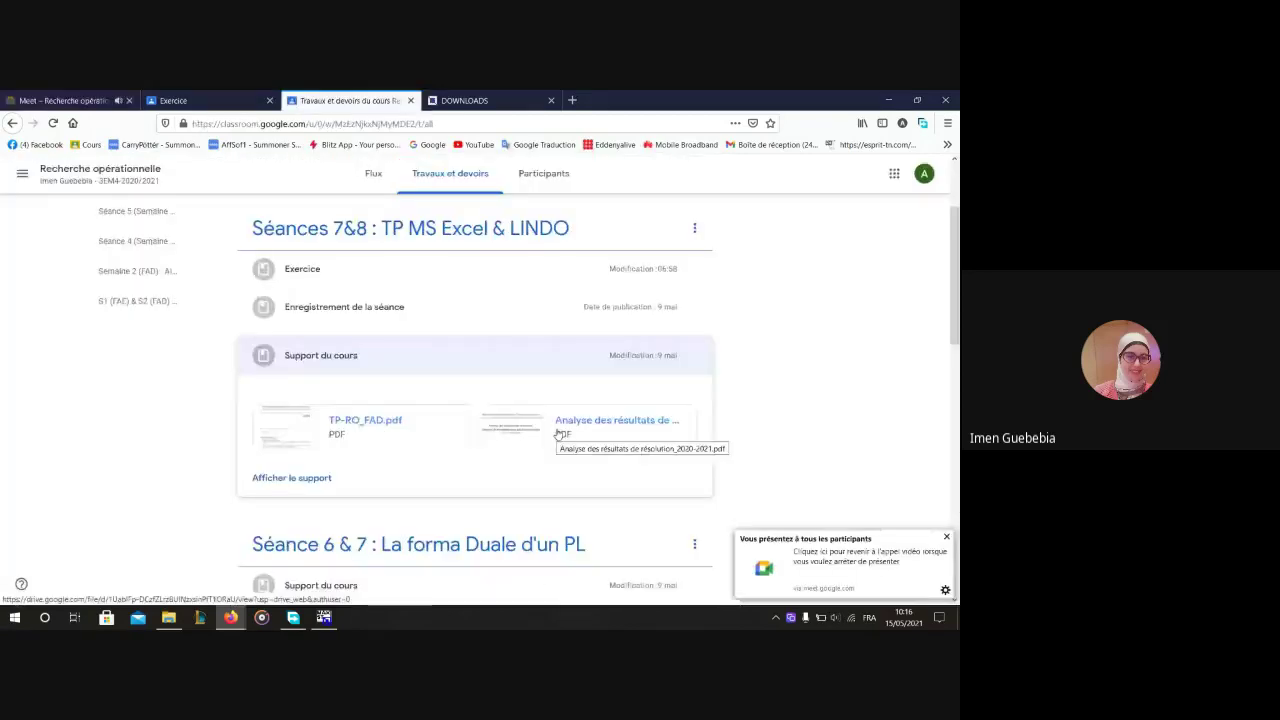
pyautogui.click(77, 97)
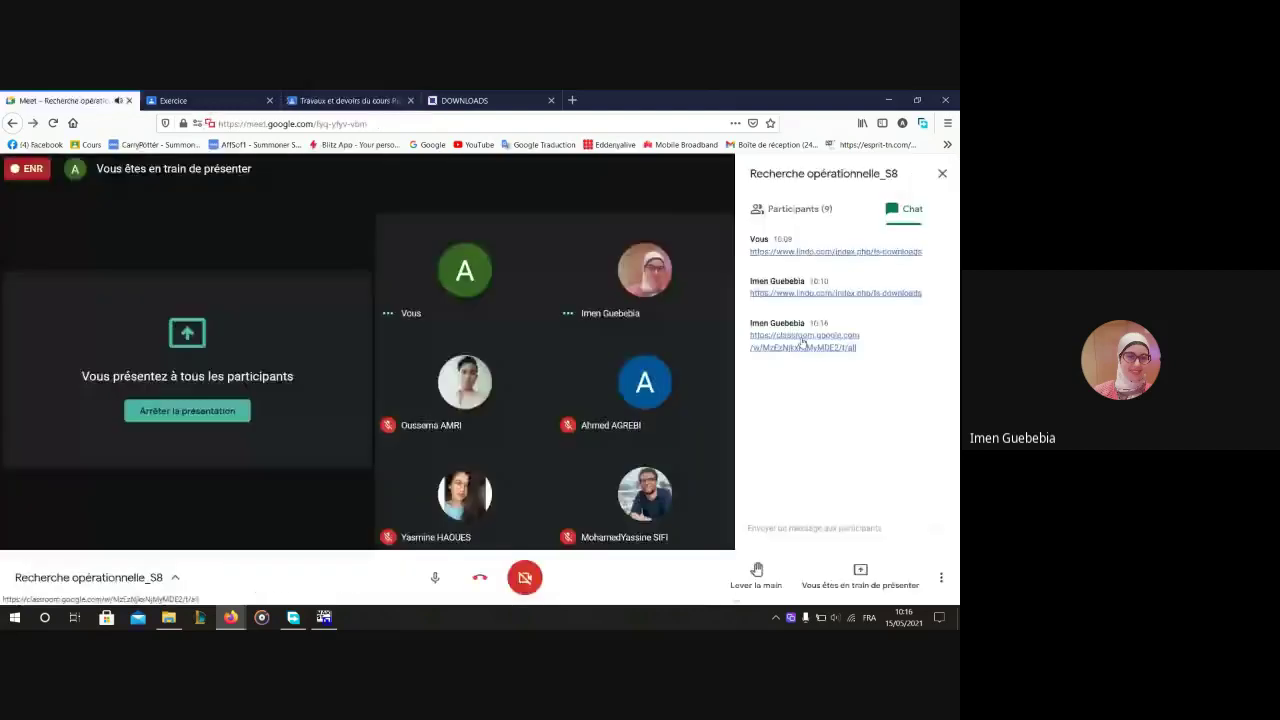
pyautogui.middleClick(91, 144)
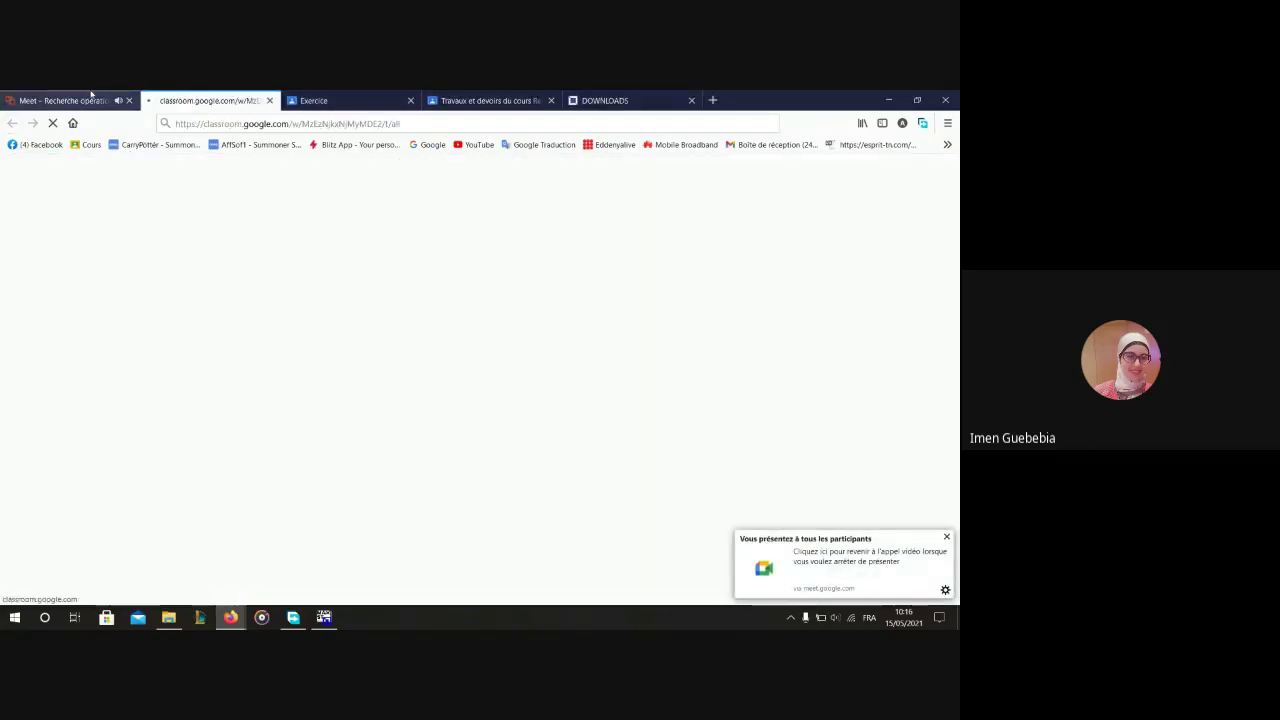
pyautogui.click(60, 100)
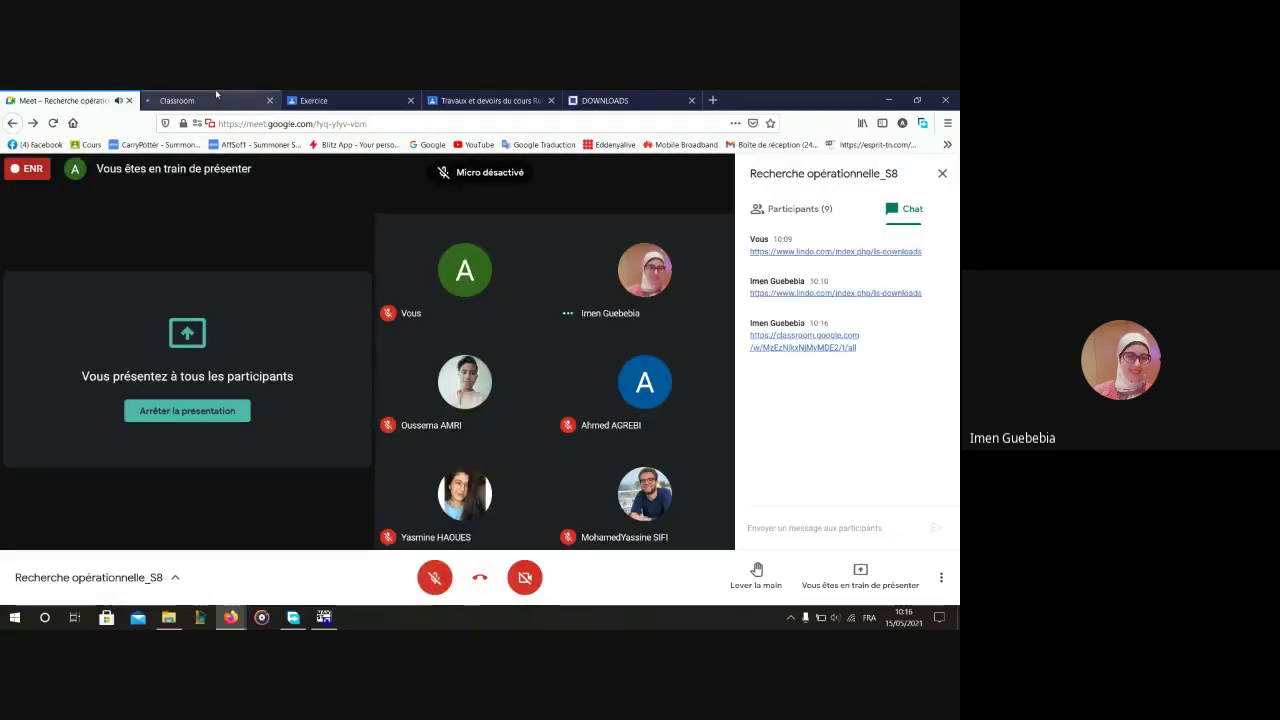
pyautogui.click(205, 100)
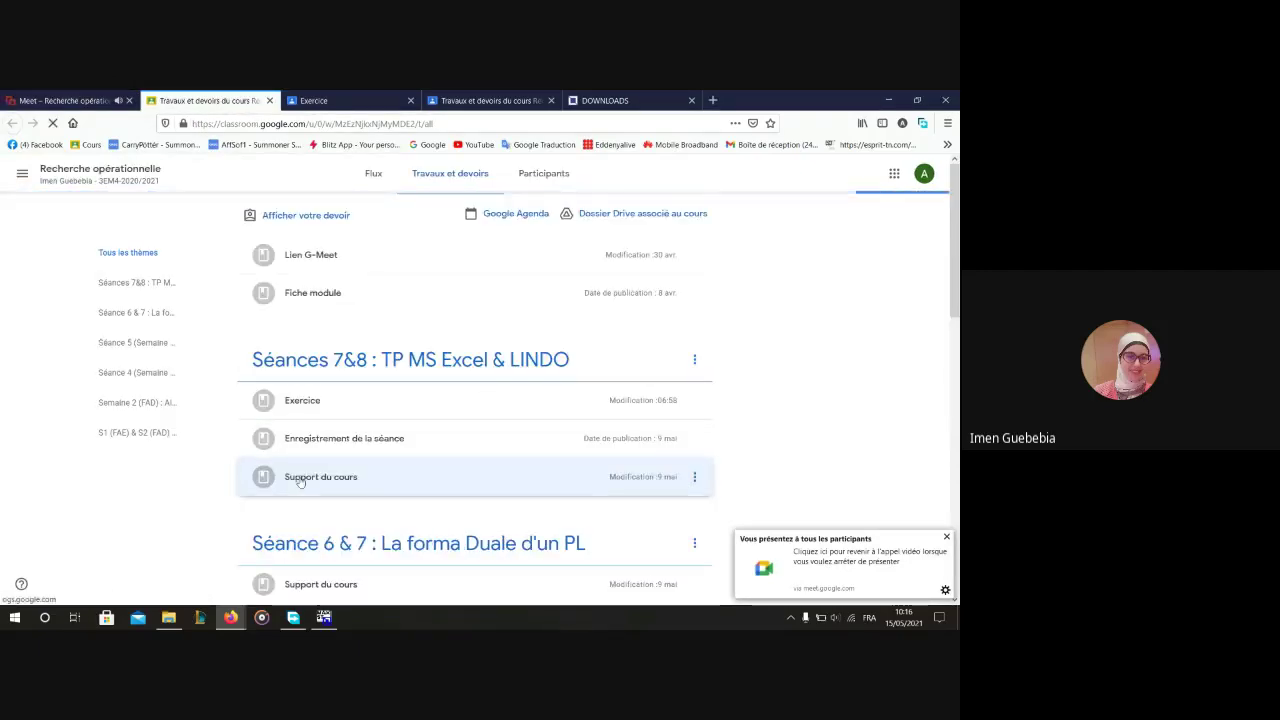
# - Open TP-RO_FAD.pdf from Support du cours under Séances 7&8, and unmute the microphone in the Meet call
pyautogui.click(312, 480)
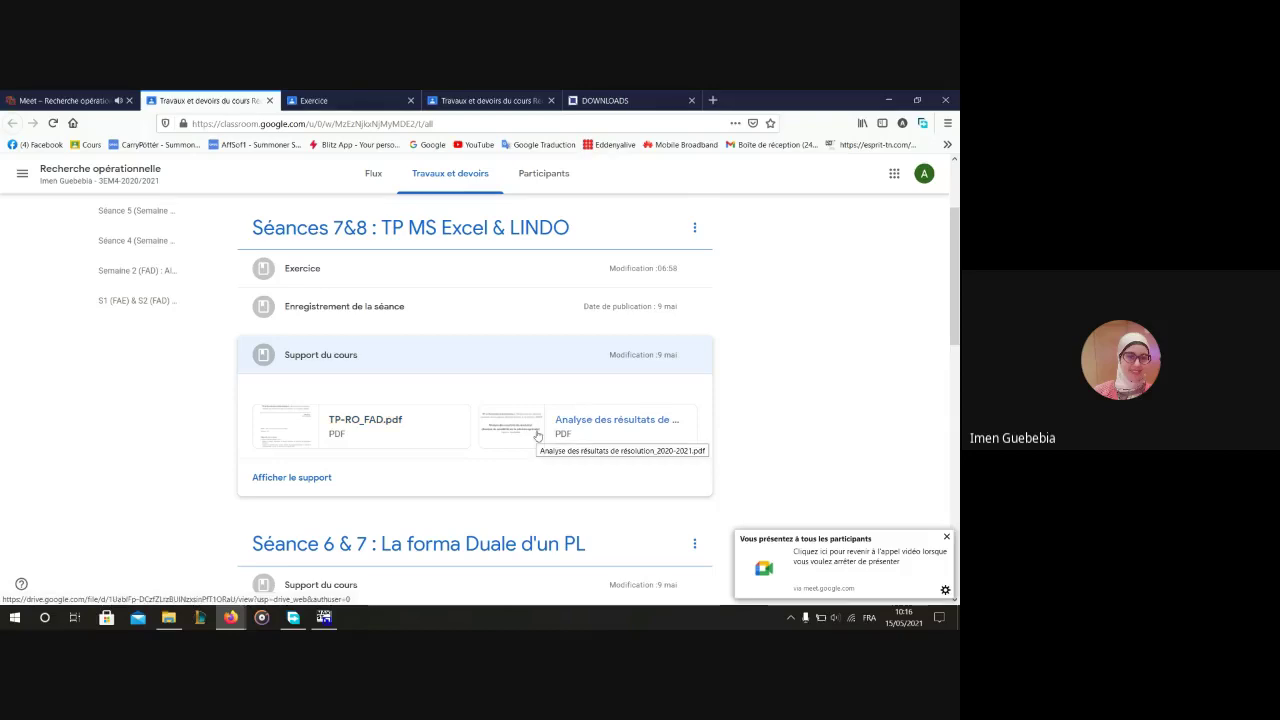
pyautogui.click(406, 418)
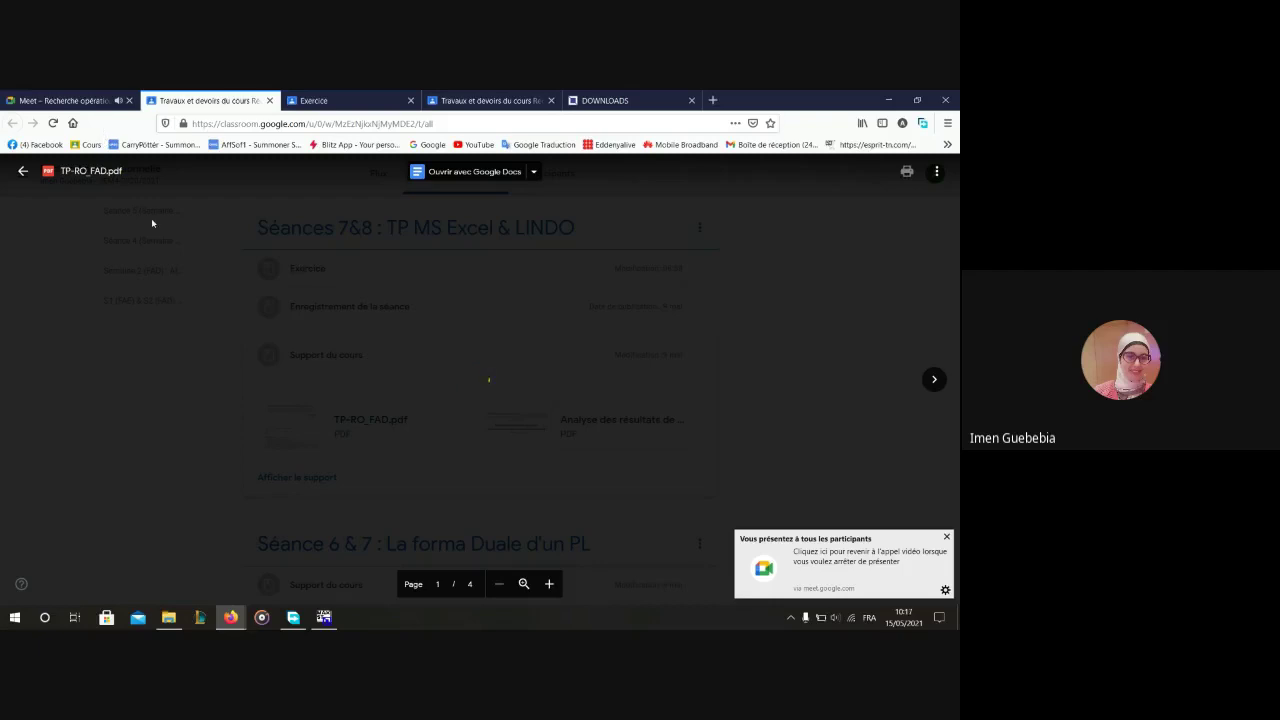
pyautogui.click(86, 100)
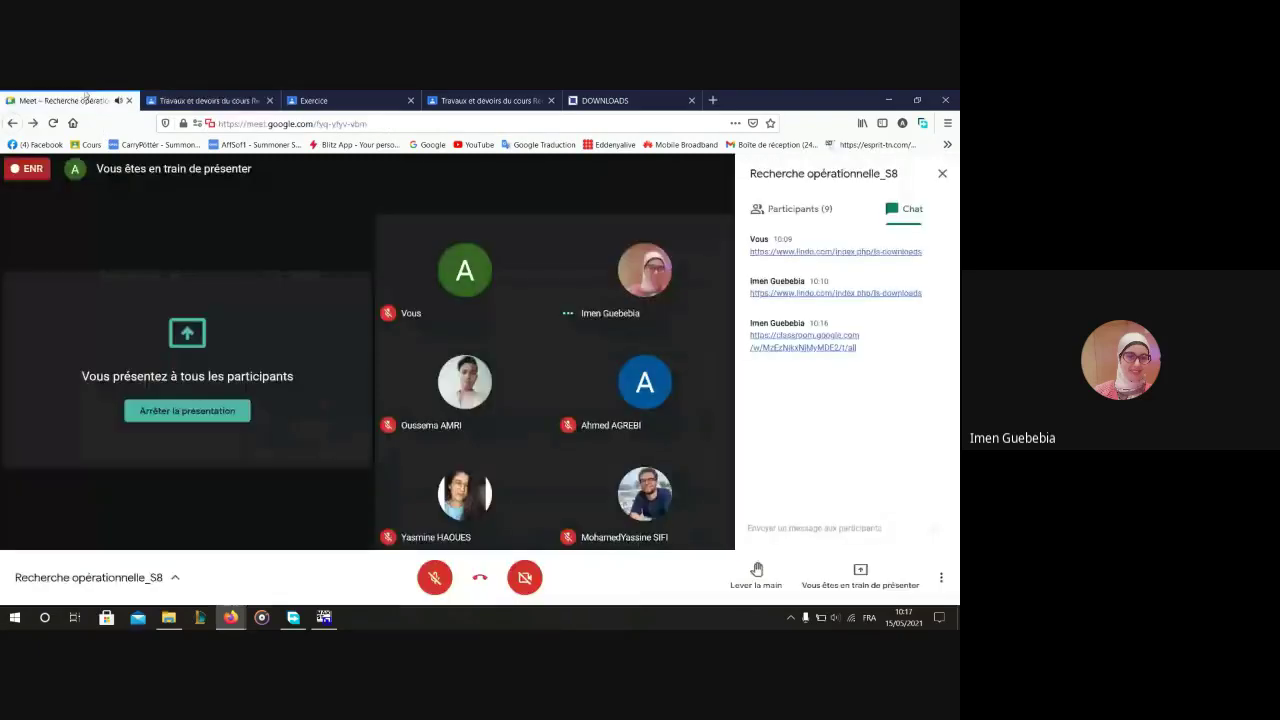
pyautogui.hotkey('ctrl', 'd')
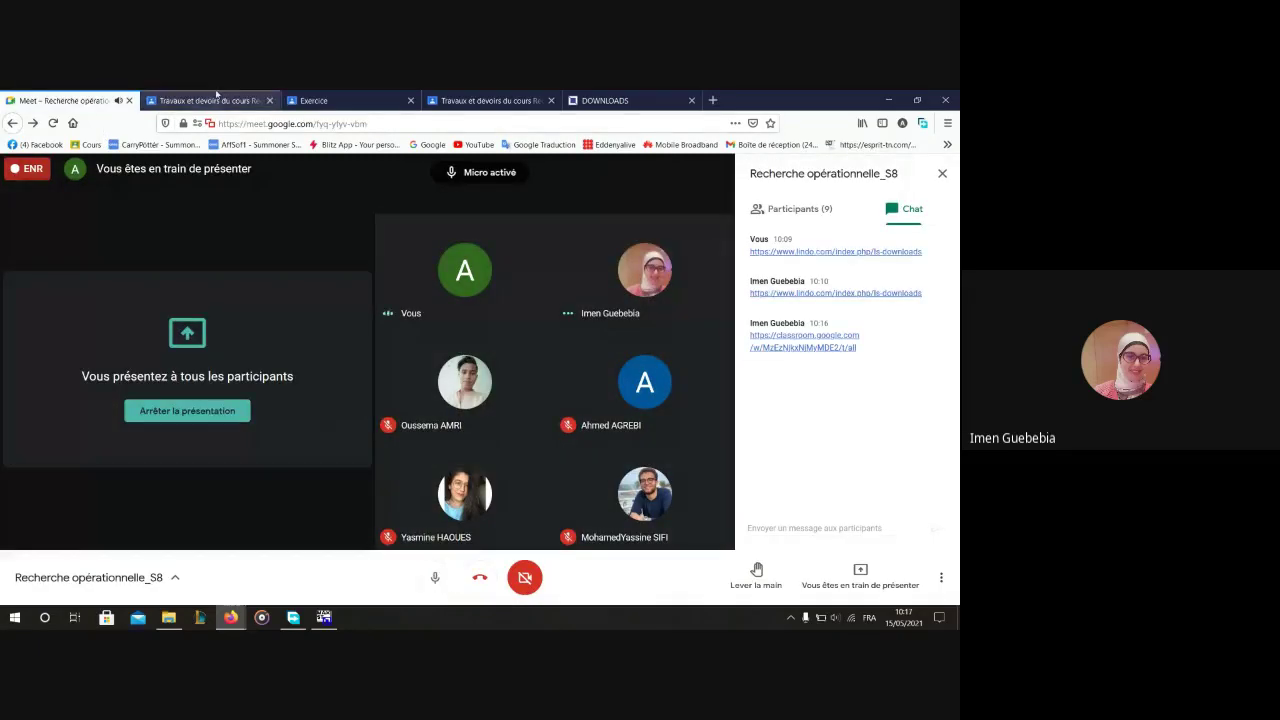
# - Close the TP-RO_FAD.pdf preview and open Analyse des résultats de résolution_2020-2021.pdf instead
pyautogui.click(216, 96)
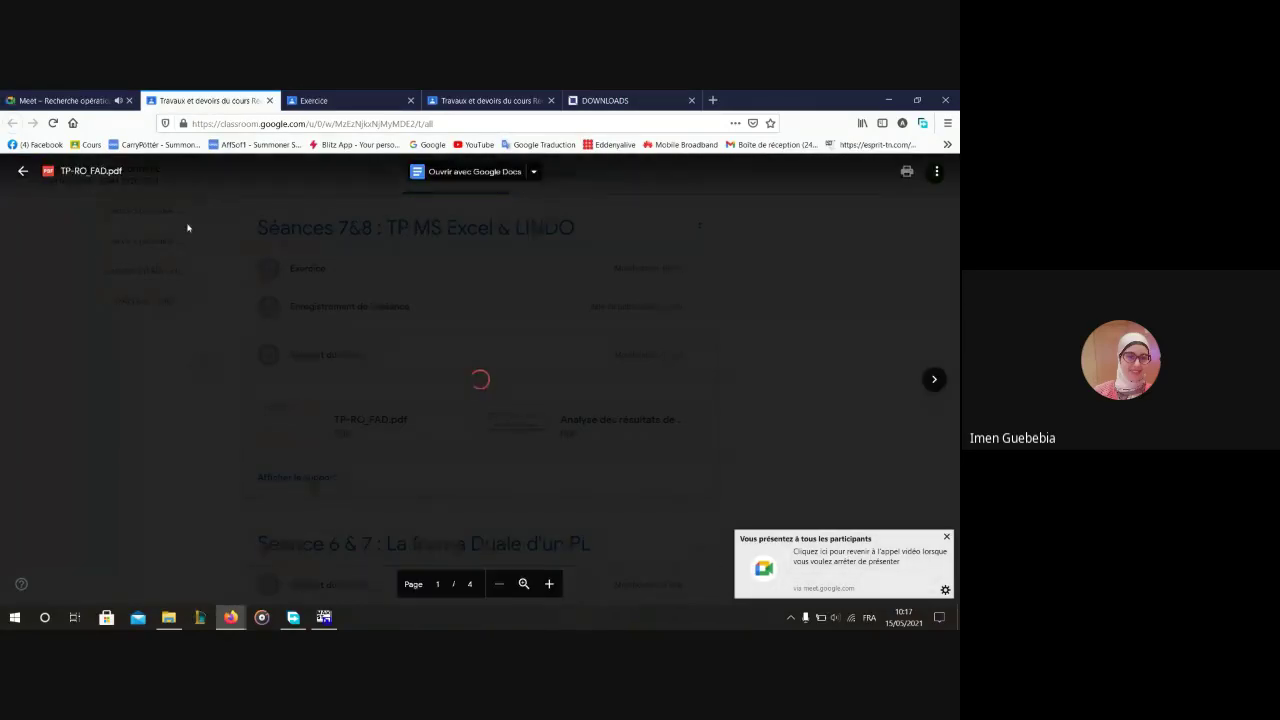
pyautogui.click(947, 537)
pyautogui.click(77, 306)
pyautogui.click(603, 427)
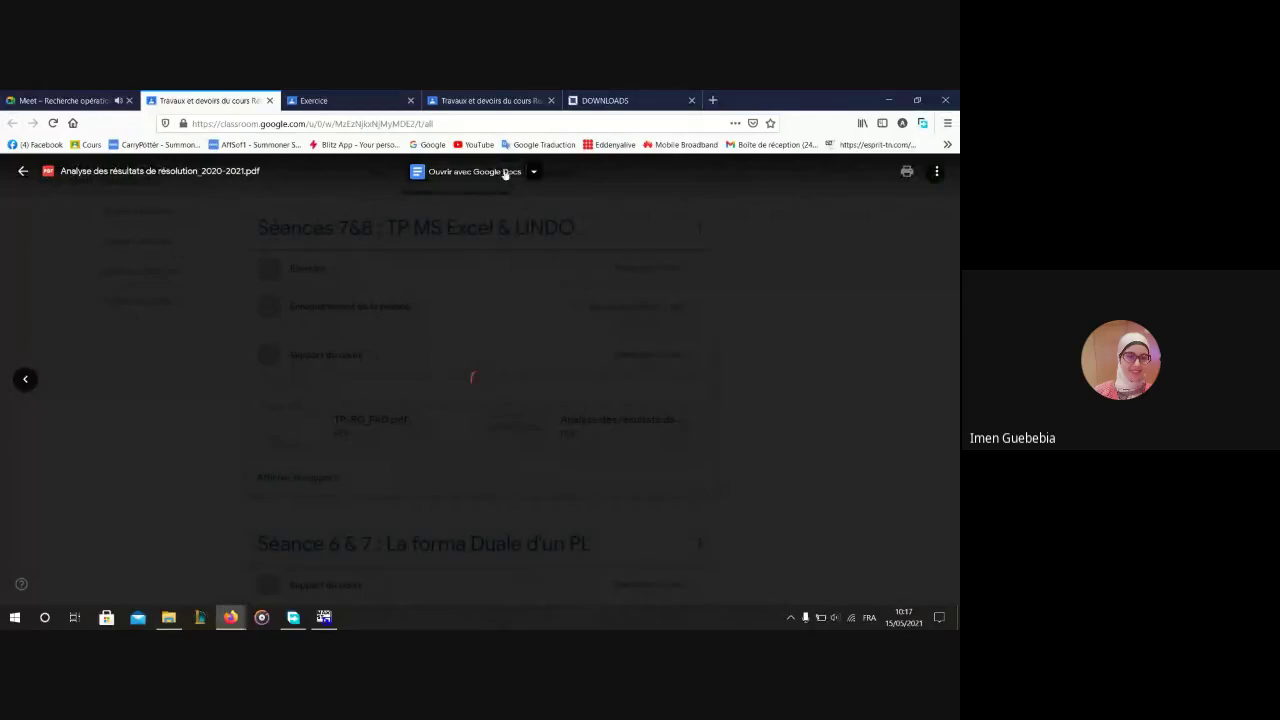
# - Go through the Analyse des résultats PDF to examine the LINDO pages on program entry syntax and result analysis
pyautogui.click(72, 100)
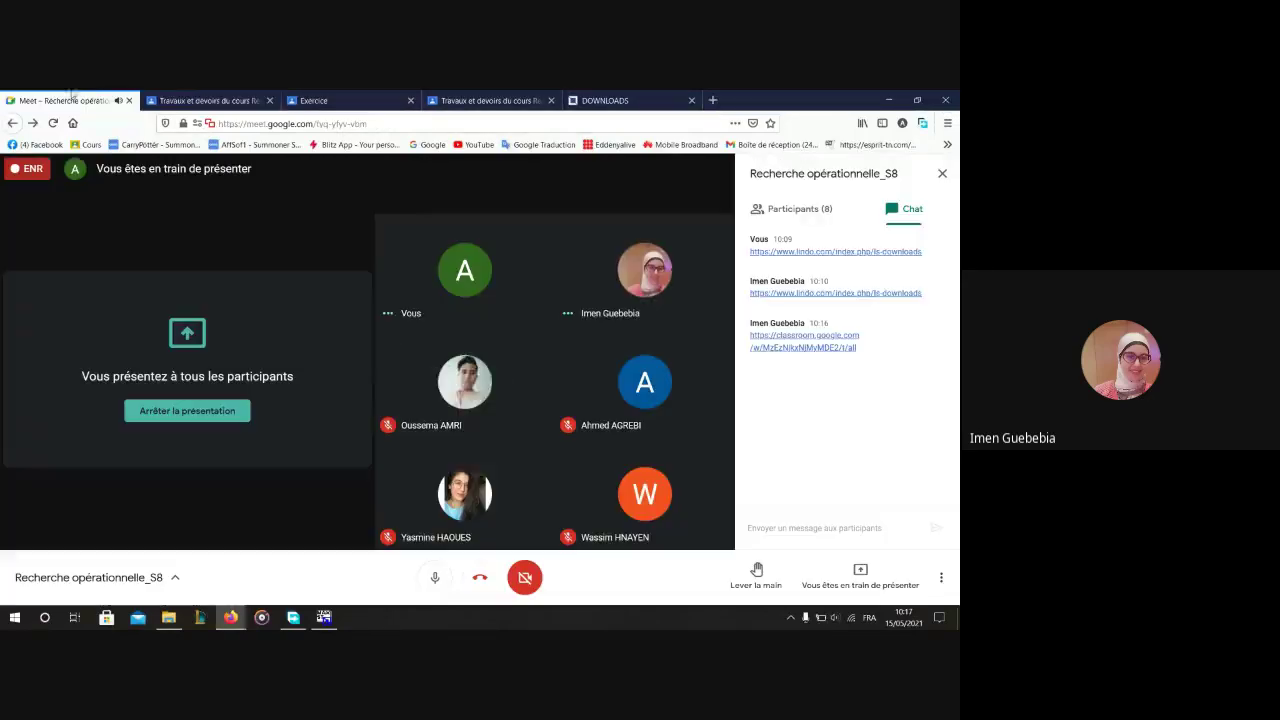
pyautogui.click(355, 97)
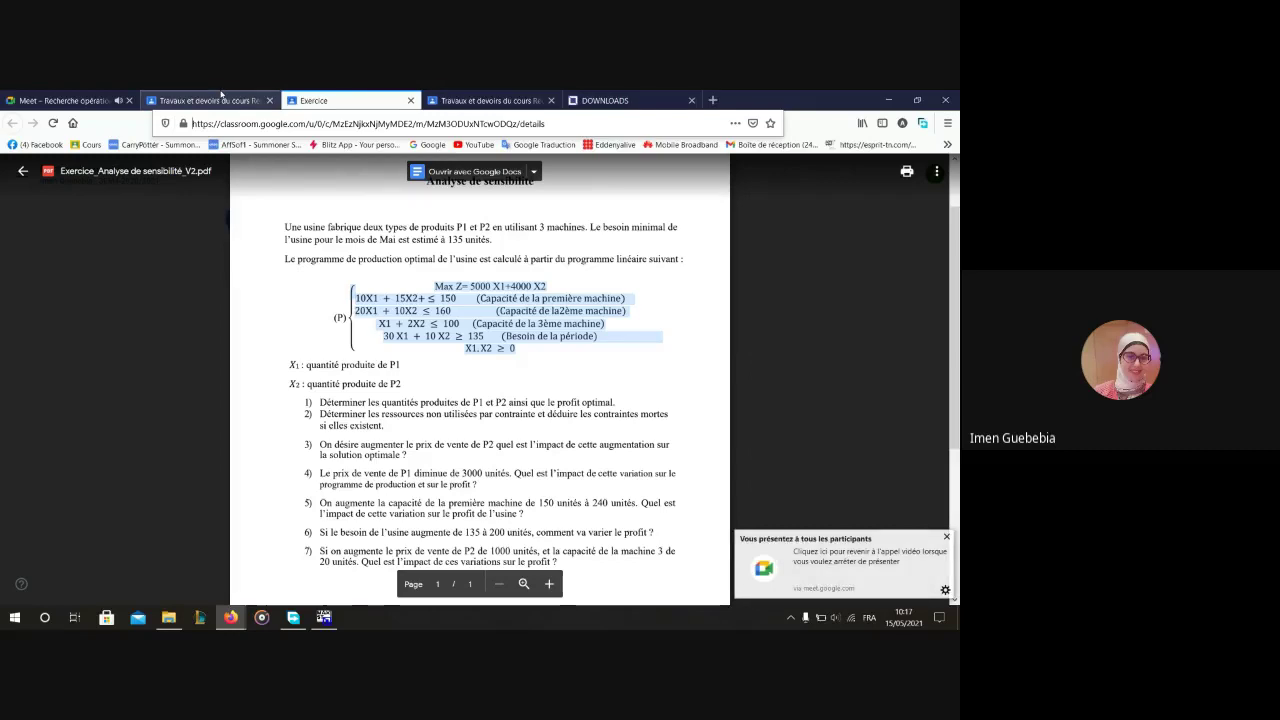
pyautogui.click(215, 100)
pyautogui.scroll(-2, 469, 332)
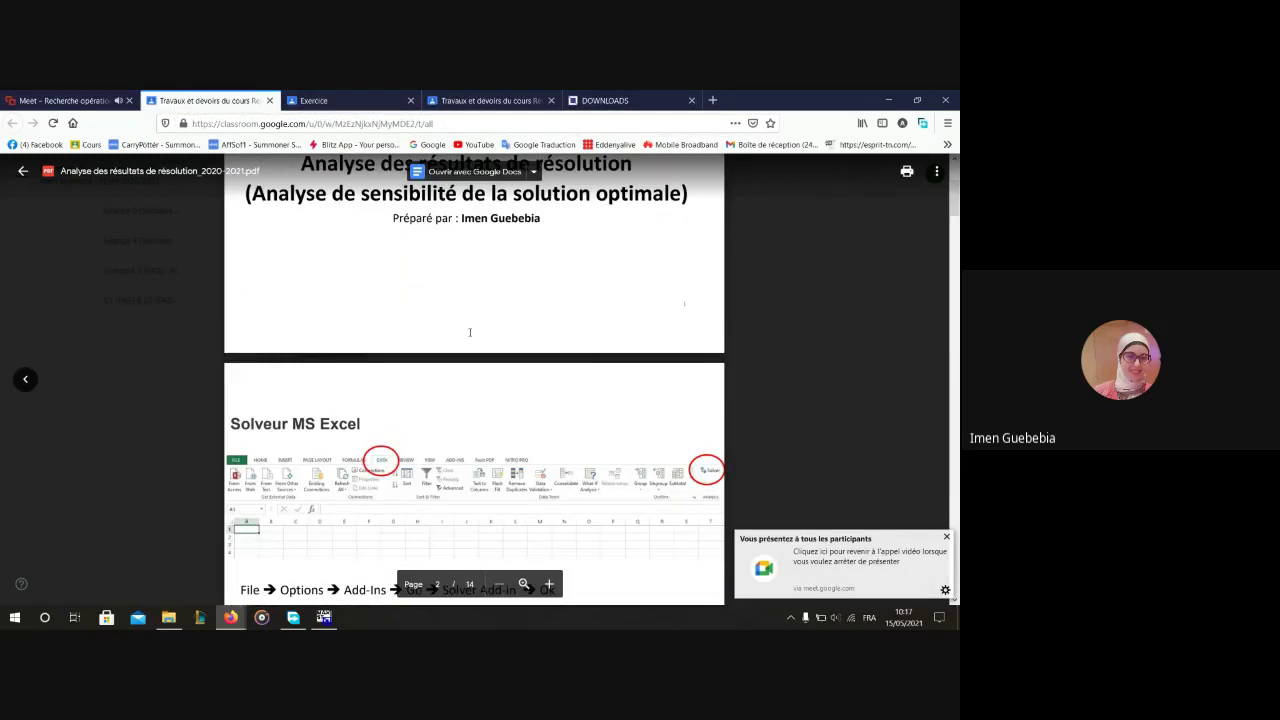
pyautogui.scroll(-2, 469, 332)
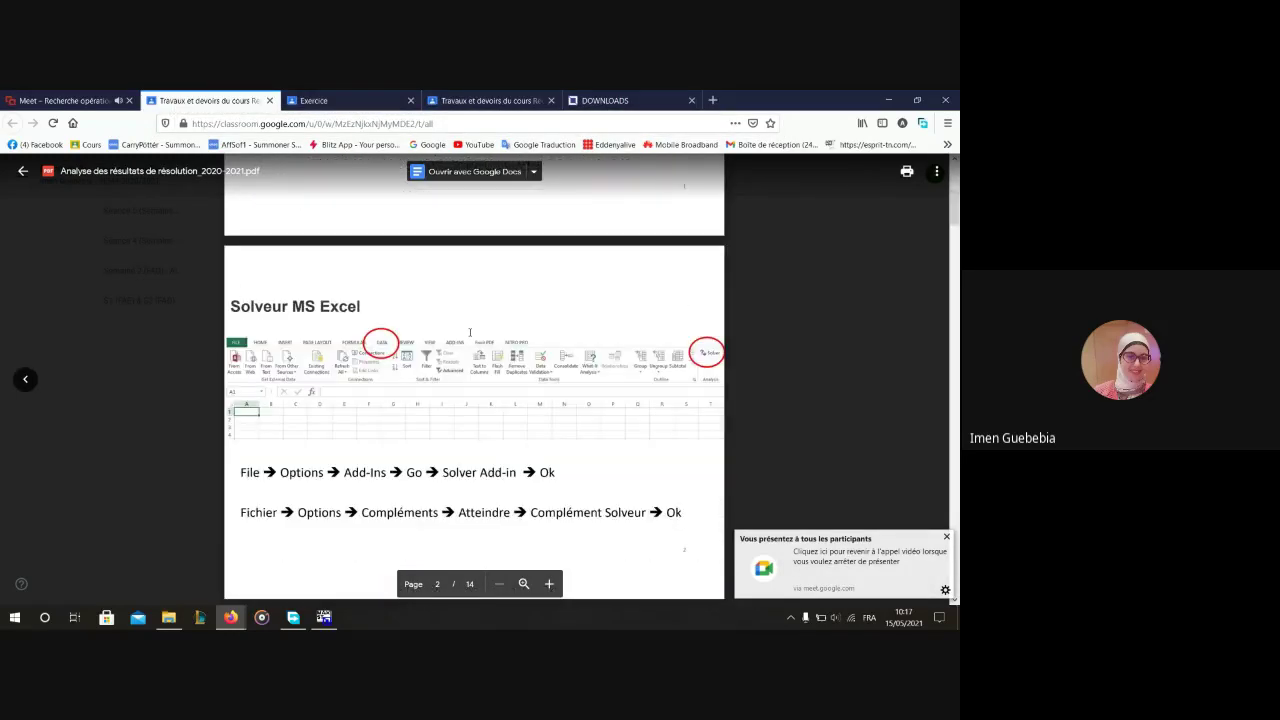
pyautogui.scroll(-2, 469, 332)
pyautogui.moveTo(955, 218); pyautogui.dragTo(955, 512)
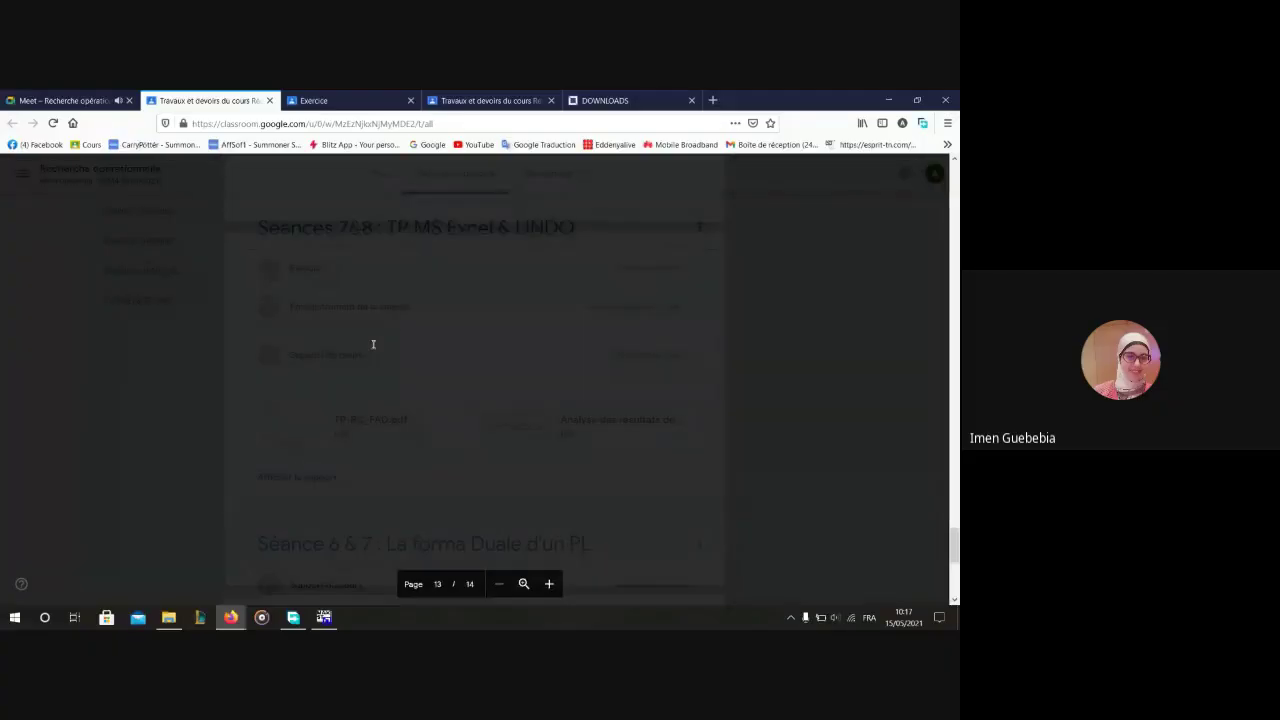
pyautogui.scroll(10, 373, 344)
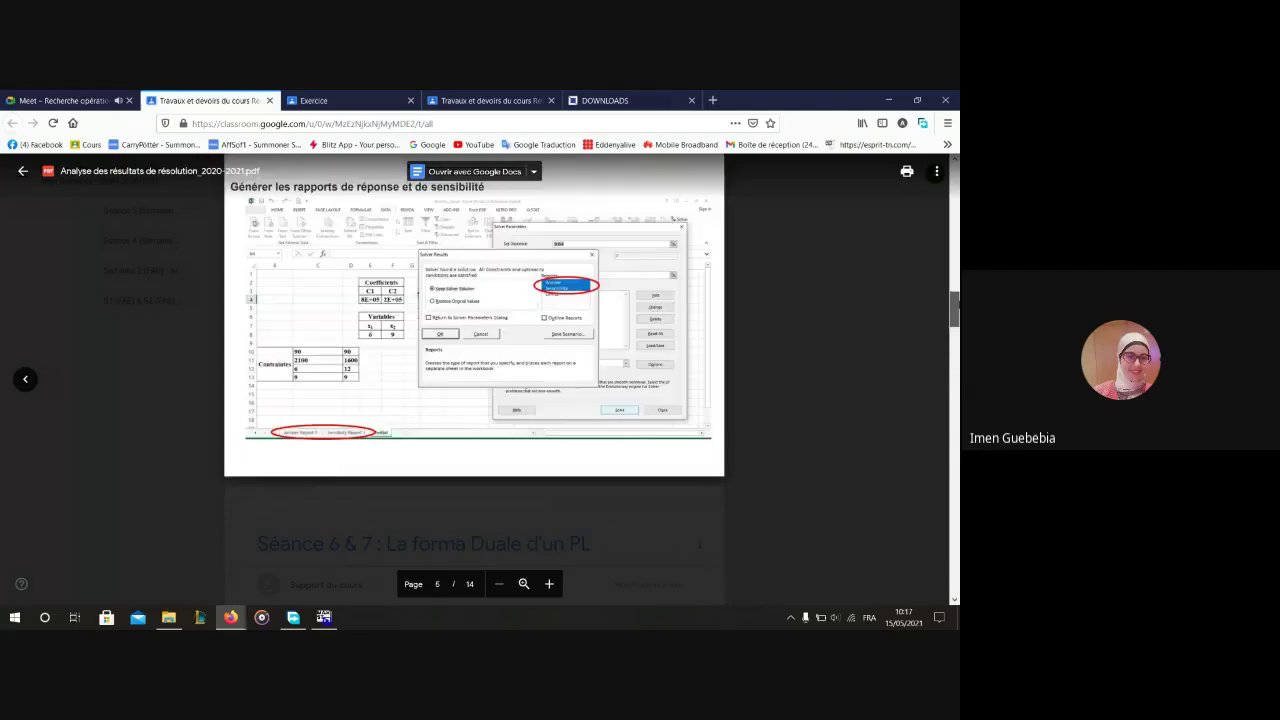
pyautogui.scroll(1, 474, 337)
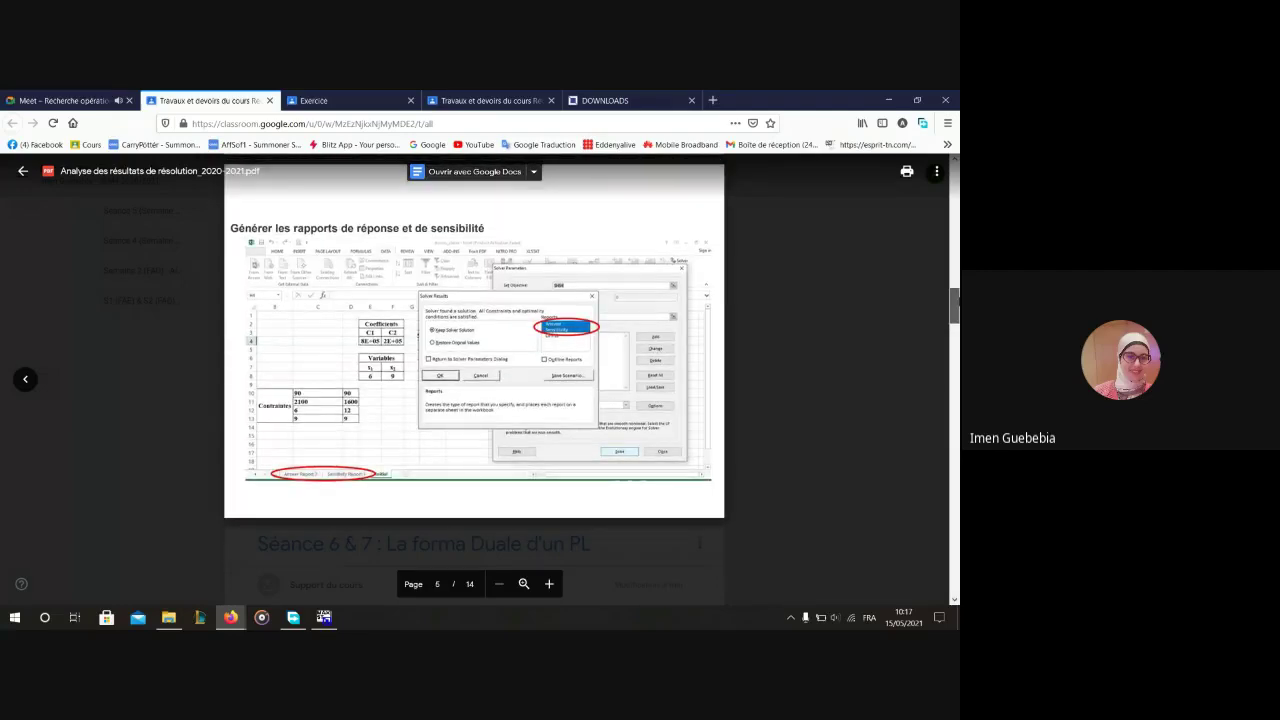
pyautogui.scroll(-2, 474, 380)
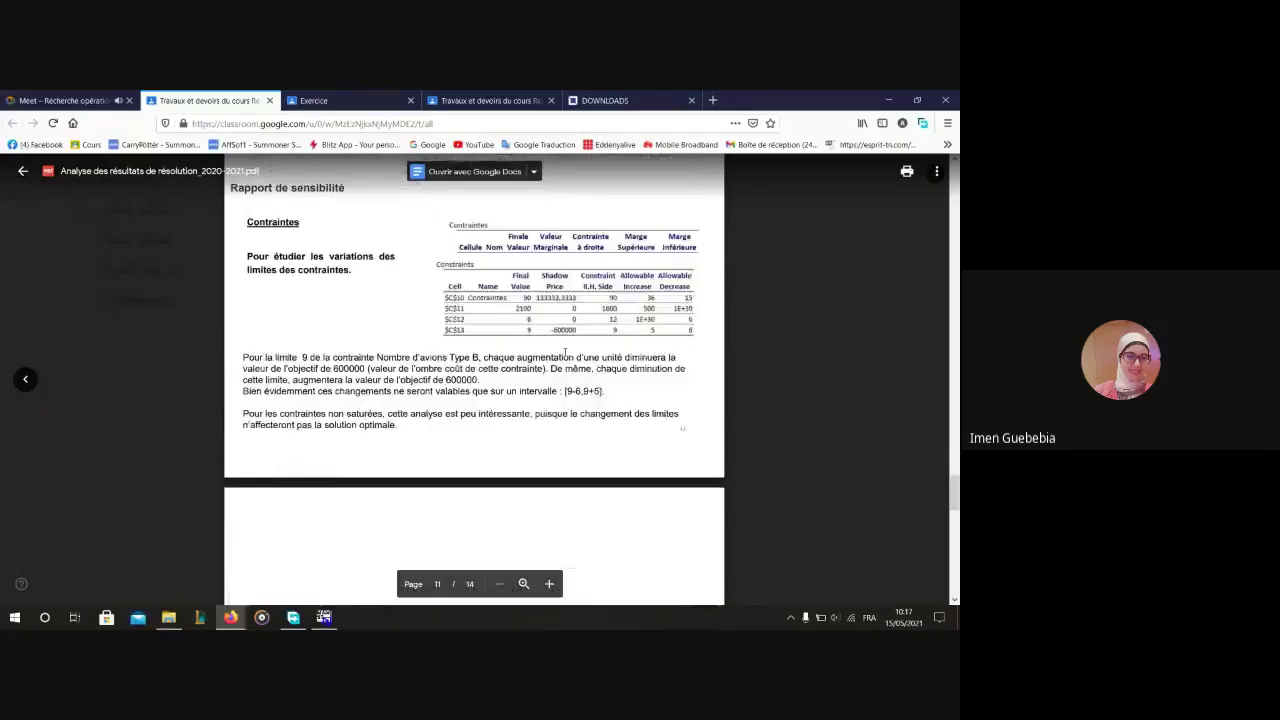
pyautogui.scroll(-8, 565, 352)
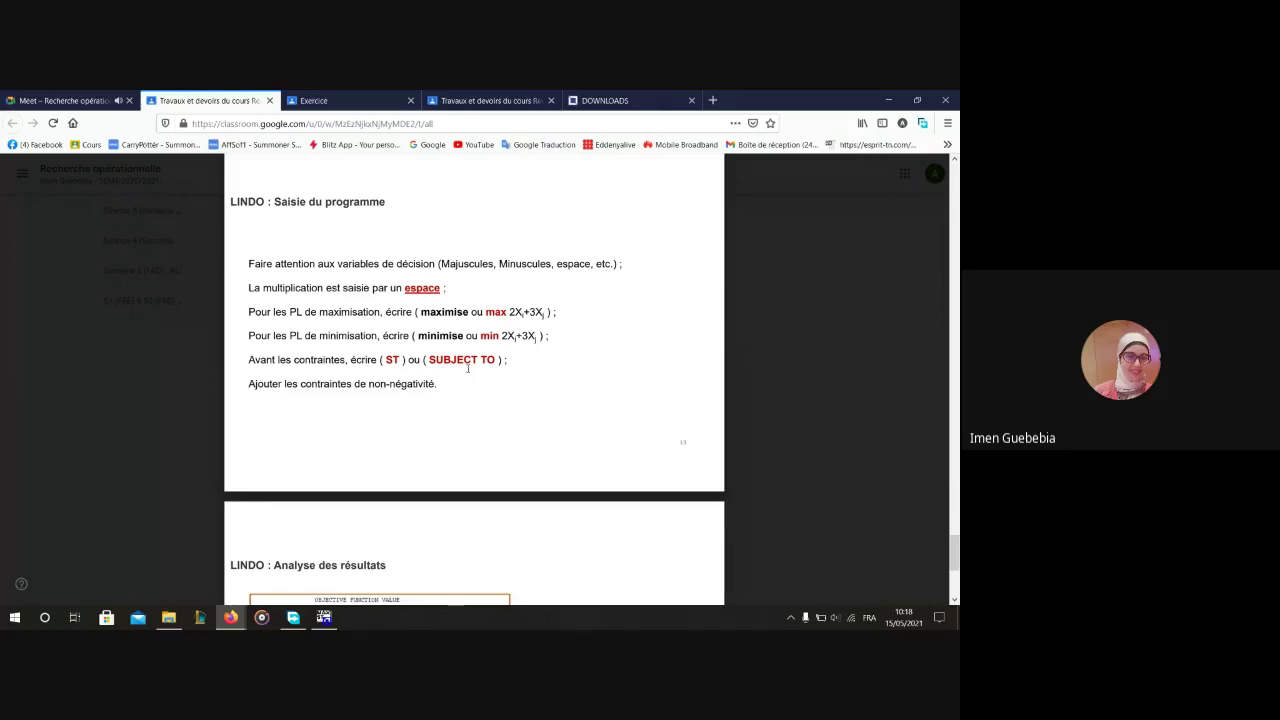
pyautogui.scroll(-3, 467, 368)
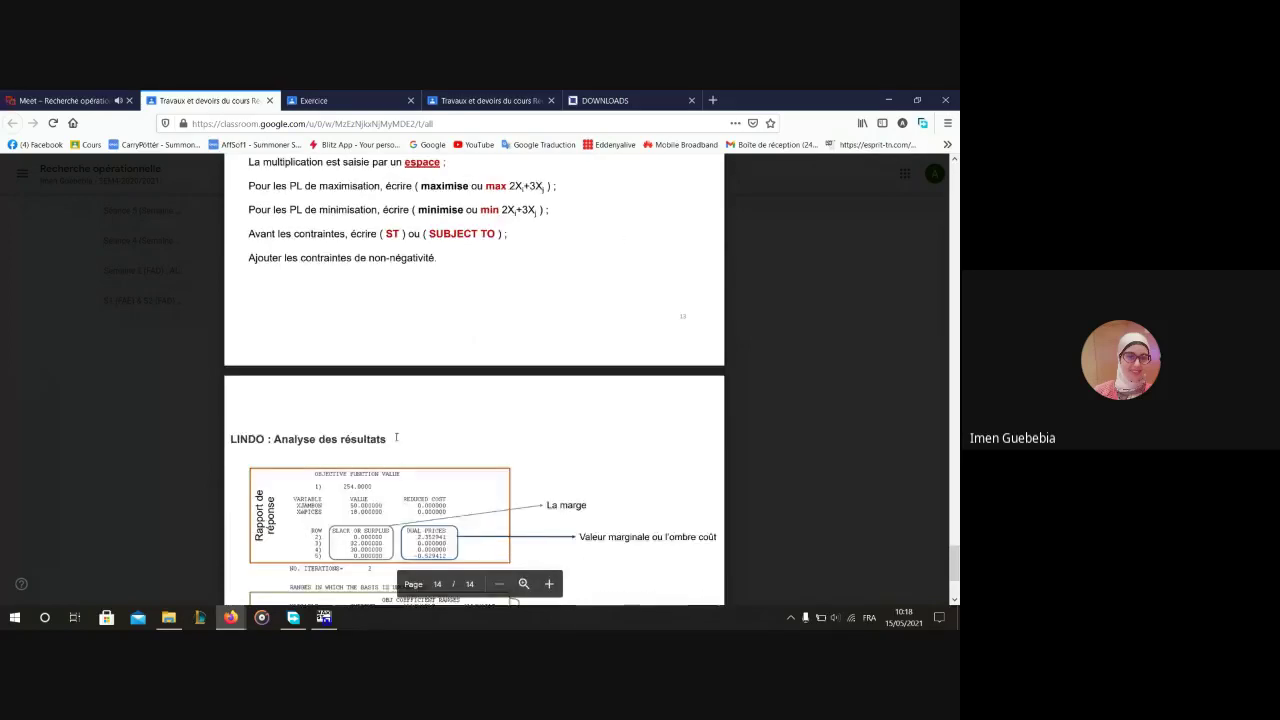
pyautogui.scroll(2, 396, 437)
# - Switch to LINDO and start the untitled model's objective function with max 5000 x1
pyautogui.hotkey('alt', 'Tab')
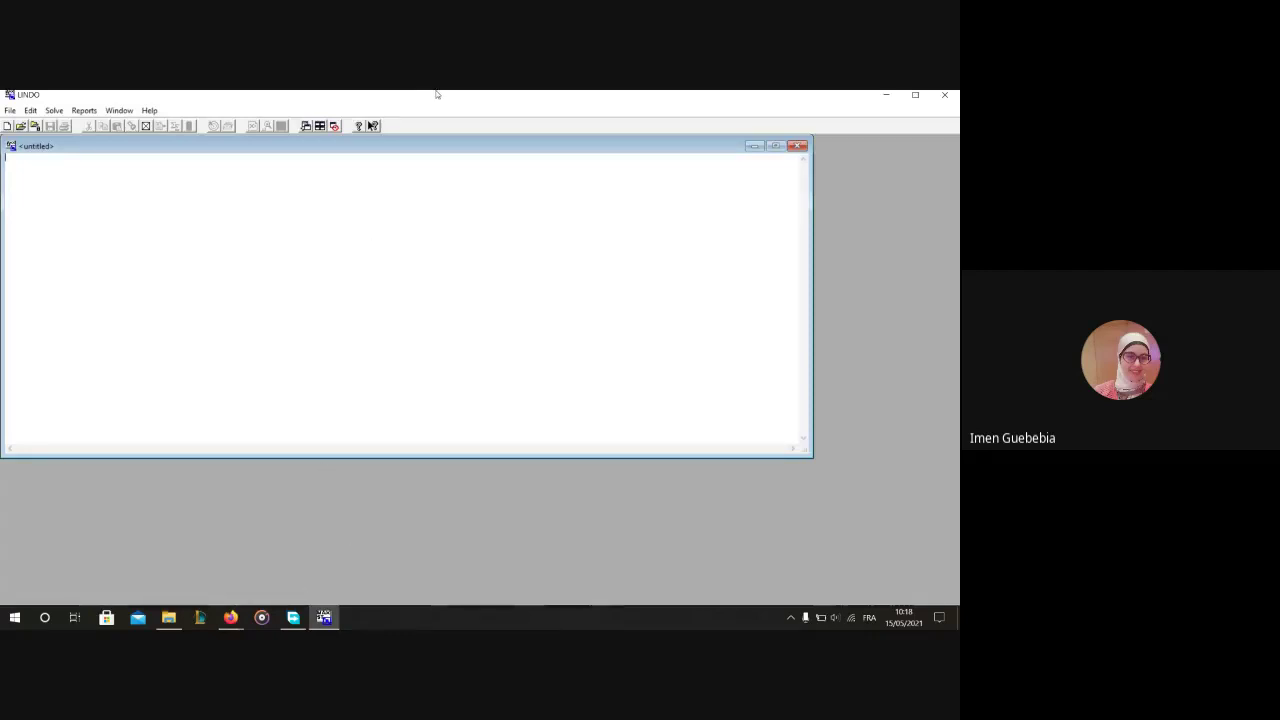
pyautogui.write('max ')
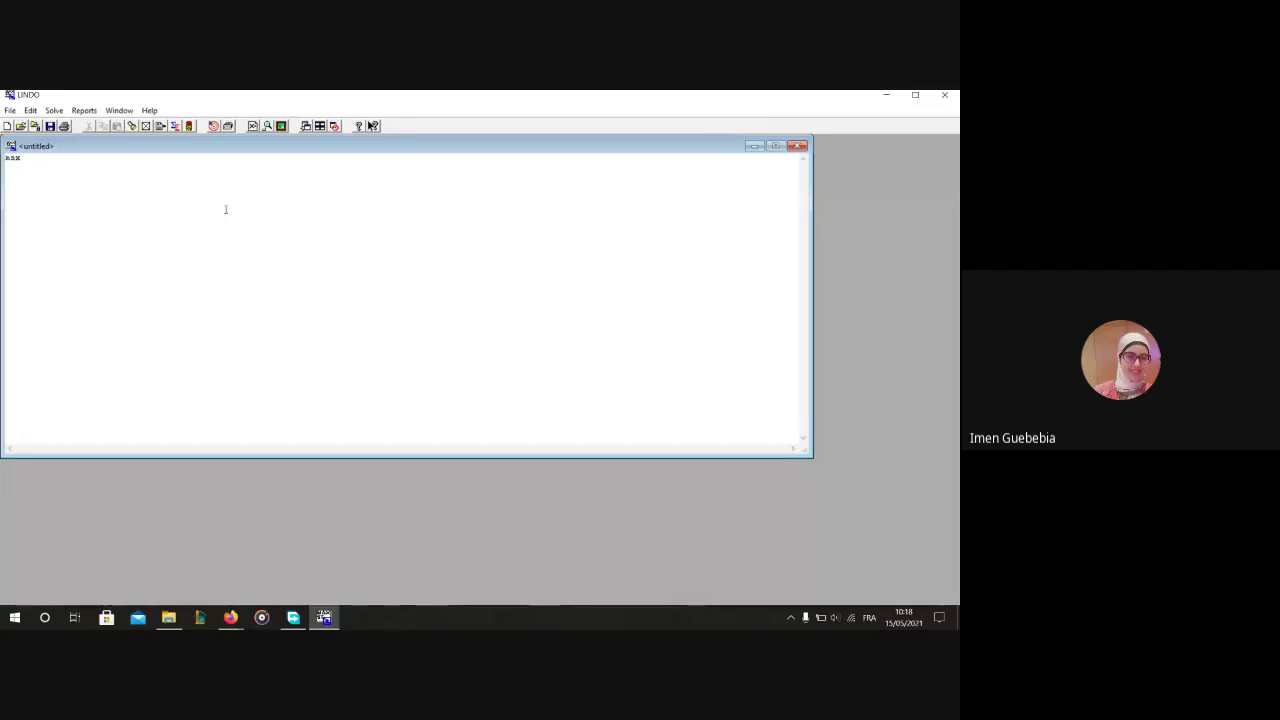
pyautogui.write(' 50')
pyautogui.write('5')
pyautogui.press('BackSpace')
pyautogui.write('00')
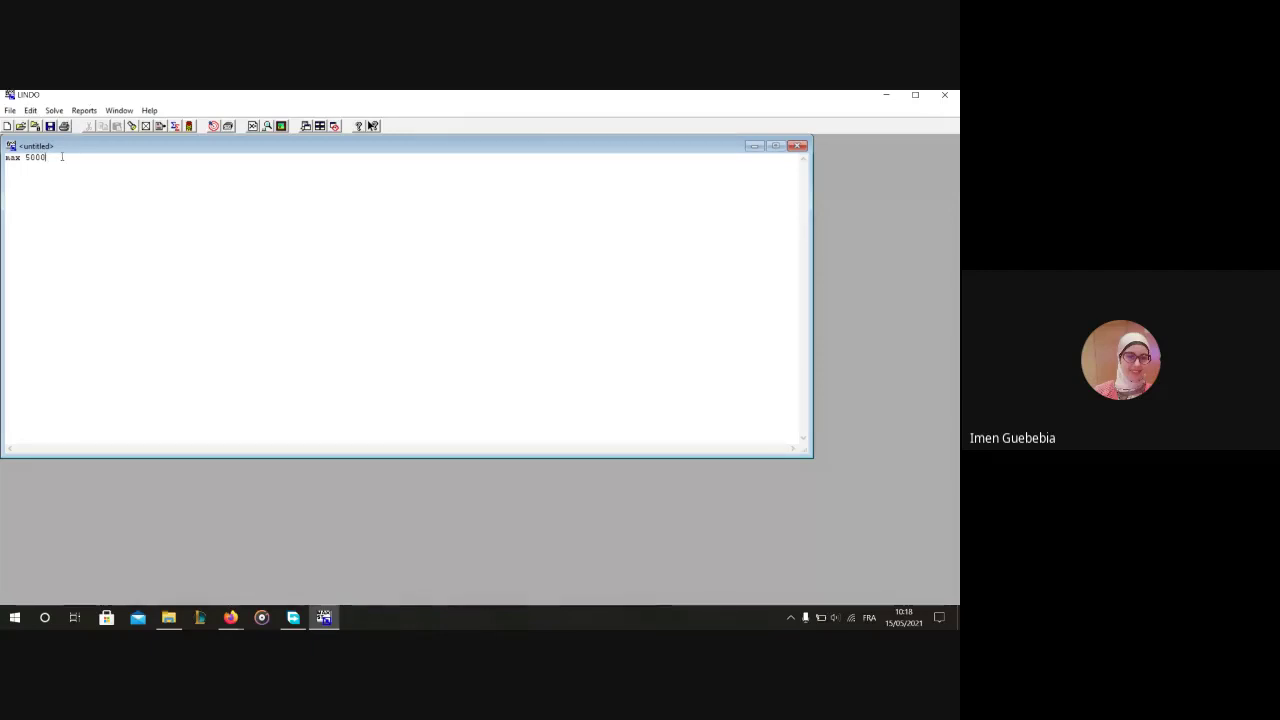
pyautogui.write('x')
pyautogui.press('BackSpace')
pyautogui.write('x1')
# - Complete the objective function with +4000 x2, putting a space between the coefficient and the variable
pyautogui.write('+4000x')
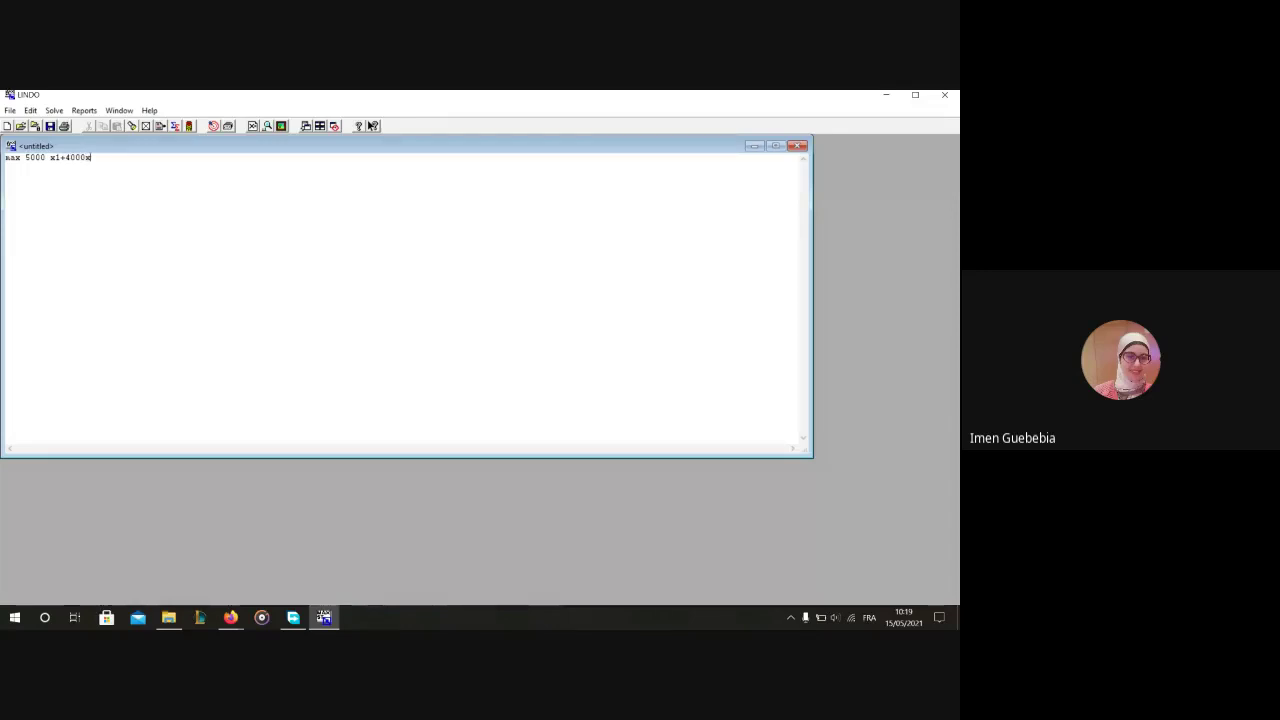
pyautogui.write('2')
pyautogui.press('Left')
pyautogui.press('Left')
pyautogui.click(120, 161)
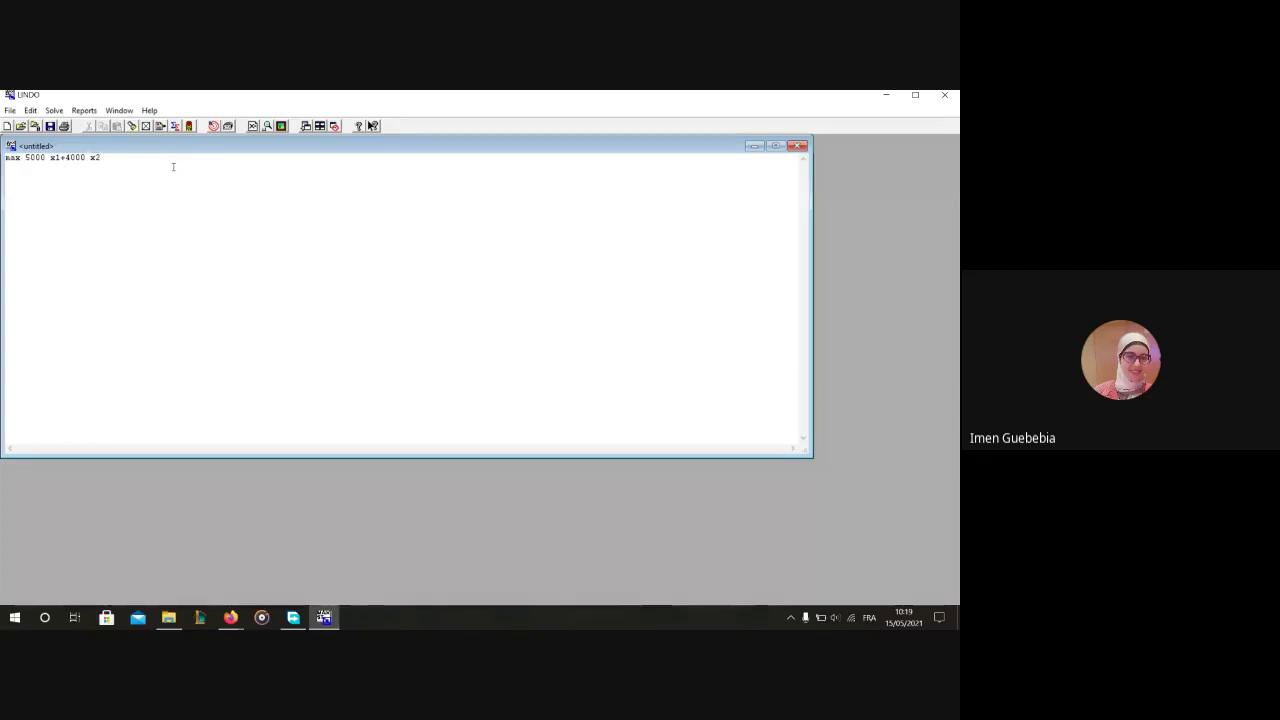
# - Add a line reading st below the objective function to introduce the constraints
pyautogui.press('Return')
pyautogui.write('subje')
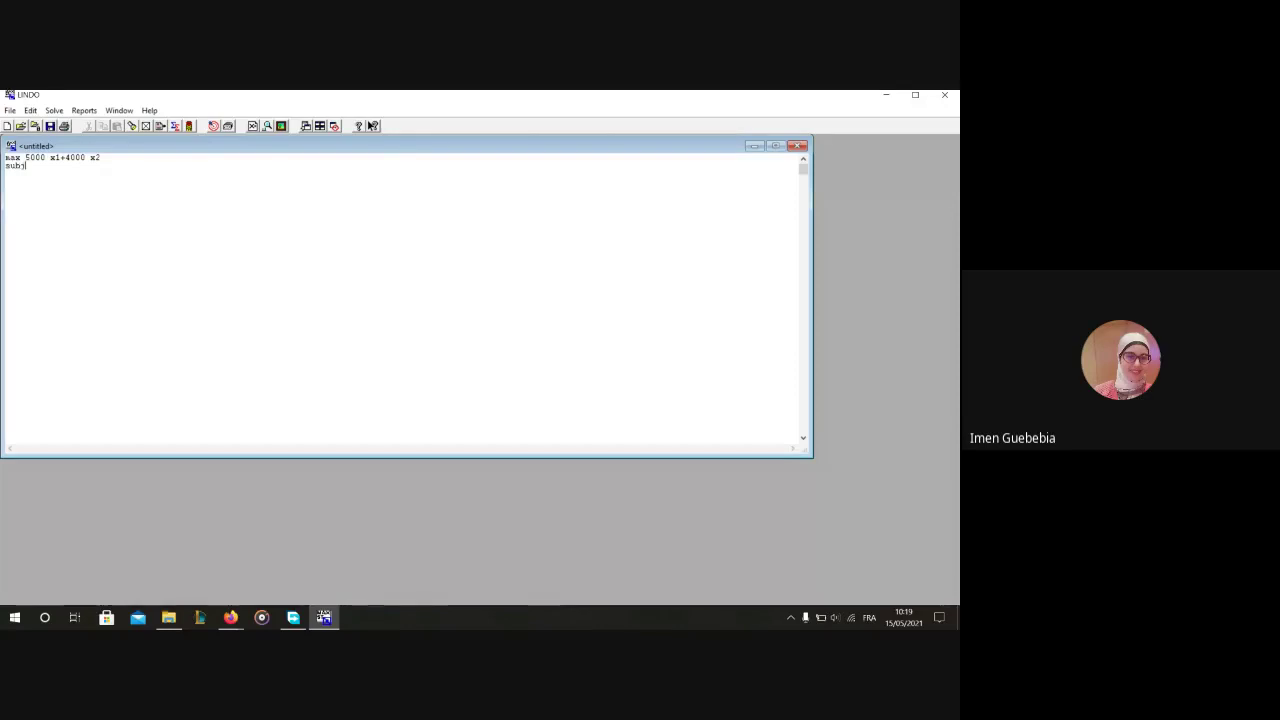
pyautogui.press('BackSpace')
pyautogui.press('BackSpace')
pyautogui.press('BackSpace')
pyautogui.press('BackSpace')
pyautogui.write('t')
# - Arrange LINDO and the browser side by side, and show the linear program in the Exercice PDF
pyautogui.moveTo(432, 93); pyautogui.dragTo(959, 187)
pyautogui.click(252, 268)
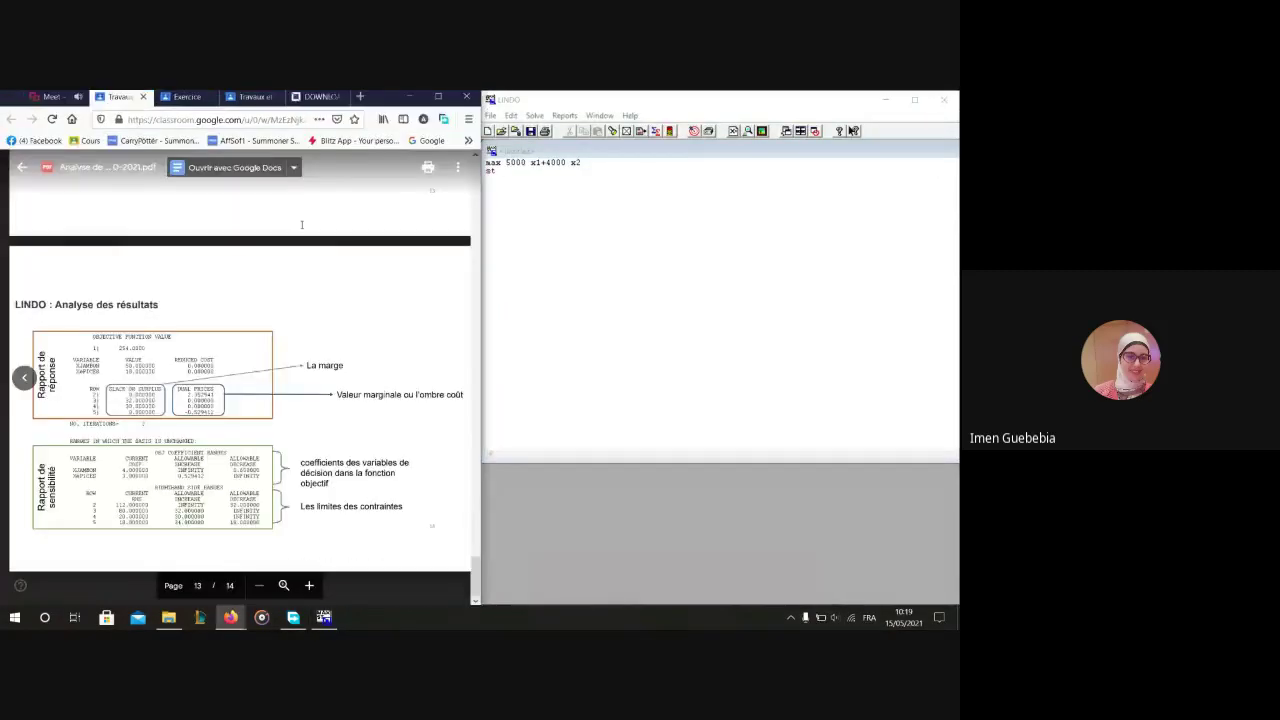
pyautogui.scroll(1, 301, 224)
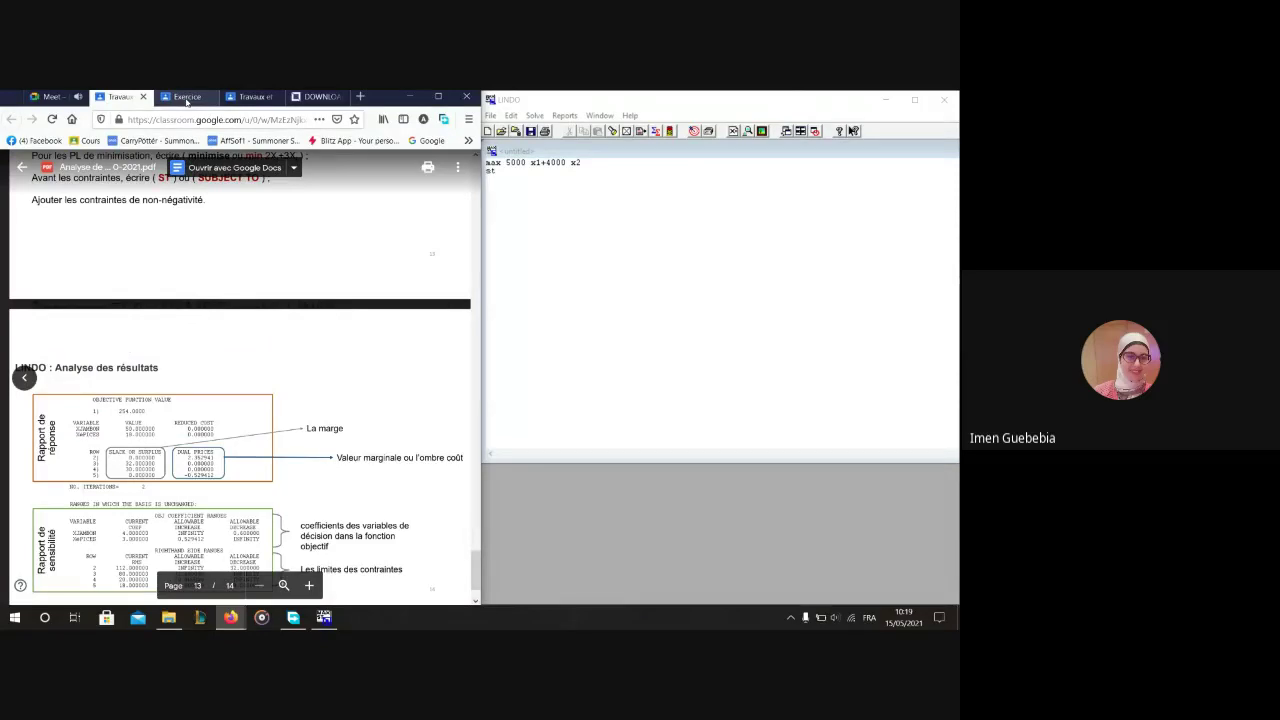
pyautogui.click(186, 97)
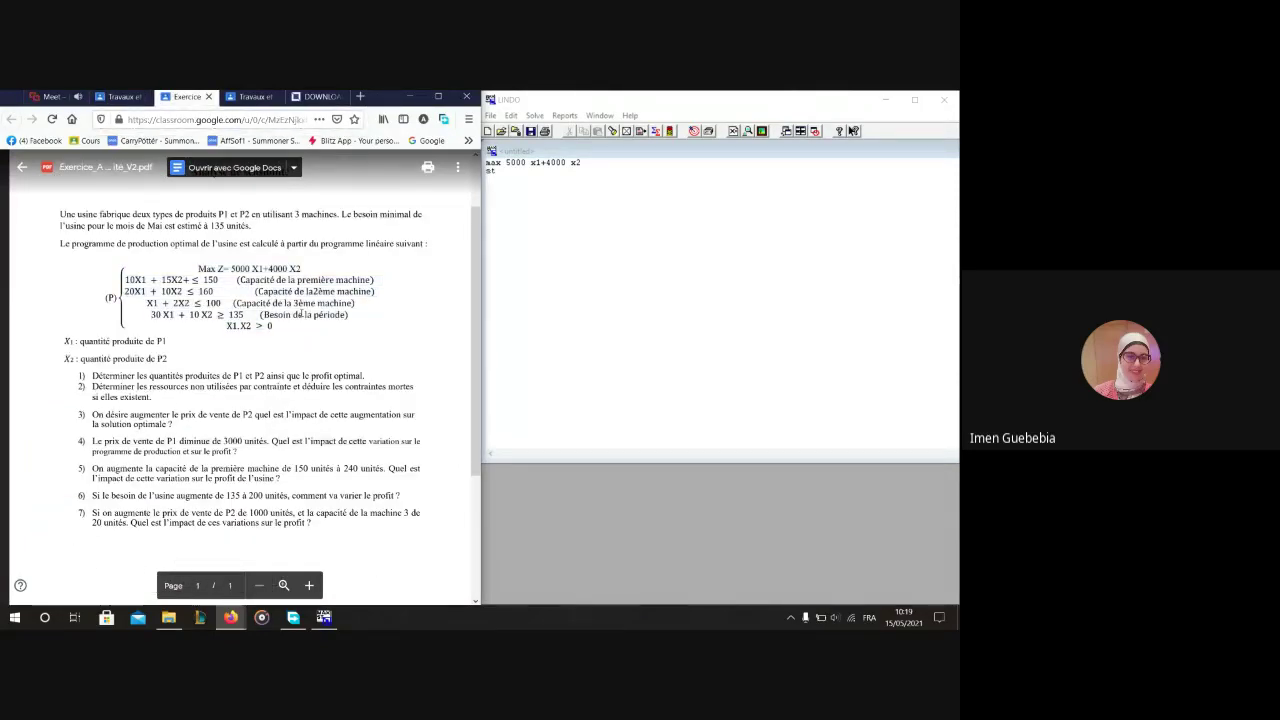
pyautogui.scroll(1, 301, 313)
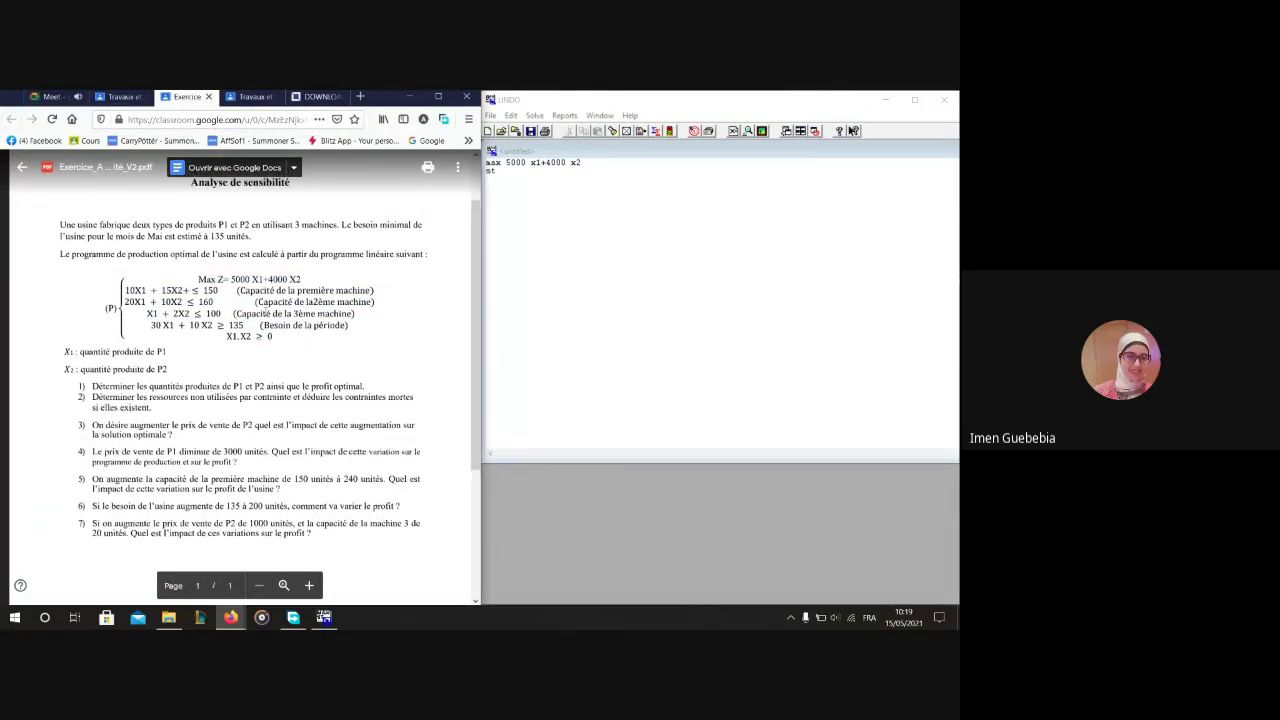
# - Enter the first two machine capacity constraints below st: 10x1+15x2<=150 and 20x1+10x2<=160
pyautogui.click(506, 181)
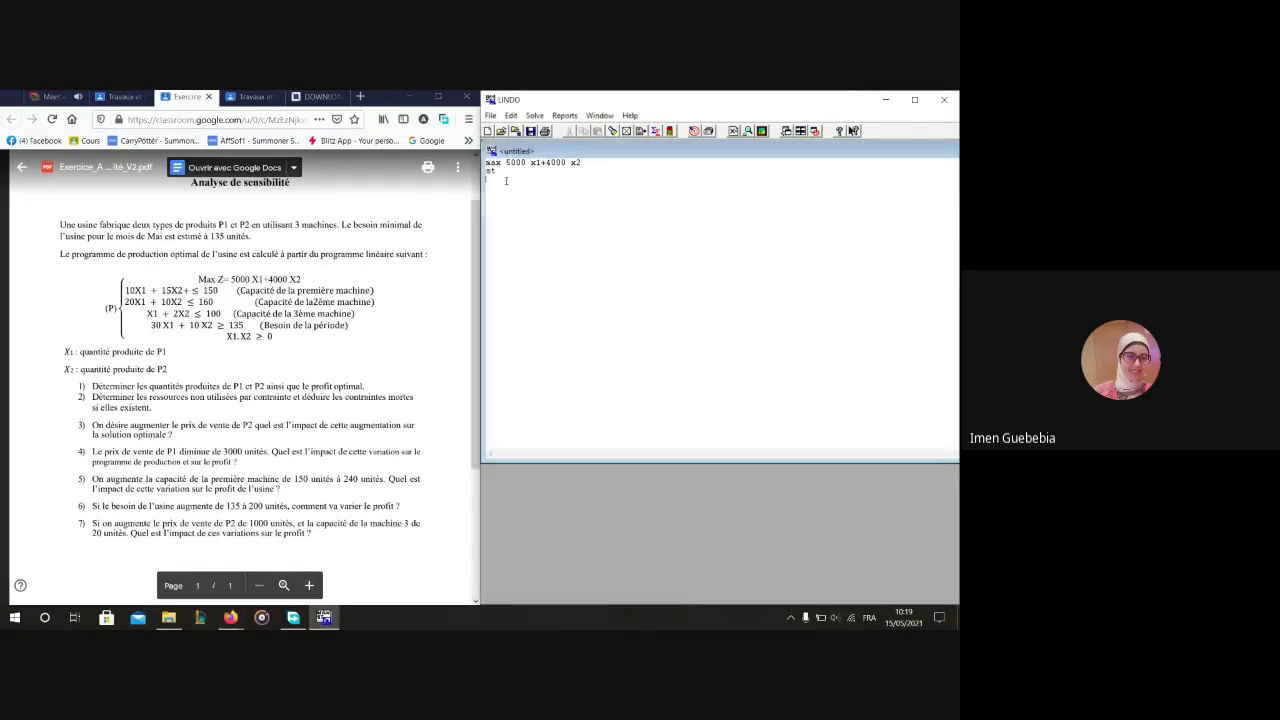
pyautogui.write('10x1+15x2<=')
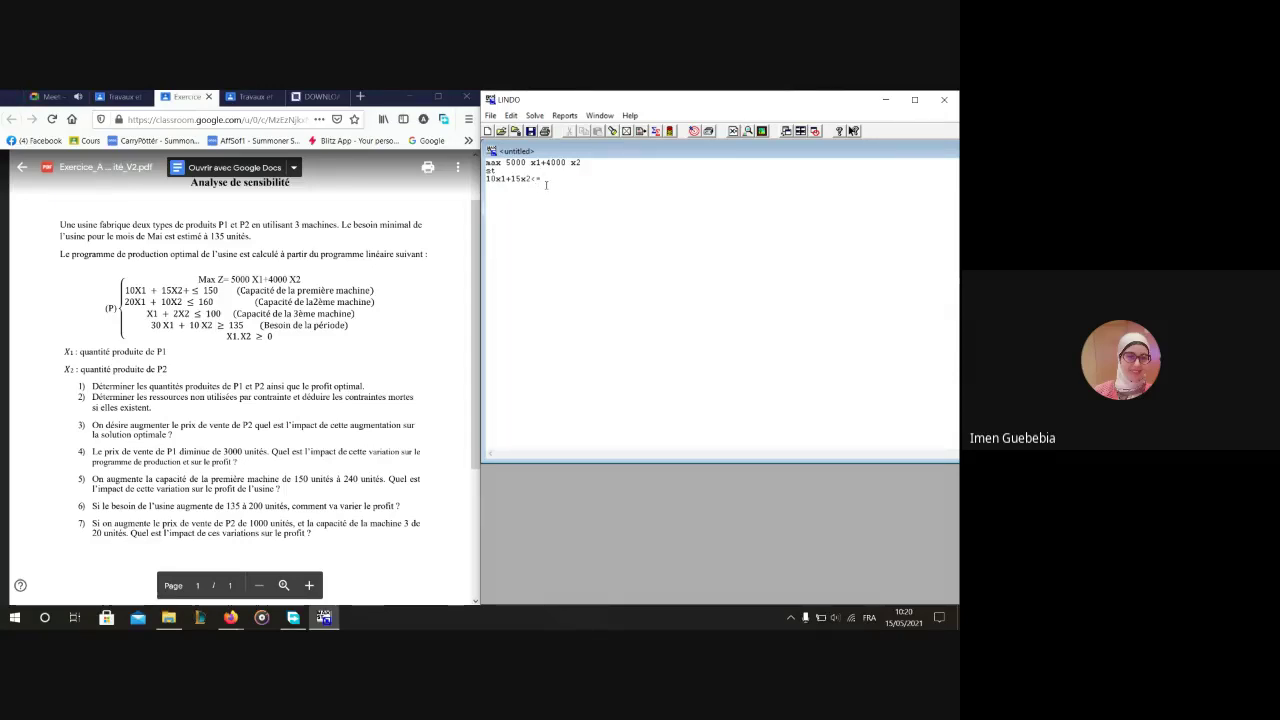
pyautogui.write('150')
pyautogui.press('Return')
pyautogui.write('20x1+')
pyautogui.write('10x2<=')
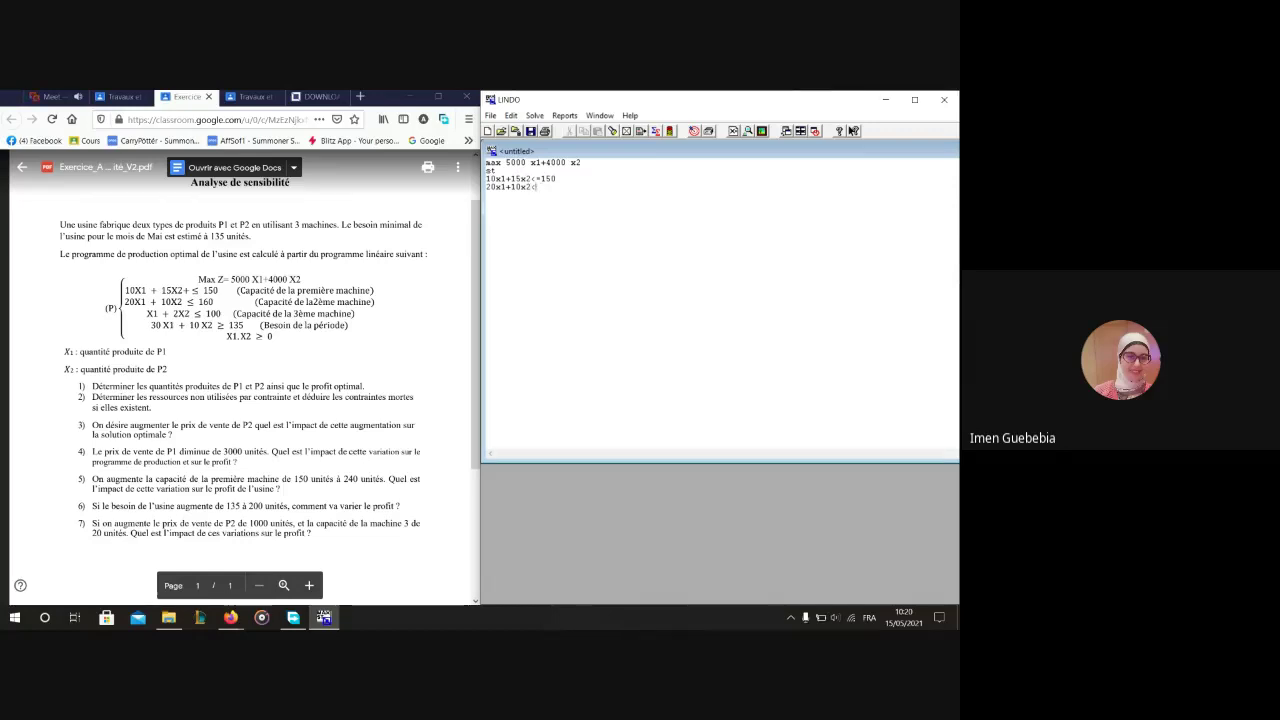
pyautogui.write('160')
# - Add the third and fourth constraints as x1+10x2>=100 and 30x&+10x2>=135
pyautogui.press('Return')
pyautogui.write('x1+10x2>')
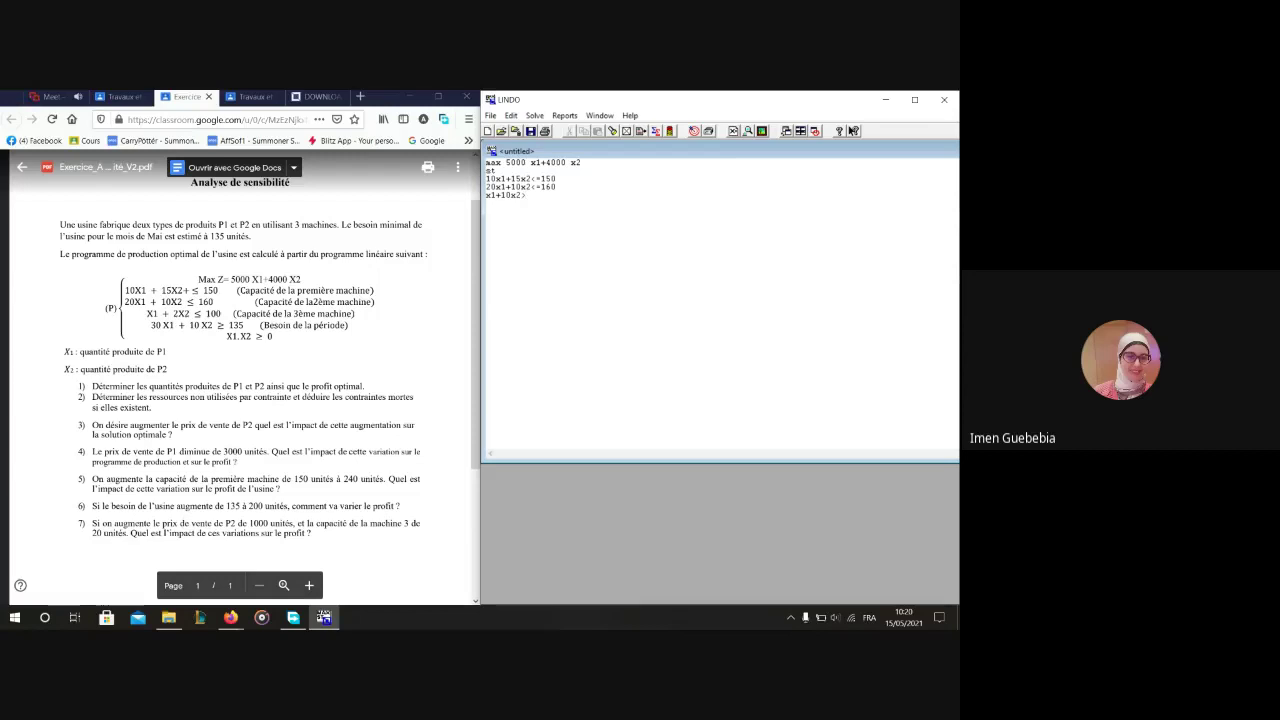
pyautogui.write('=100')
pyautogui.press('Return')
pyautogui.write('30x1+10x2>=135')
# - Add the non-negativity constraints x1>=0 and x2>=0 on separate lines
pyautogui.write('1>=')
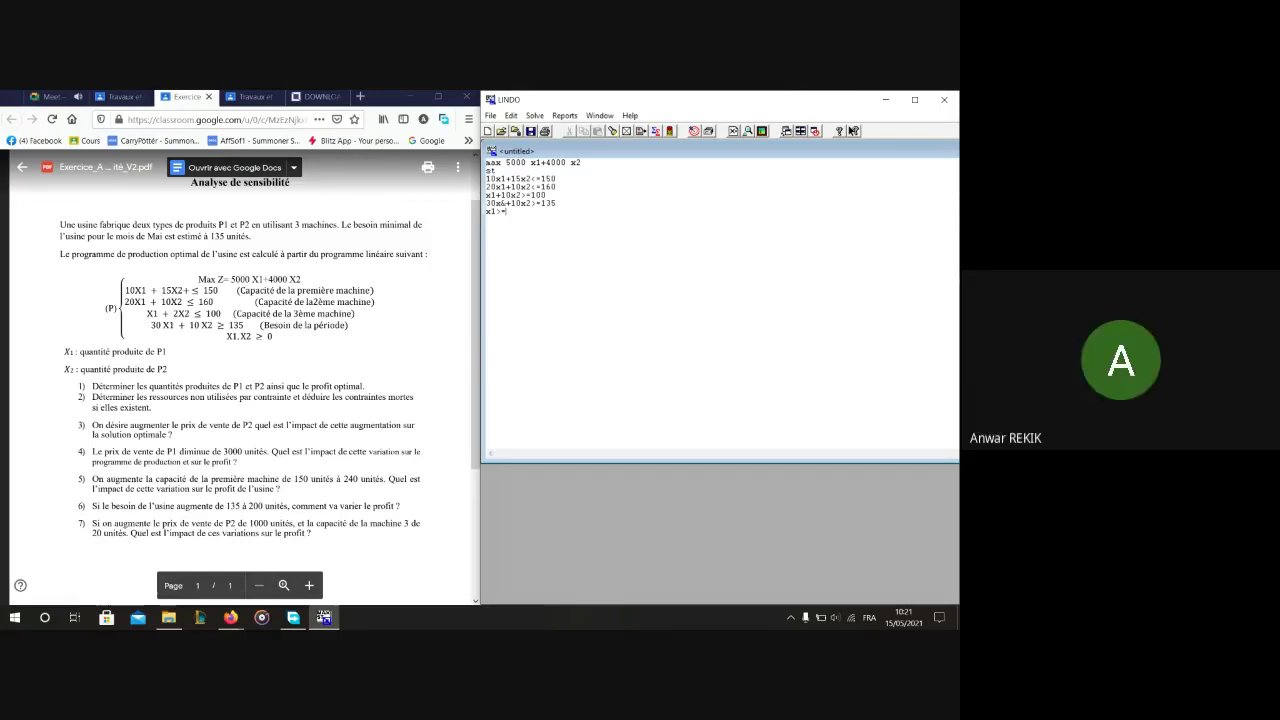
pyautogui.write('0')
pyautogui.press('Return')
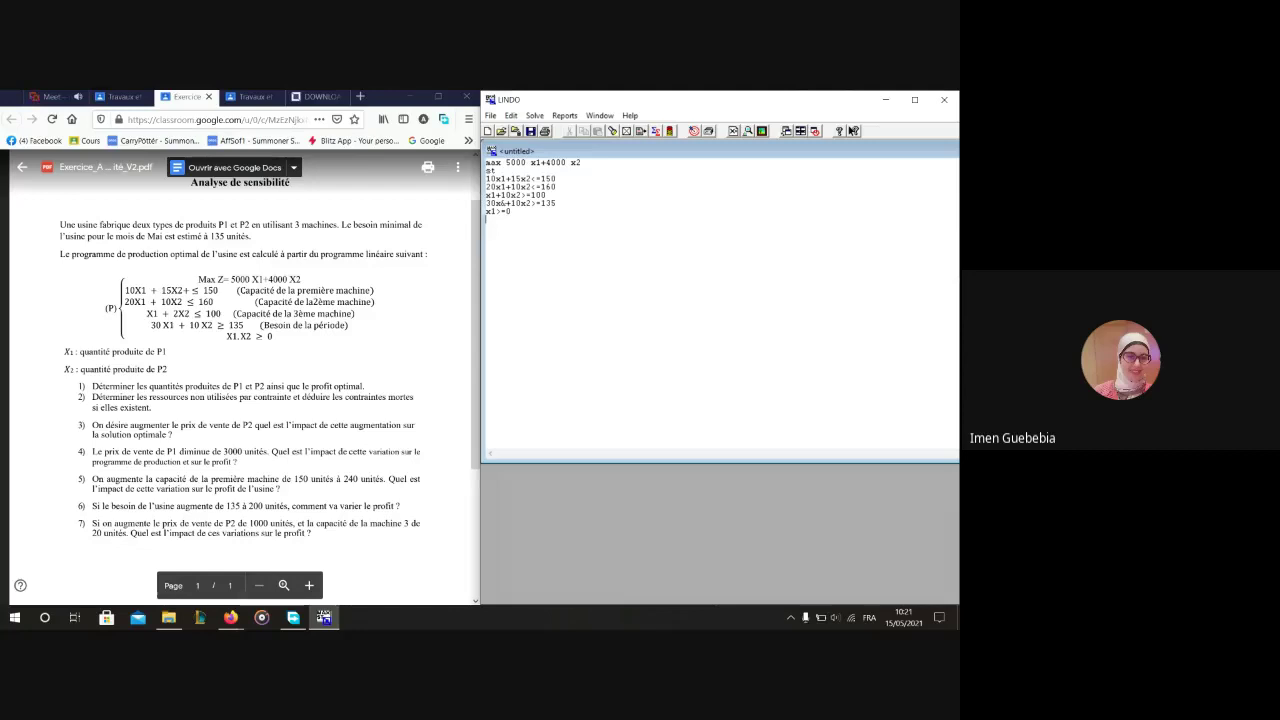
pyautogui.write('x2>=0')
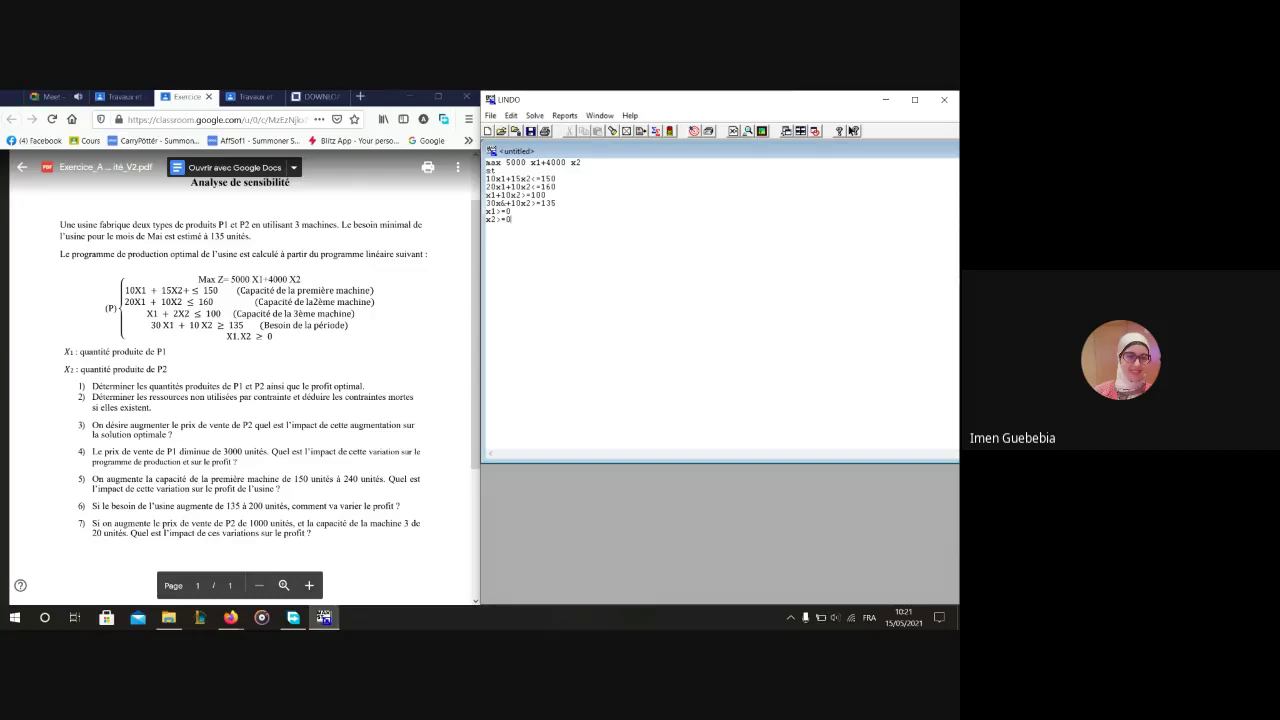
# - Solve the model with range (sensitivity) analysis, and close the solver status to reveal the report
pyautogui.click(540, 117)
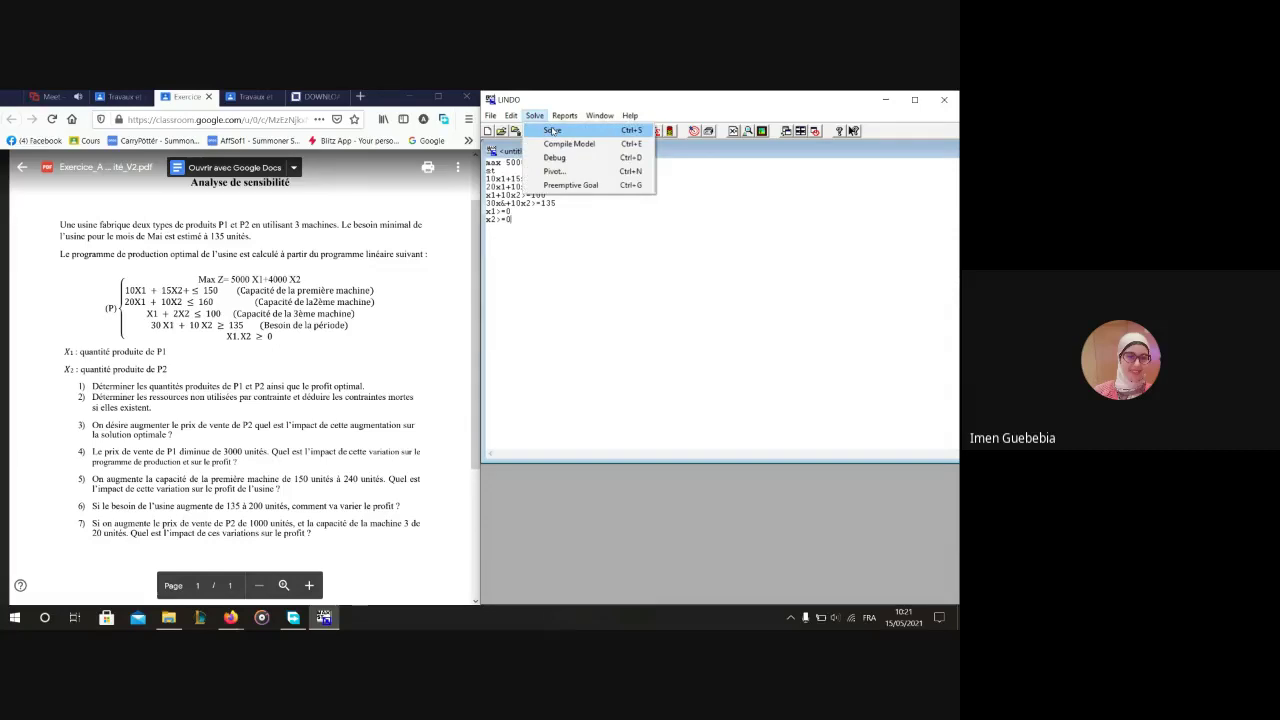
pyautogui.click(552, 131)
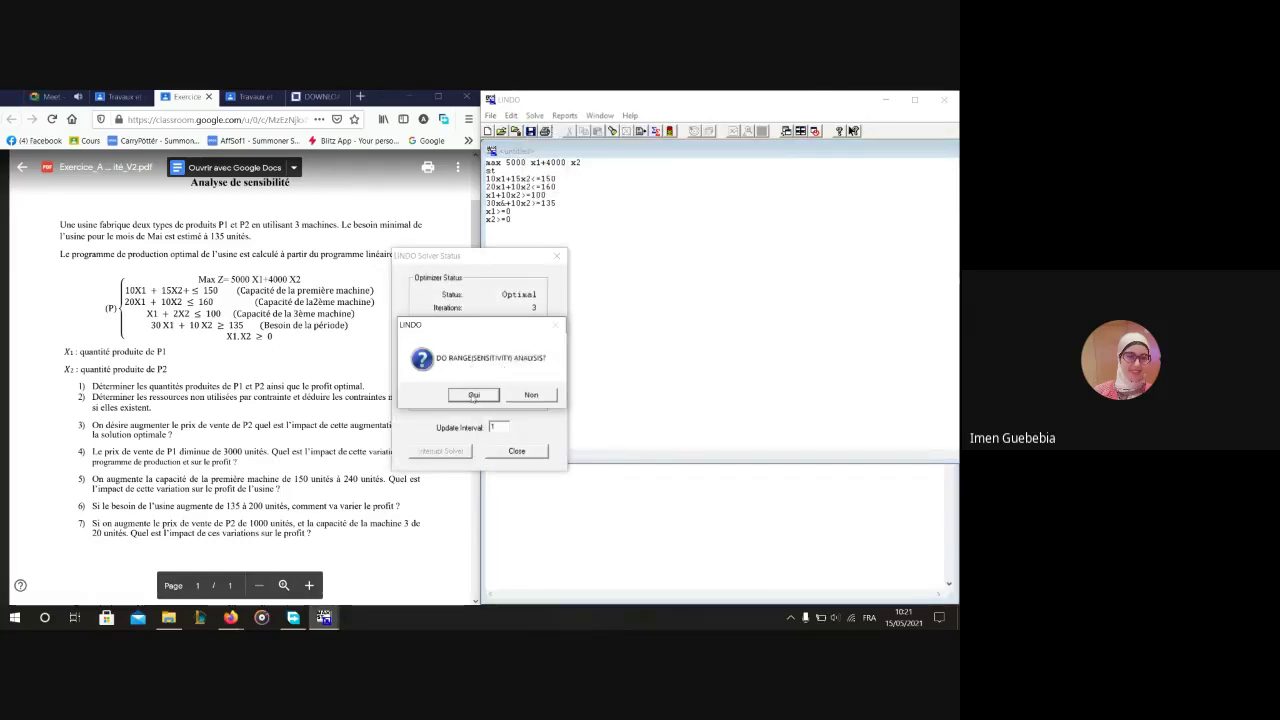
pyautogui.click(474, 395)
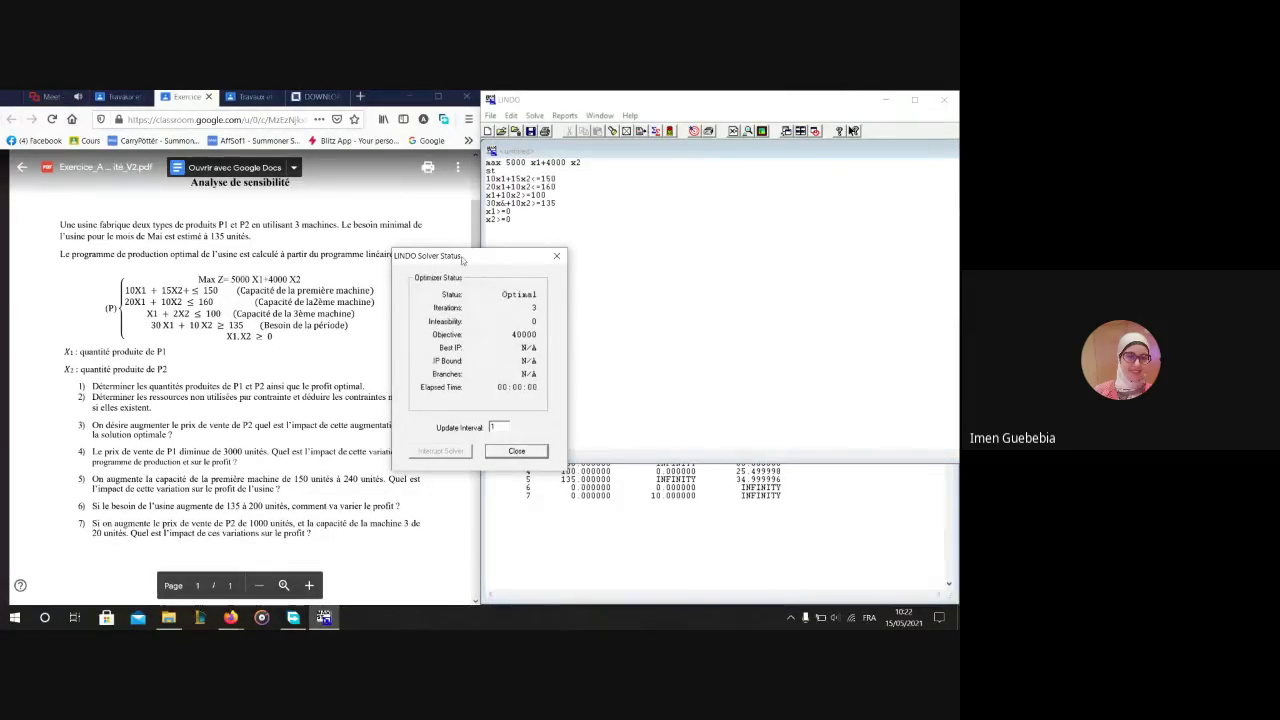
pyautogui.moveTo(462, 260); pyautogui.dragTo(440, 246)
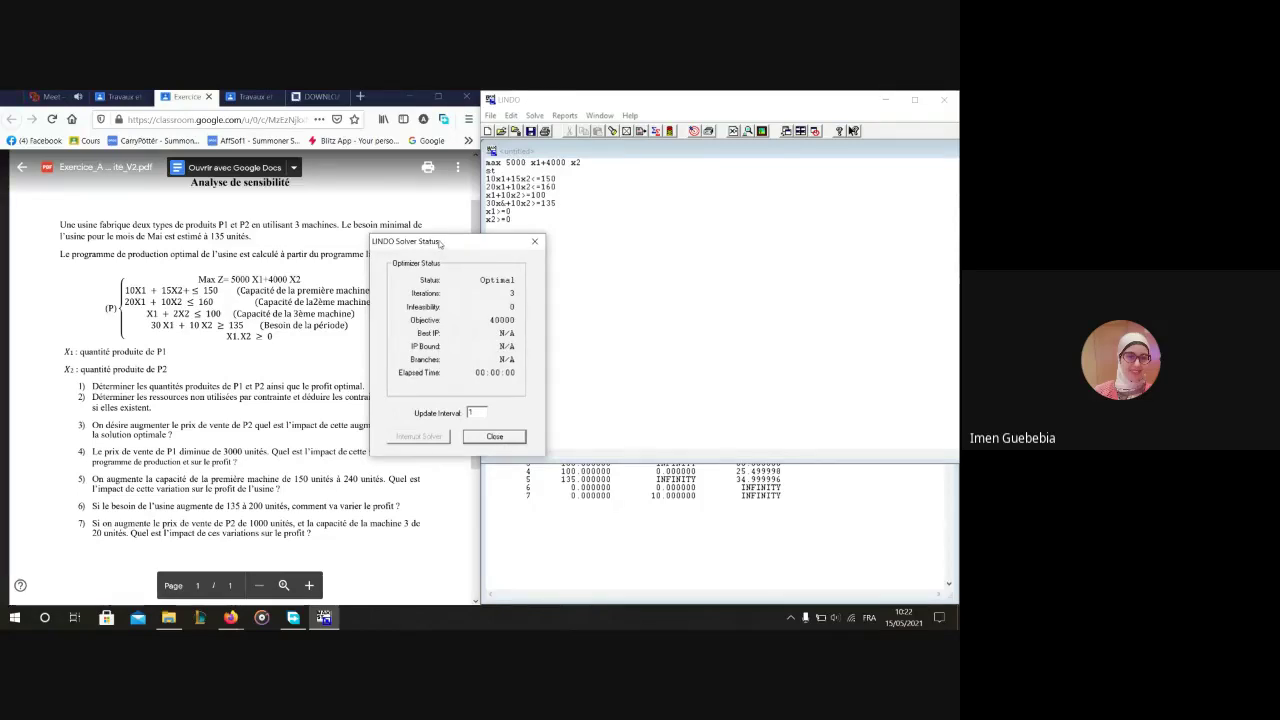
pyautogui.moveTo(440, 243); pyautogui.dragTo(416, 231)
pyautogui.click(470, 424)
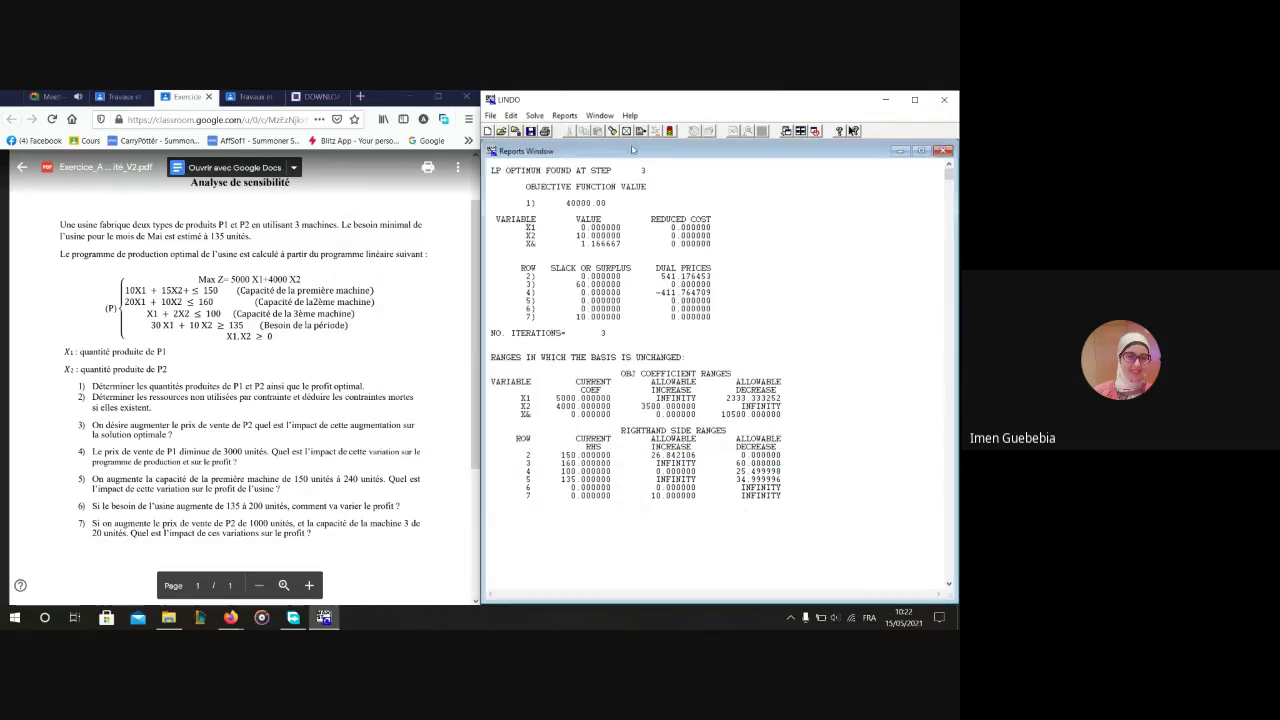
# - Return from the report to the untitled model and correct x& to x1 in the fourth constraint
pyautogui.moveTo(632, 149); pyautogui.dragTo(639, 143)
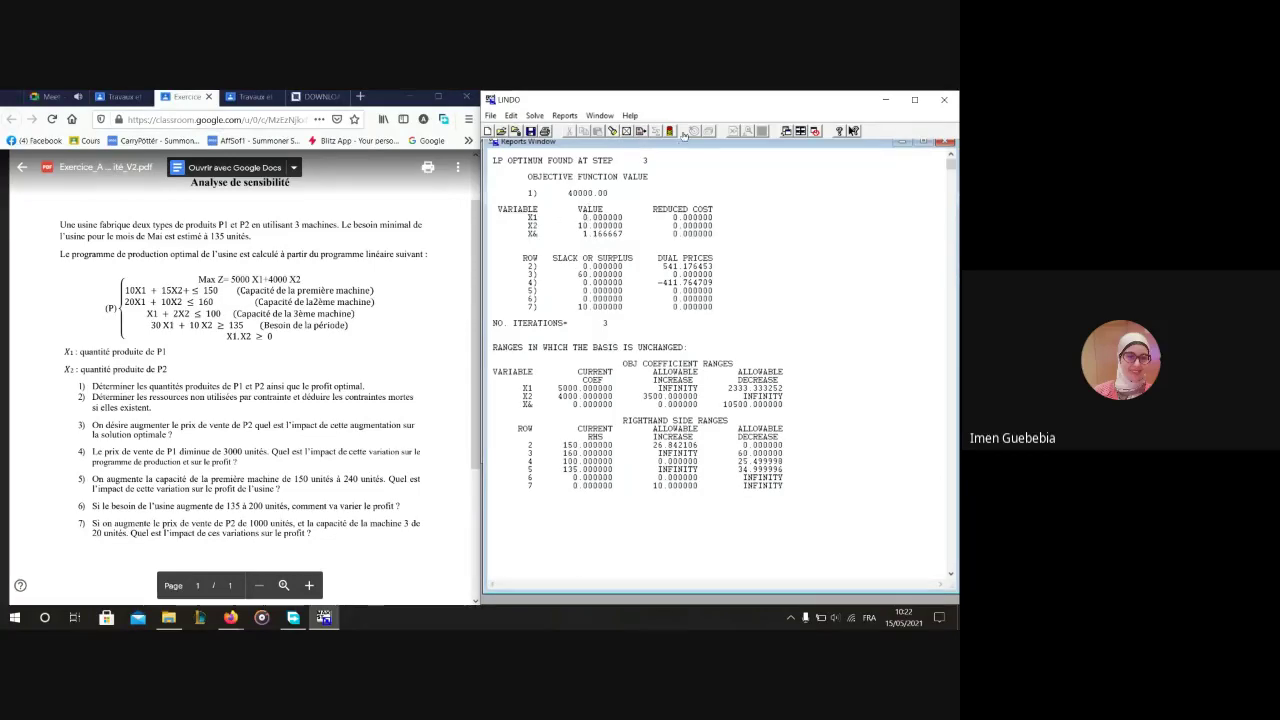
pyautogui.click(924, 143)
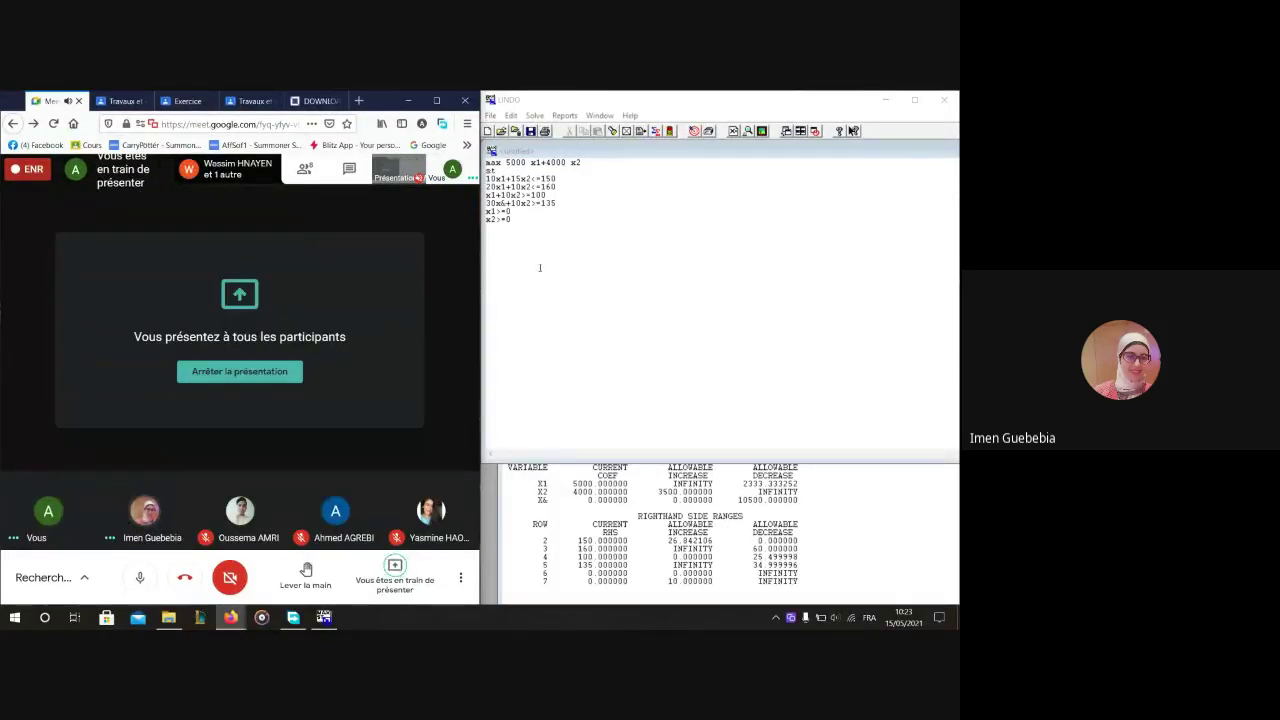
pyautogui.click(528, 230)
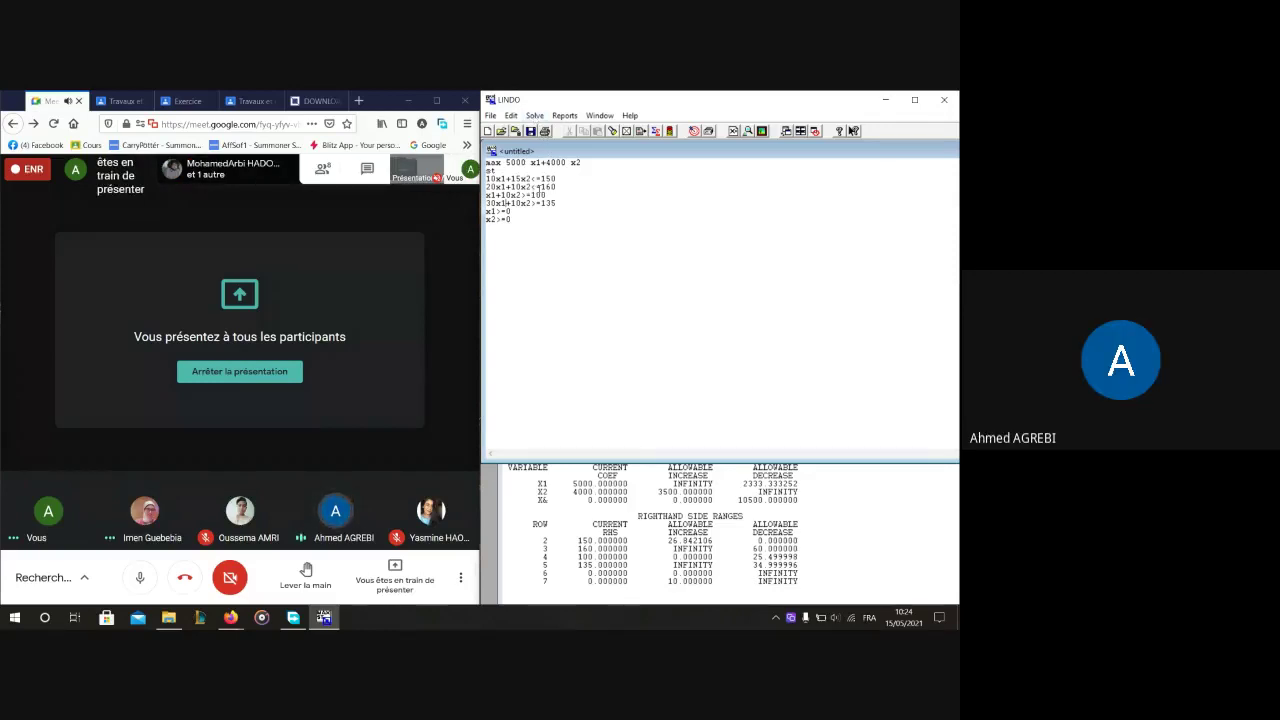
# - Try to solve the corrected model, move the error message aside to read it, and close the solver dialogs
pyautogui.click(534, 116)
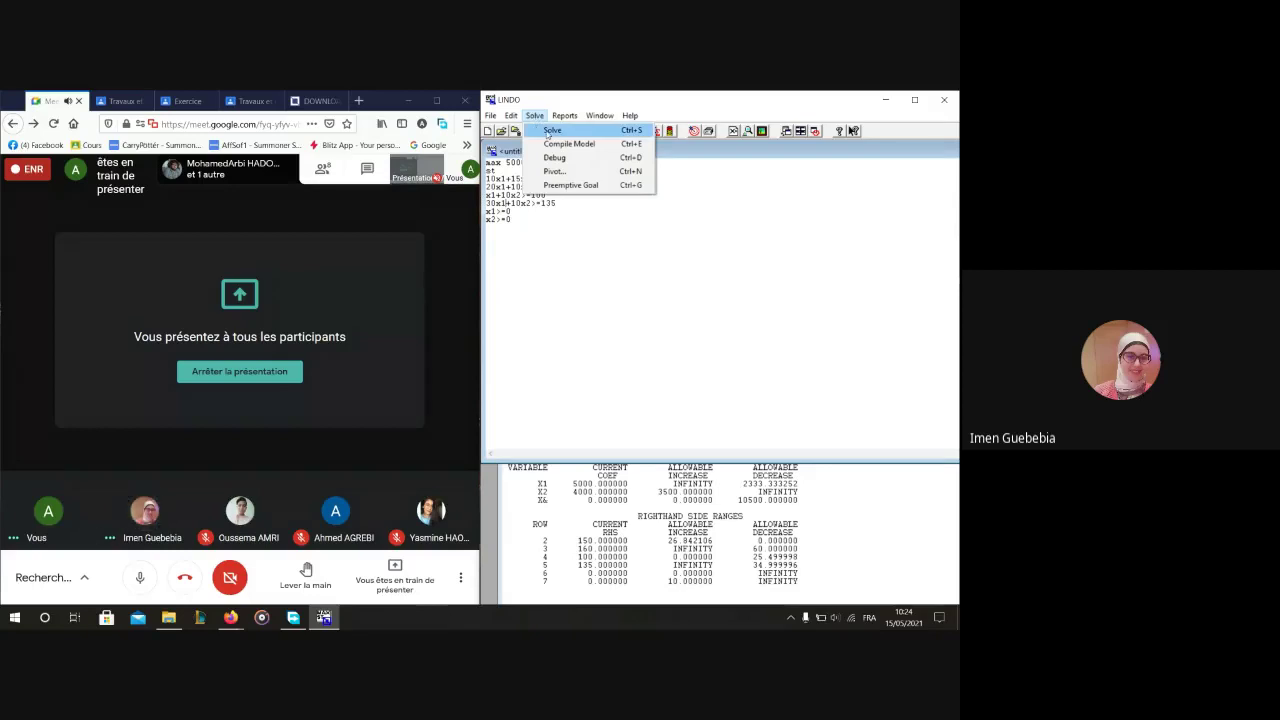
pyautogui.click(549, 131)
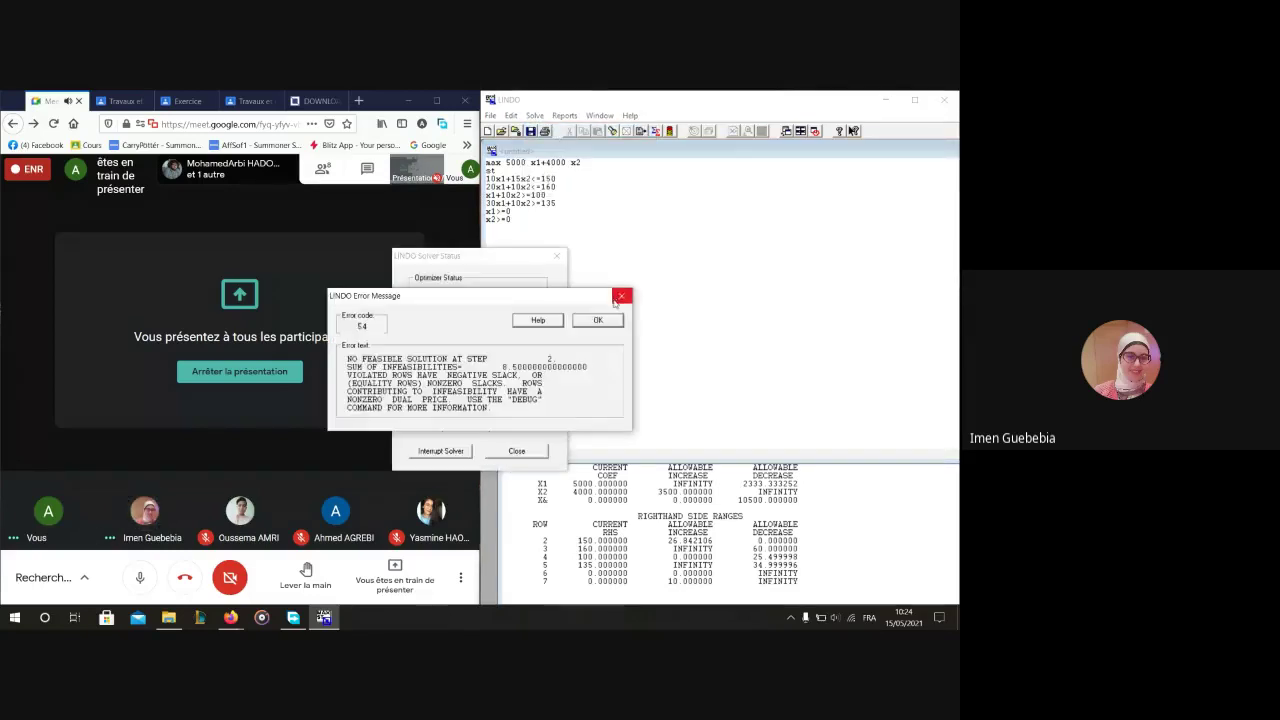
pyautogui.moveTo(441, 301); pyautogui.dragTo(678, 301)
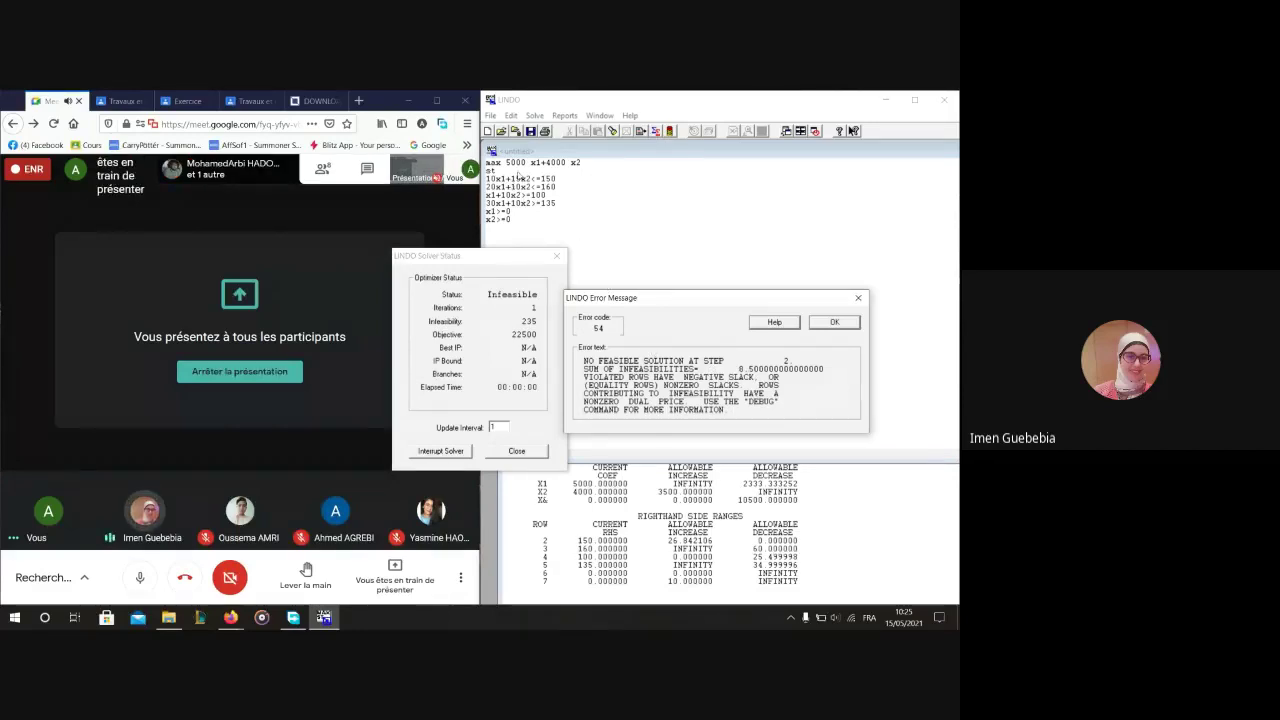
pyautogui.click(834, 321)
pyautogui.click(510, 452)
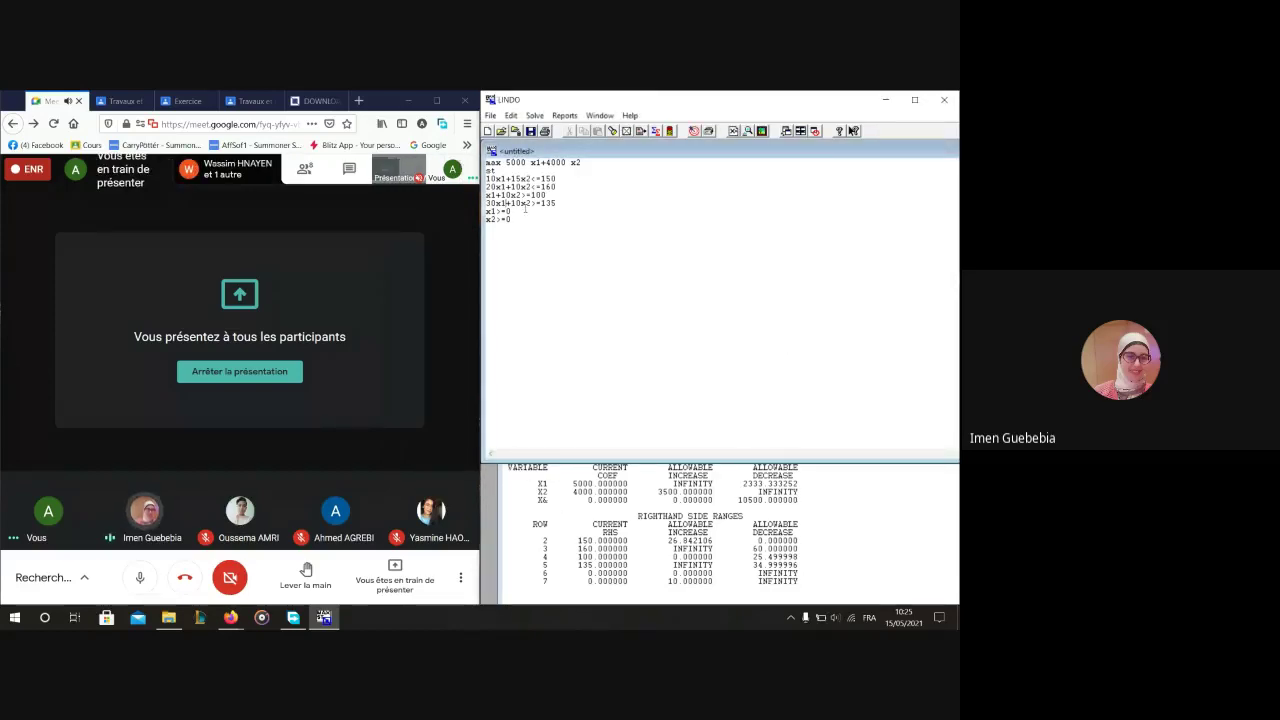
# - Insert a space between each numeric coefficient and its variable in the four main constraints
pyautogui.press('Right')
pyautogui.press('Right')
pyautogui.press('Right')
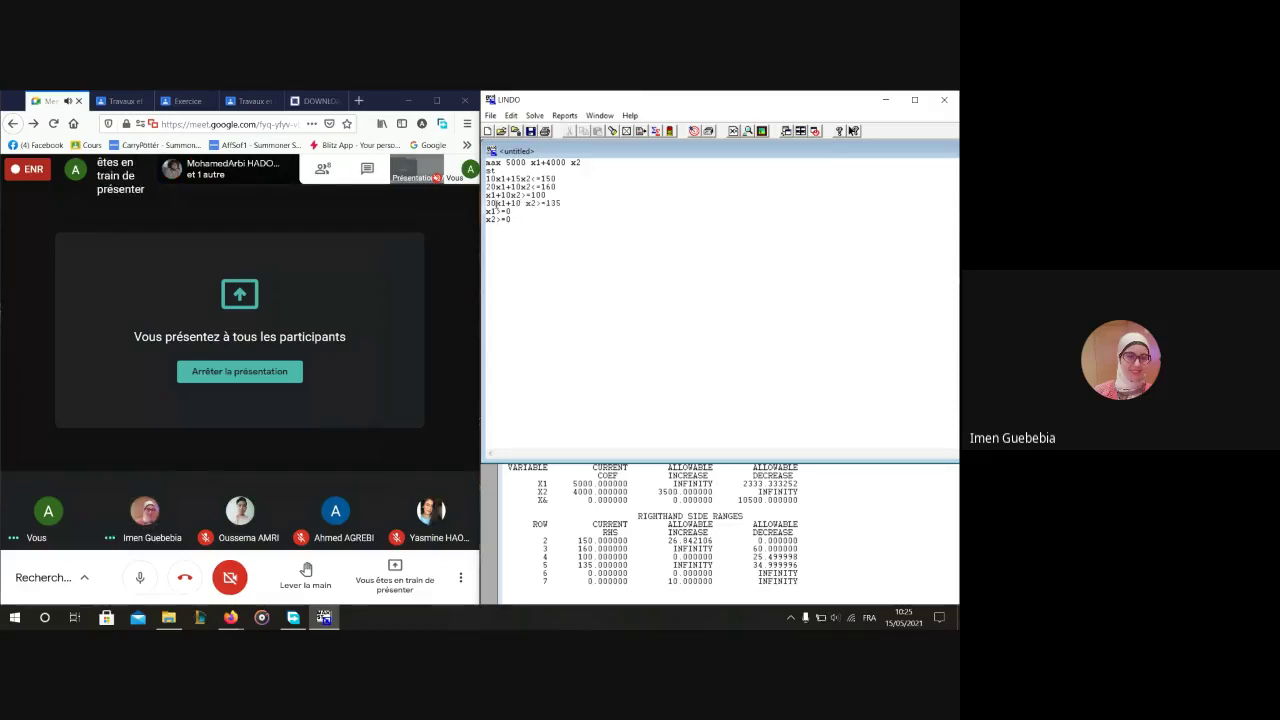
pyautogui.click(497, 203)
pyautogui.click(512, 195)
pyautogui.click(521, 179)
pyautogui.click(496, 179)
pyautogui.click(496, 187)
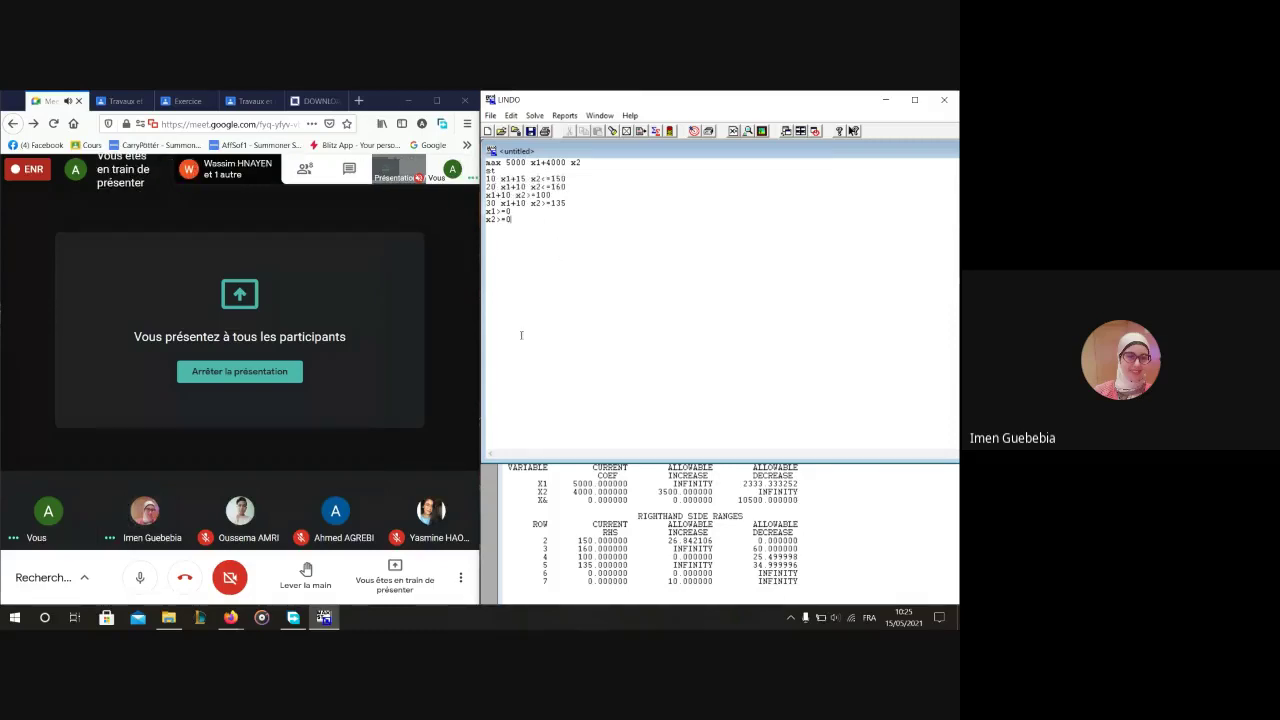
# - Try solving the model again with the spaced coefficients, read the error message, and close both solver dialogs
pyautogui.click(535, 116)
pyautogui.click(545, 130)
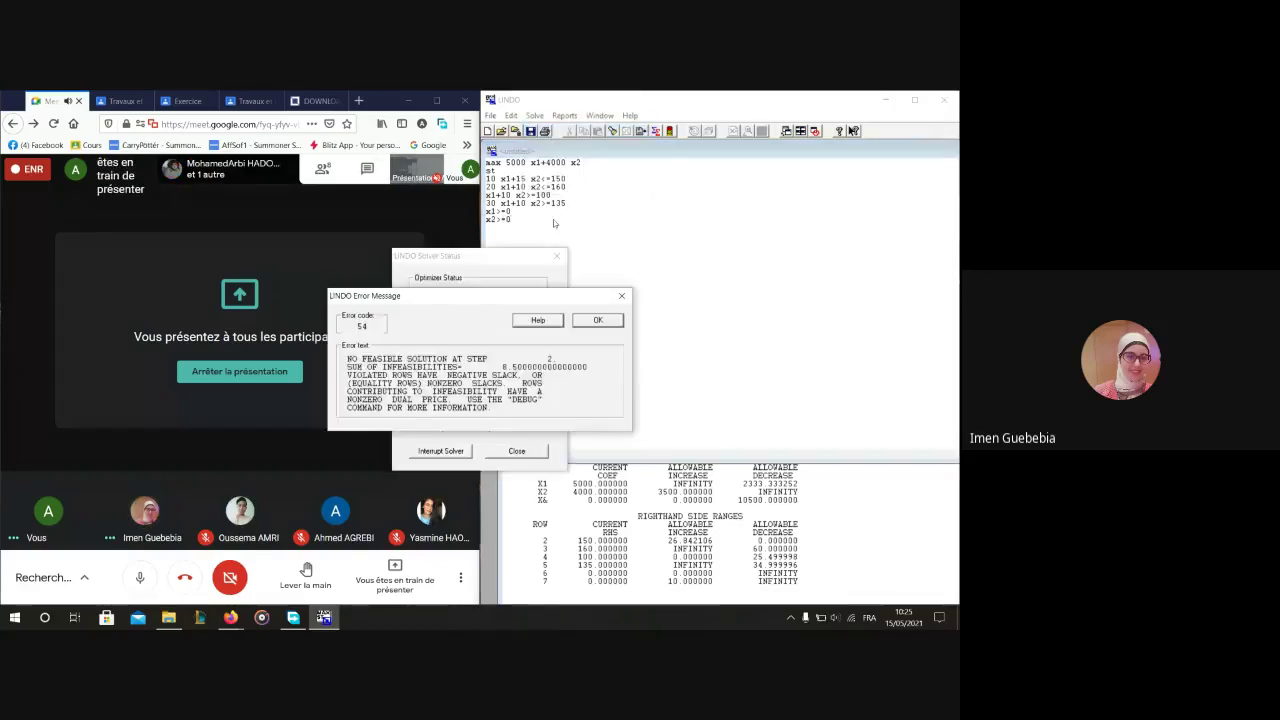
pyautogui.moveTo(456, 304); pyautogui.dragTo(690, 287)
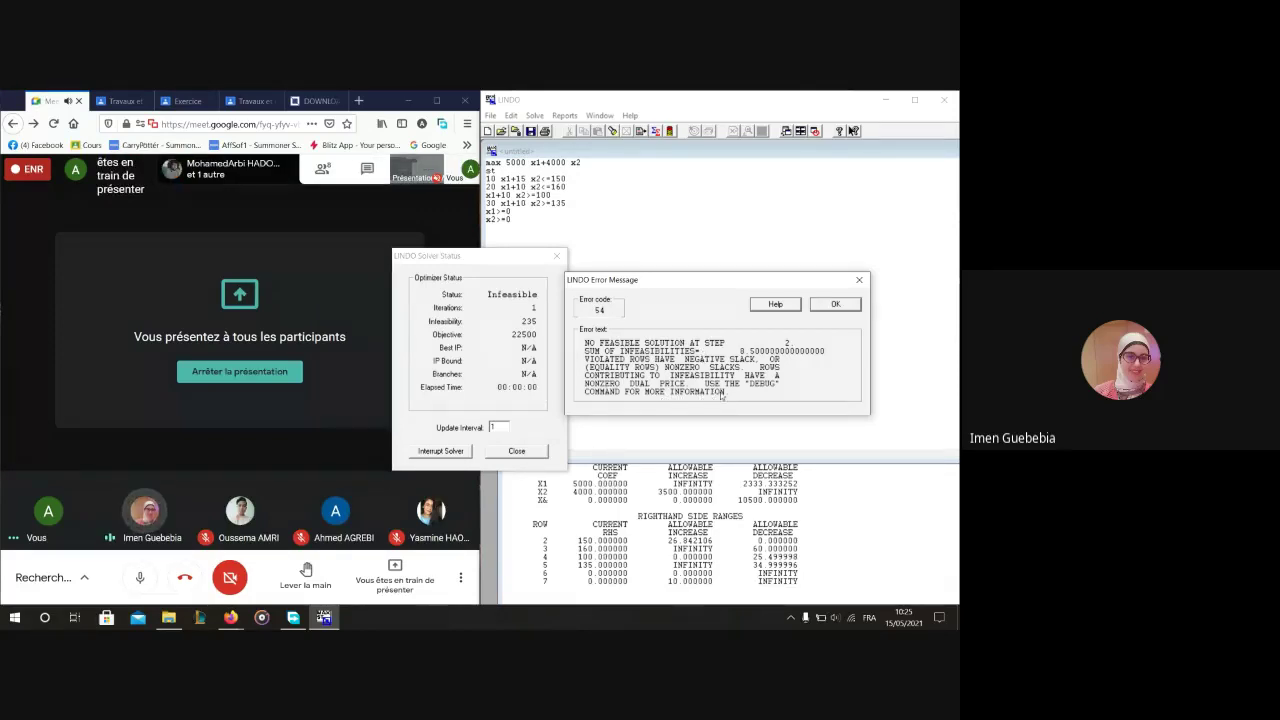
pyautogui.press('Return')
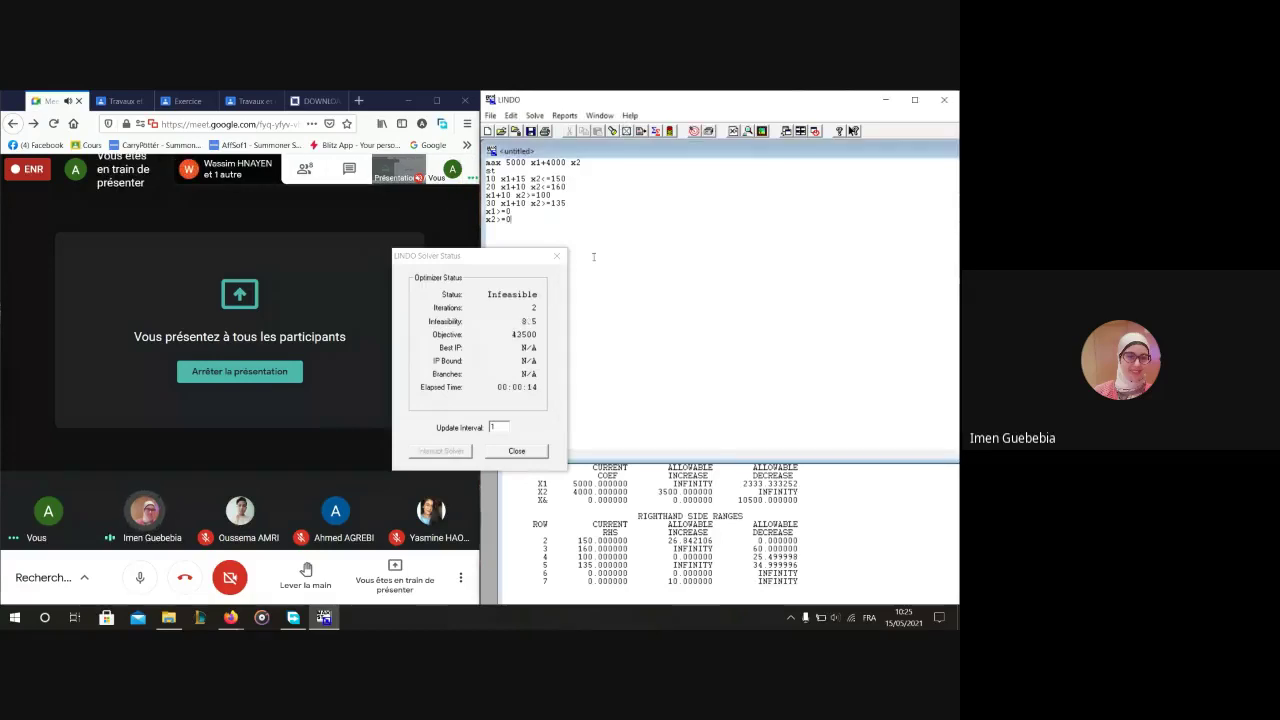
pyautogui.click(516, 451)
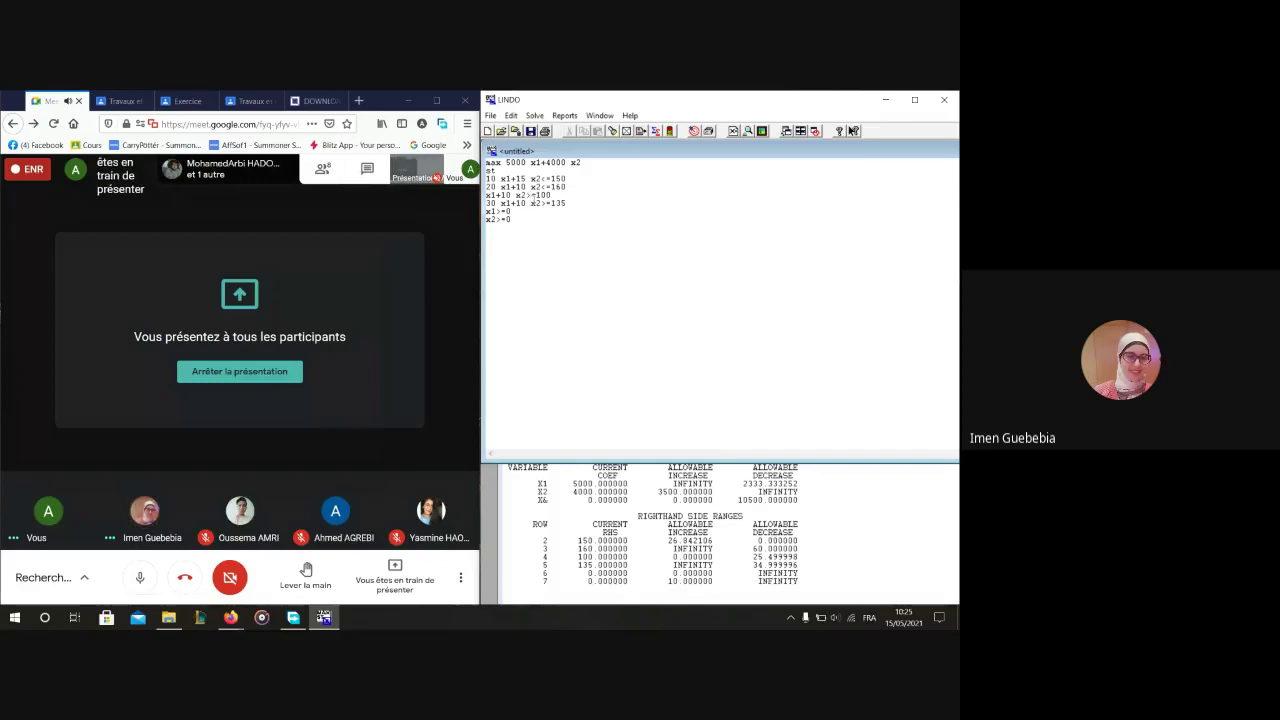
# - Change the operator in the third constraint to <=, so it reads x1+10 x2<=100
pyautogui.moveTo(532, 195); pyautogui.dragTo(537, 207)
pyautogui.write('>')
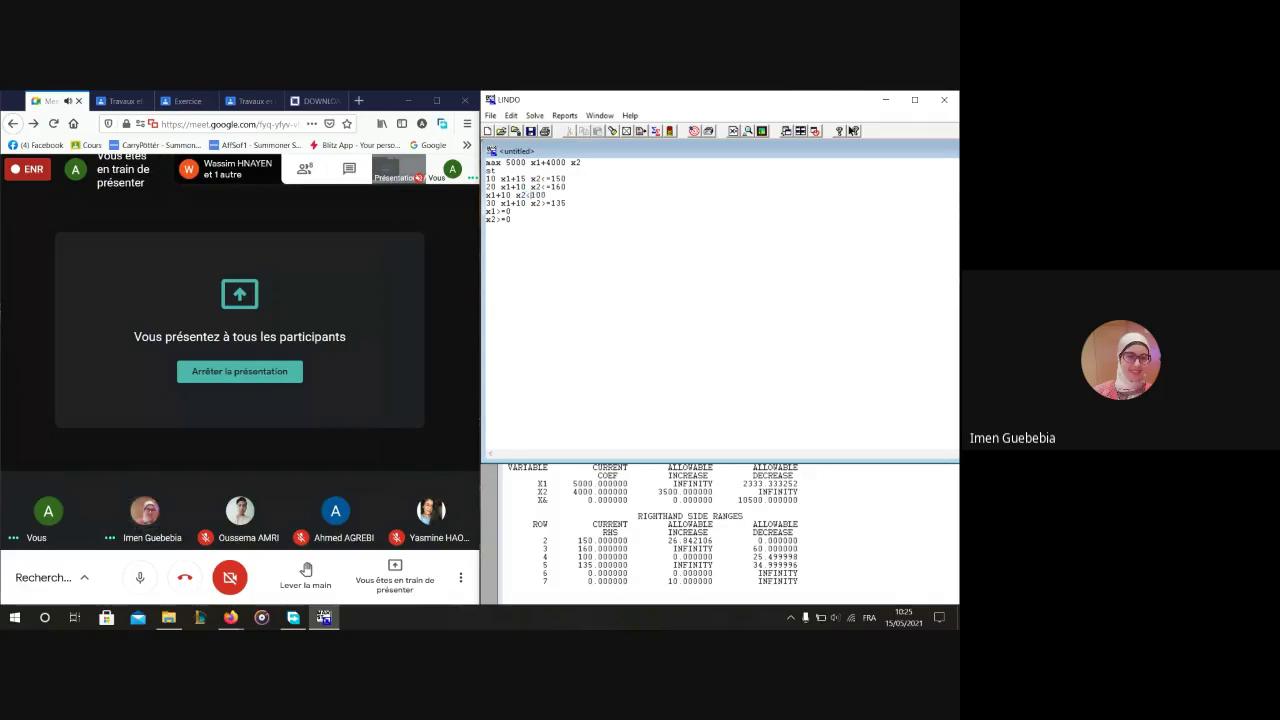
pyautogui.write('=')
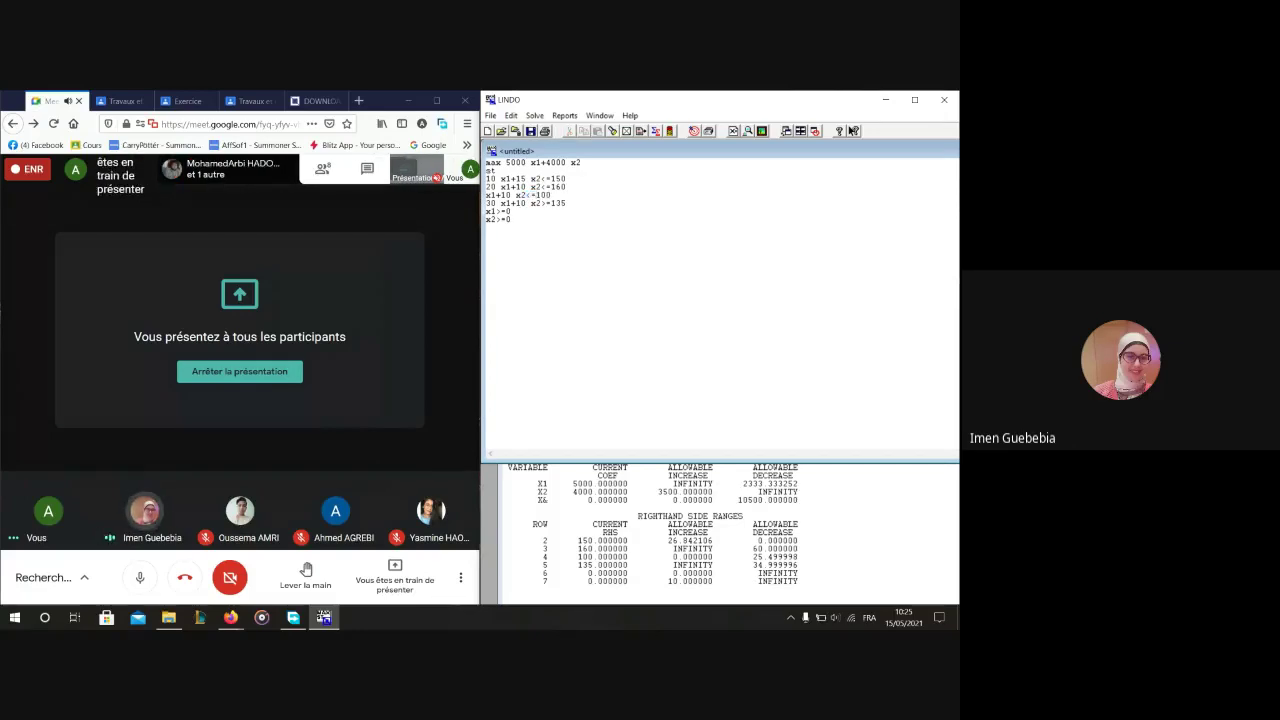
# - Show the Exercice PDF beside LINDO to compare its third constraint with the model, and return to the model
pyautogui.click(190, 101)
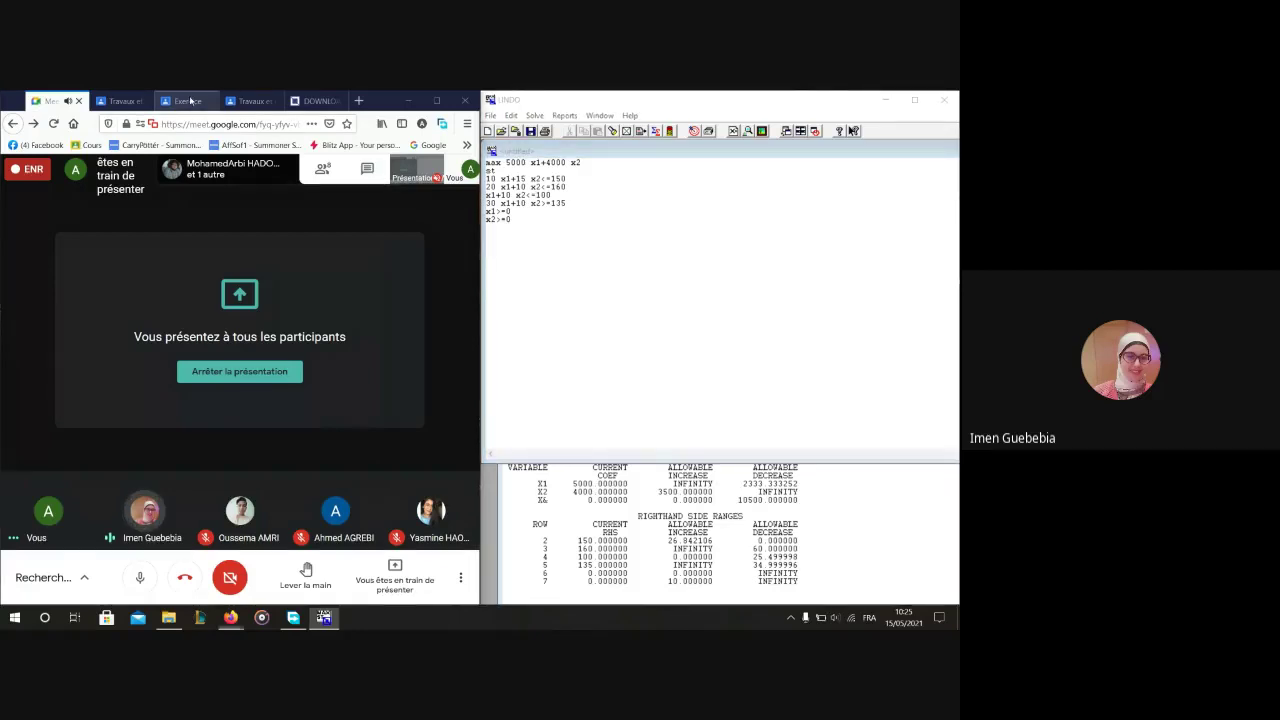
pyautogui.click(190, 101)
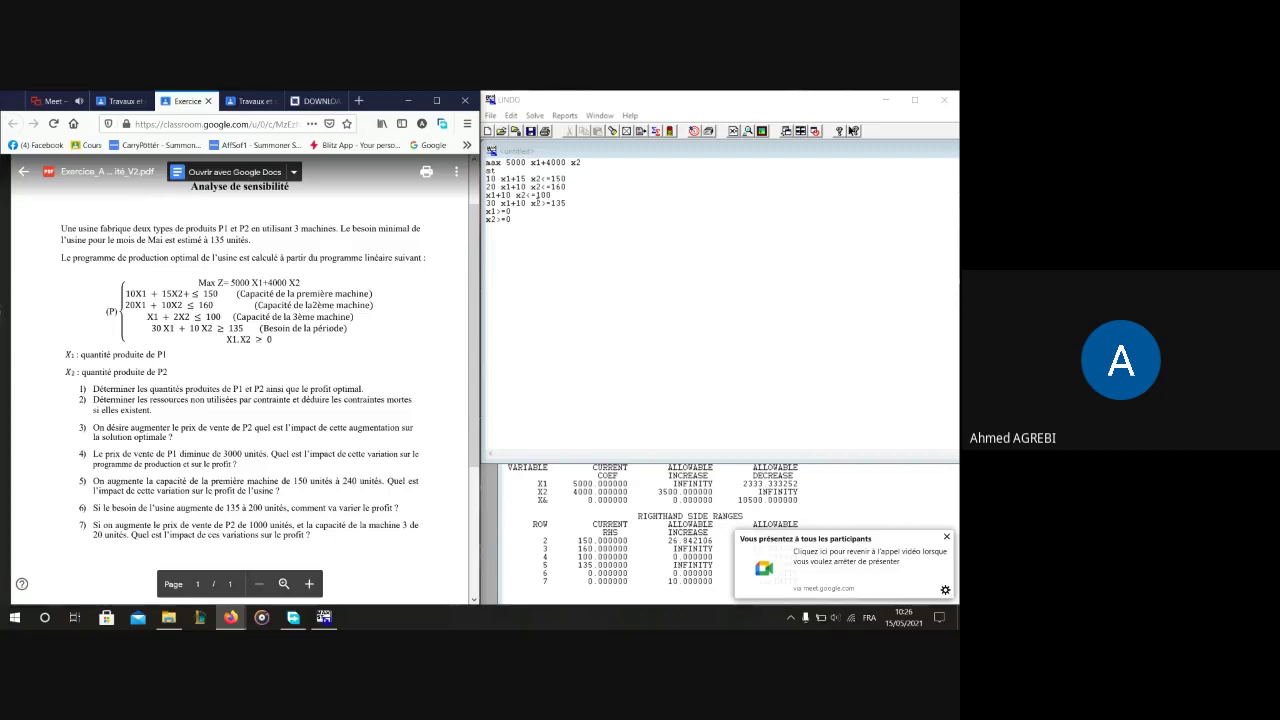
pyautogui.click(323, 617)
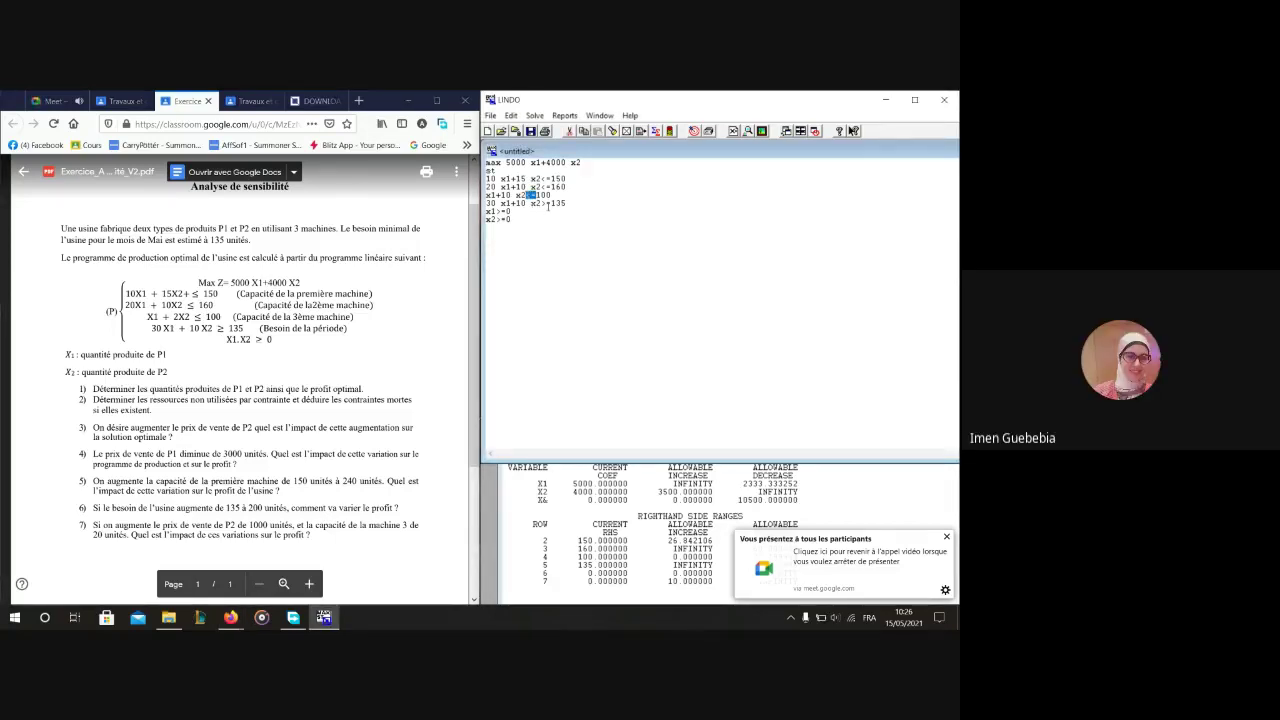
# - Solve the corrected model with range (sensitivity) analysis, close the solver status, and maximize the Reports Window
pyautogui.click(522, 219)
pyautogui.click(535, 115)
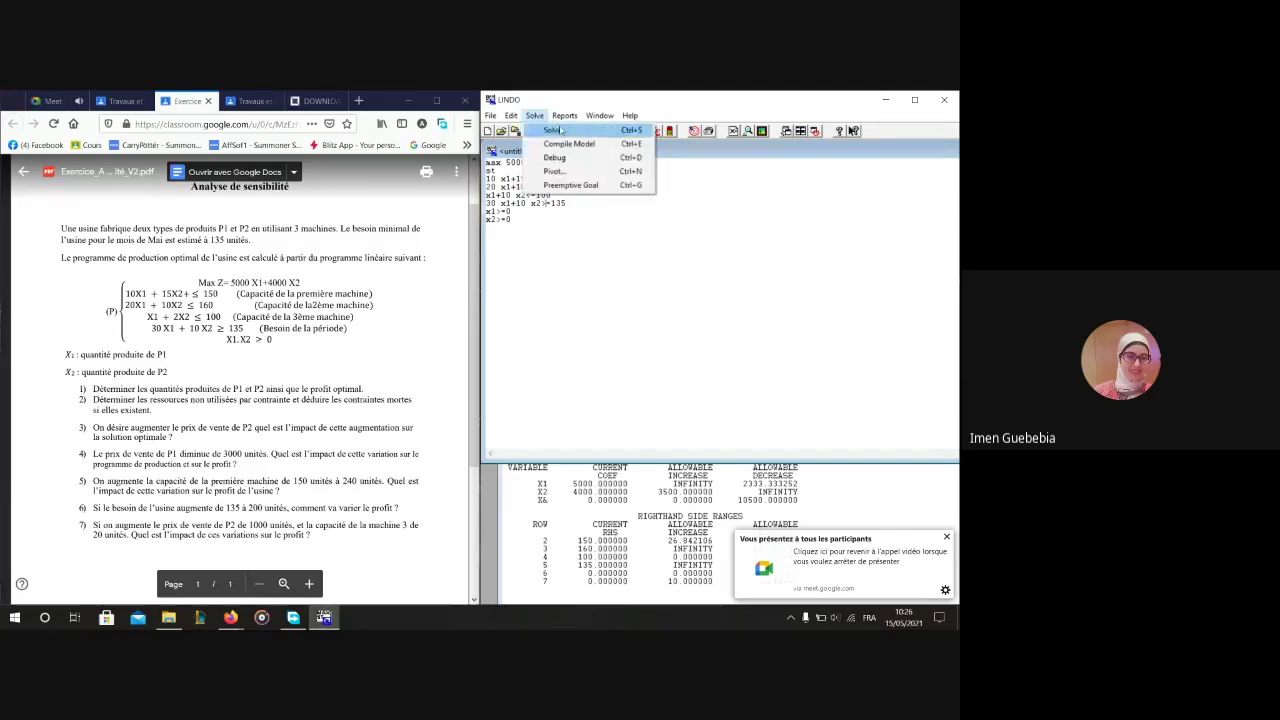
pyautogui.click(561, 130)
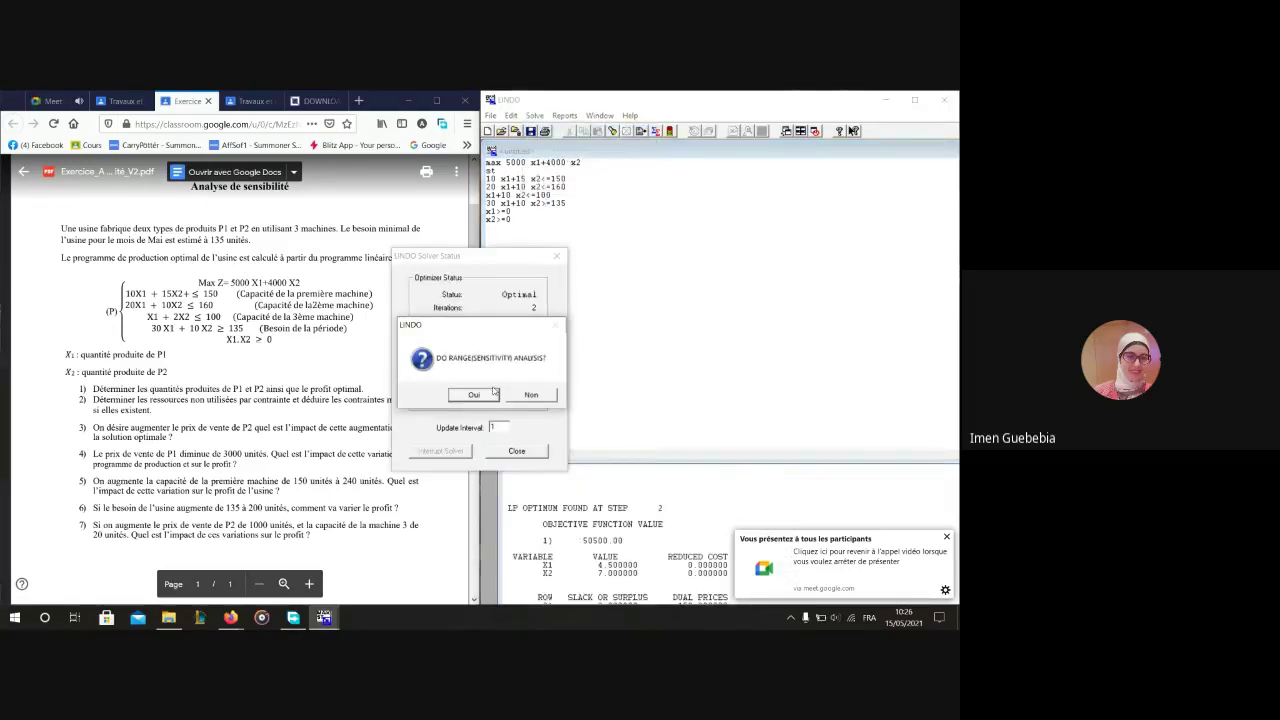
pyautogui.click(472, 397)
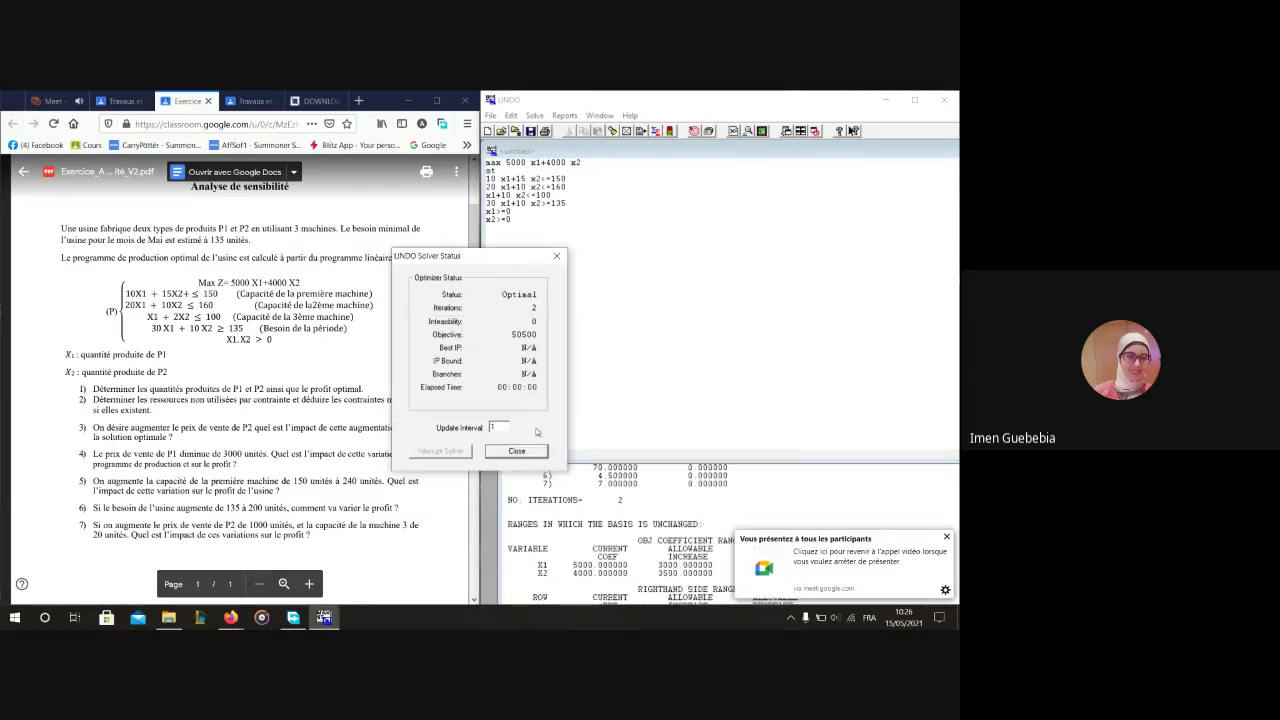
pyautogui.click(517, 451)
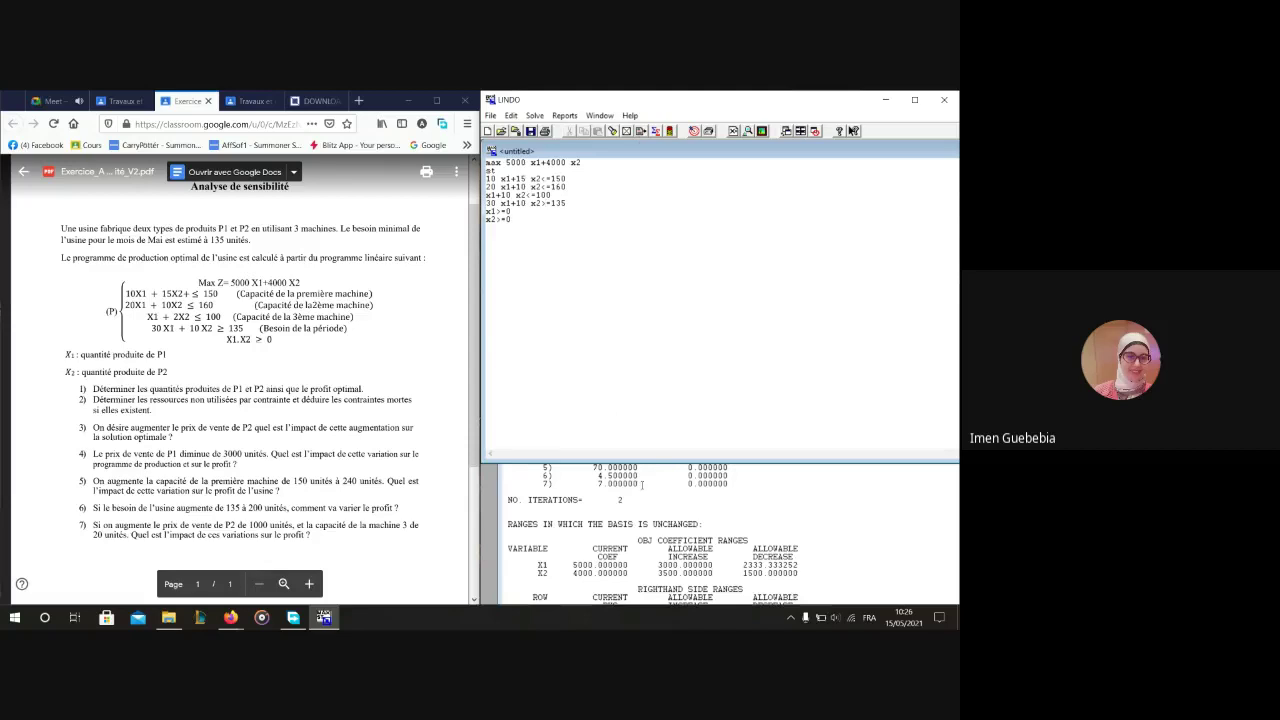
pyautogui.click(670, 499)
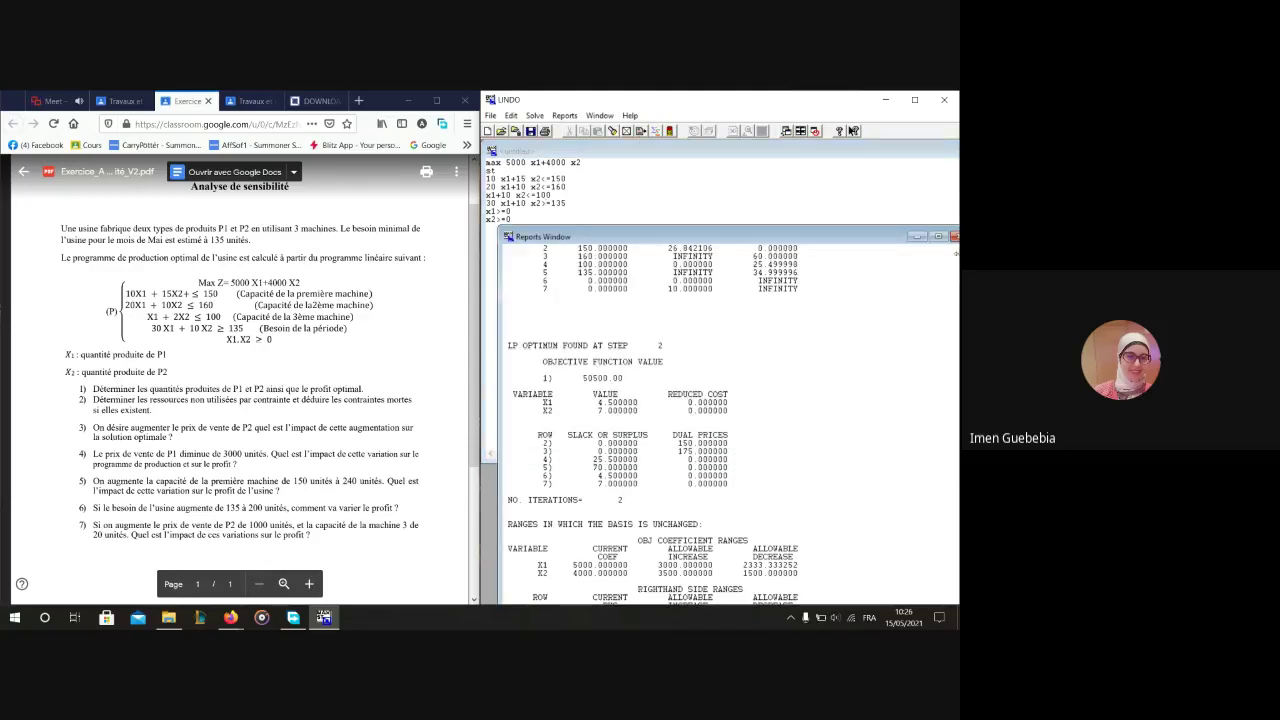
pyautogui.click(939, 238)
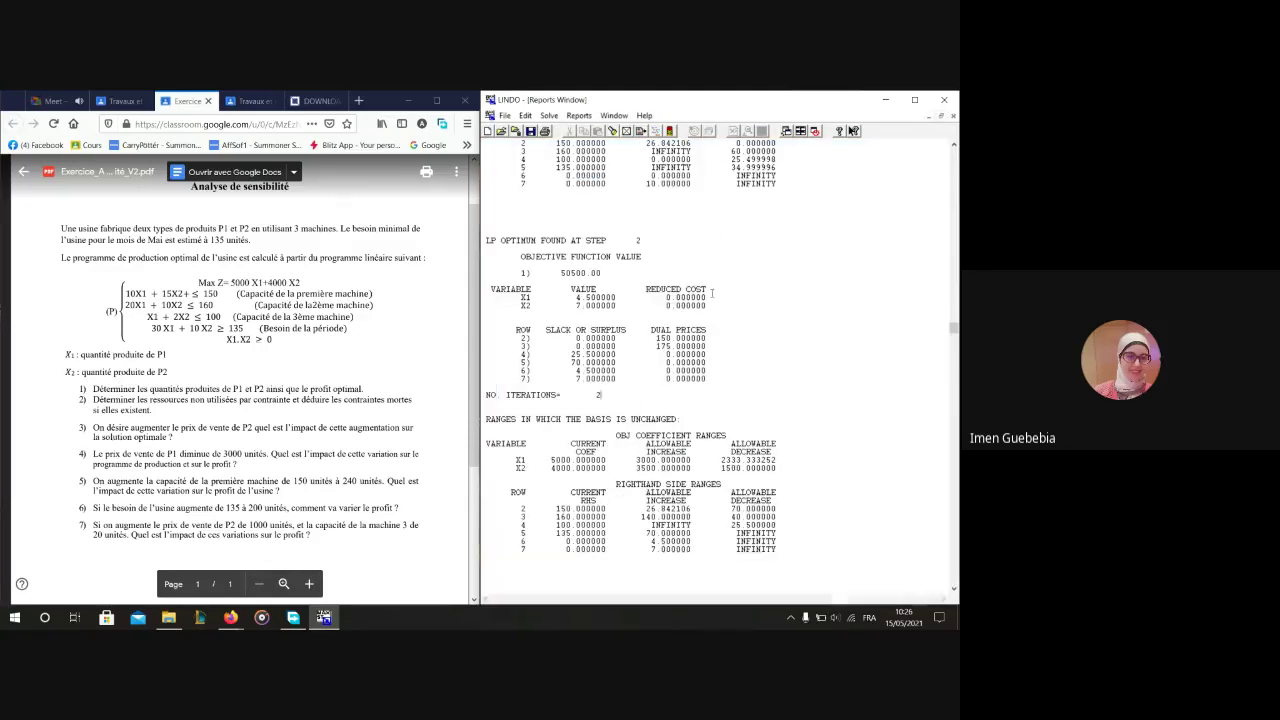
# - Compare the earlier solution report with the start of the latest one, including objective and variable values
pyautogui.scroll(3, 712, 294)
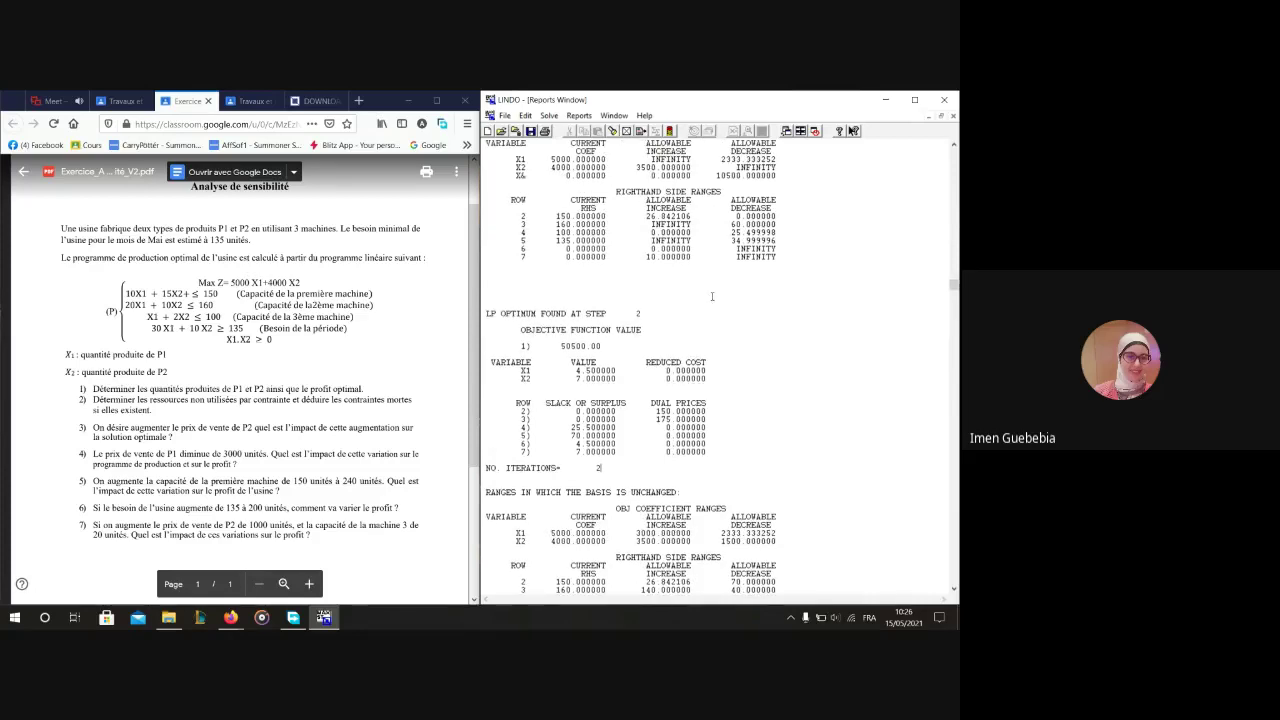
pyautogui.scroll(6, 712, 296)
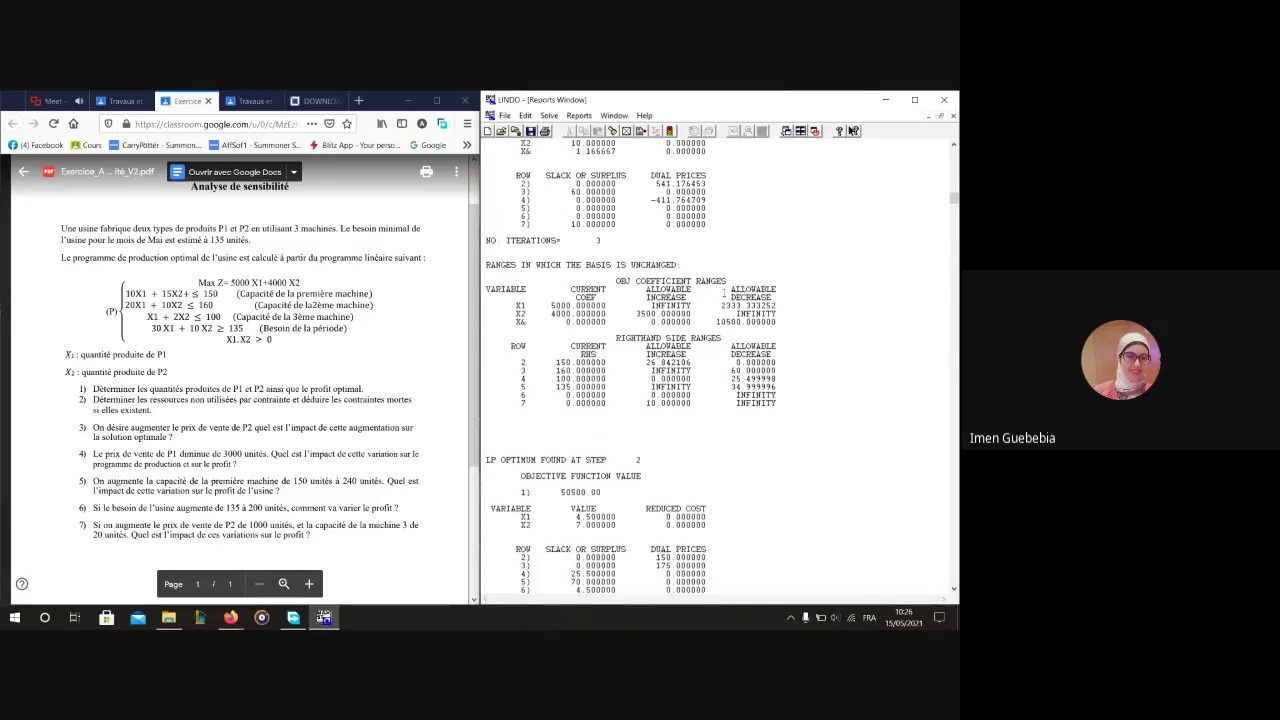
pyautogui.scroll(3, 724, 292)
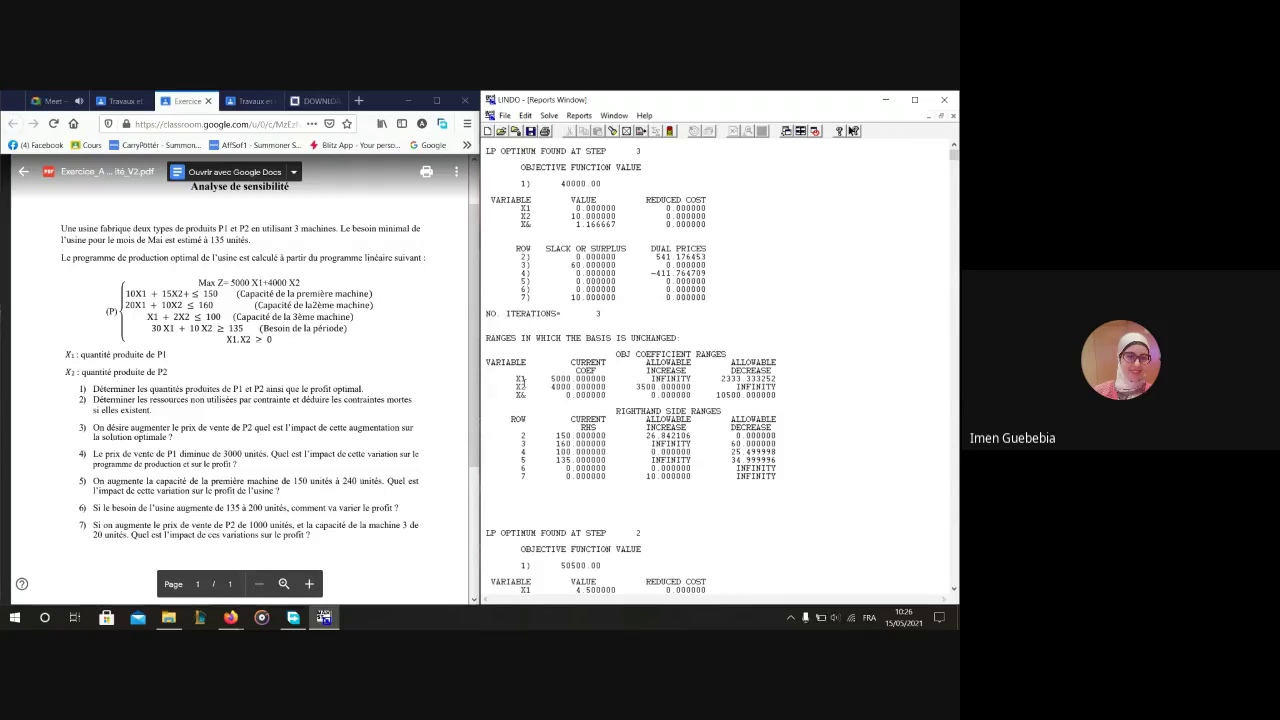
pyautogui.click(953, 590)
pyautogui.click(953, 590)
pyautogui.click(953, 590)
pyautogui.click(953, 590)
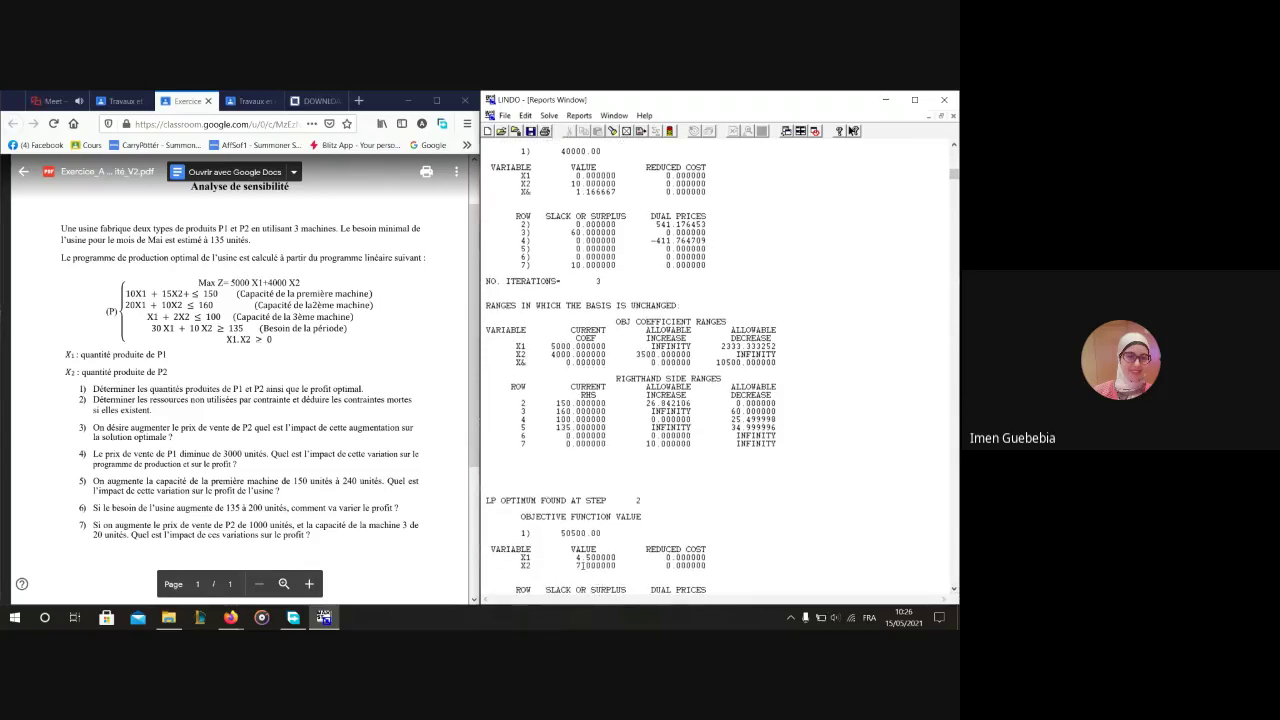
pyautogui.click(953, 590)
pyautogui.moveTo(505, 485); pyautogui.dragTo(561, 477)
pyautogui.click(681, 492)
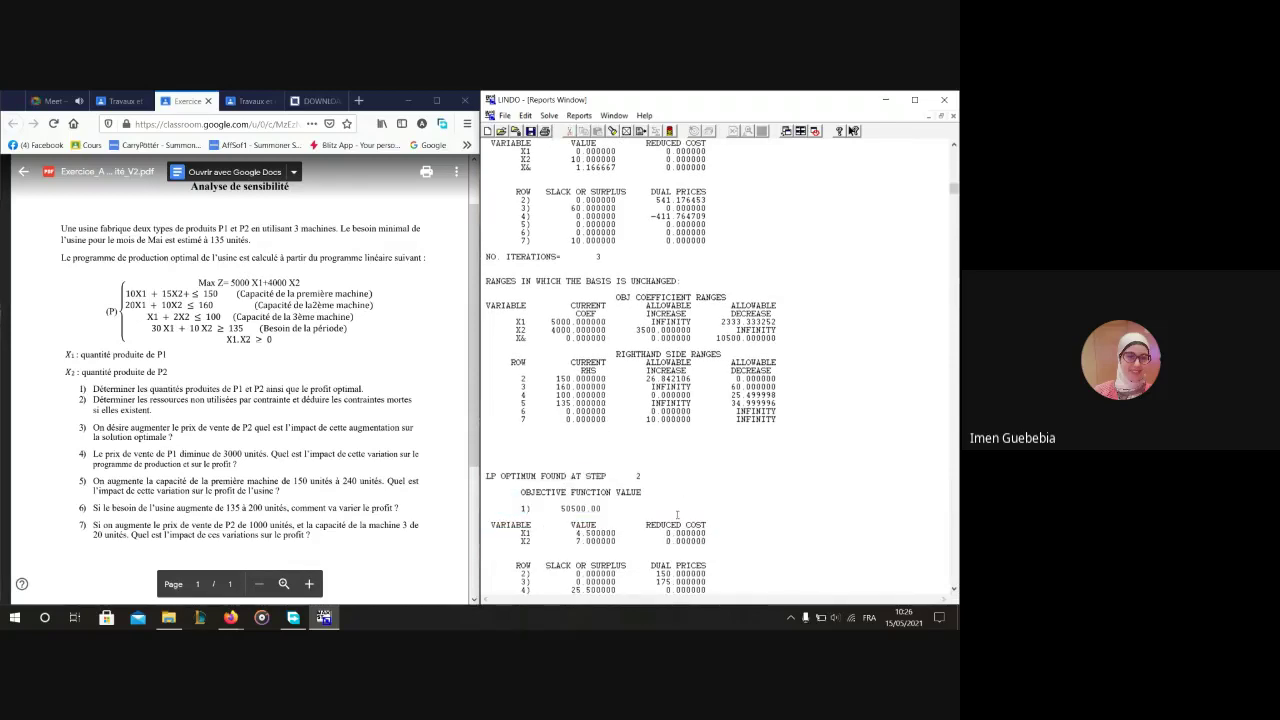
# - Examine the latest report's variable values, slacks, dual prices, objective coefficient ranges and right-hand side ranges
pyautogui.scroll(-2, 677, 515)
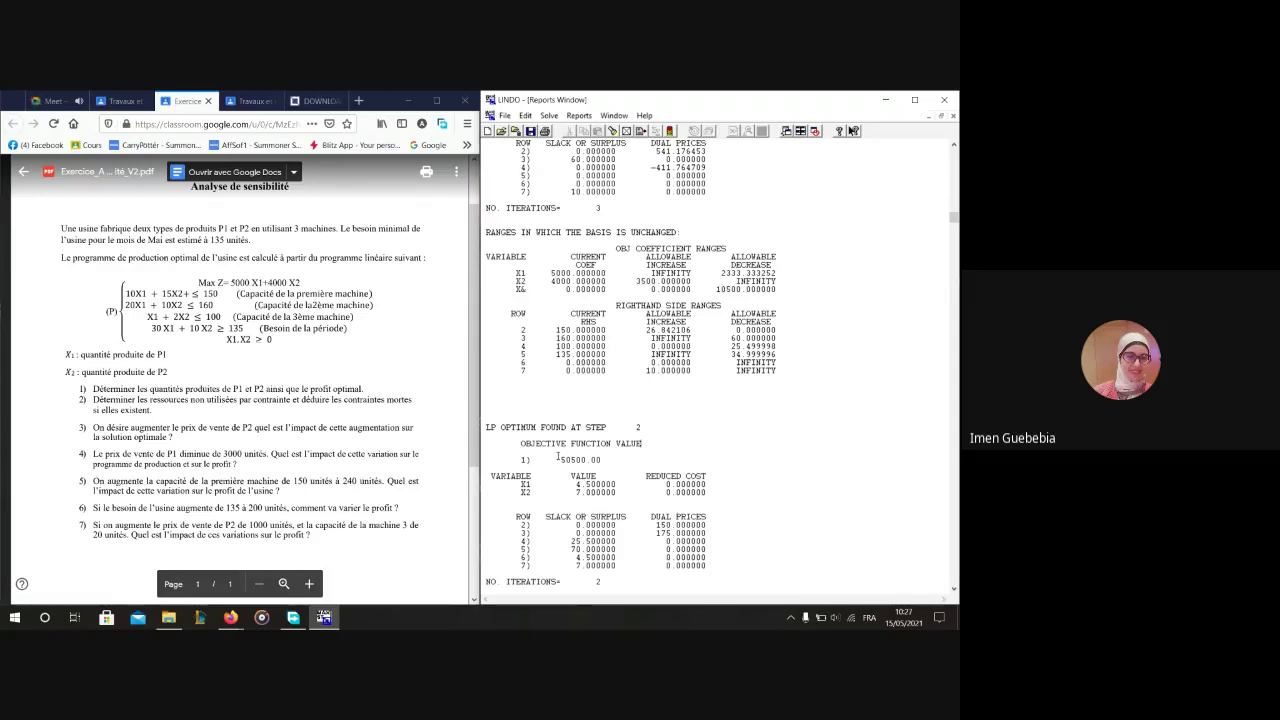
pyautogui.scroll(-1, 860, 461)
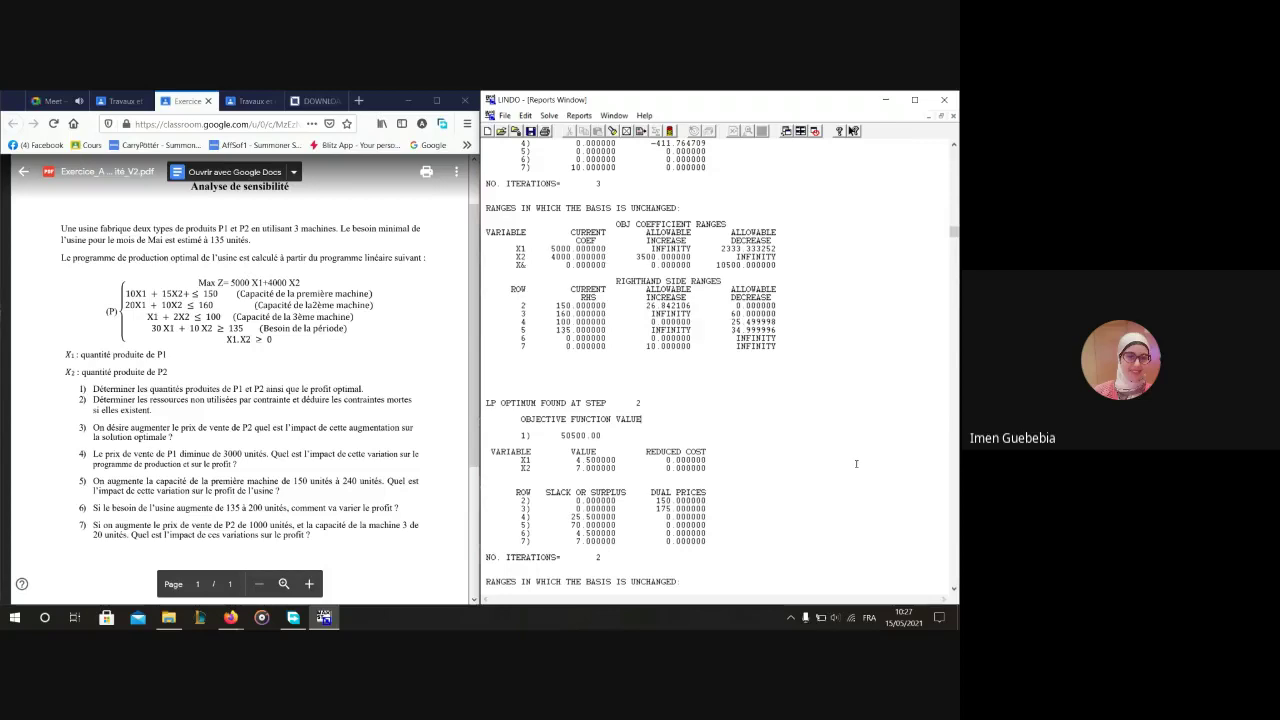
pyautogui.scroll(-2, 855, 464)
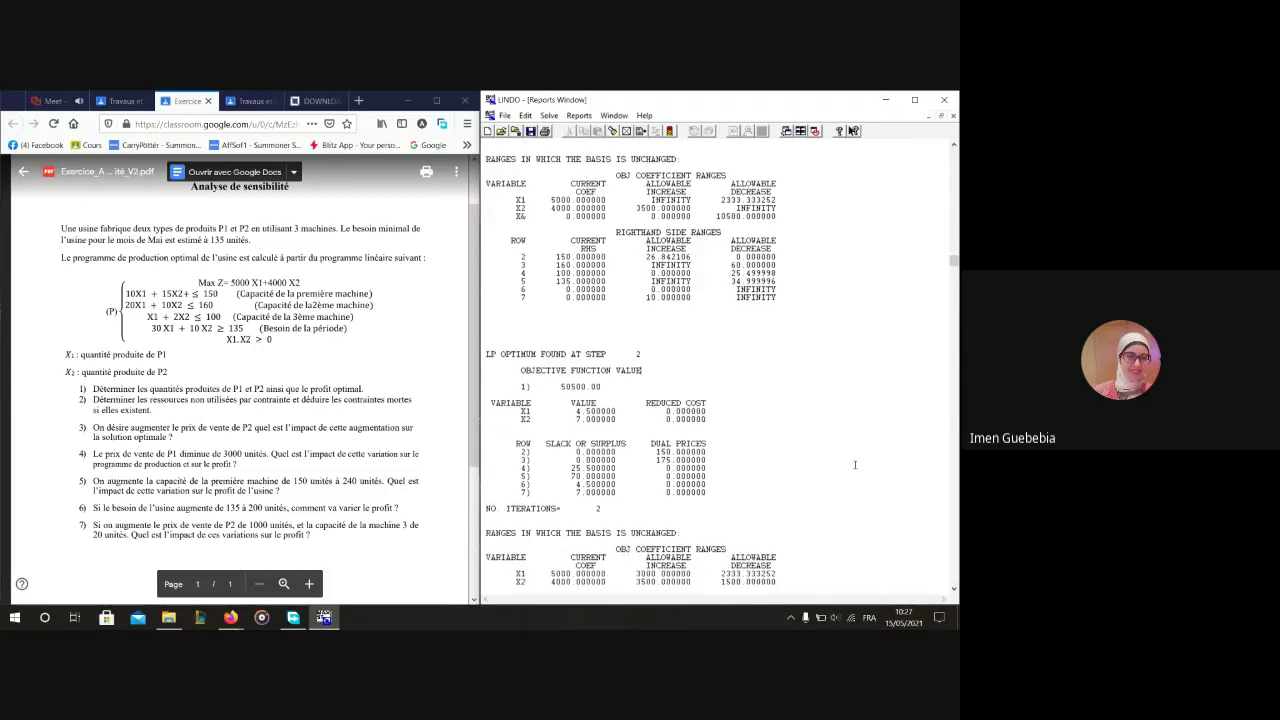
pyautogui.scroll(-1, 855, 464)
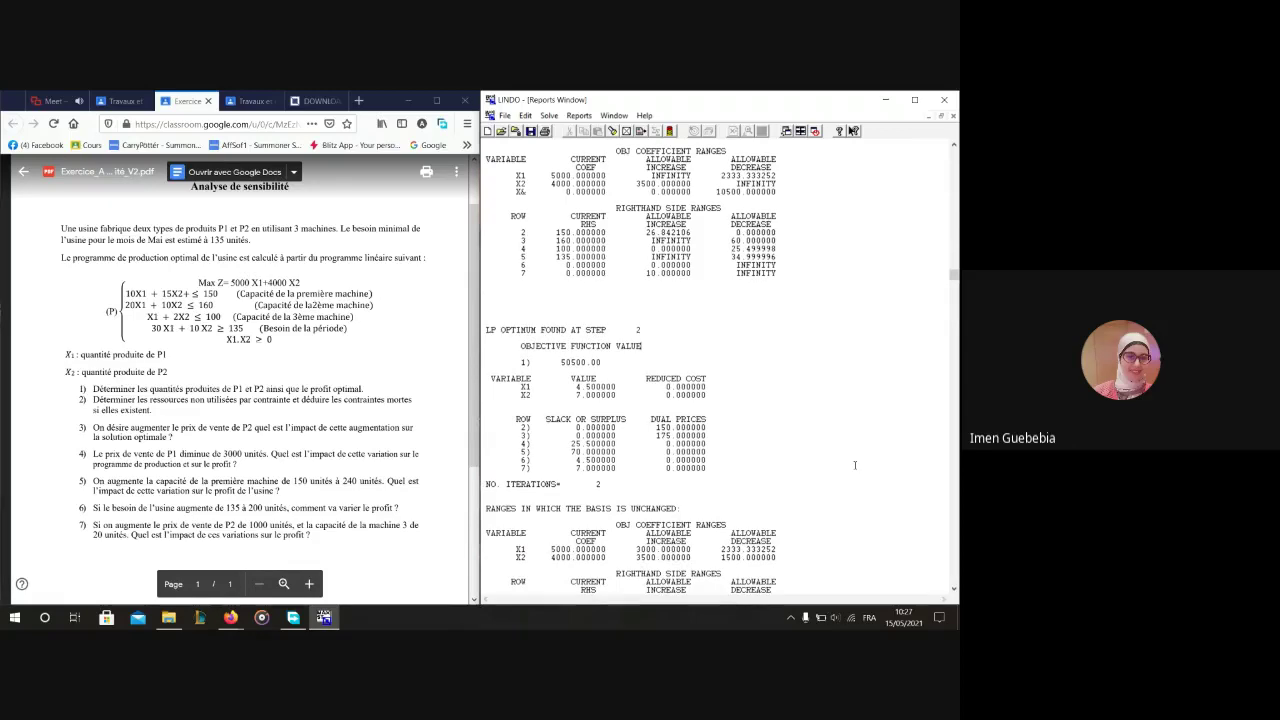
pyautogui.scroll(-7, 855, 464)
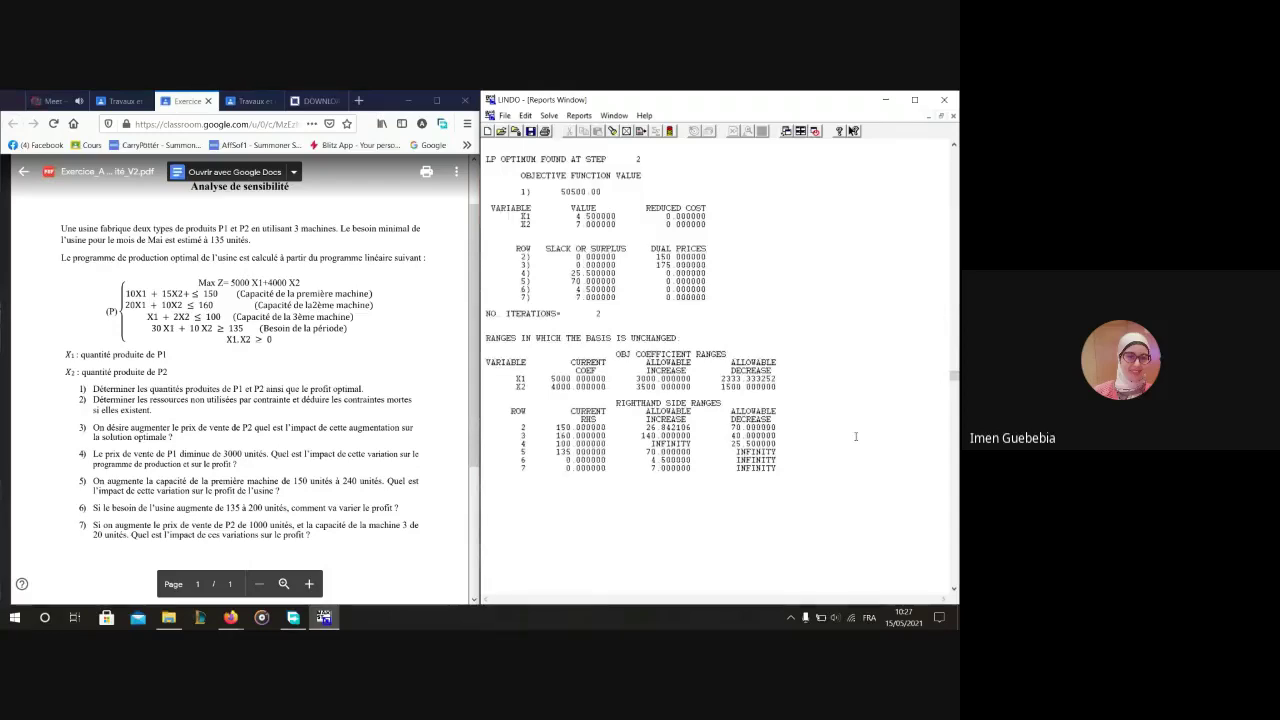
pyautogui.scroll(-1, 855, 436)
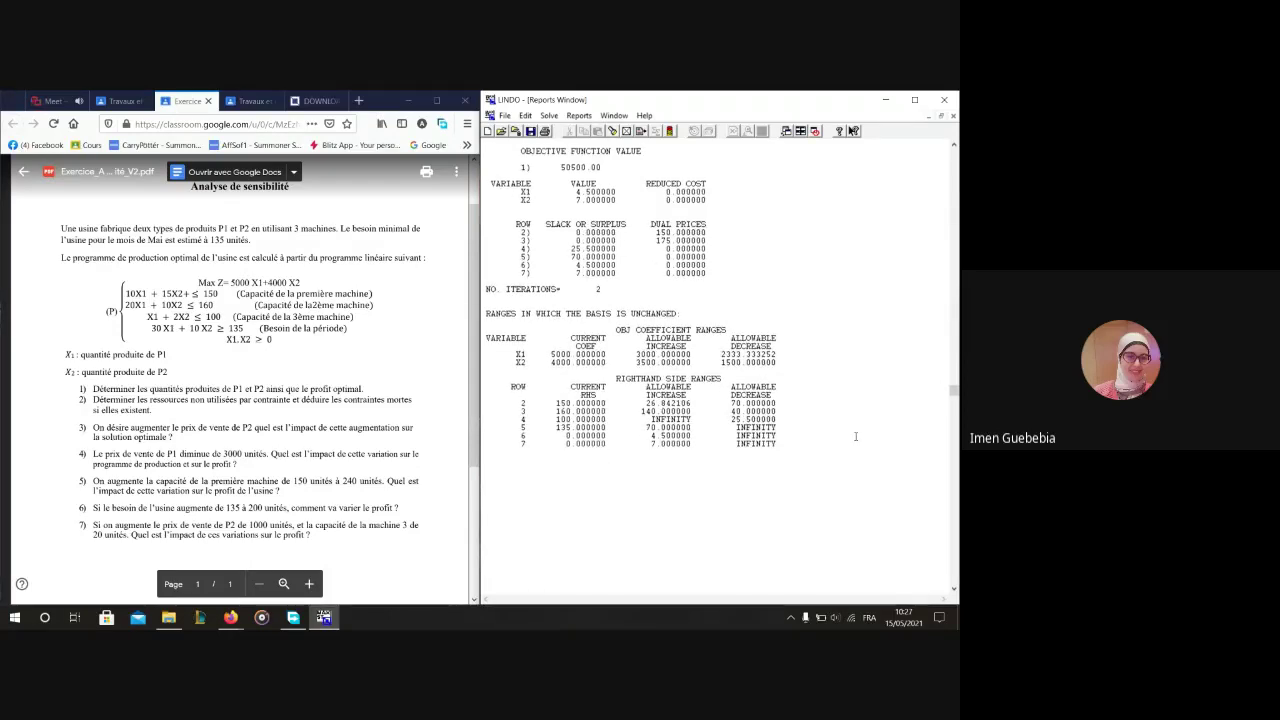
pyautogui.scroll(1, 855, 436)
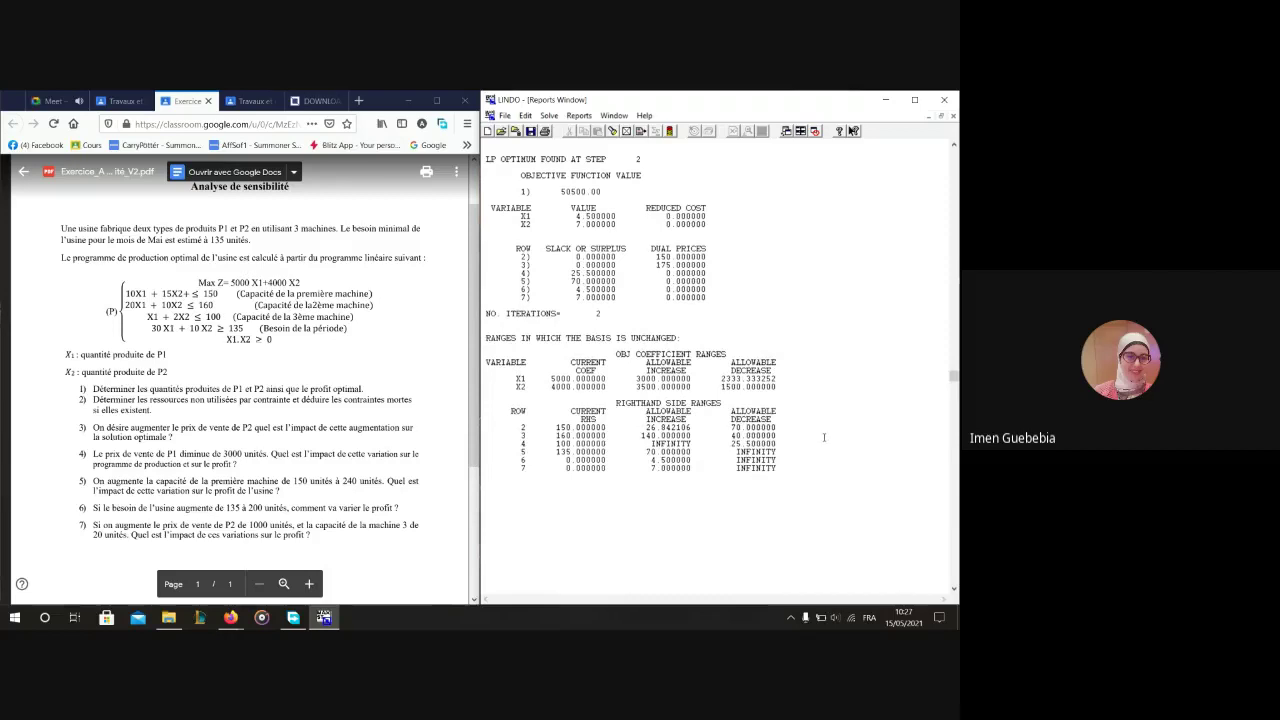
pyautogui.scroll(-1, 824, 437)
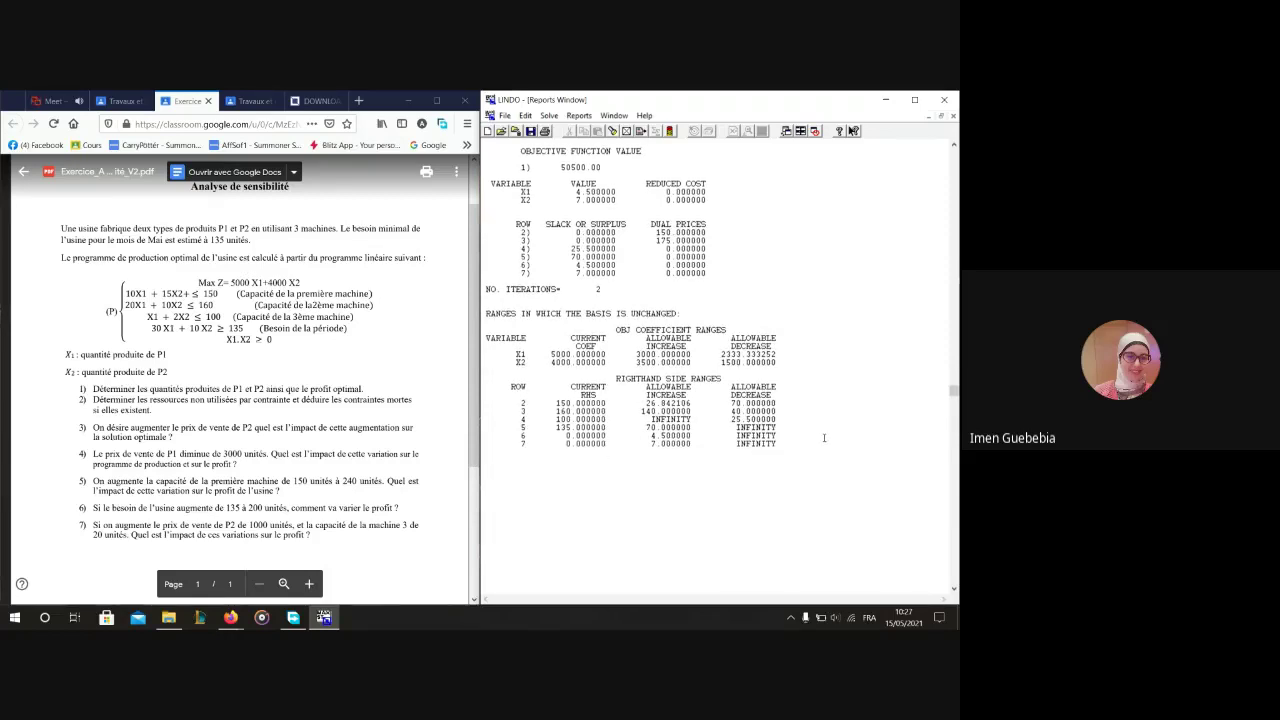
pyautogui.moveTo(954, 390); pyautogui.dragTo(954, 420)
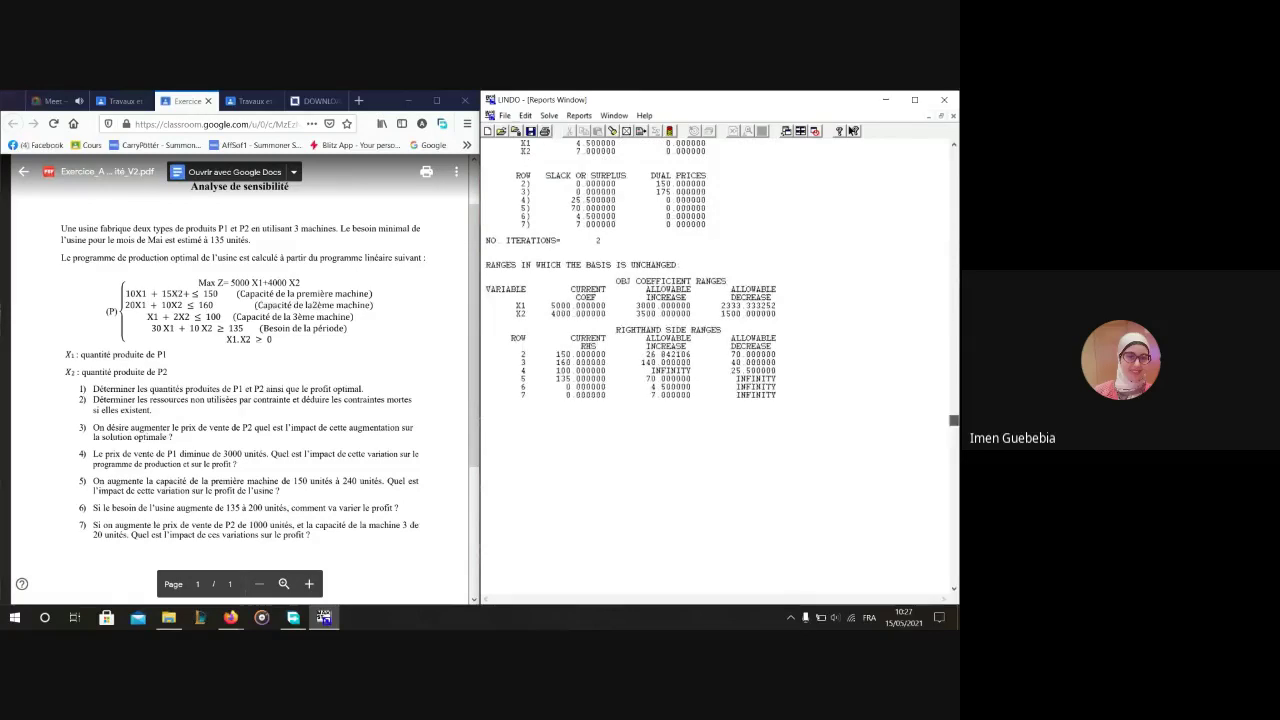
pyautogui.moveTo(954, 420); pyautogui.dragTo(954, 381)
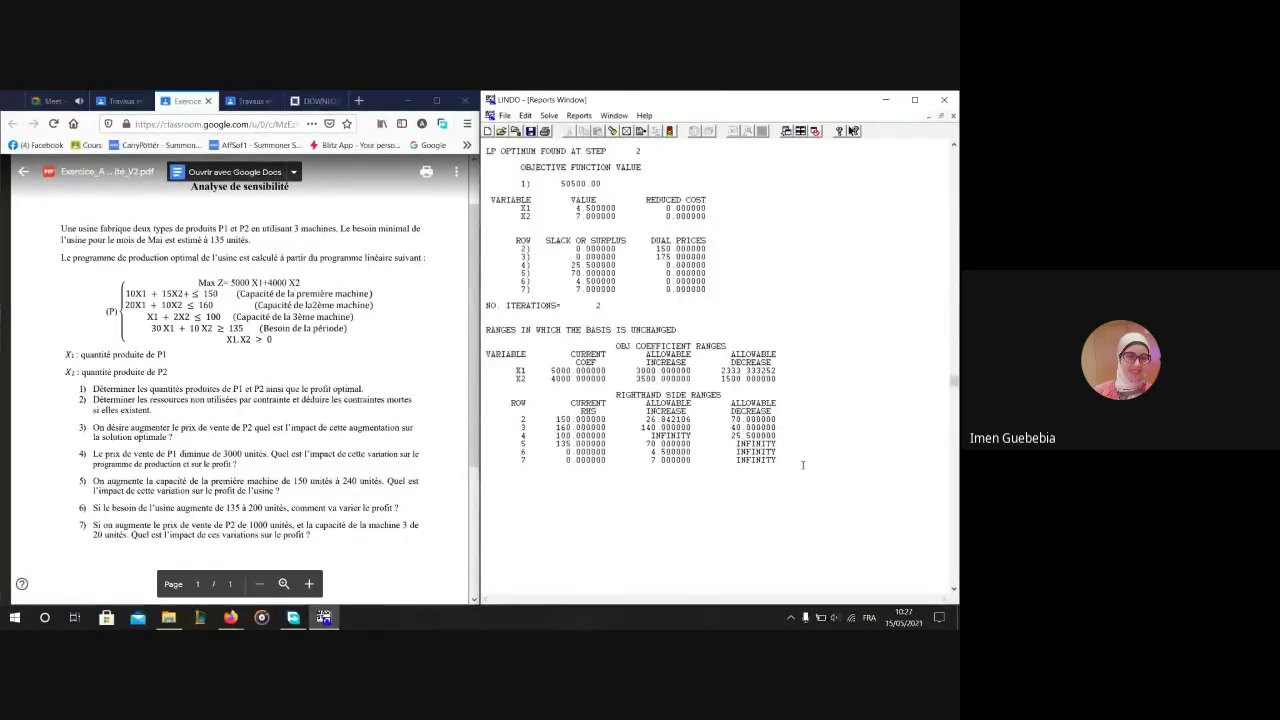
pyautogui.scroll(1, 803, 465)
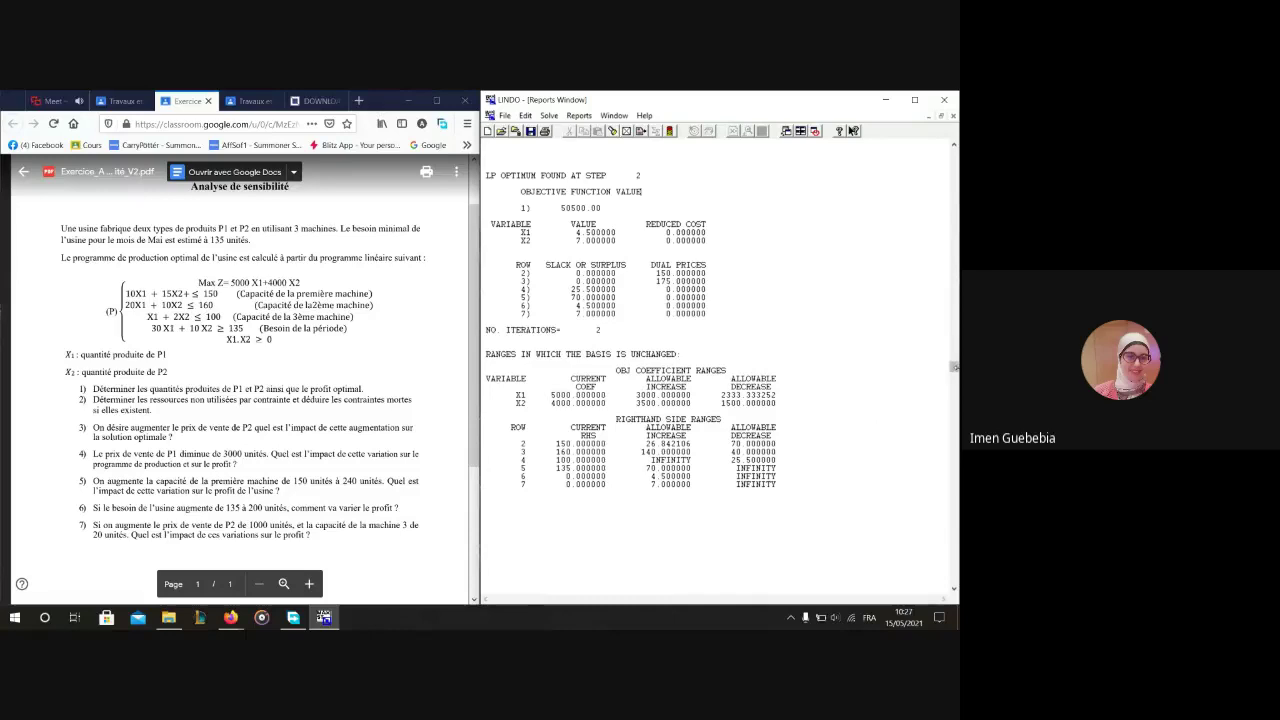
# - Review the first solution report again from its beginning and read on through the latest report's sensitivity ranges
pyautogui.moveTo(954, 366); pyautogui.dragTo(954, 312)
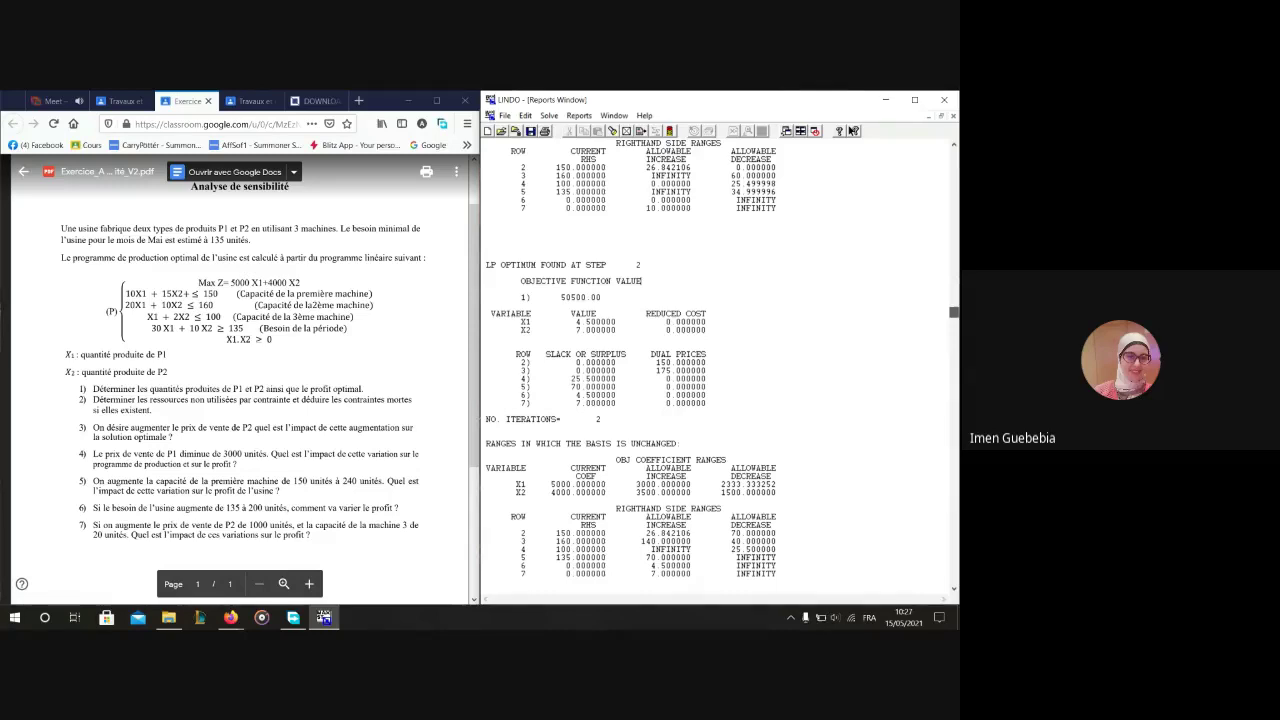
pyautogui.moveTo(954, 312); pyautogui.dragTo(954, 150)
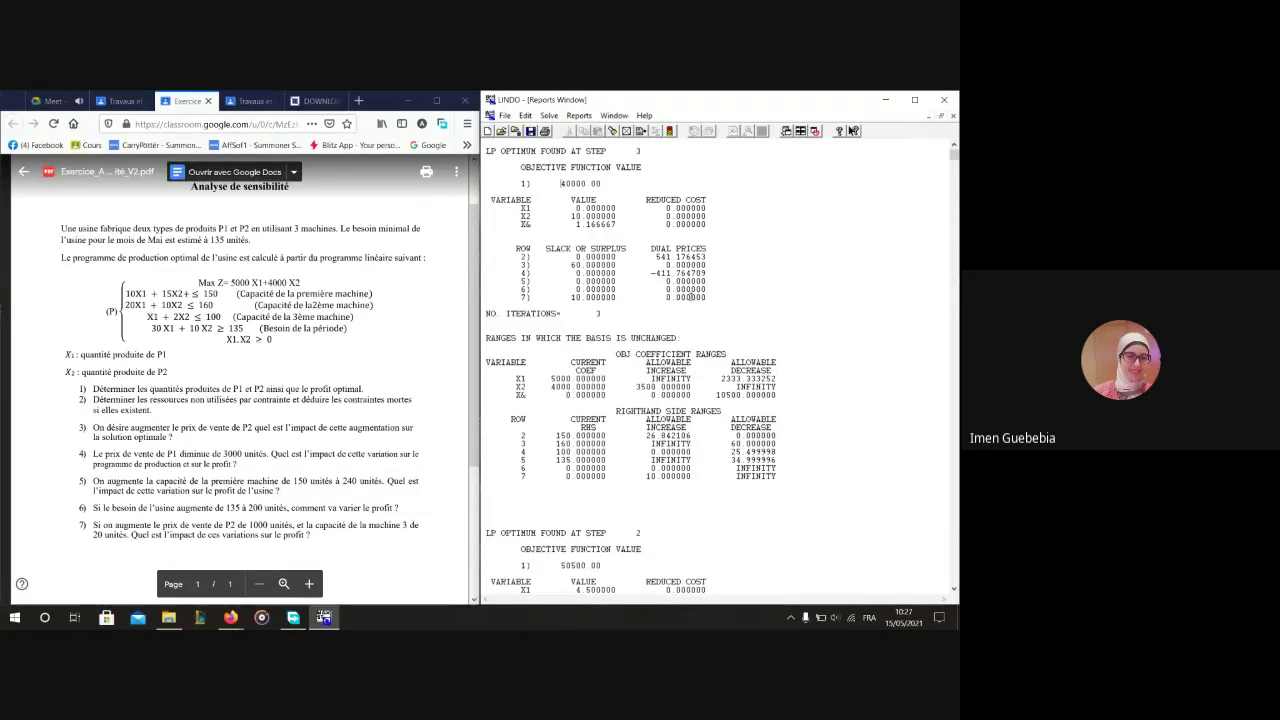
pyautogui.scroll(-1, 690, 297)
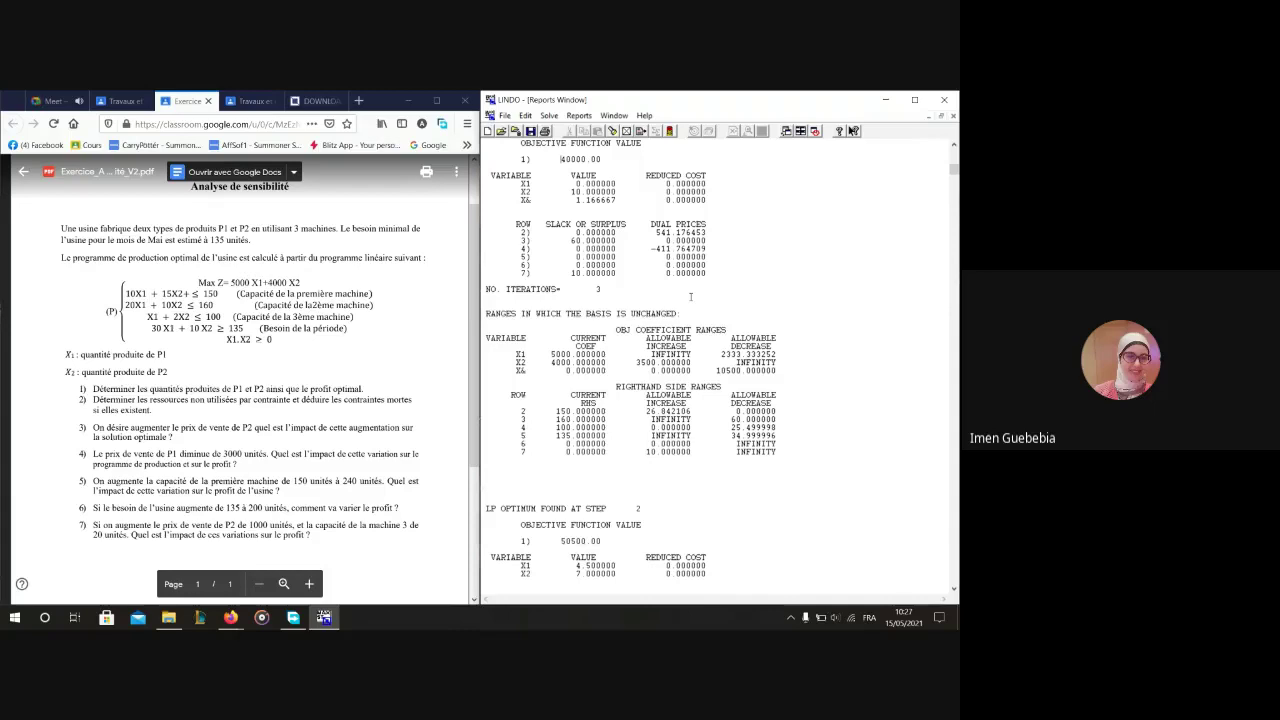
pyautogui.scroll(-3, 690, 297)
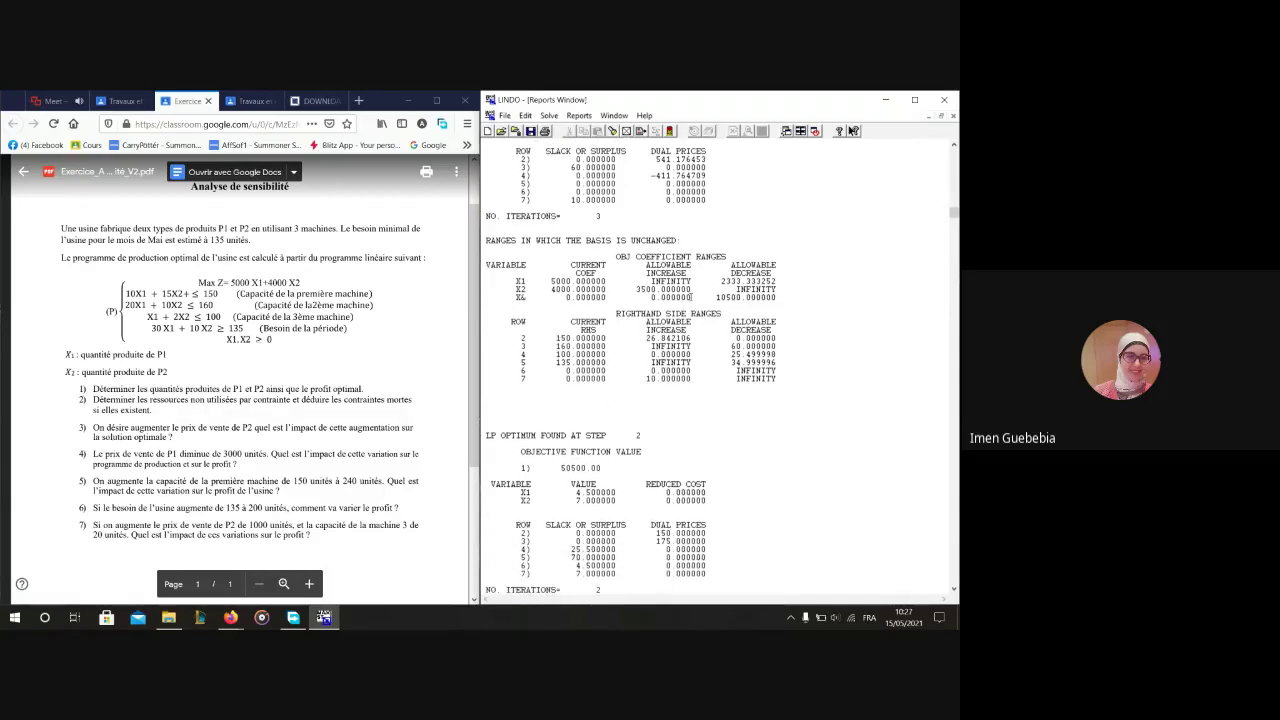
pyautogui.scroll(-2, 690, 297)
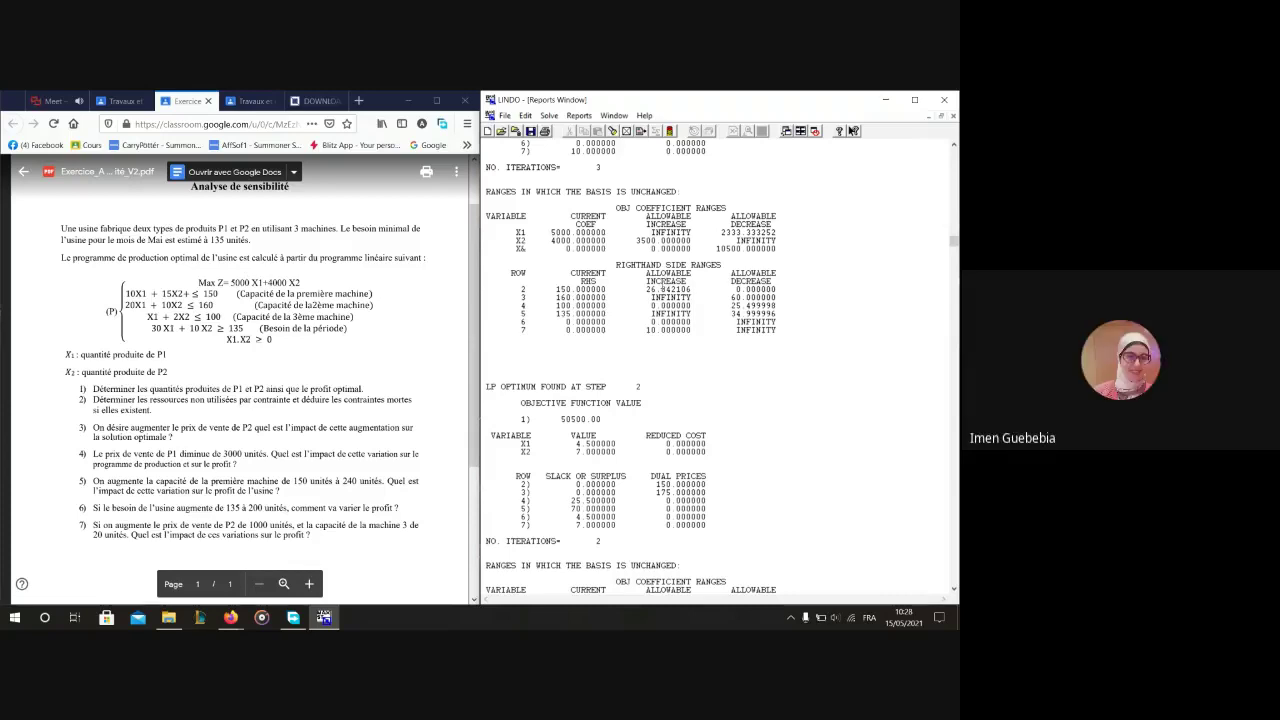
pyautogui.scroll(-2, 662, 285)
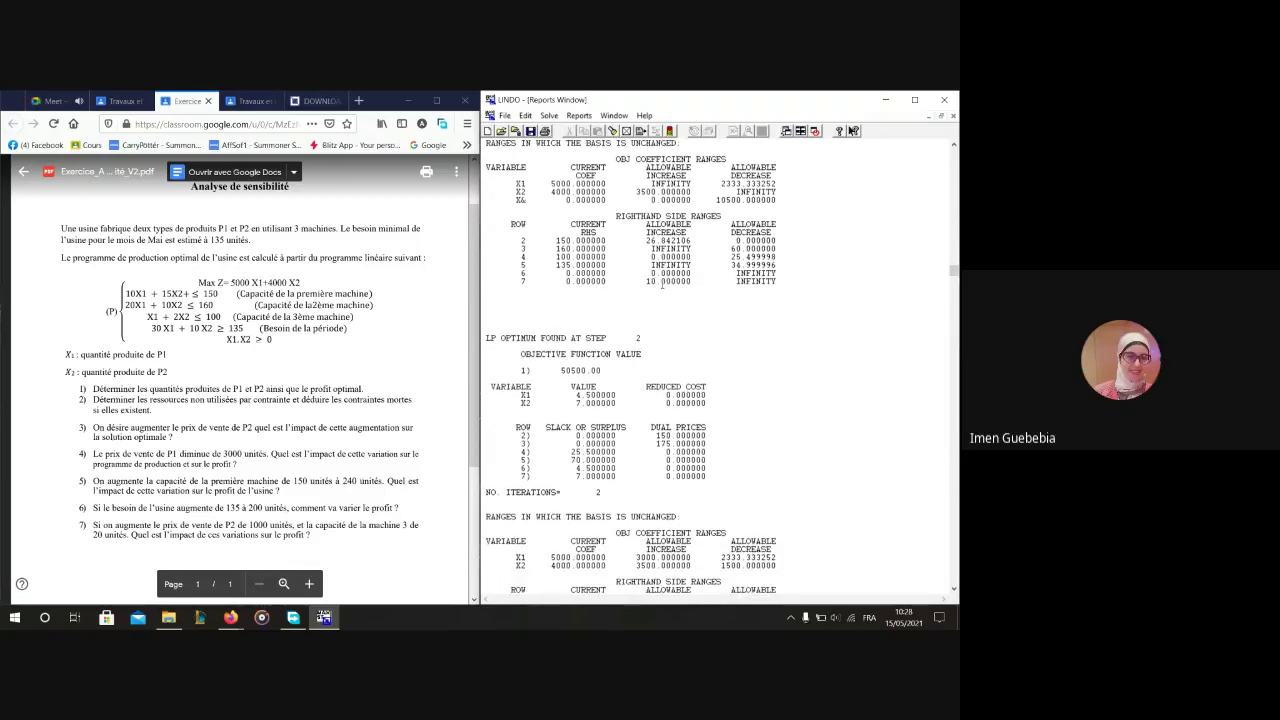
pyautogui.scroll(-5, 662, 285)
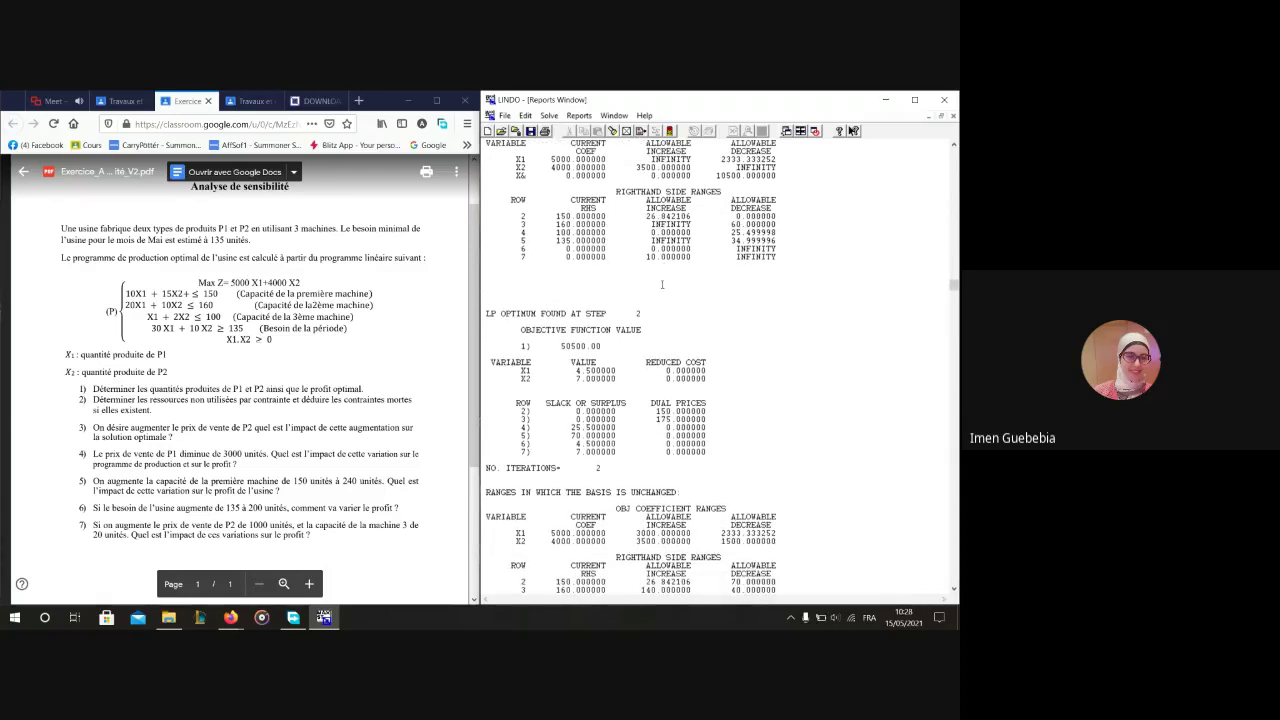
pyautogui.scroll(-3, 662, 285)
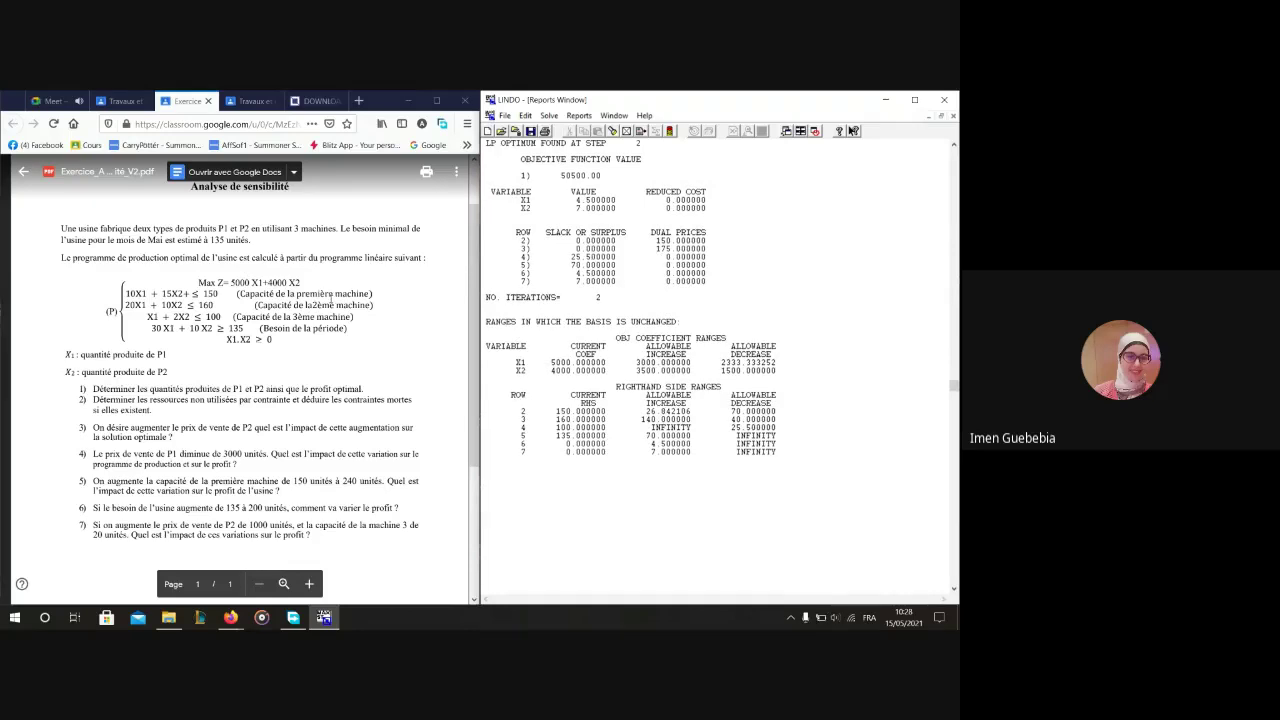
# - Switch to the Google Meet call Recherche opérationnelle_S8 and present the screen
pyautogui.click(52, 100)
pyautogui.click(394, 576)
pyautogui.click(375, 523)
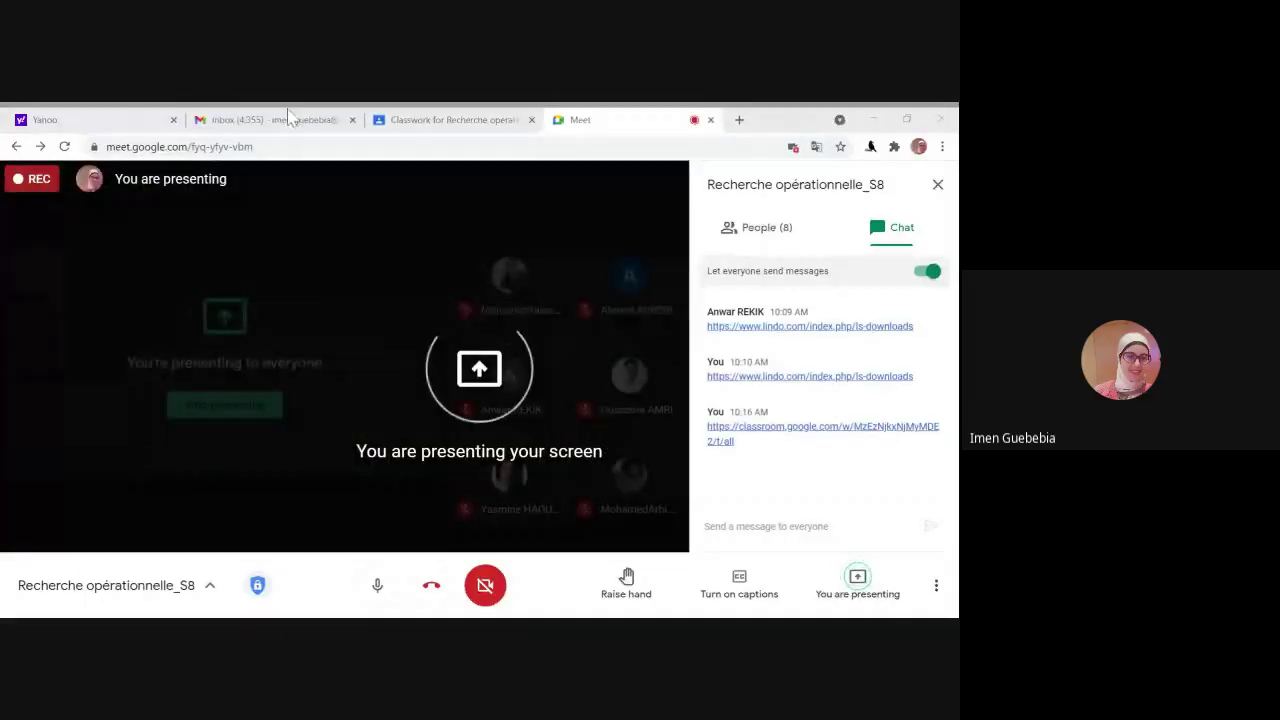
# - Switch to Google Classroom, close the Analyse des résultats de résolution PDF, and show the Recherche opérationnelle Classwork page
pyautogui.click(415, 119)
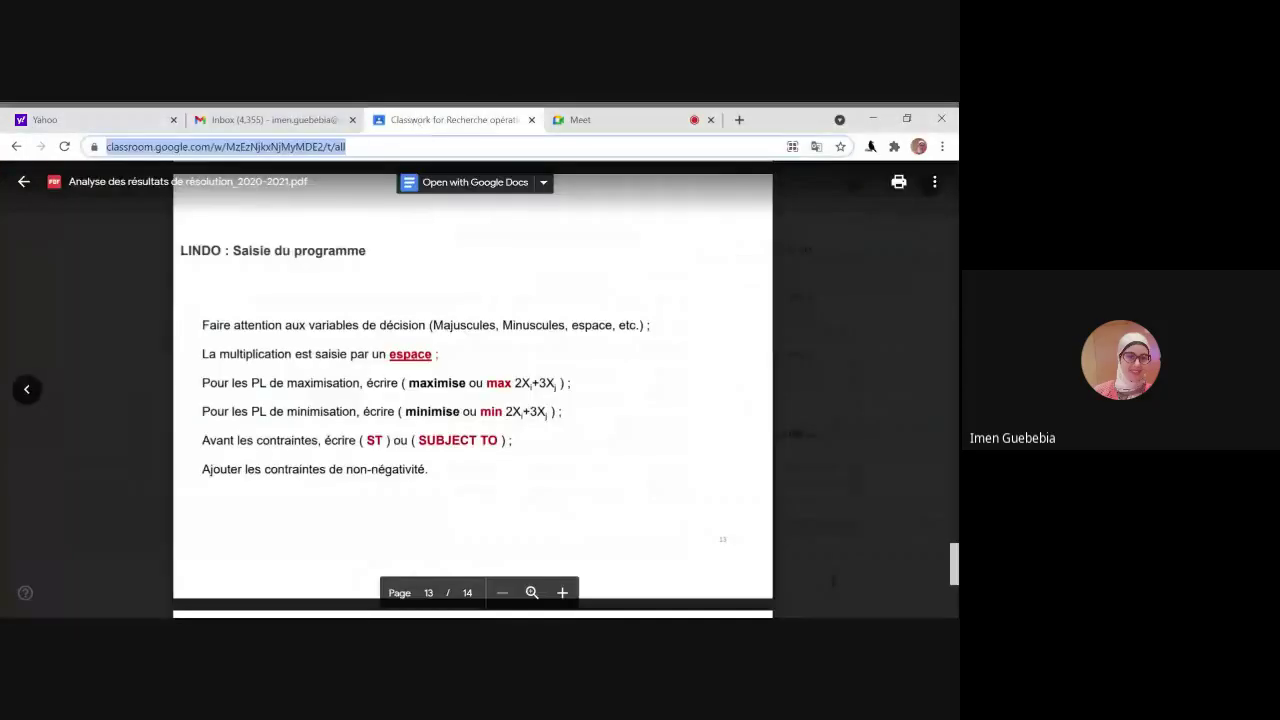
pyautogui.click(22, 183)
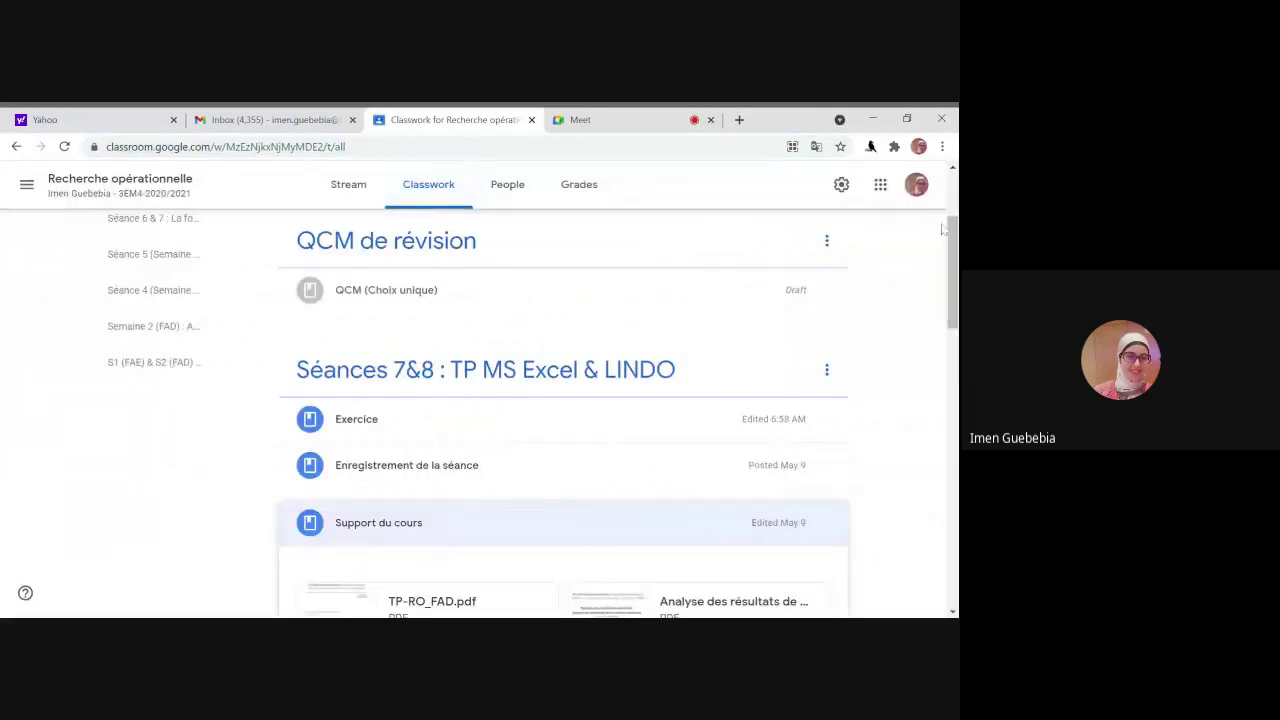
pyautogui.click(640, 125)
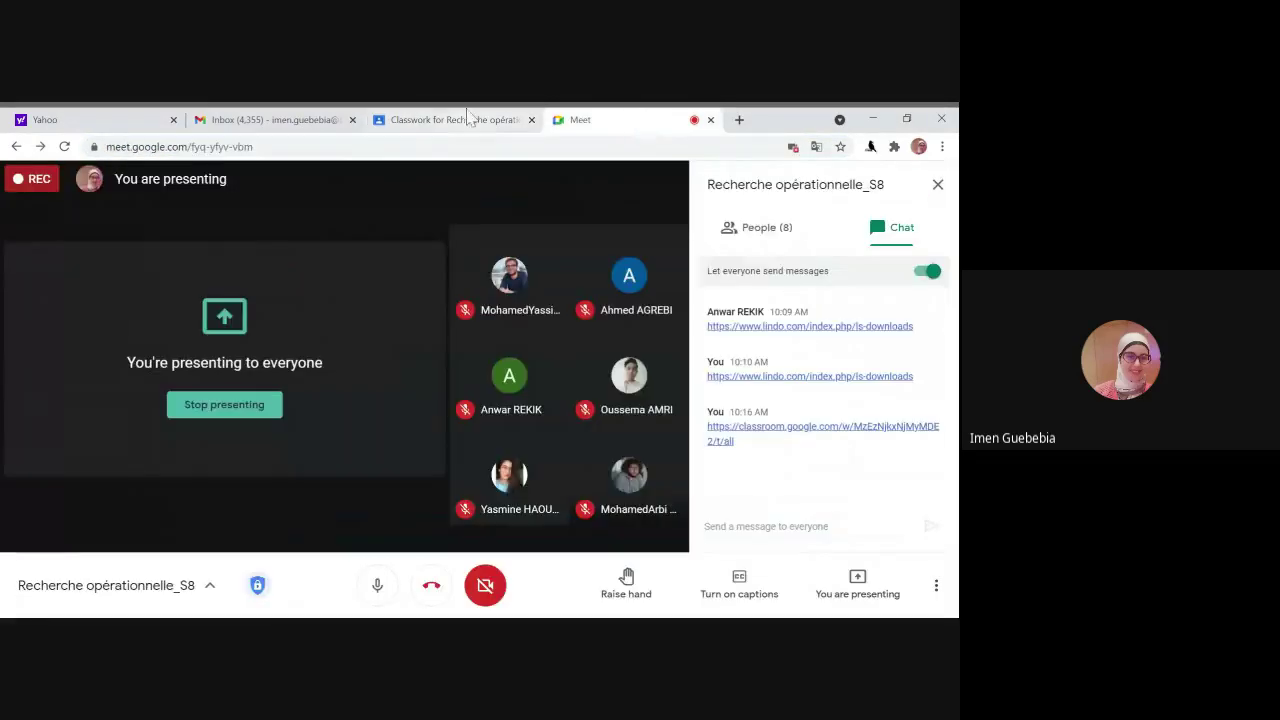
pyautogui.click(455, 120)
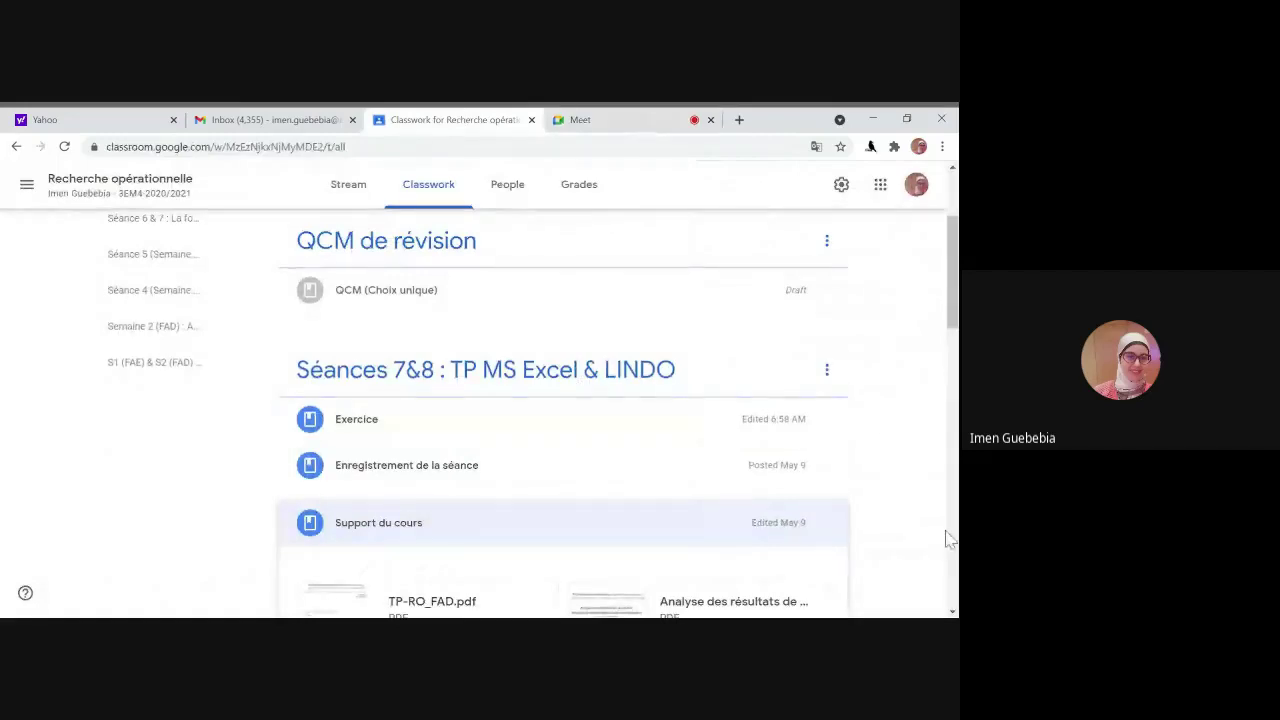
# - Expand the QCM (Choix unique) draft under QCM de révision and open its attached QCM Blanc_RO-2020-21 form
pyautogui.hotkey('alt', 'Tab')
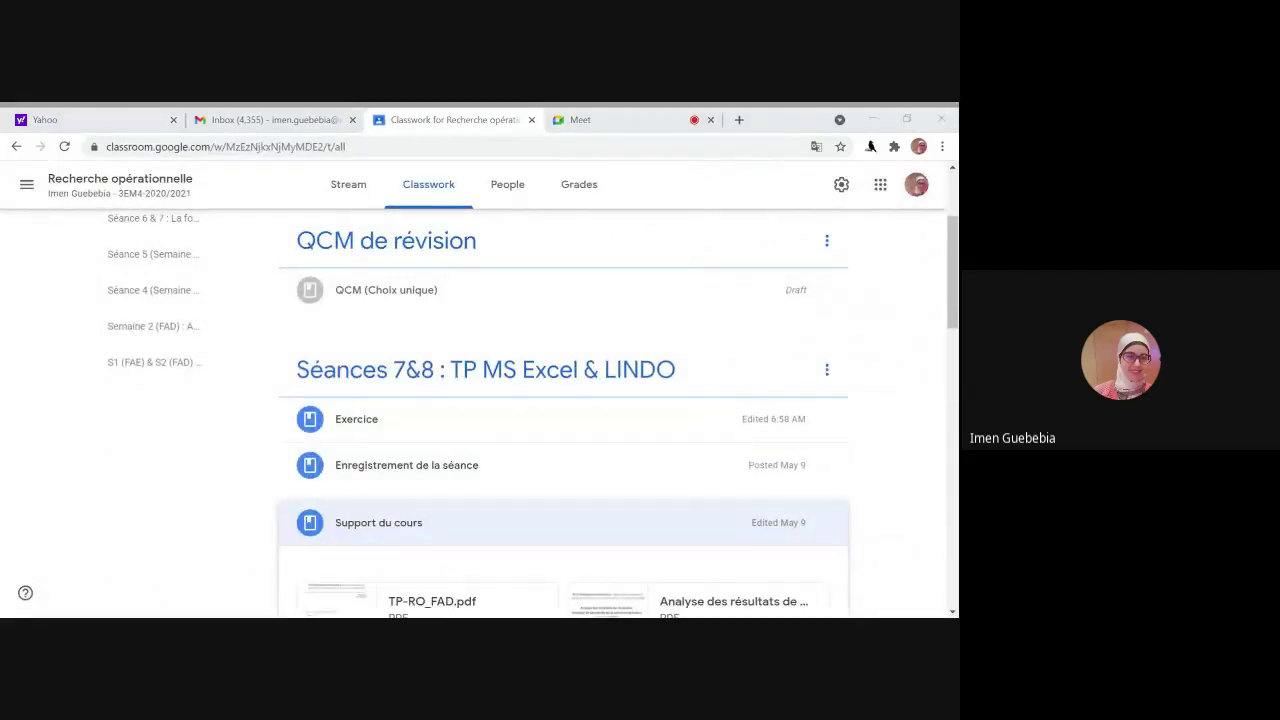
pyautogui.hotkey('alt', 'Tab')
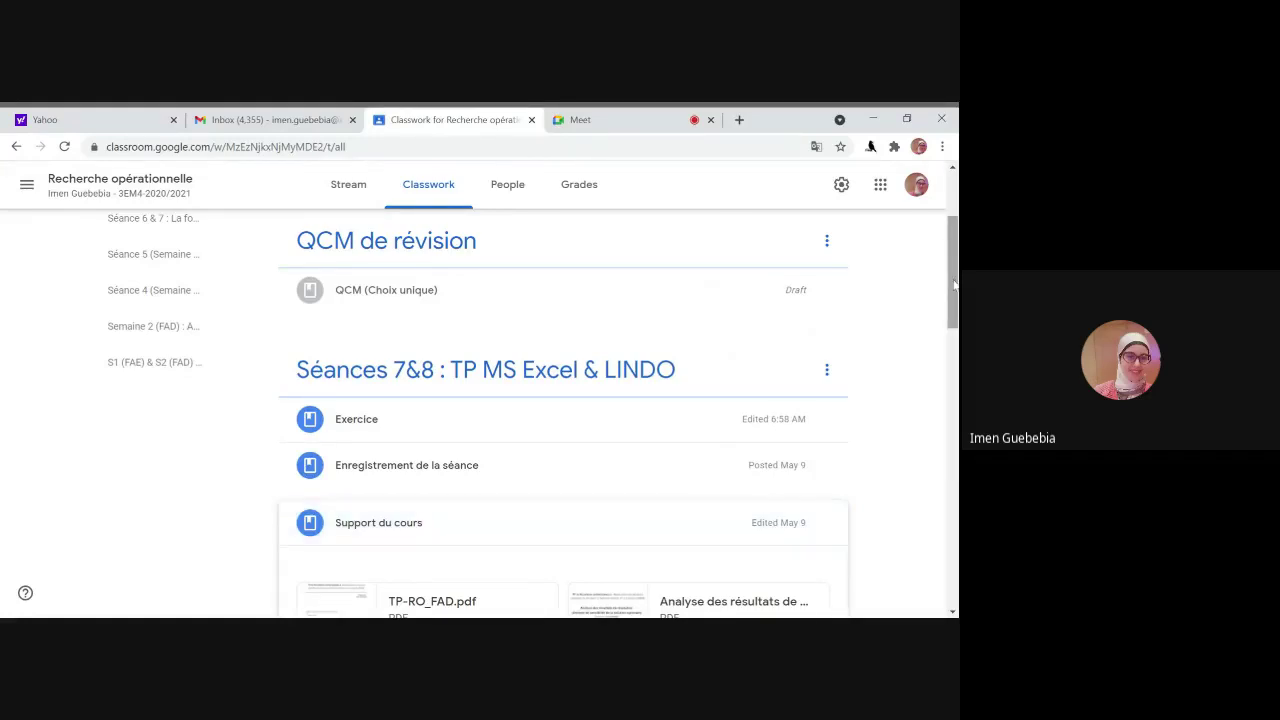
pyautogui.scroll(1, 954, 280)
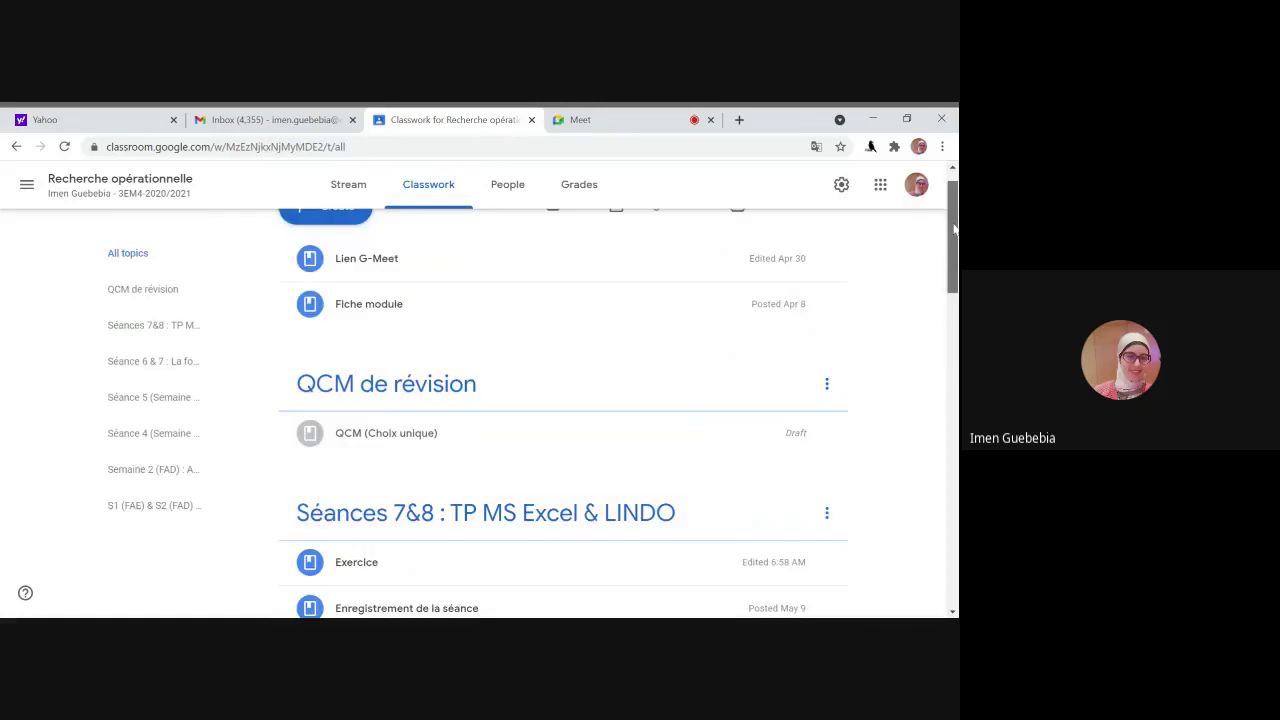
pyautogui.scroll(-1, 954, 229)
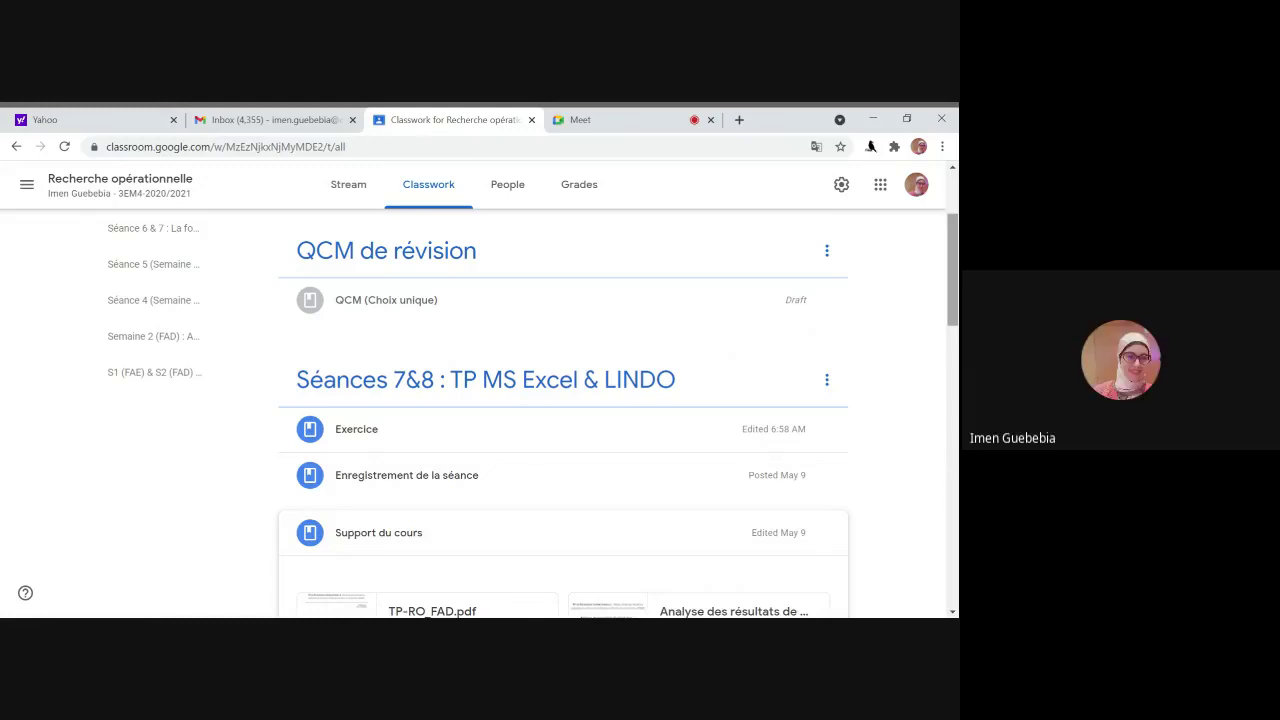
pyautogui.click(571, 309)
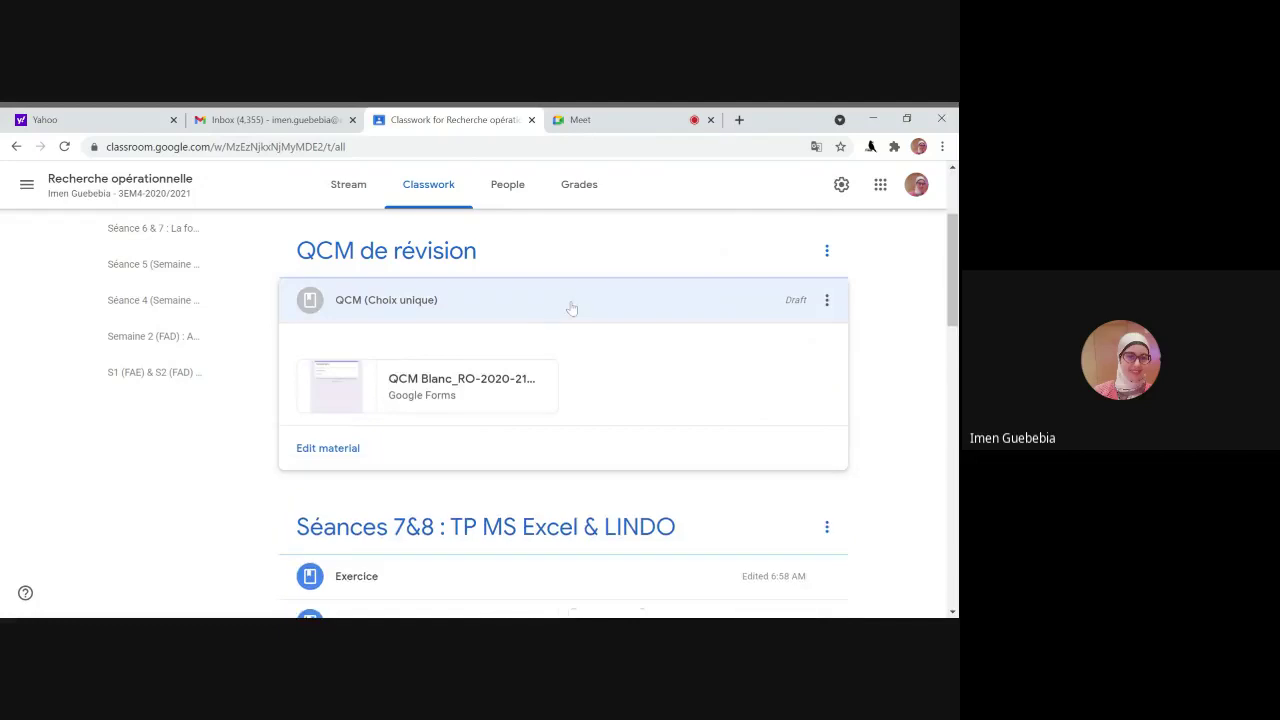
pyautogui.click(490, 386)
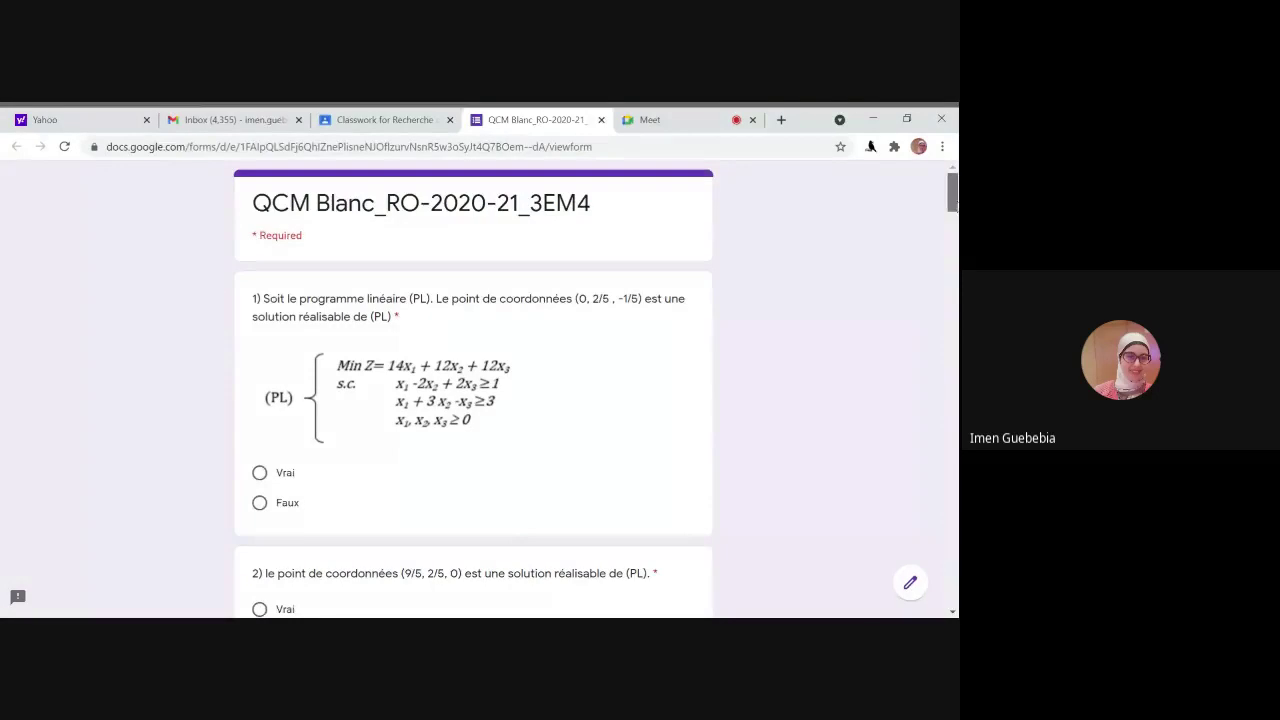
# - Look through the questions of the QCM Blanc_RO-2020-21_3EM4 form down to its end, and return to the first question
pyautogui.scroll(-20, 473, 390)
pyautogui.scroll(-10, 473, 390)
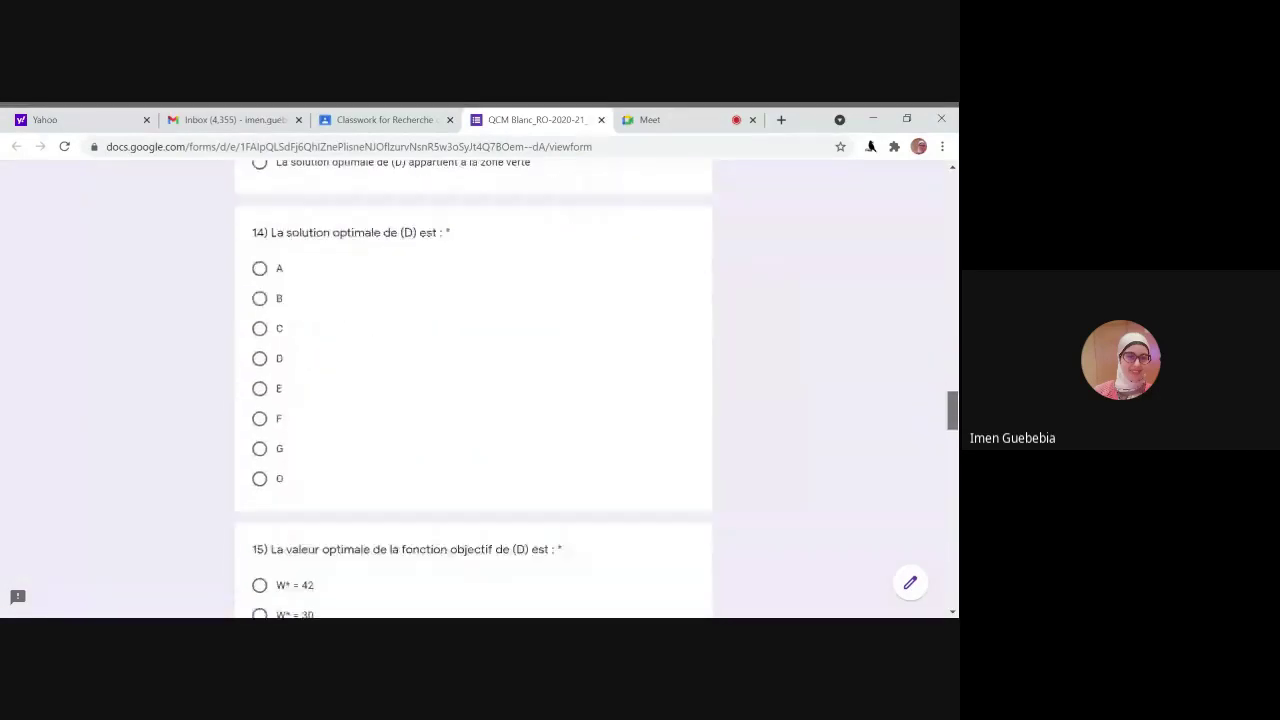
pyautogui.scroll(-10, 473, 390)
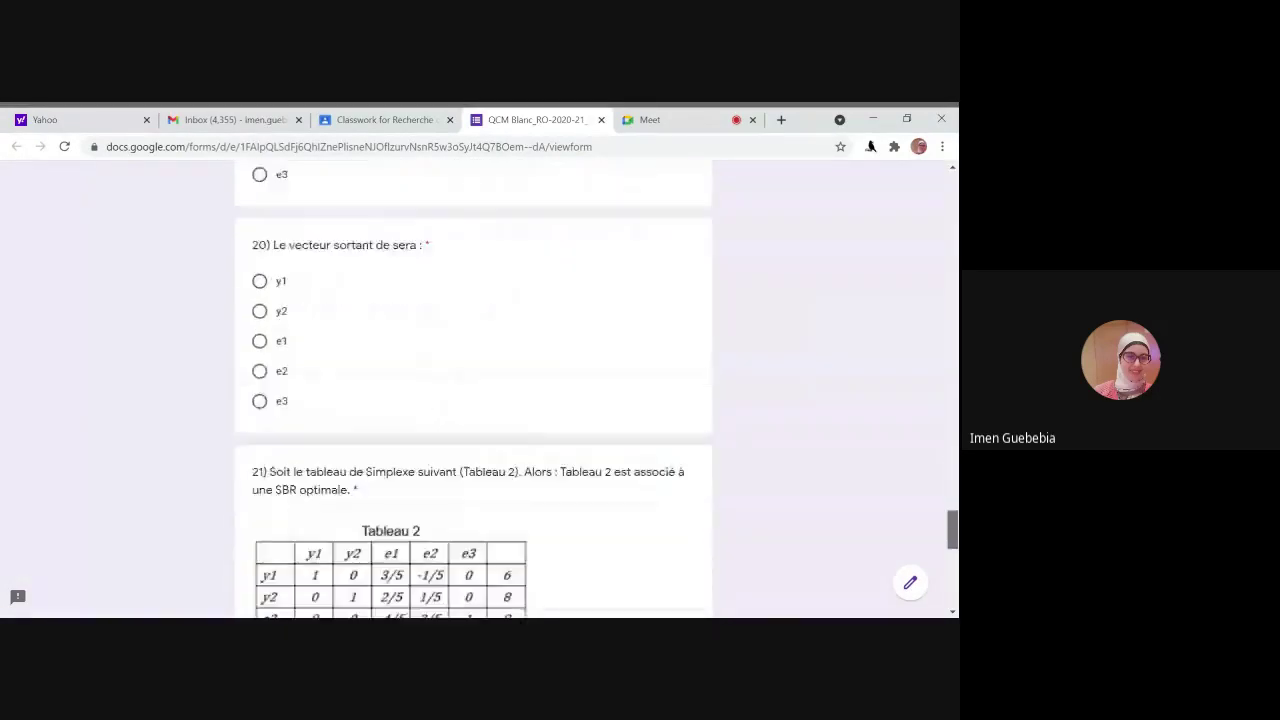
pyautogui.scroll(-1, 473, 390)
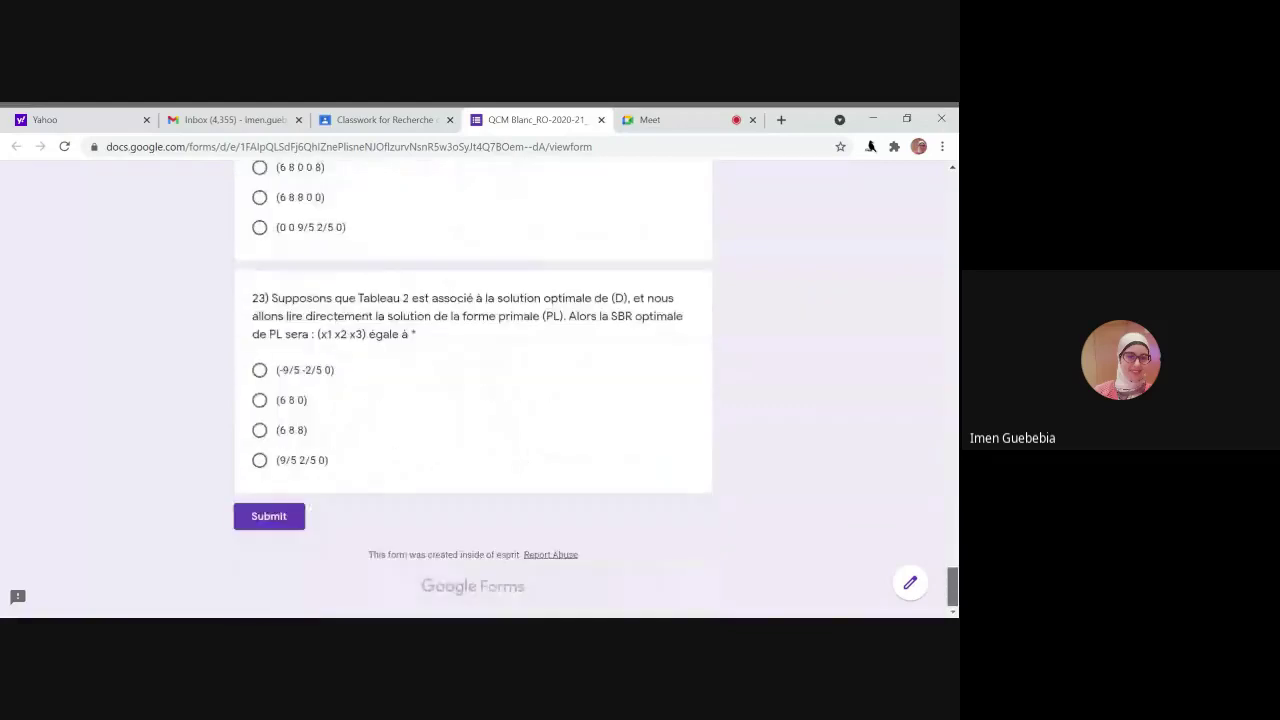
pyautogui.scroll(20, 929, 316)
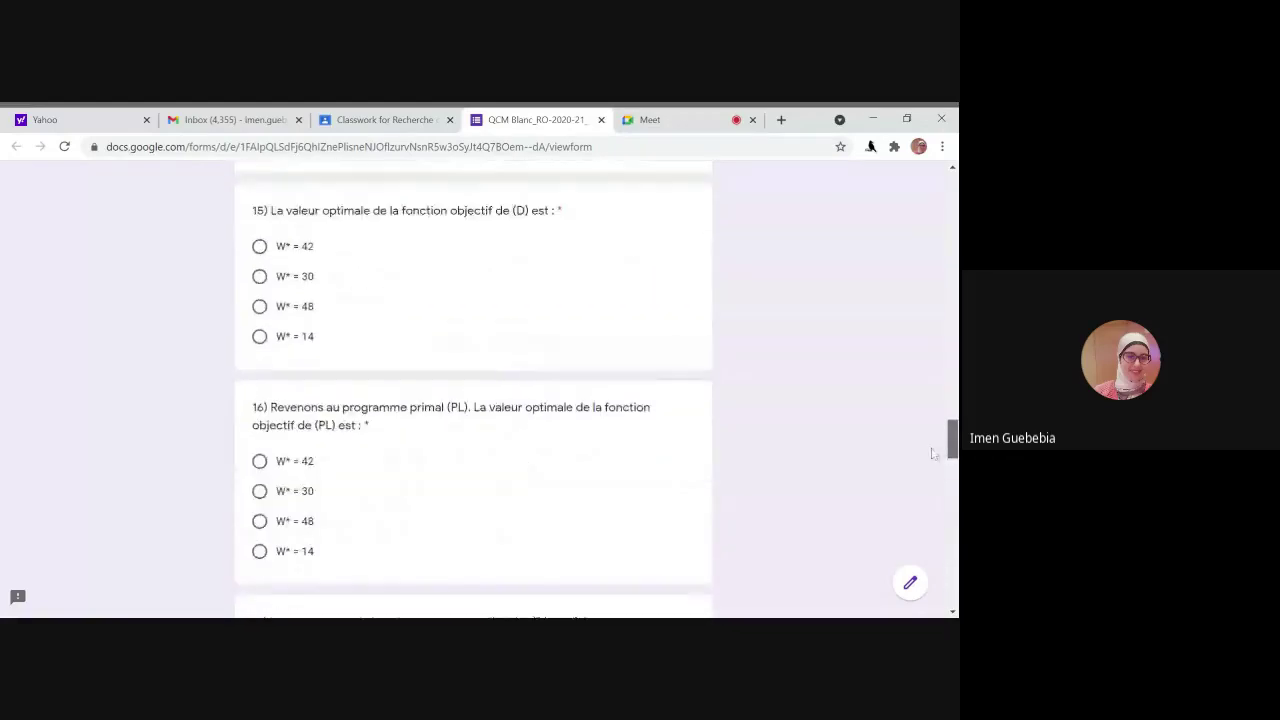
pyautogui.moveTo(953, 315); pyautogui.dragTo(953, 200)
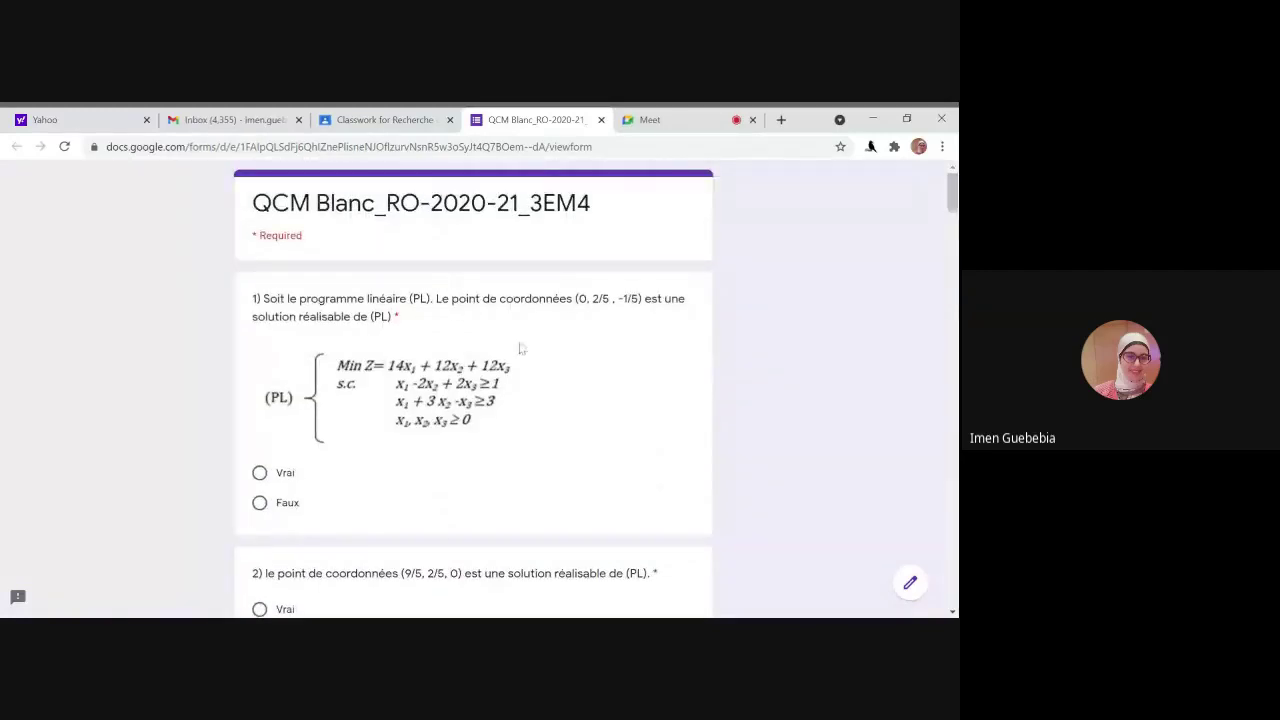
pyautogui.click(400, 630)
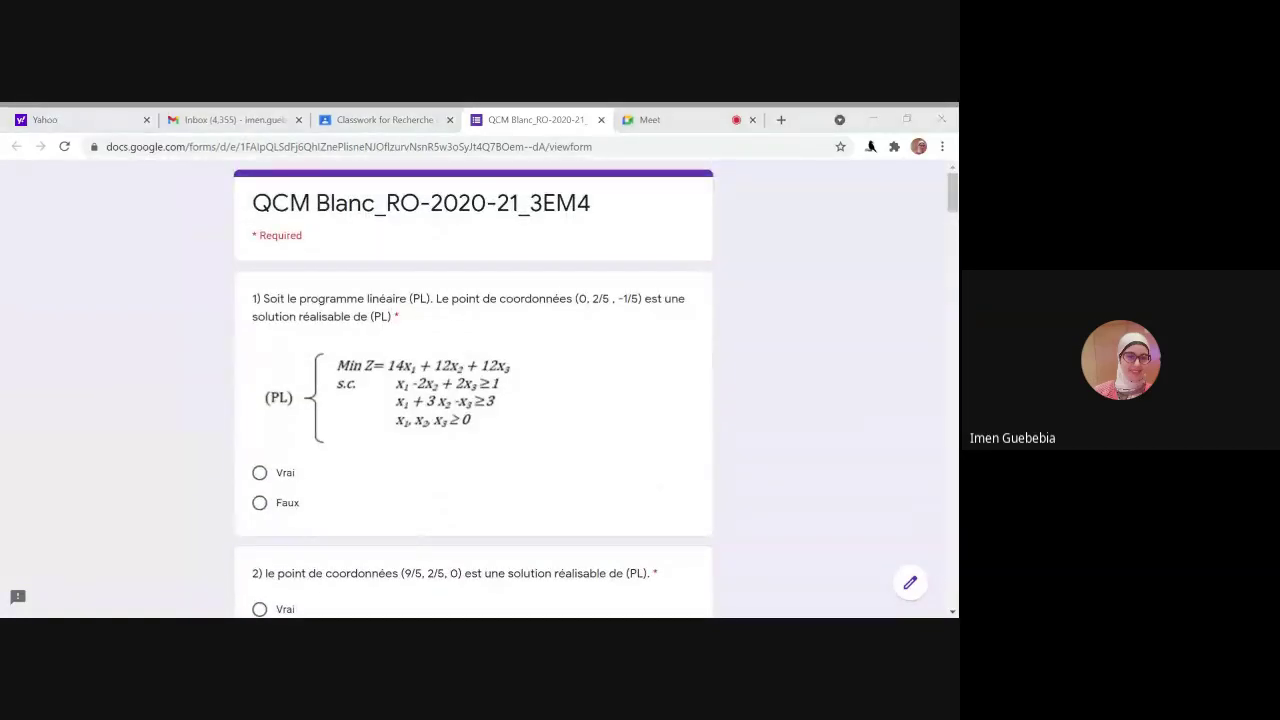